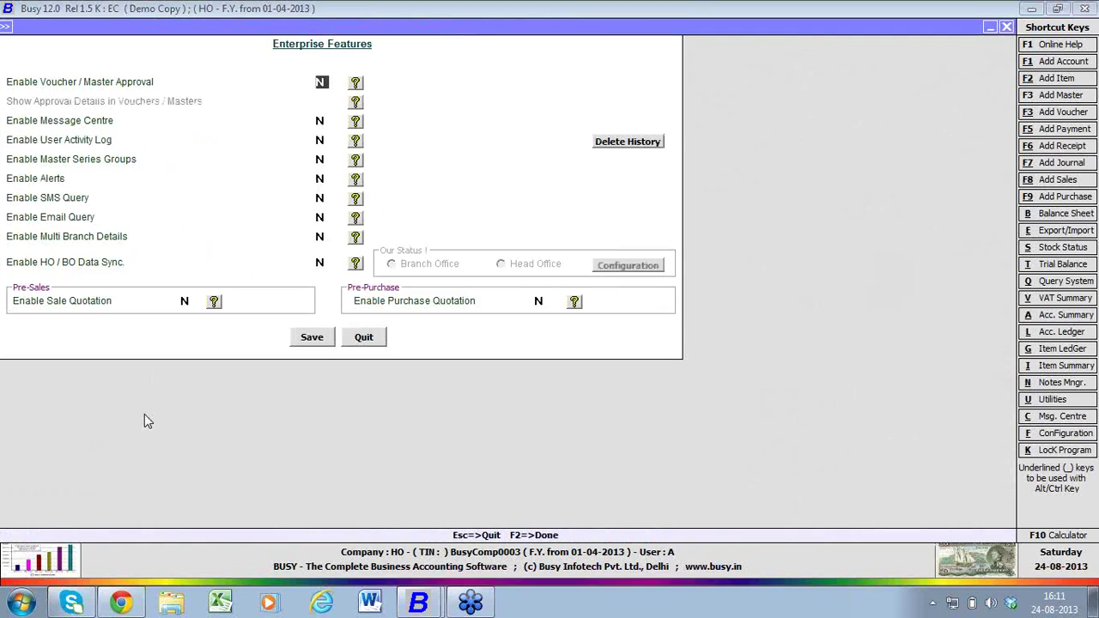
- Set Enable Multi Branch Details to Y and add branch 'Online' with voucher series group, user and MC
left_click(321, 237)
type("Y")
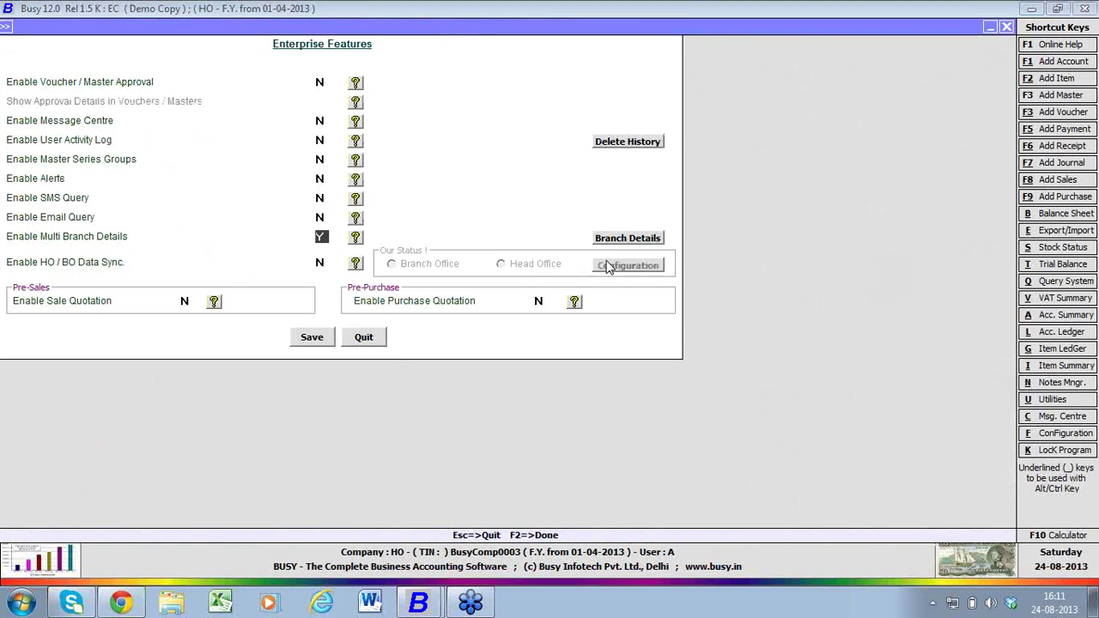
left_click(628, 241)
left_click(629, 240)
left_click(312, 86)
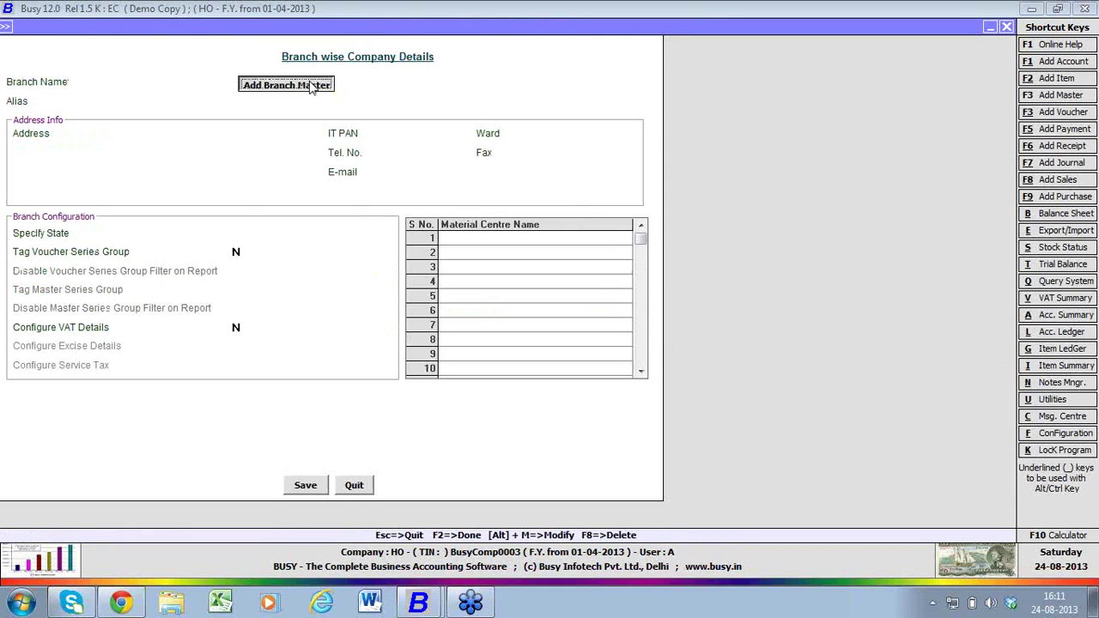
type("online")
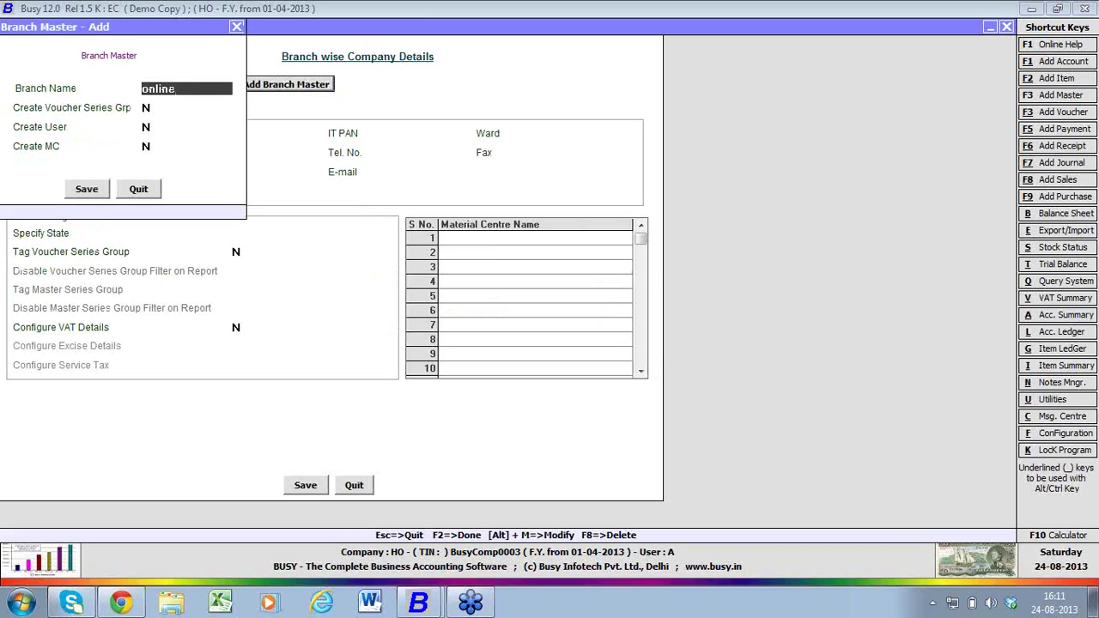
key("Return")
type("y")
key("Return")
type("y")
key("Return")
type("y")
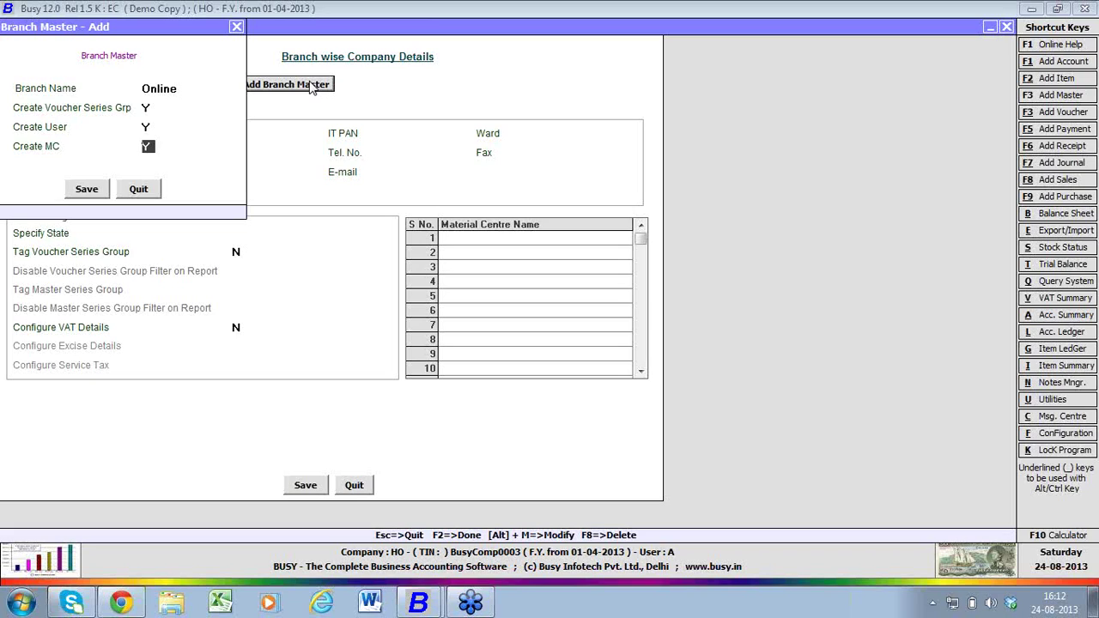
key("Return")
key("Return")
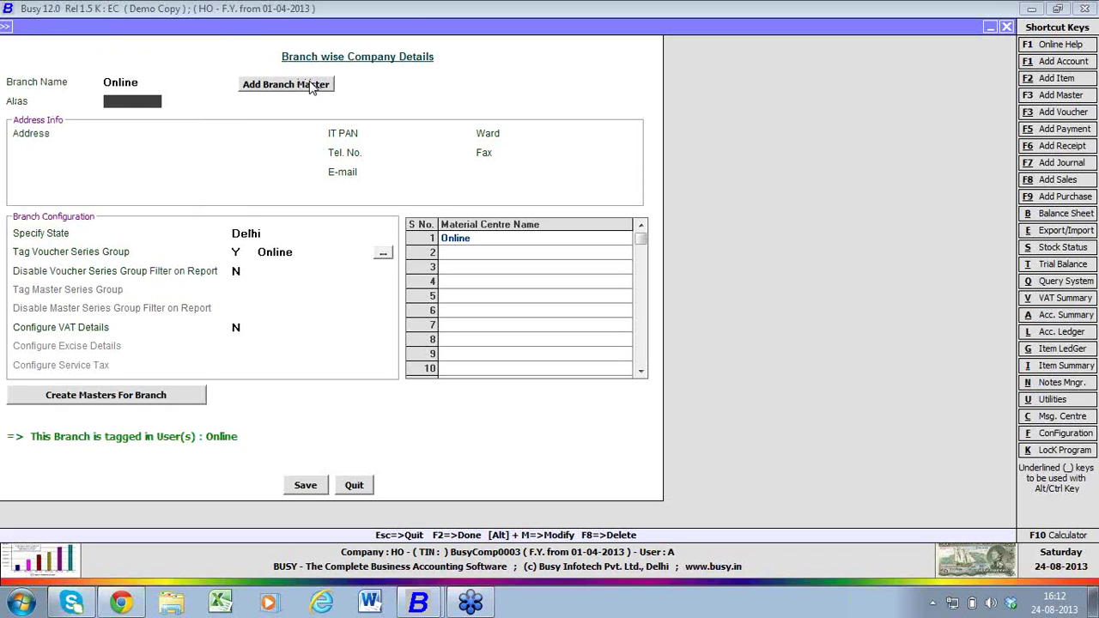
- Set the Online branch's state to Haryana
key("Return")
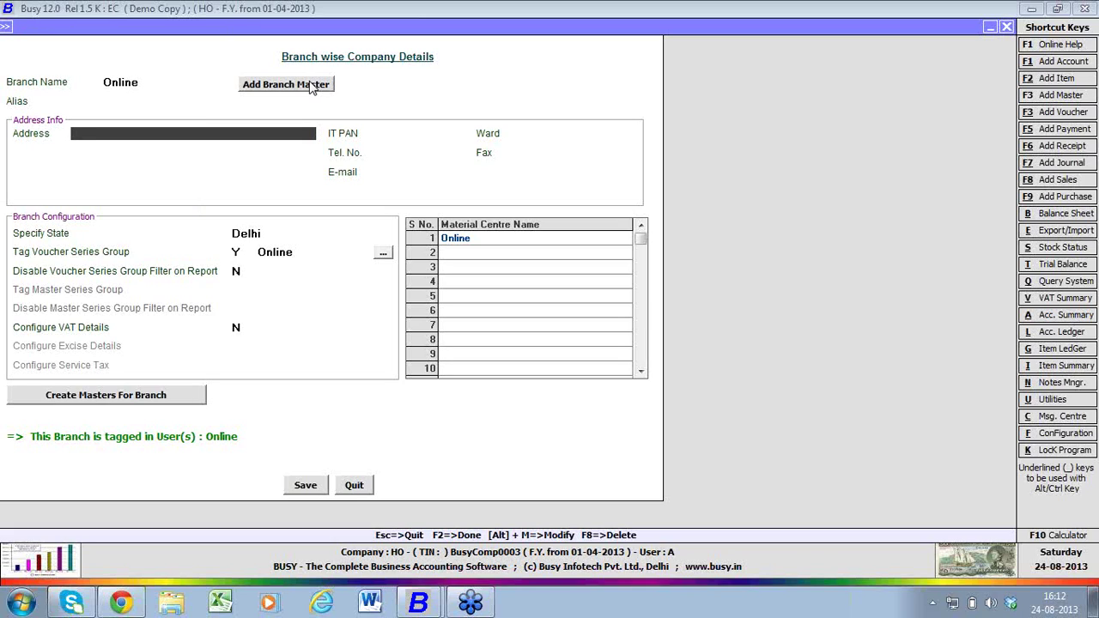
key("Return")
key("Return")
key("Return")
key("Return")
key("Return")
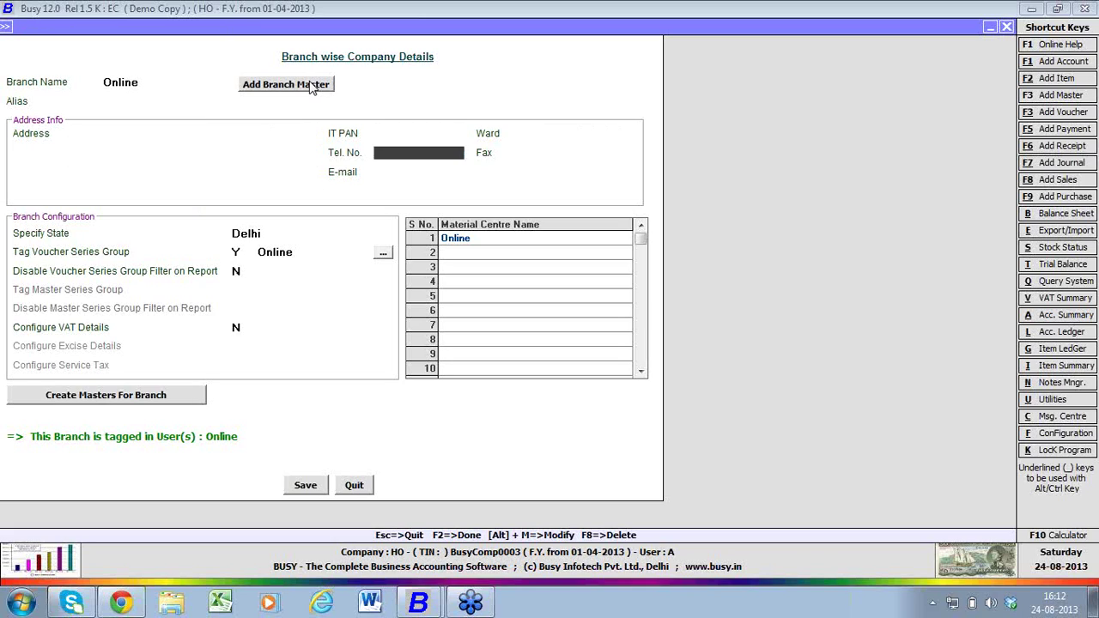
key("Return")
key("Return")
key("Return")
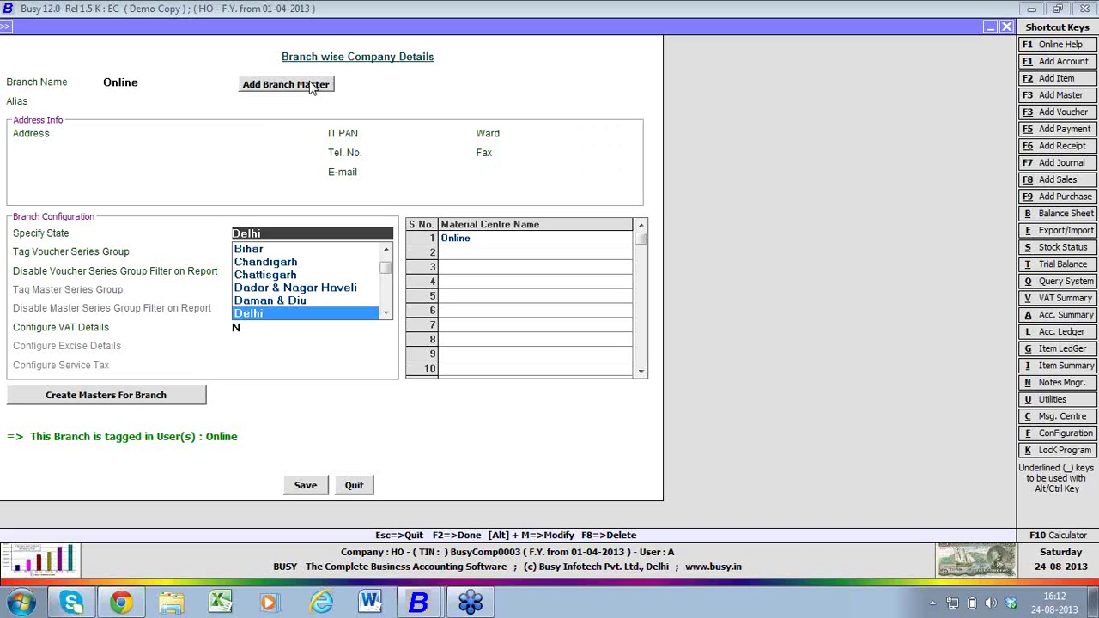
type("har")
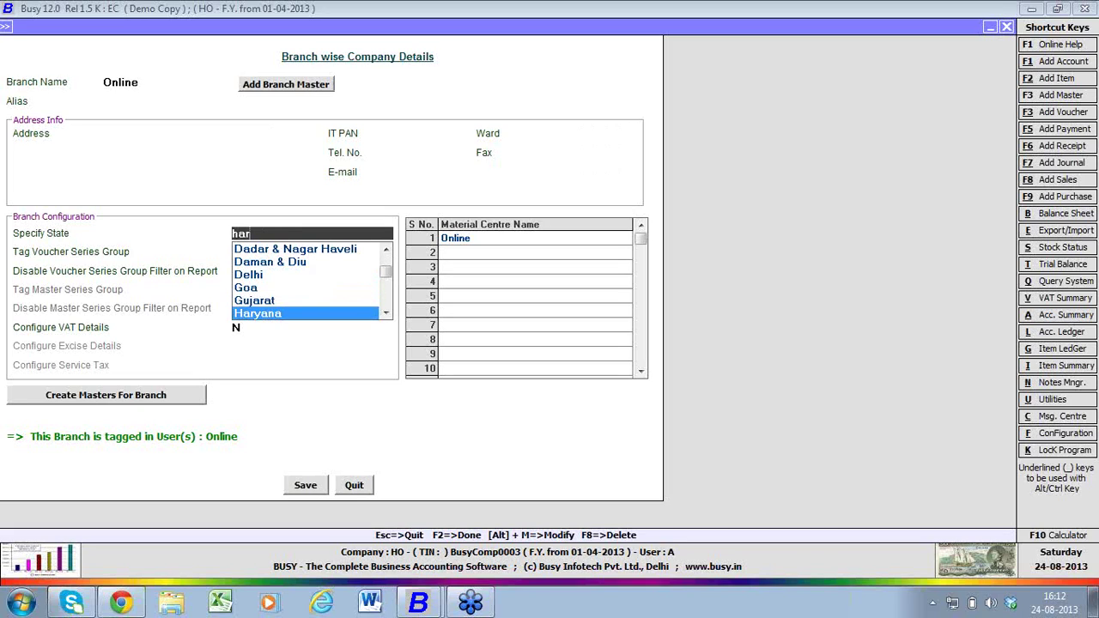
key("Return")
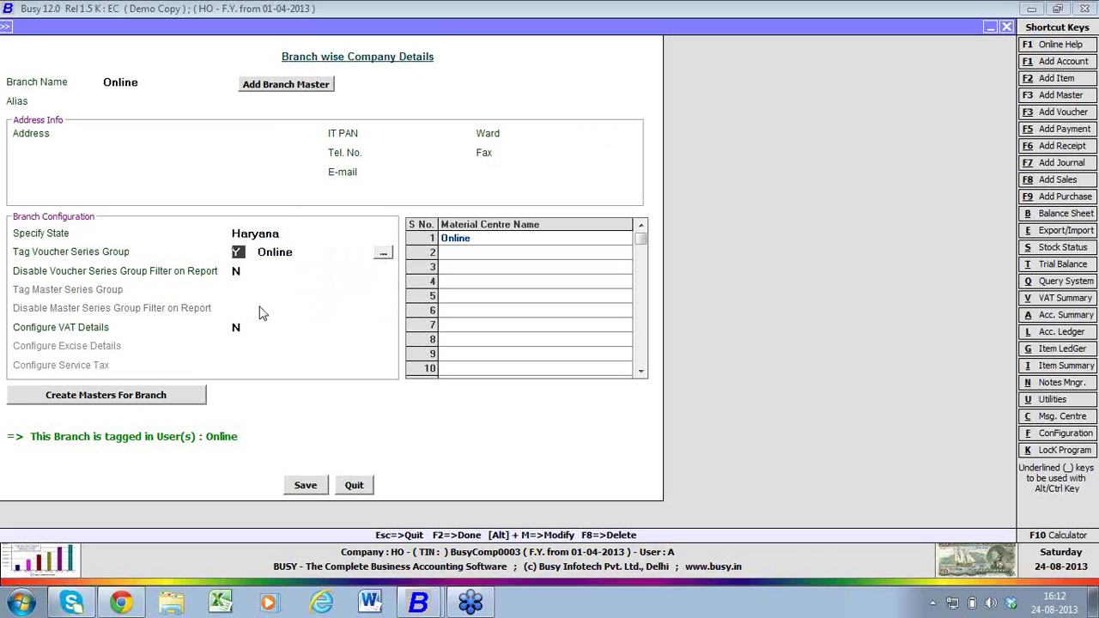
- Set Configure VAT Details to Y, enter the TIN, and save the Online branch details
left_click(237, 329)
type("y")
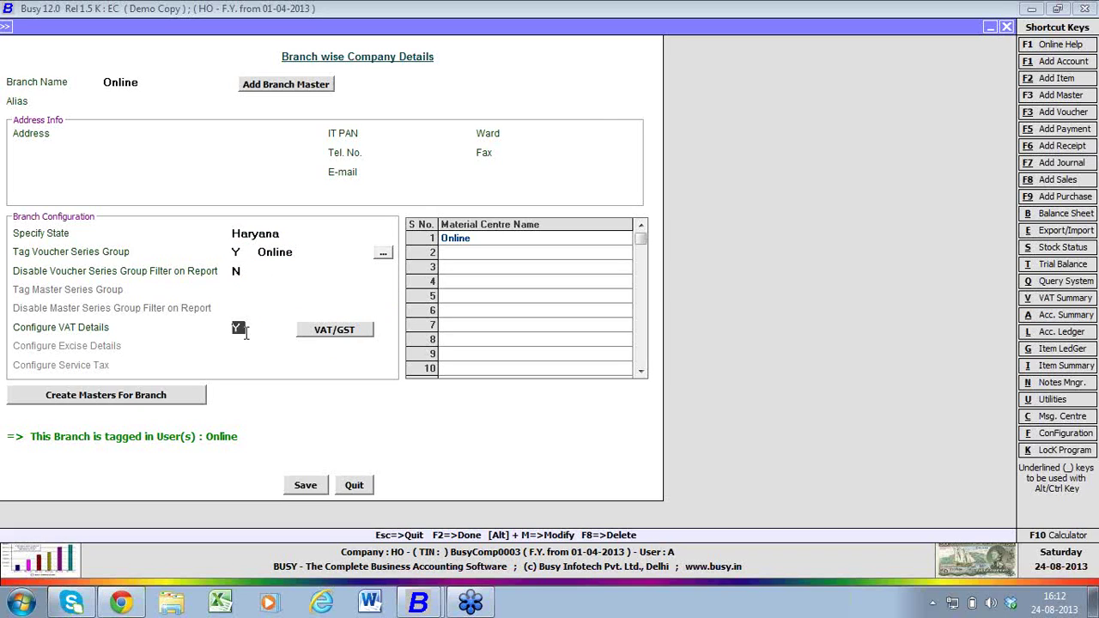
left_click(322, 330)
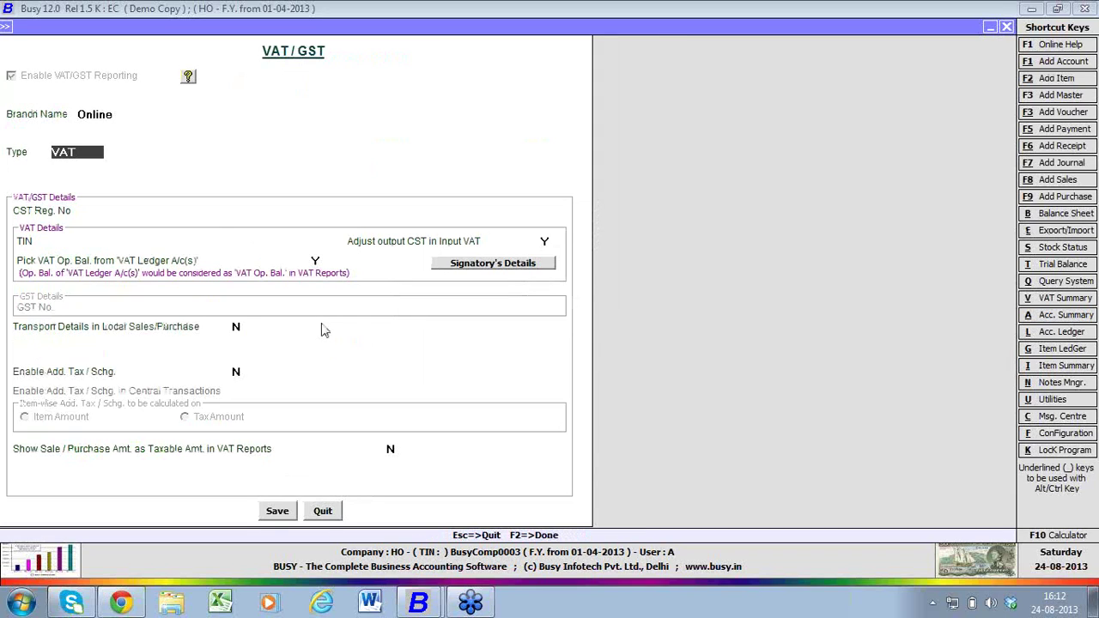
left_click(198, 235)
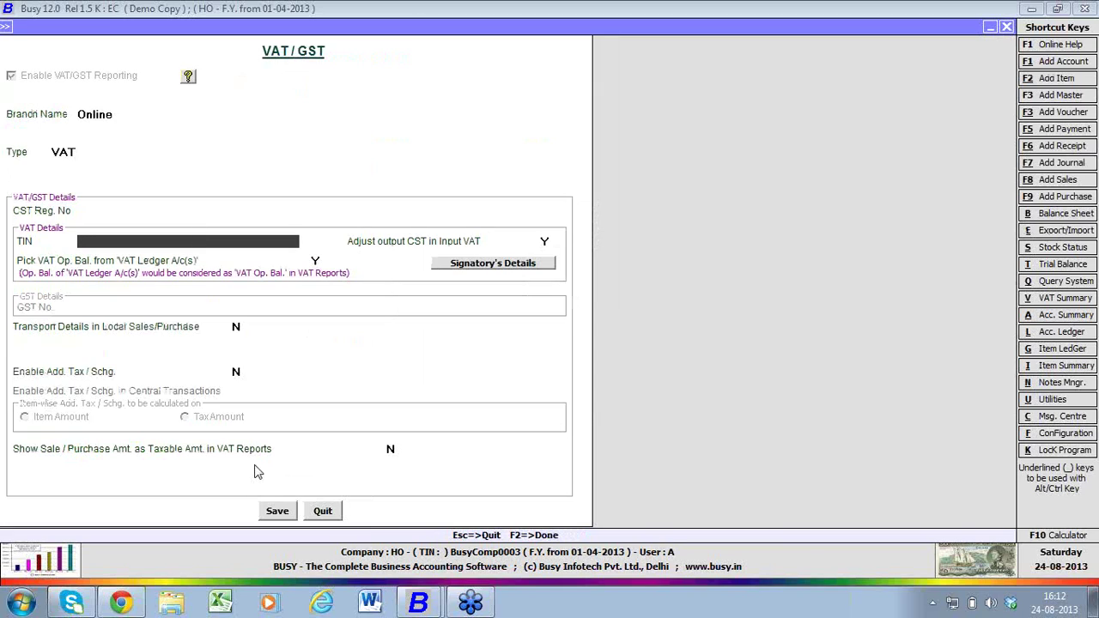
left_click(319, 511)
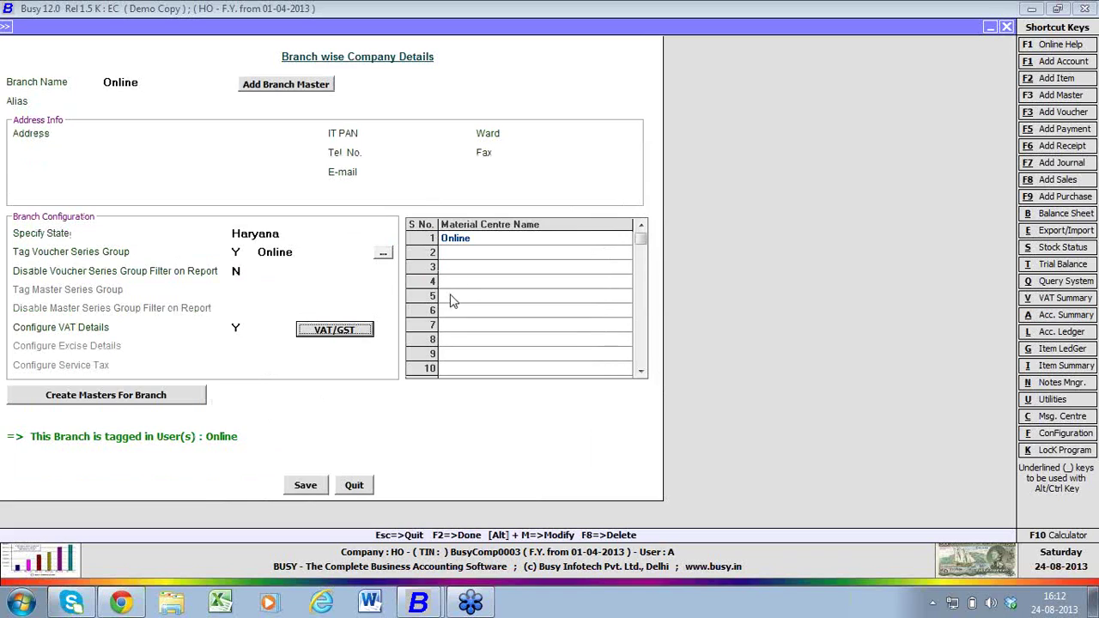
left_click(469, 245)
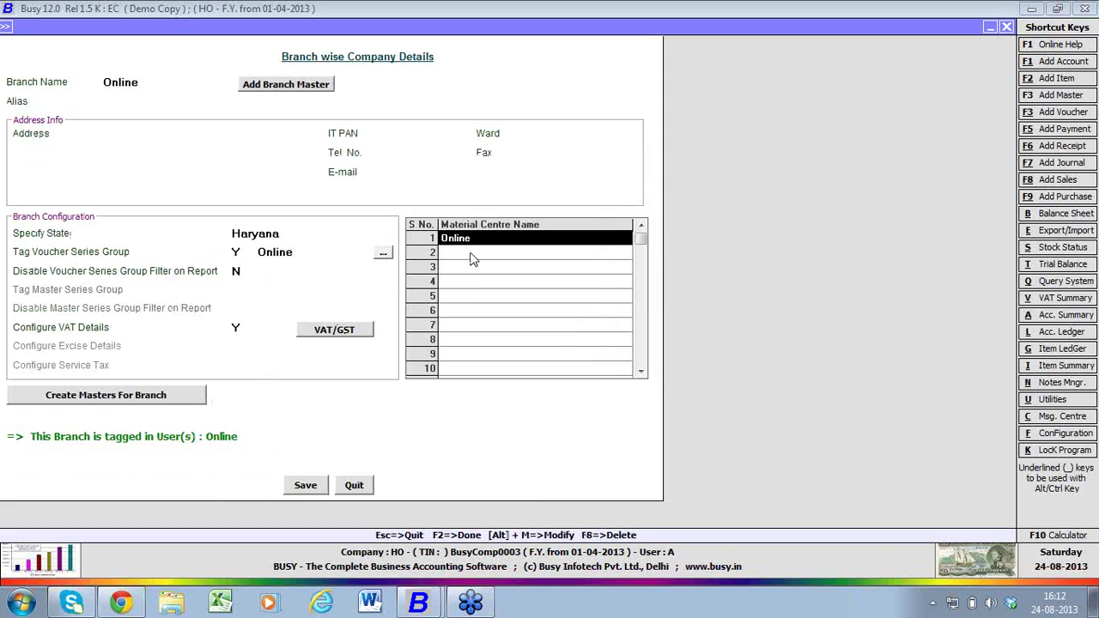
left_click(306, 493)
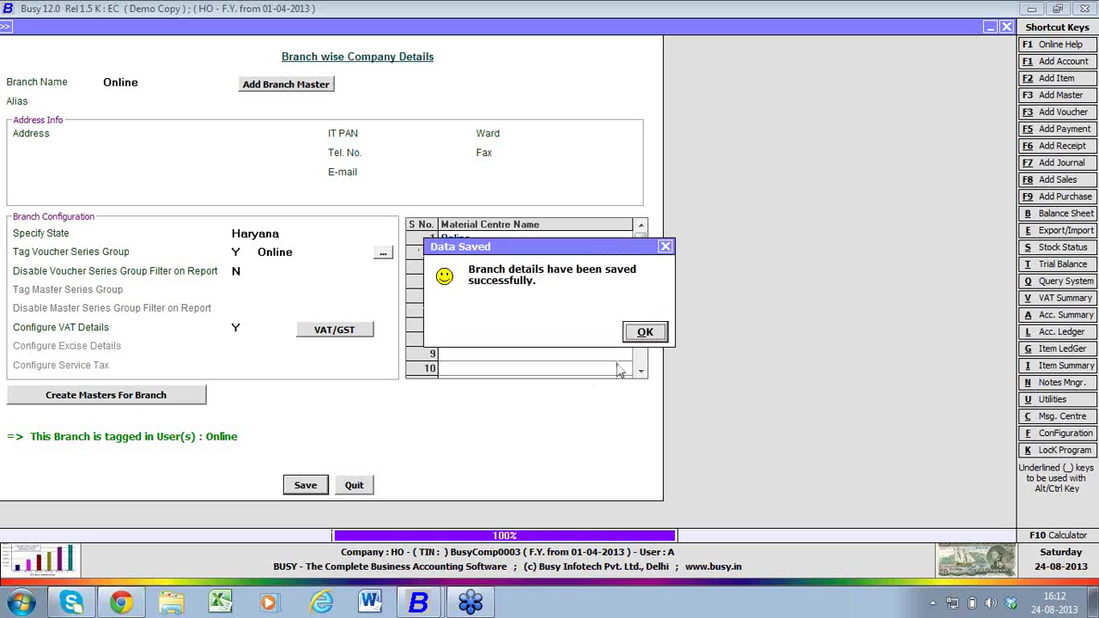
- Dismiss the Data Saved message and exit the branch details form
left_click(636, 342)
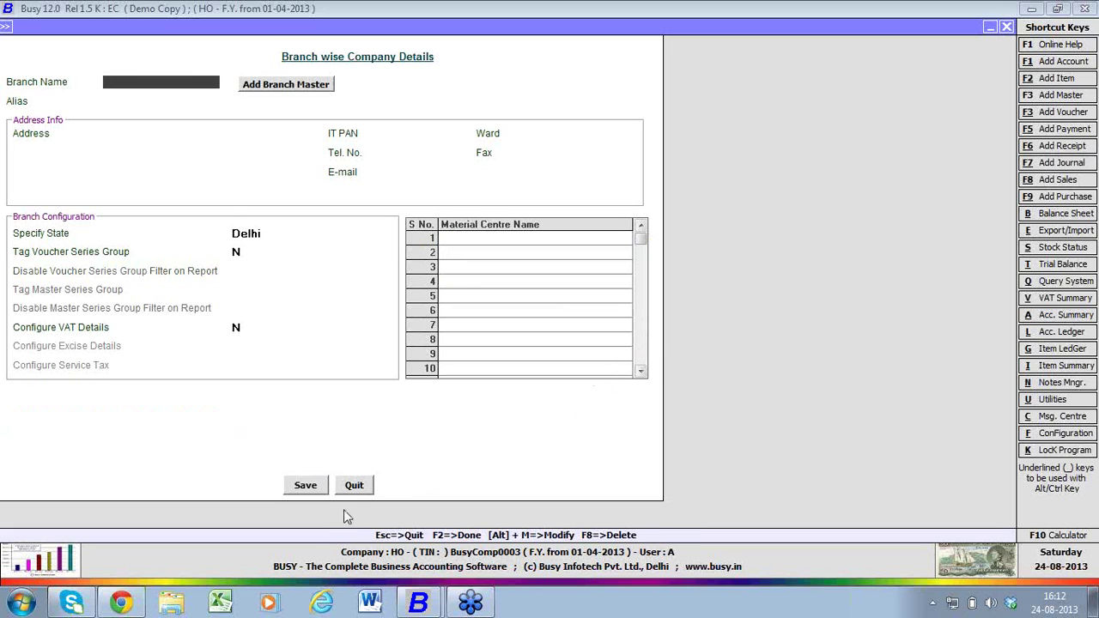
left_click(355, 485)
left_click(327, 338)
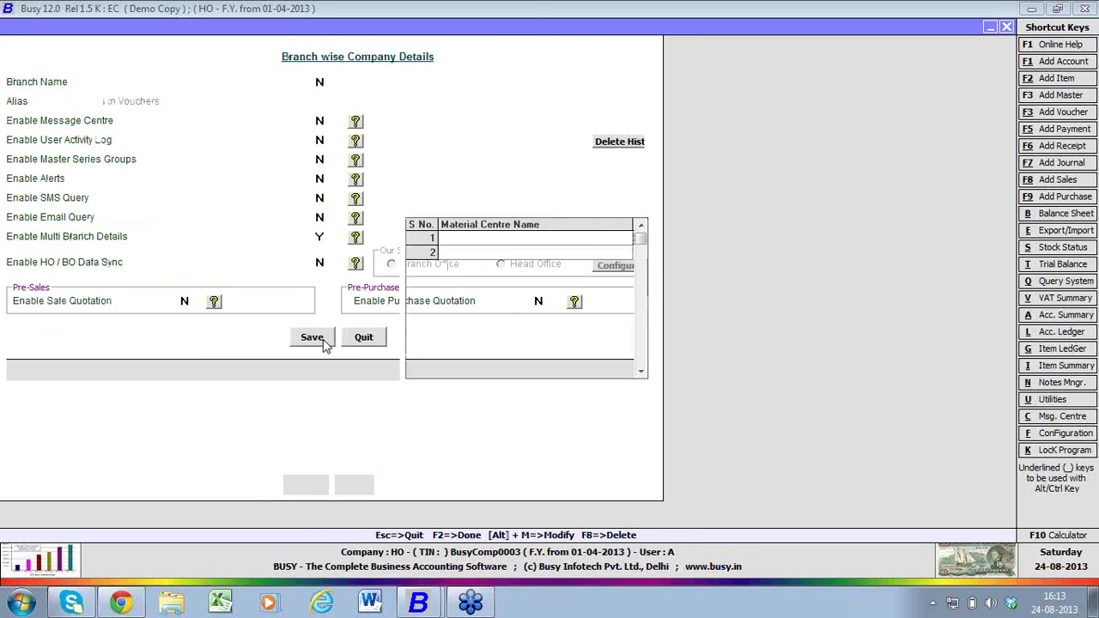
left_click(352, 485)
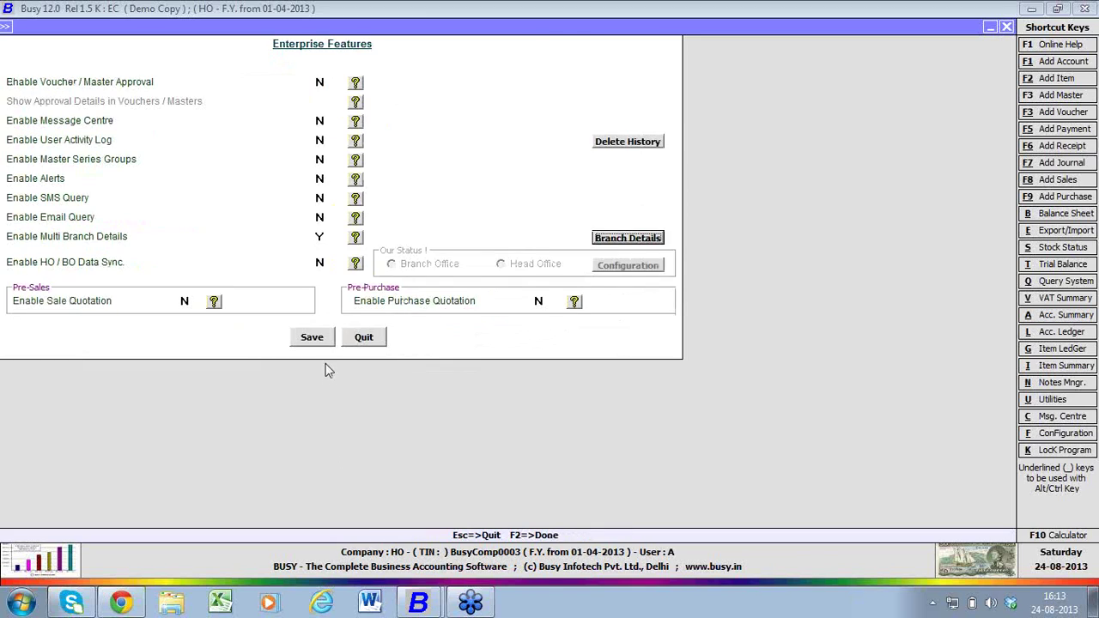
- Save the Enterprise Features settings and close the HO company from the Company menu
left_click(327, 342)
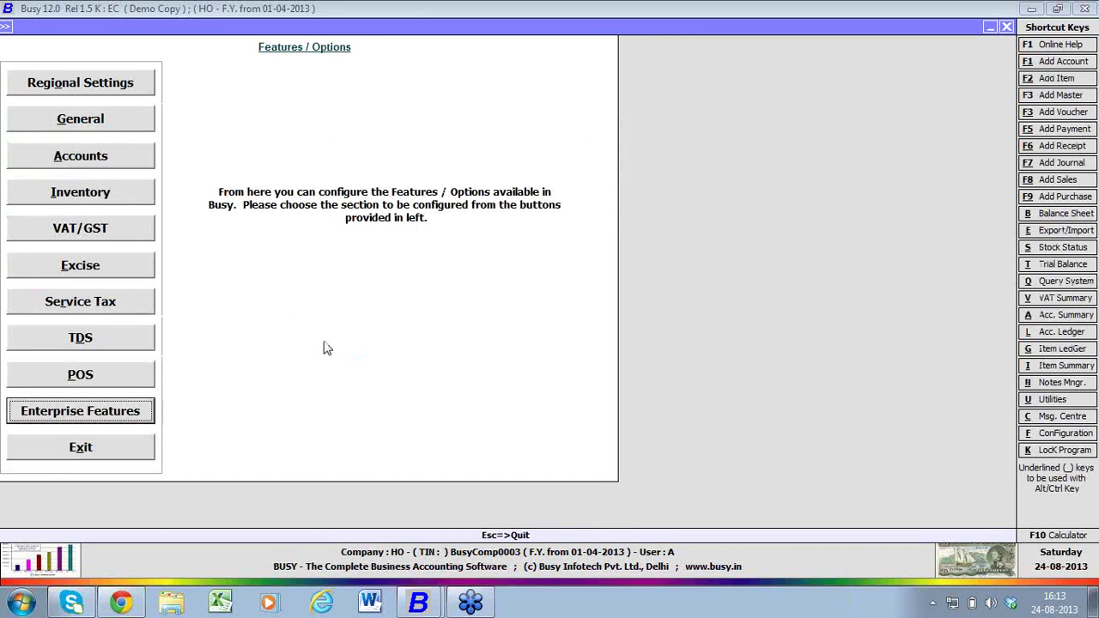
key("Escape")
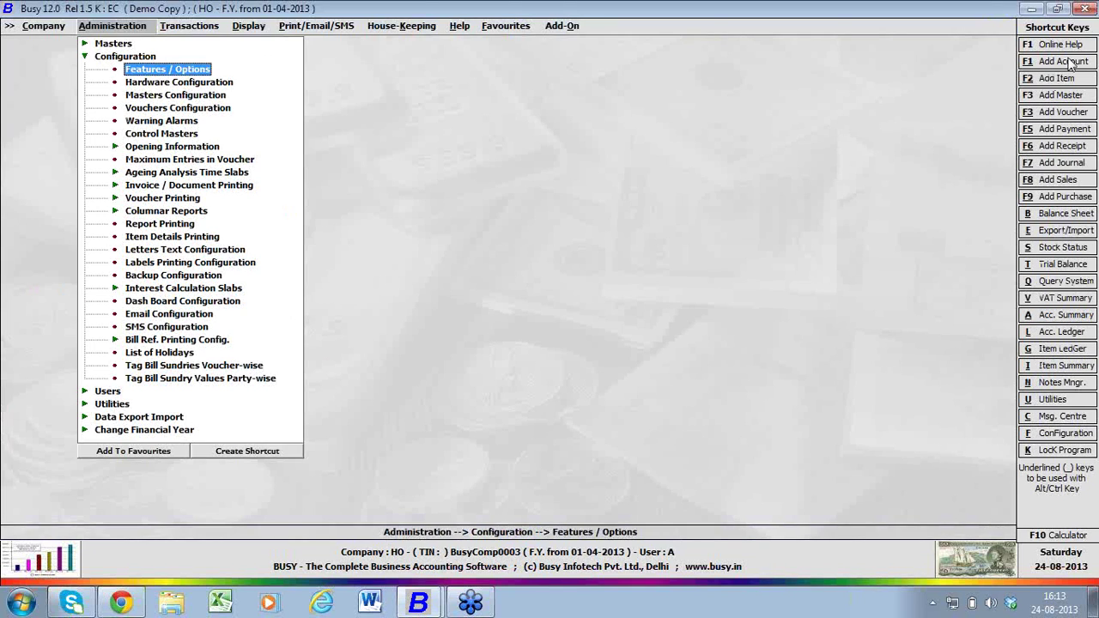
left_click(1082, 44)
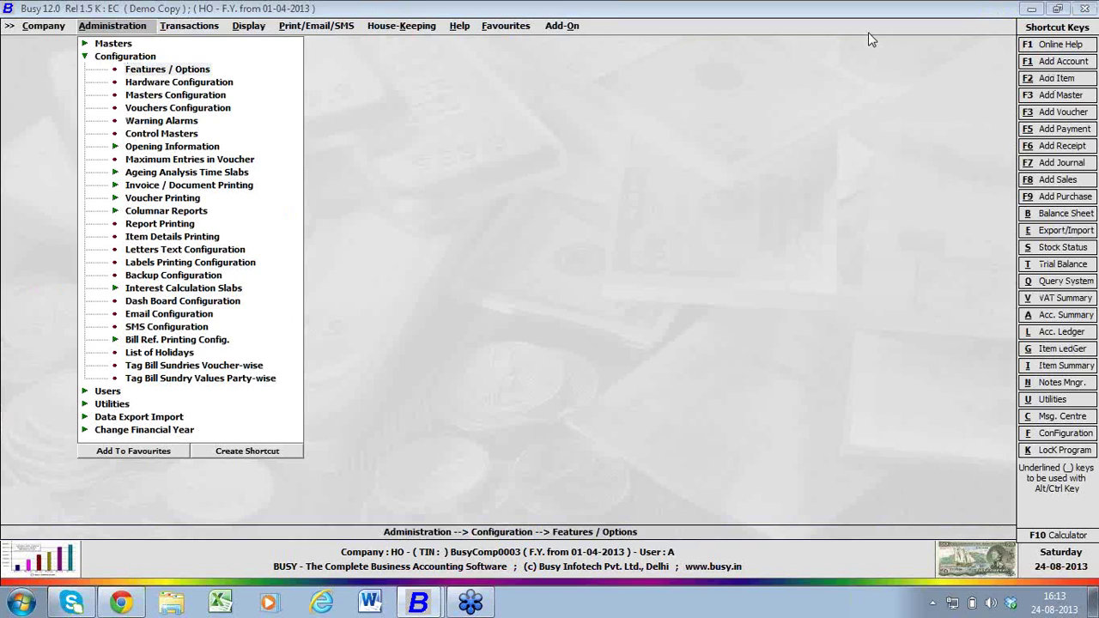
left_click(56, 26)
- Open company HO, logging in with user name 'online' and its password
left_click(57, 45)
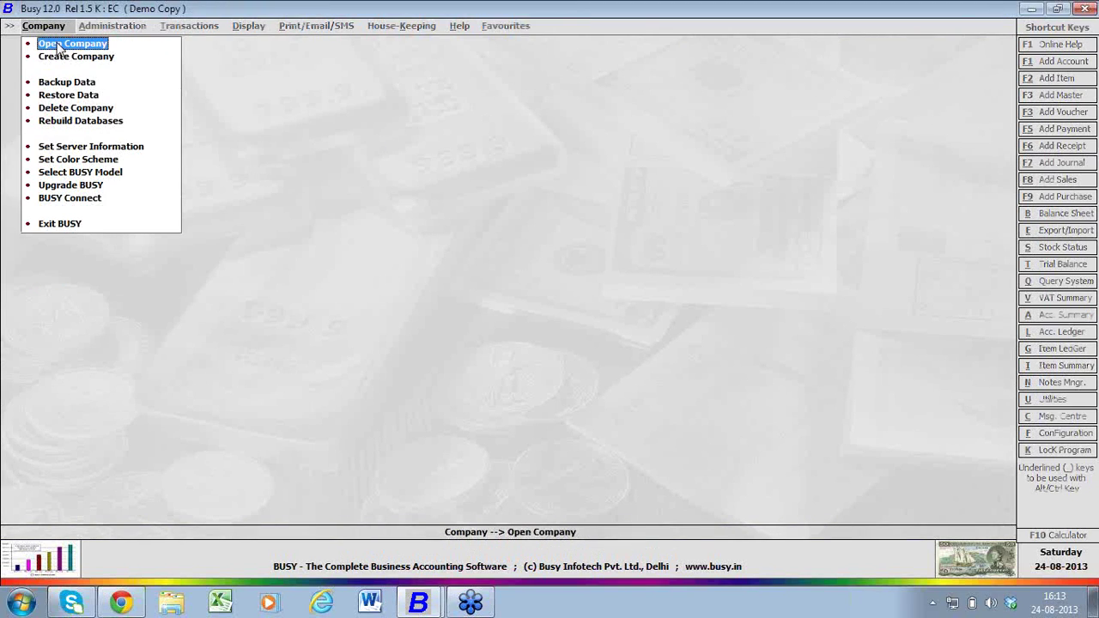
left_click(57, 45)
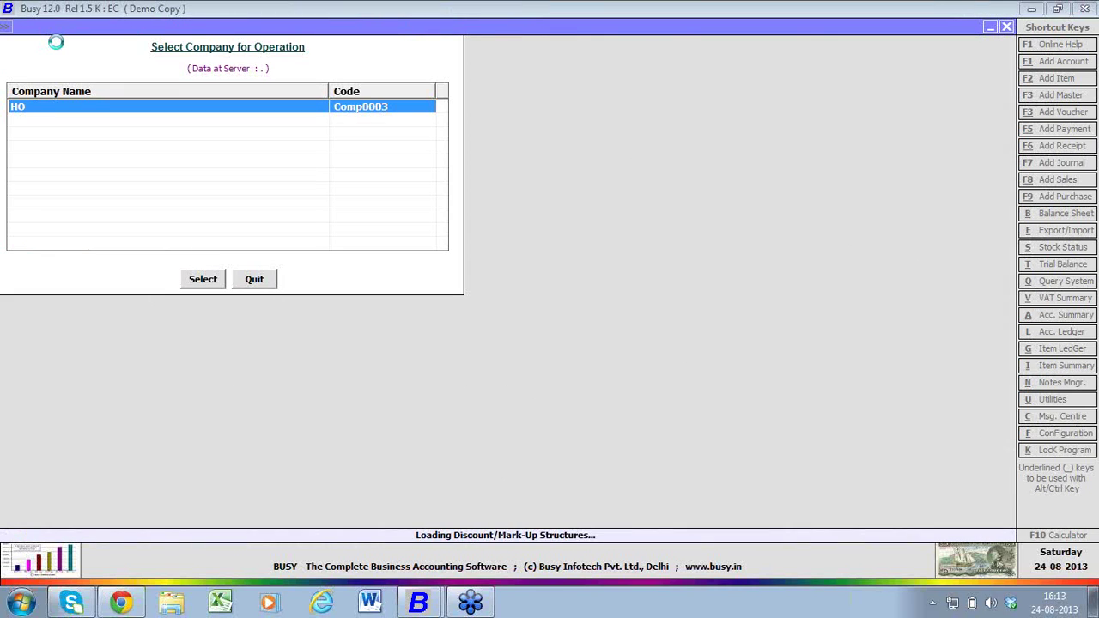
type("online")
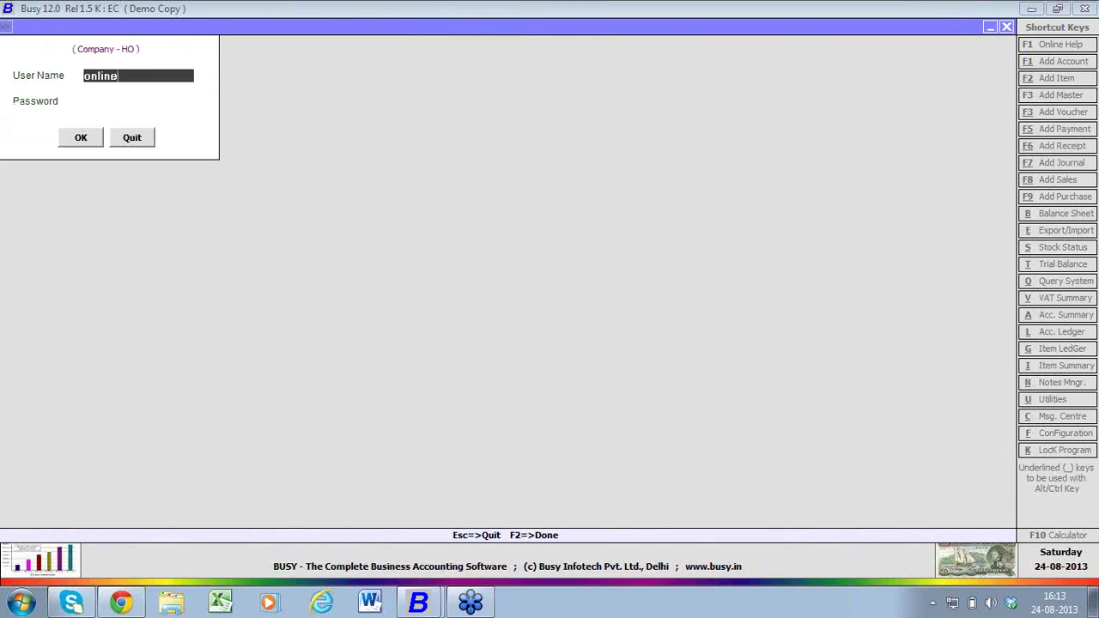
key("Return")
type("*****")
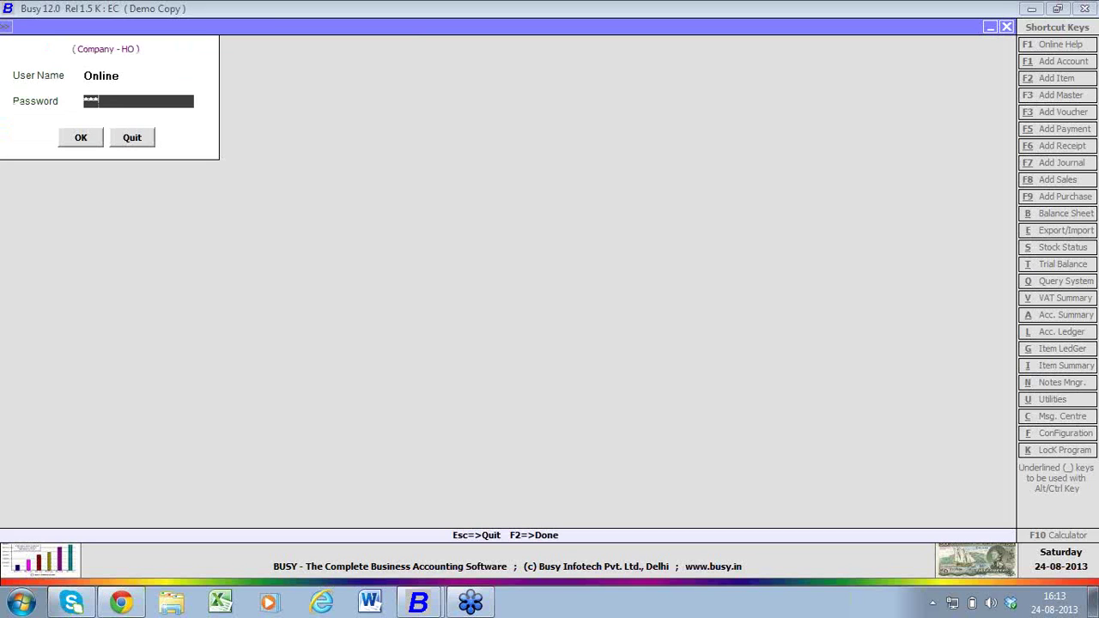
key("Return")
key("Return")
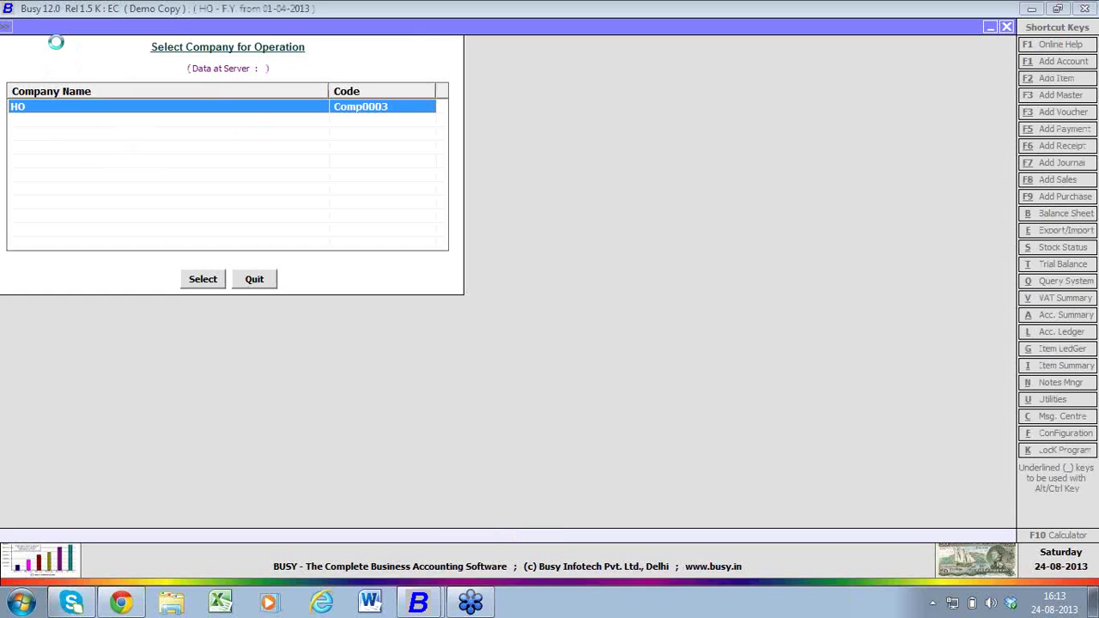
- Start a new purchase voucher in series Online, number 1, with purchase type C/C-Form
key("Escape")
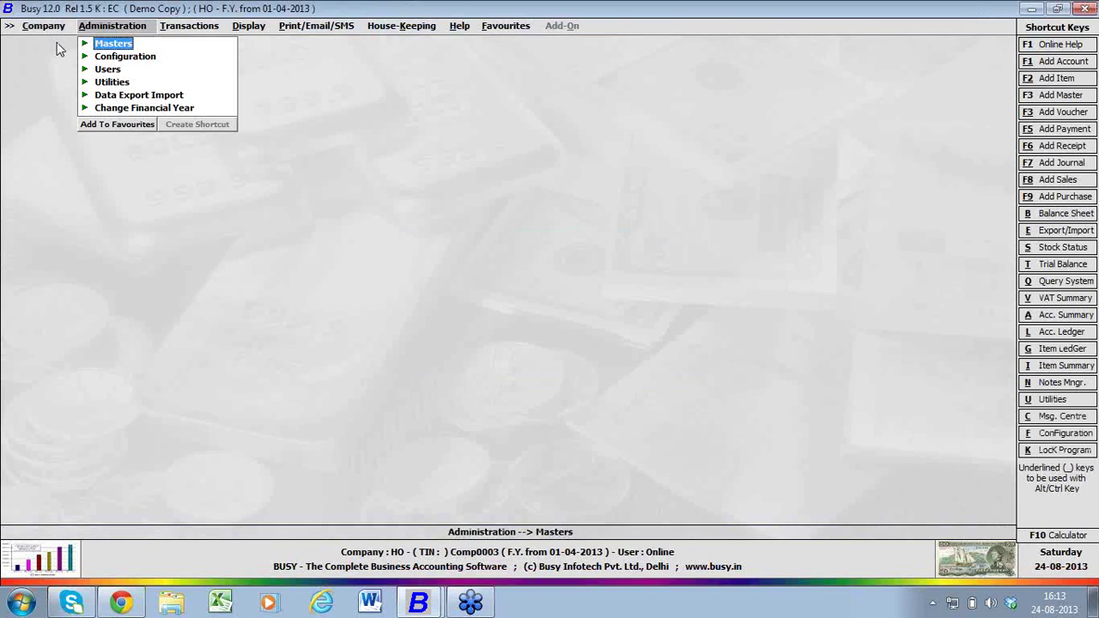
key("Right")
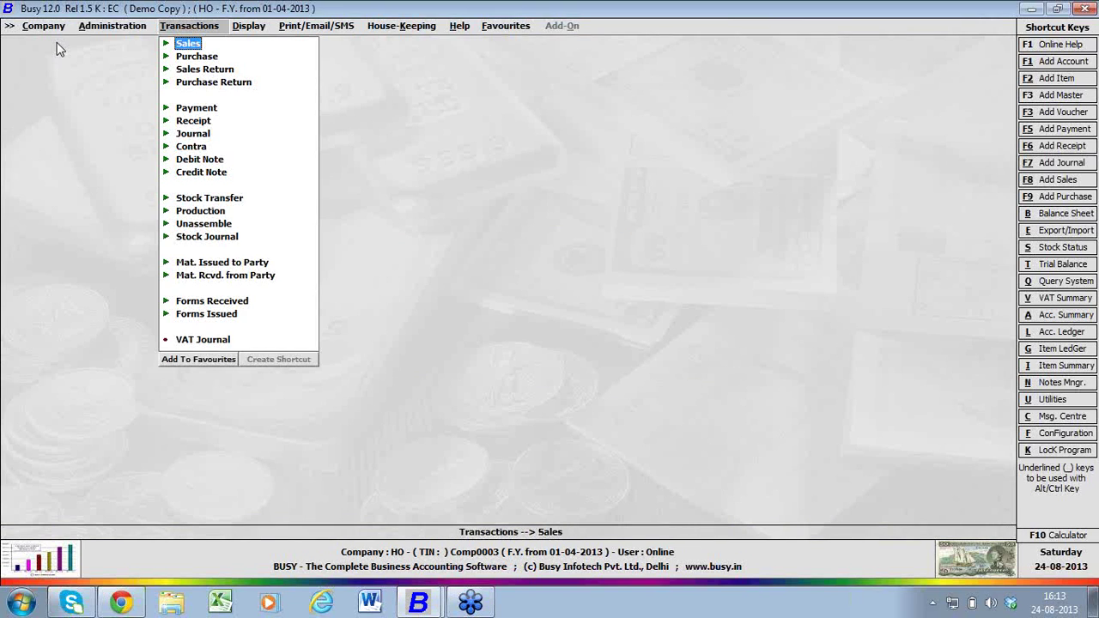
key("Down")
key("Return")
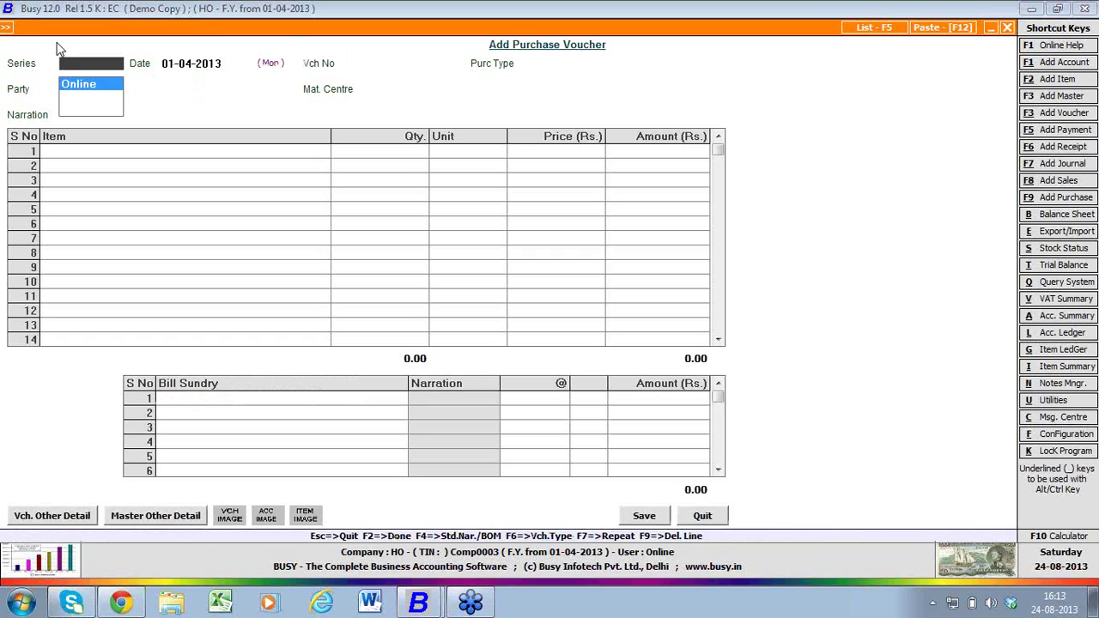
key("Return")
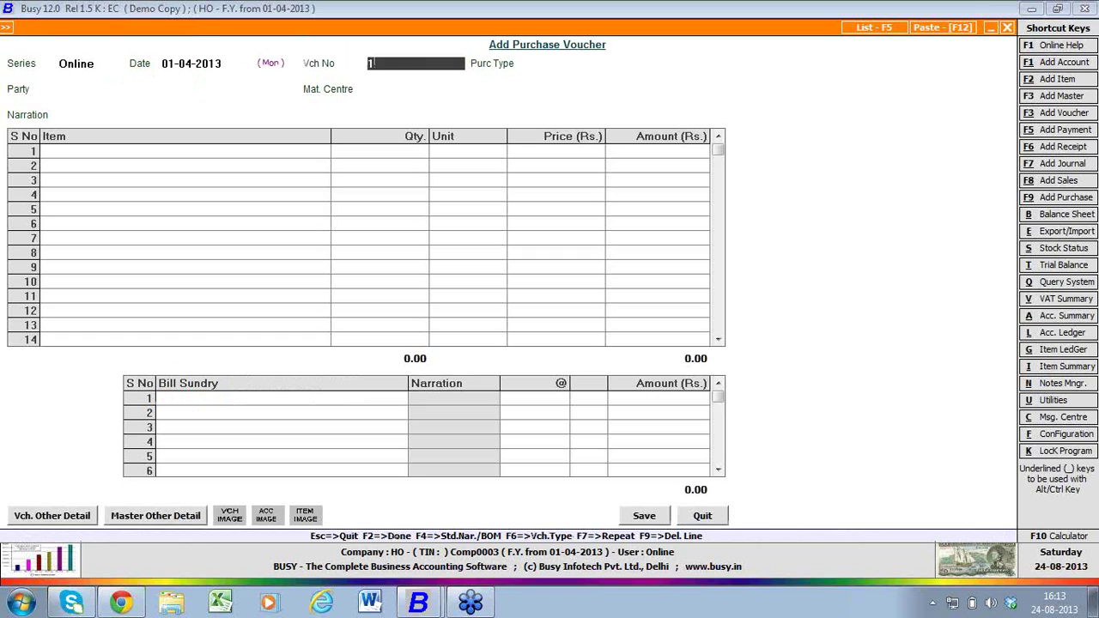
key("Return")
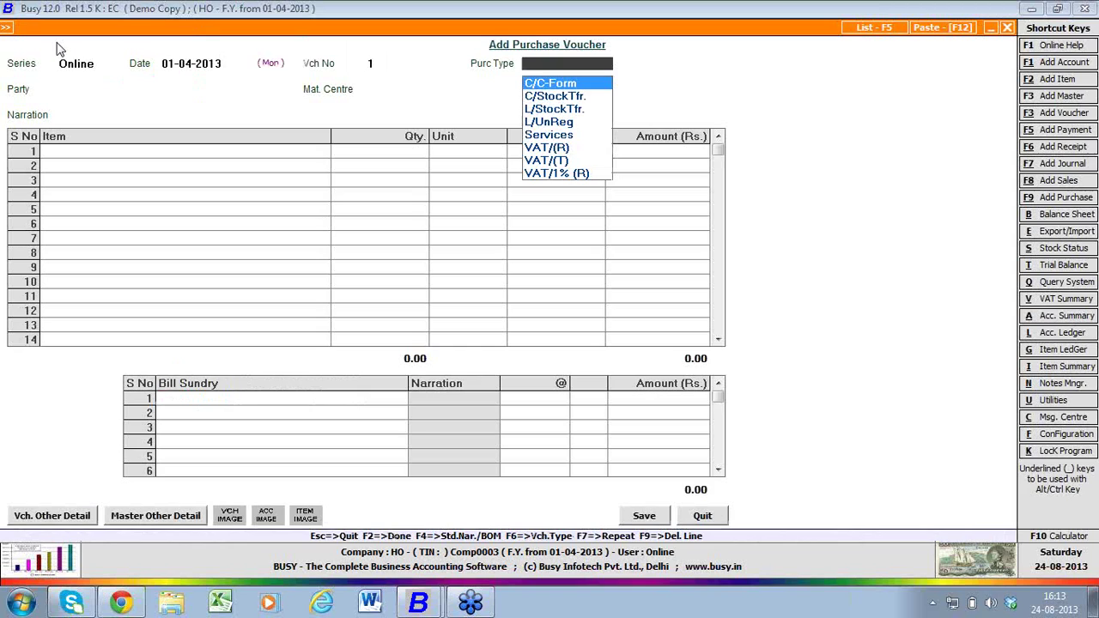
key("Return")
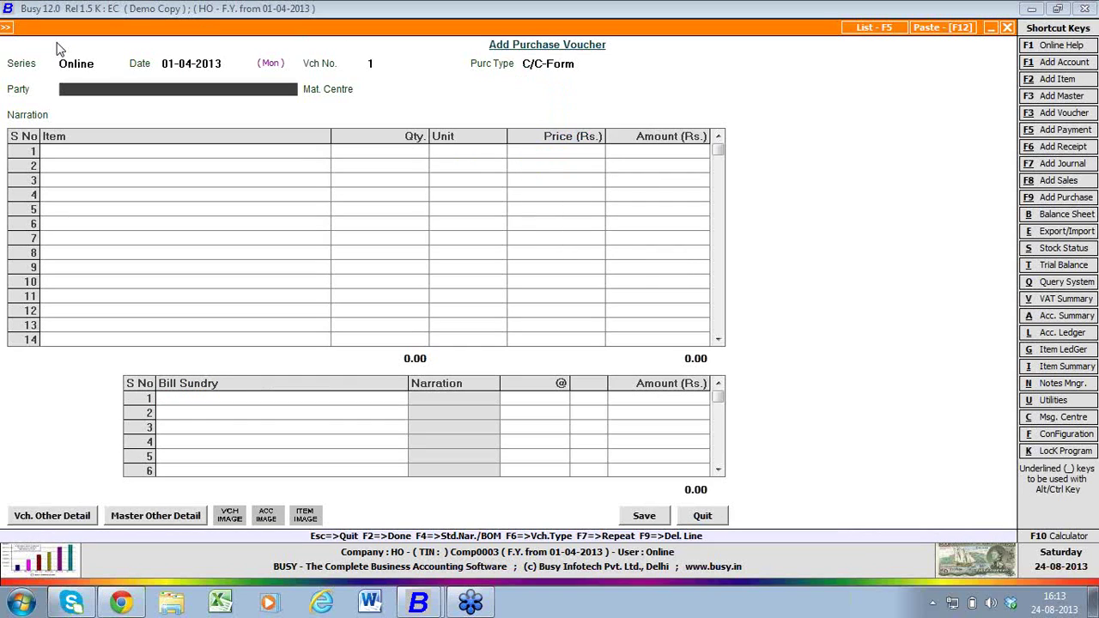
- Create party account 'Party A' under Sundry Creditors and set material centre Online
key("F3")
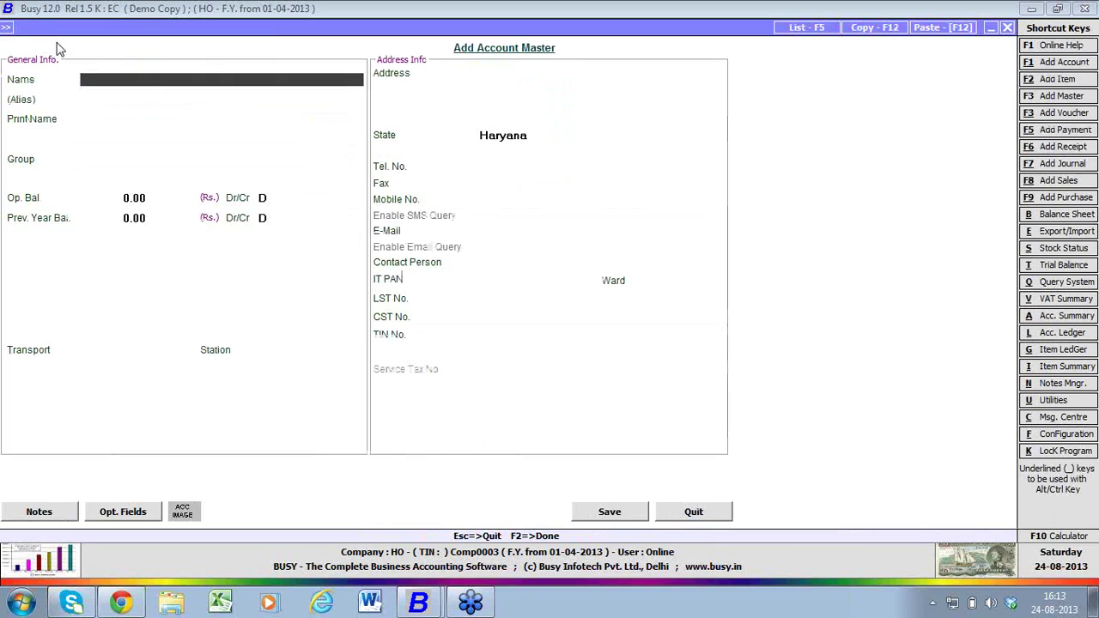
type("Party A")
key("Return")
key("Return")
type("sun")
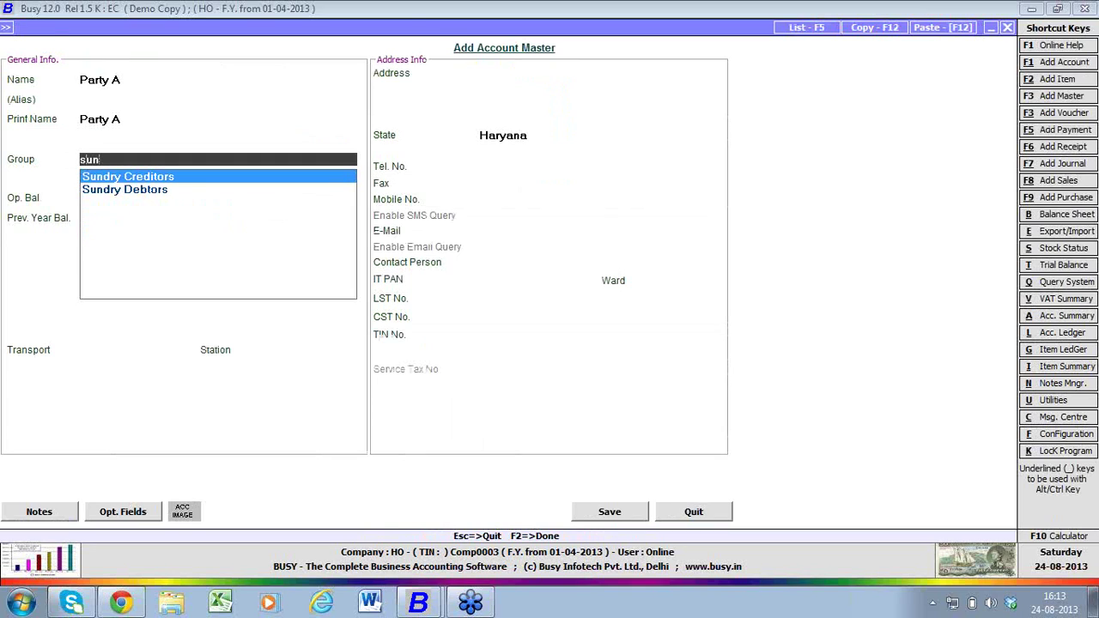
key("Return")
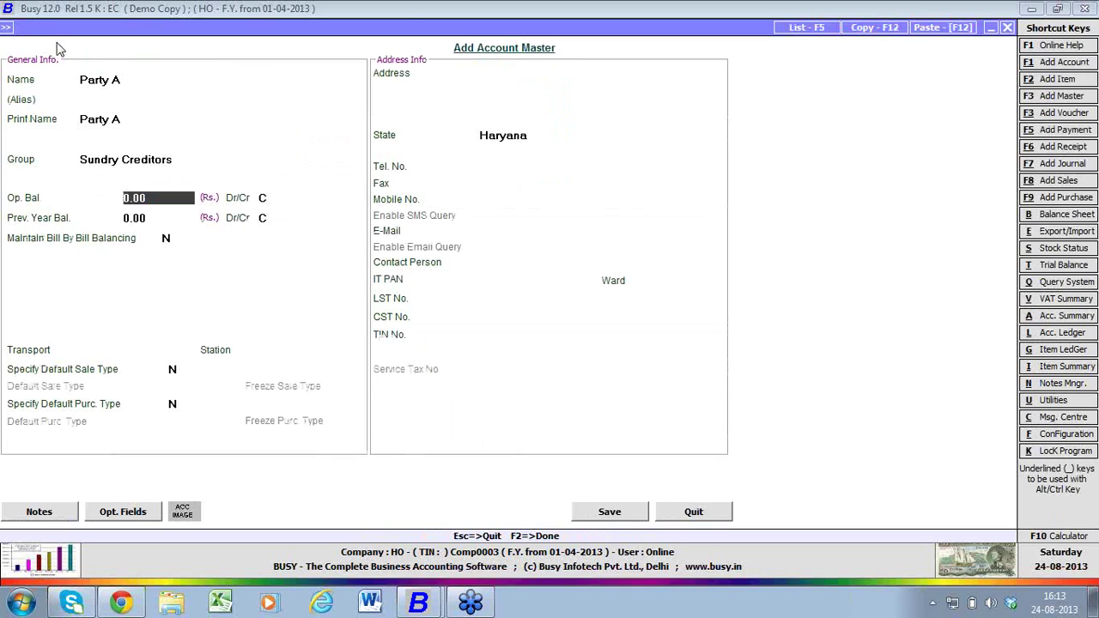
key("F2")
key("Return")
key("Return")
key("Down")
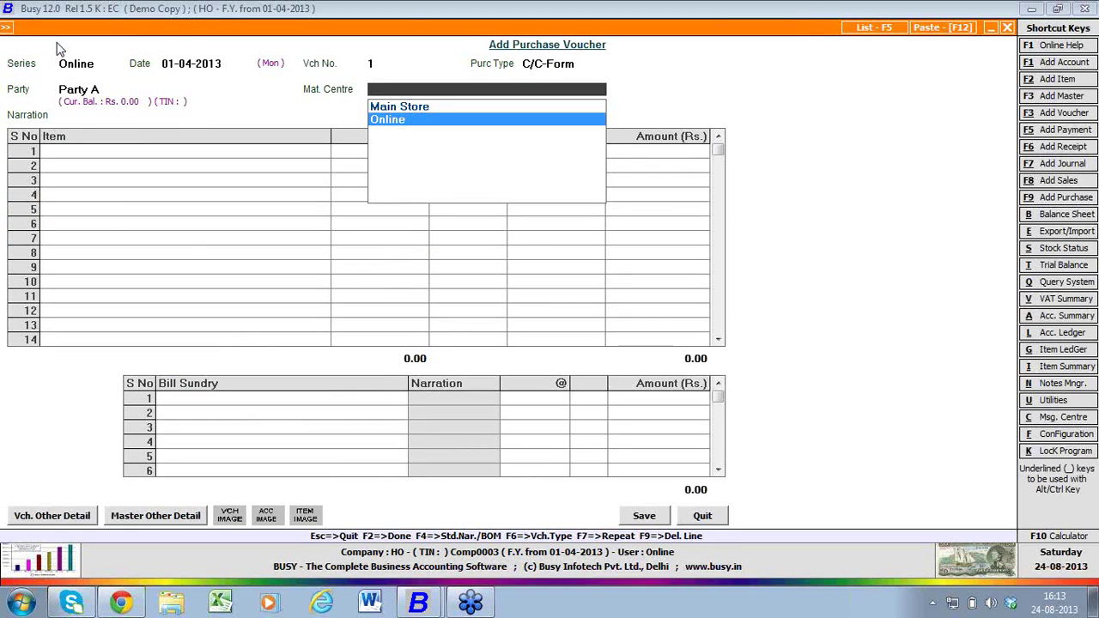
key("Return")
key("Return")
key("Return")
key("Return")
key("Return")
key("Return")
key("Return")
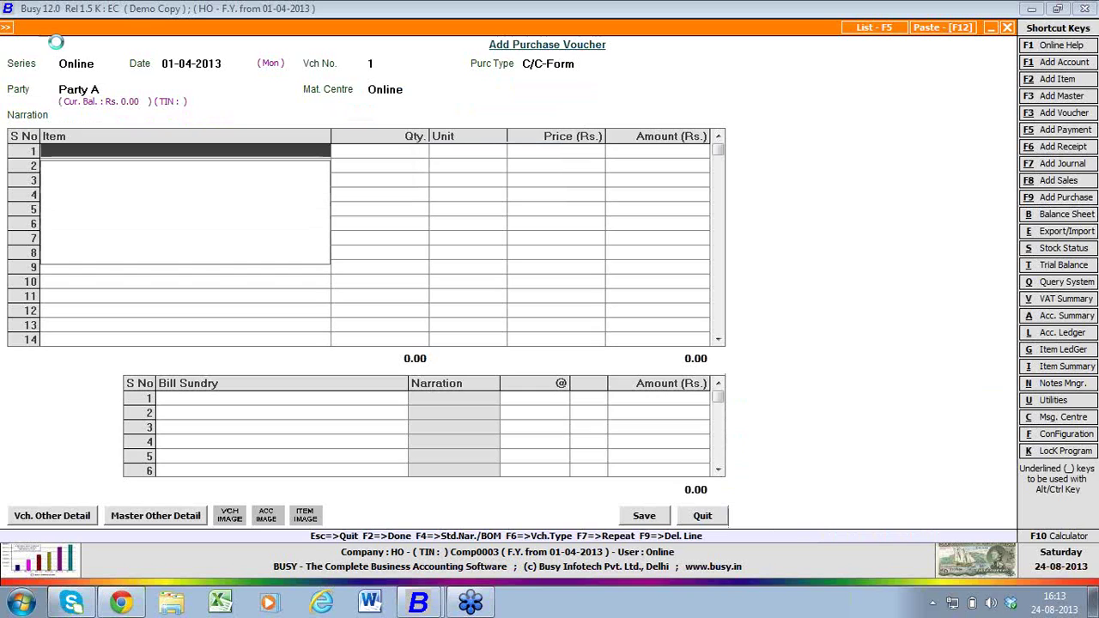
- Create item 'Item A' (General, Pcs.) and enter quantity 10 at price 100
key("F3")
type("Item A")
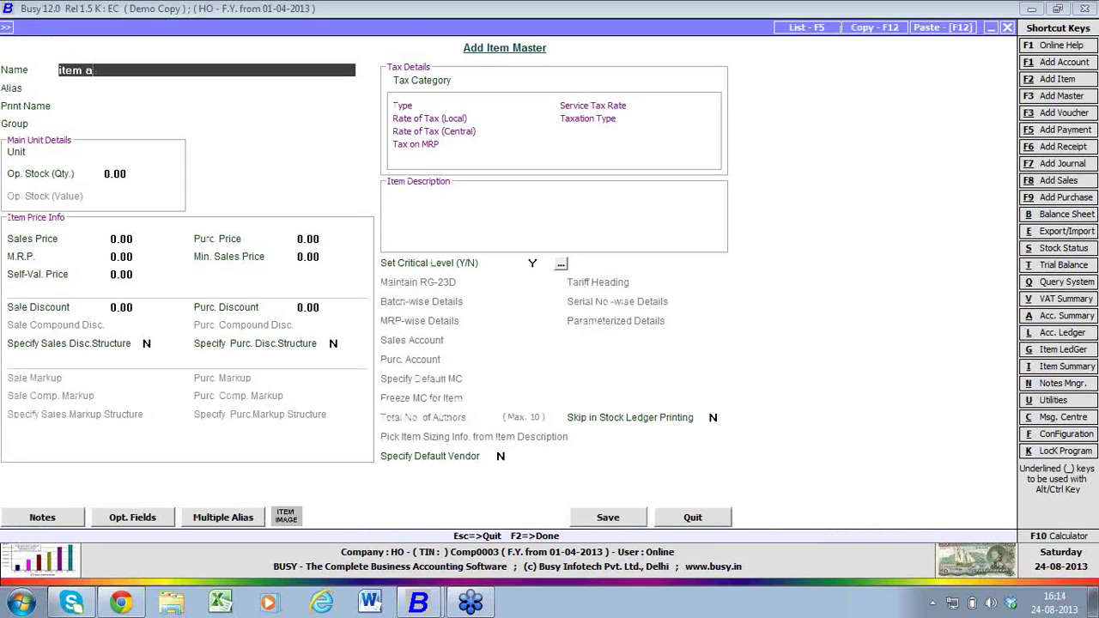
key("Return")
key("Return")
key("Return")
key("Return")
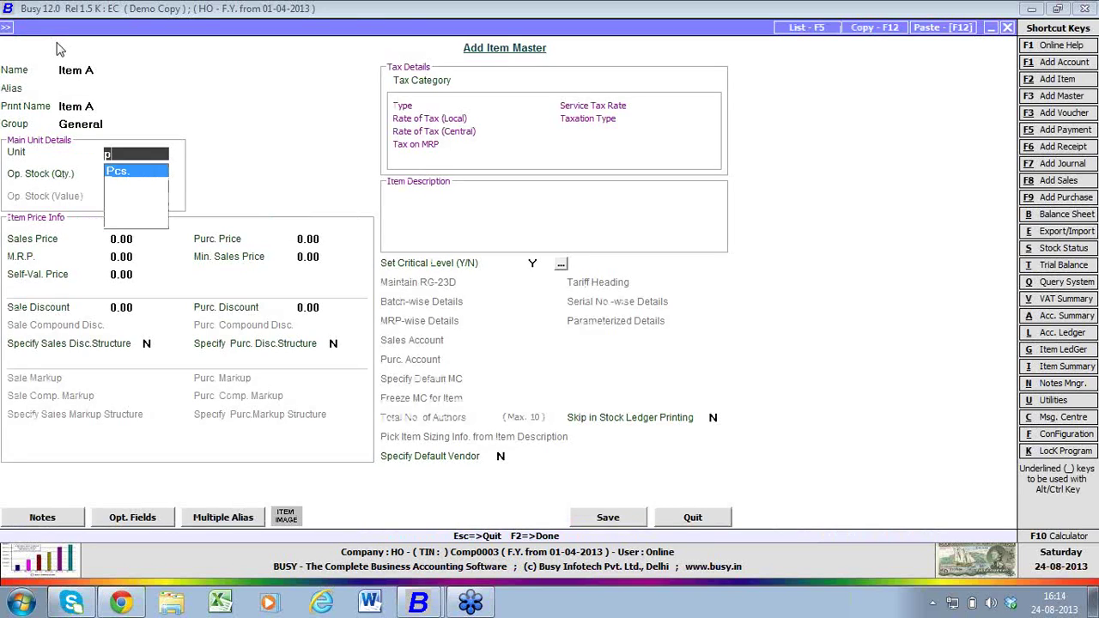
key("Return")
key("F2")
key("Return")
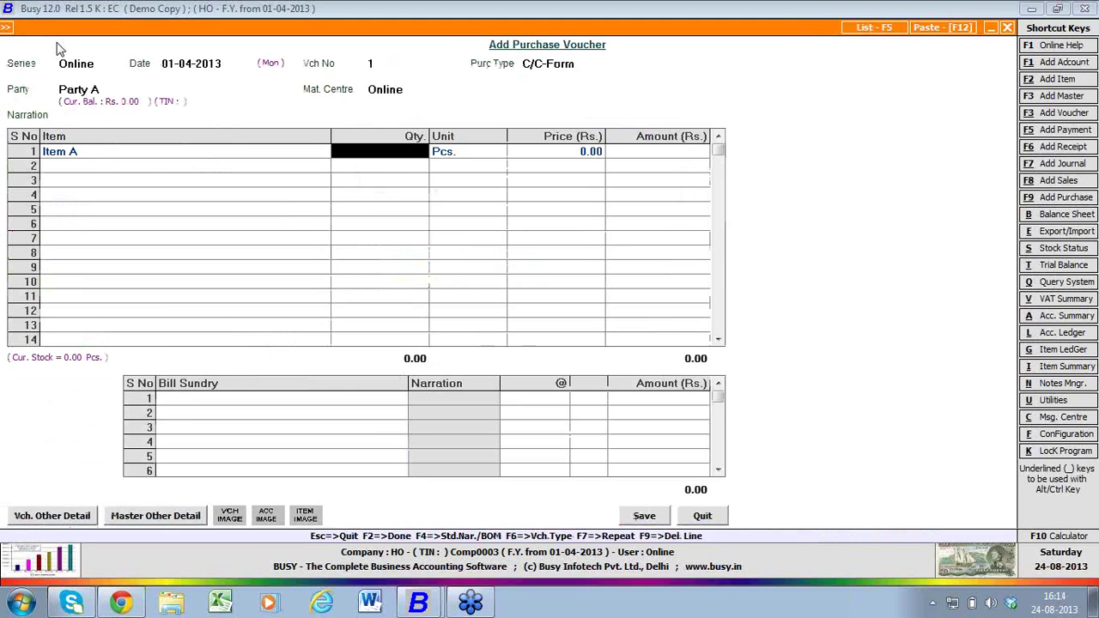
type("10")
key("Return")
type("100")
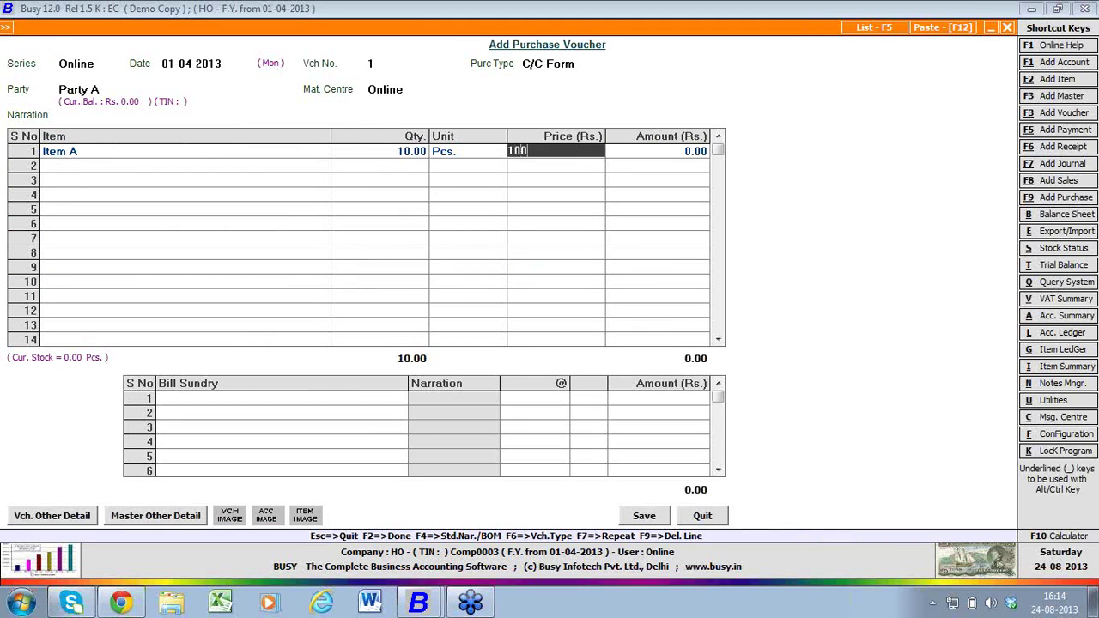
key("Return")
key("Return")
key("Return")
key("Return")
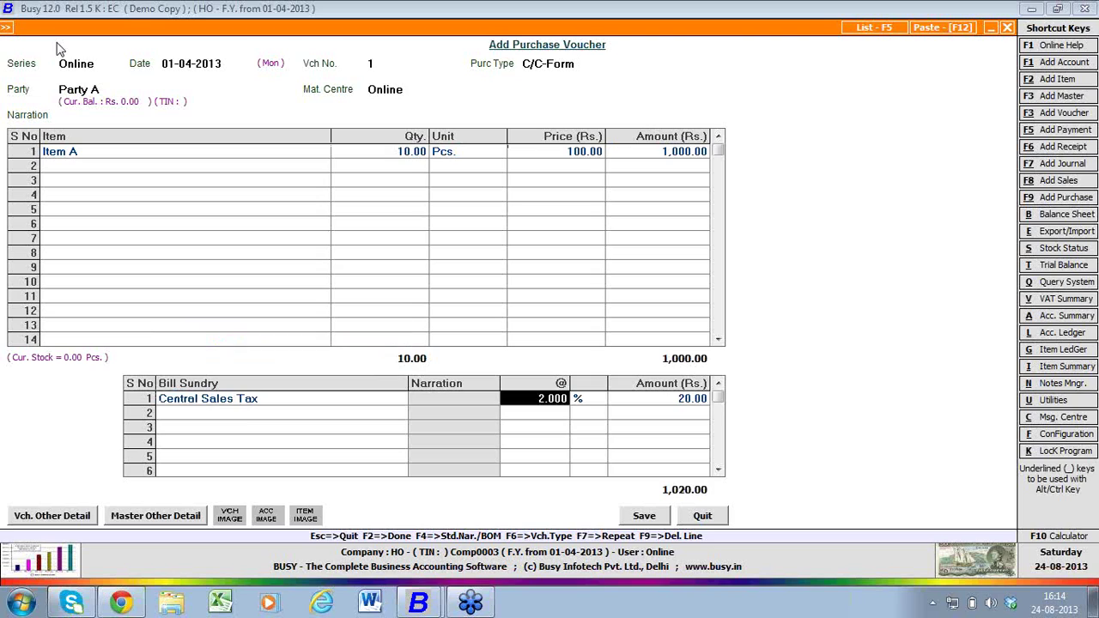
- Accept the sales tax and ST form details and save the 1,020 purchase voucher
key("F2")
key("F2")
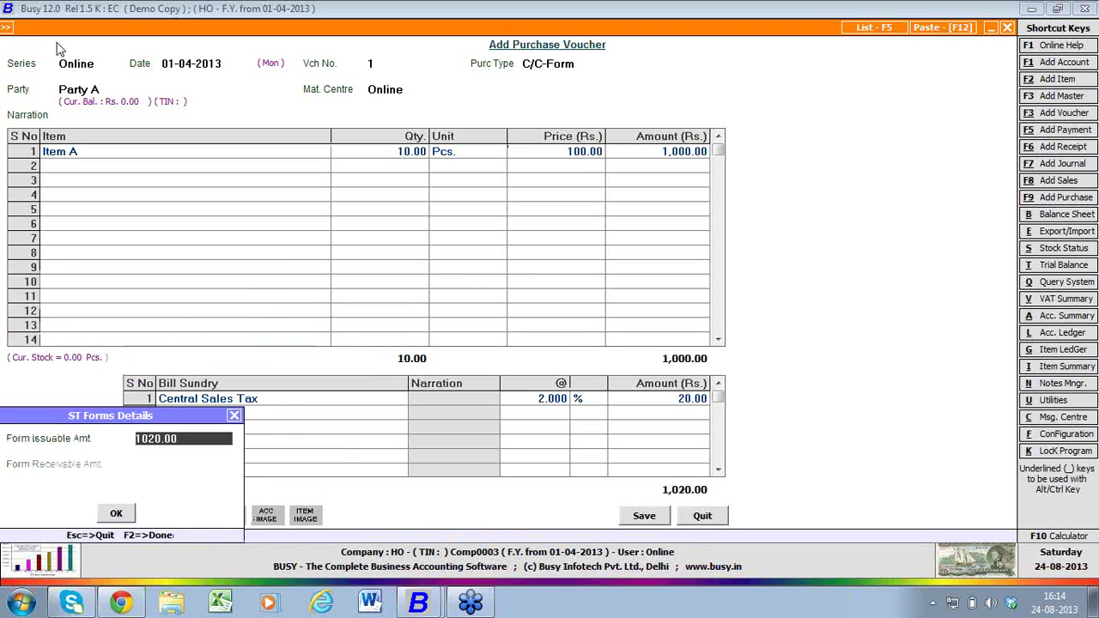
key("F2")
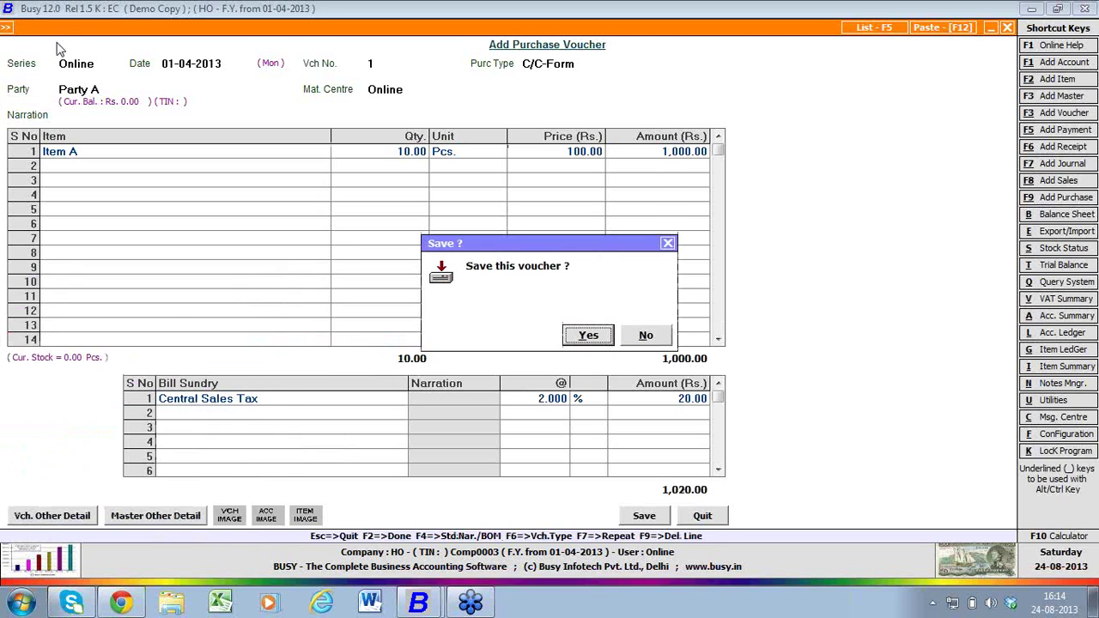
key("Return")
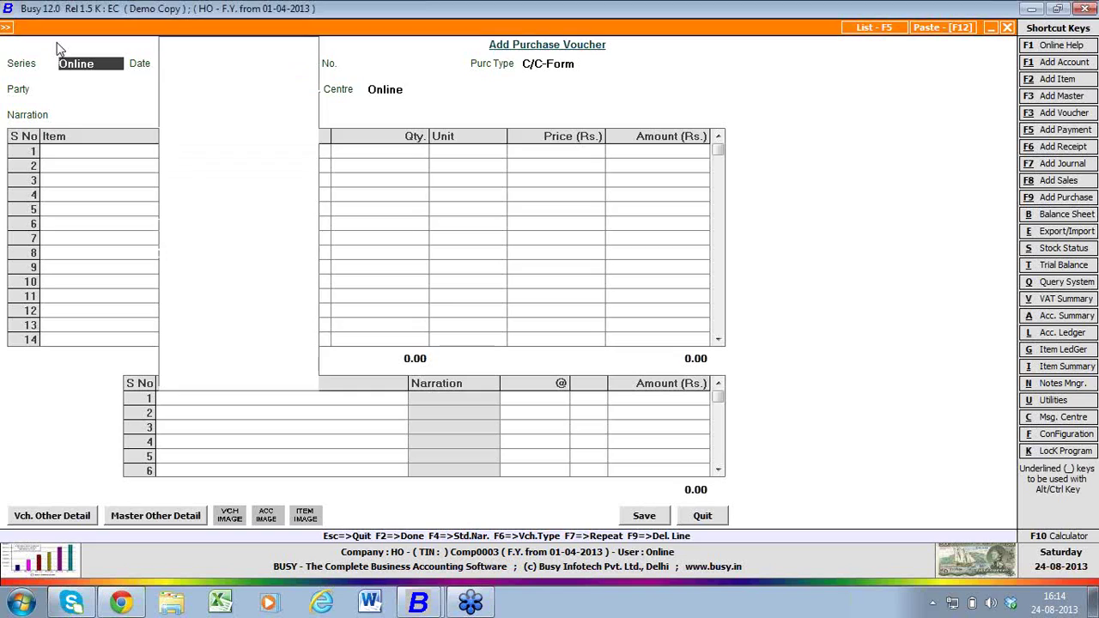
key("Escape")
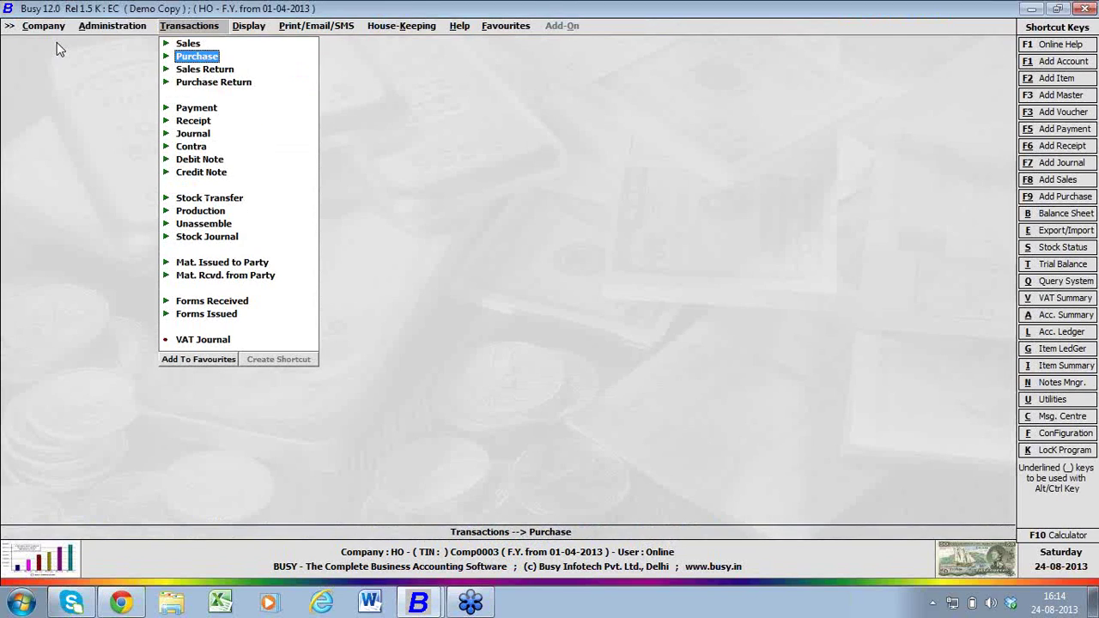
- Browse Sales Tax & VAT Reports down to the Haryana VAT report forms
key("Down")
key("Down")
key("Down")
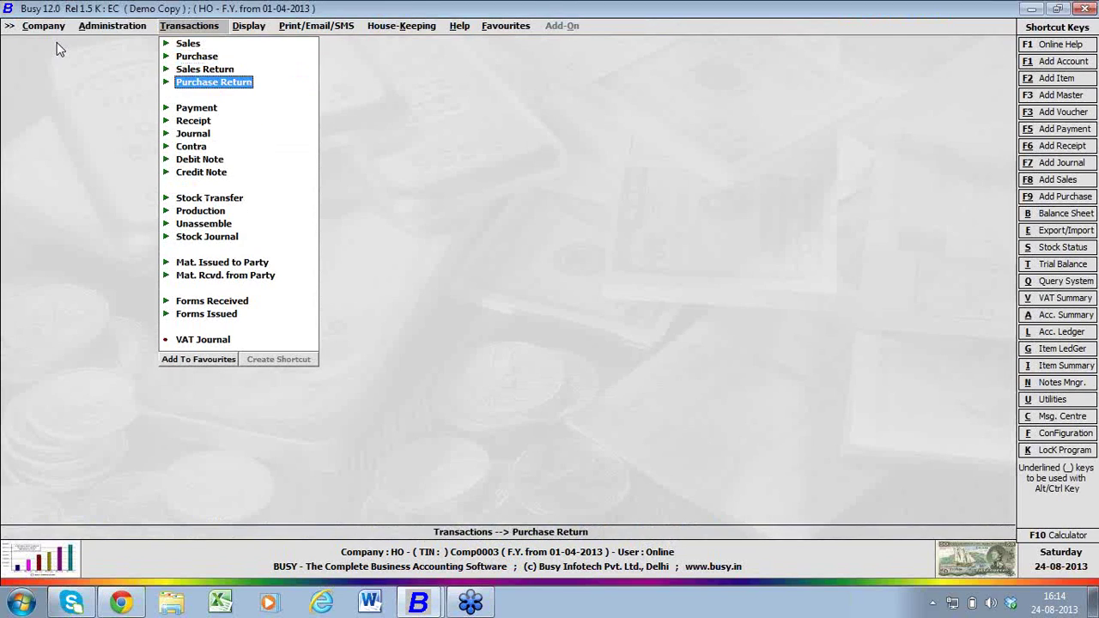
key("Right")
key("Down")
key("Down")
key("Down")
key("Down")
key("Down")
key("Down")
key("Down")
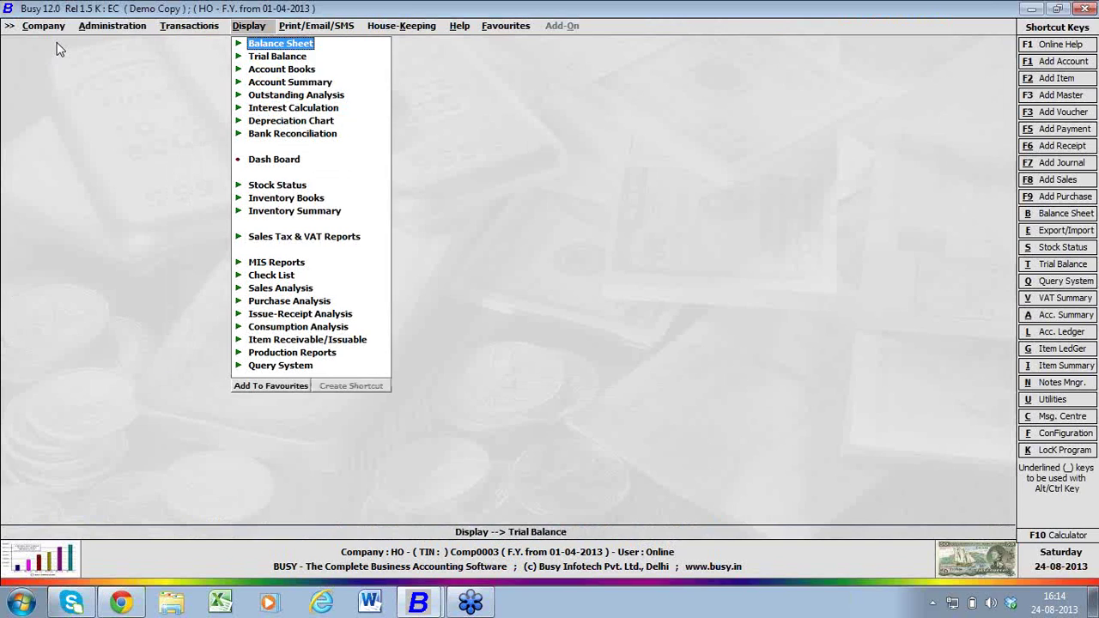
key("Down")
key("Down")
key("Down")
key("Down")
key("Down")
key("Down")
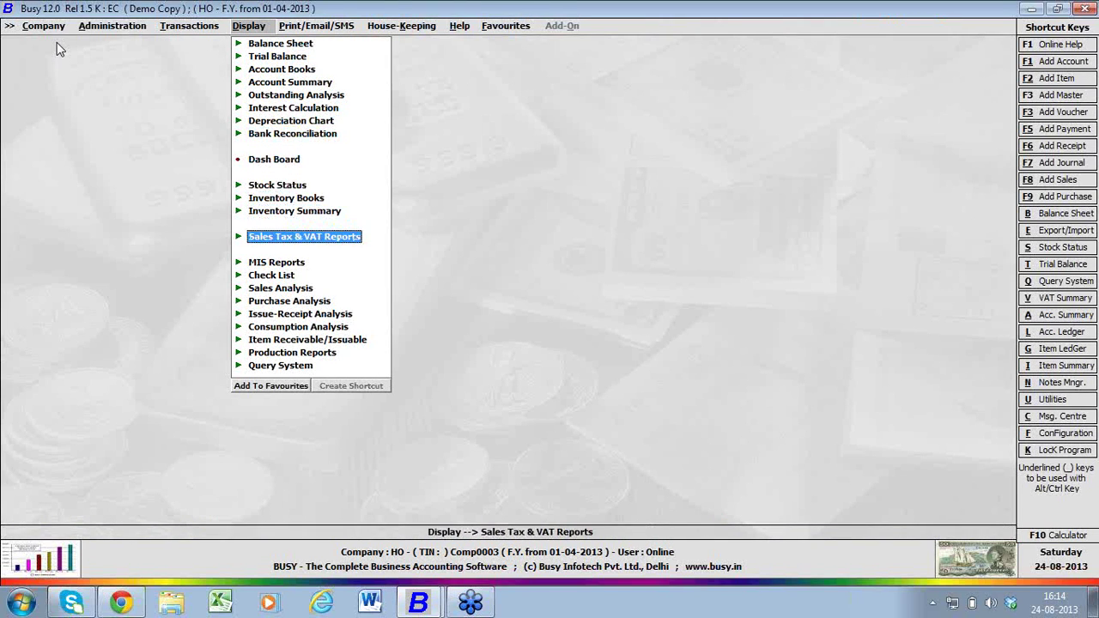
key("Return")
key("Down")
key("Down")
key("Down")
key("Down")
key("Down")
key("Down")
key("Down")
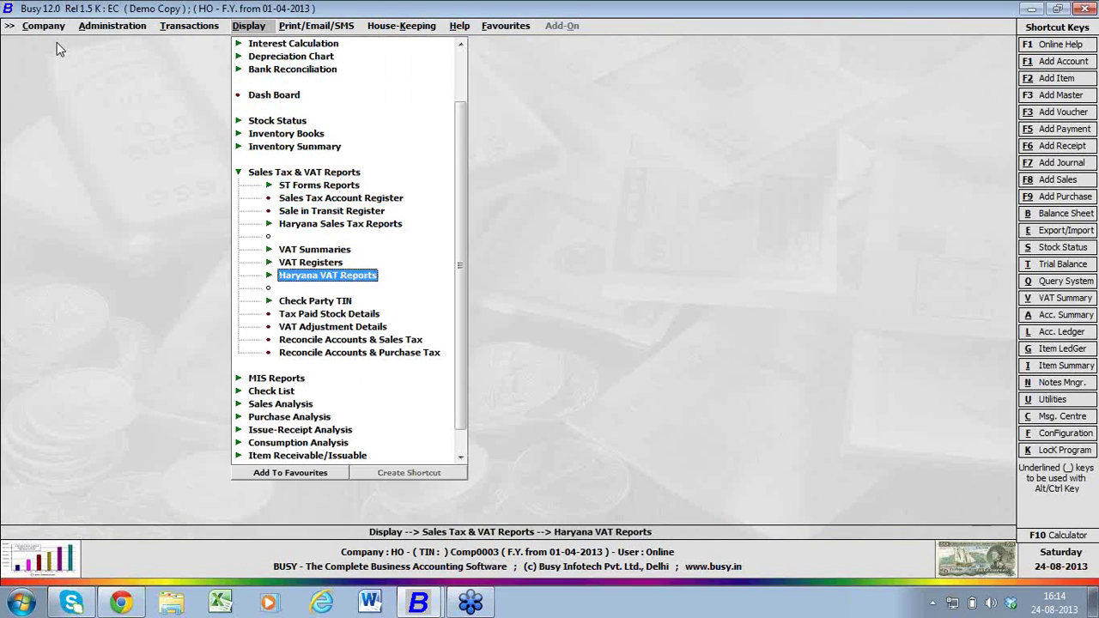
key("Return")
key("Down")
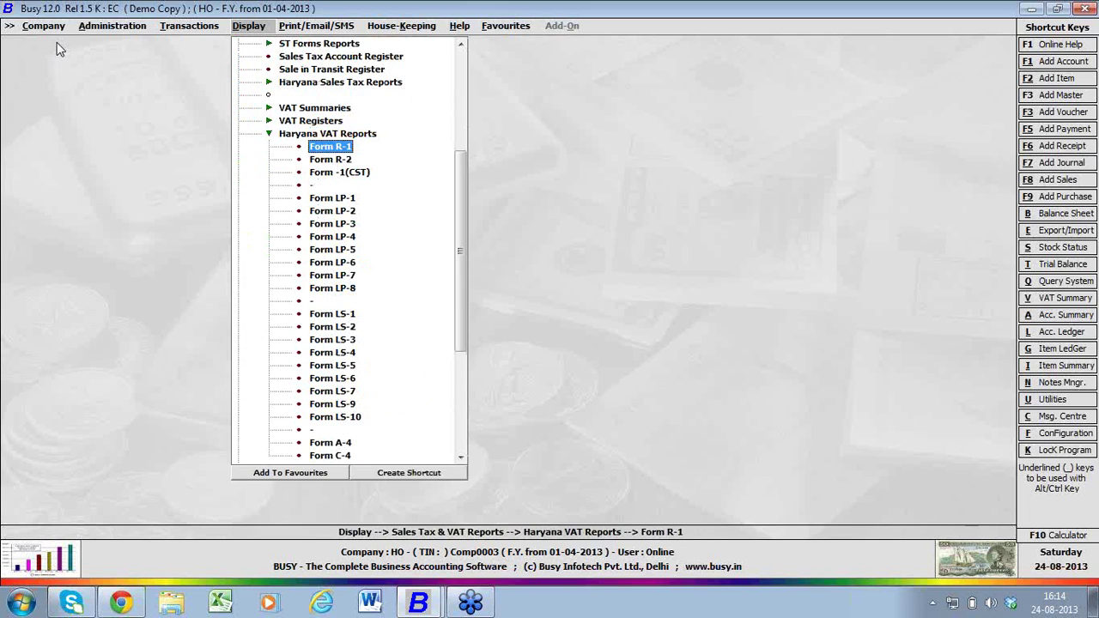
key("Down")
key("Down")
key("Down")
key("Down")
key("Down")
key("Down")
key("Down")
key("Down")
key("Down")
key("Down")
key("Down")
key("Down")
key("Down")
key("Down")
key("Down")
key("Down")
key("Down")
key("Down")
key("Down")
key("Down")
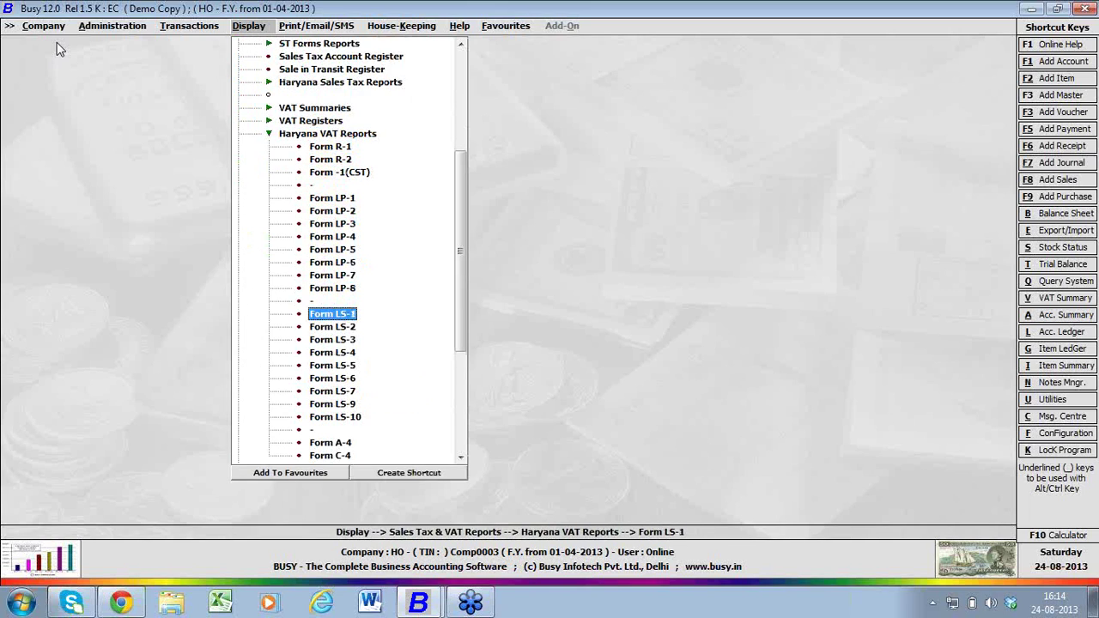
key("Up")
key("Up")
key("Up")
key("Up")
key("Up")
key("Up")
key("Up")
key("Up")
key("Up")
key("Up")
key("Up")
key("Up")
key("Up")
key("Up")
key("Up")
key("Up")
key("Up")
key("Up")
key("Up")
key("Up")
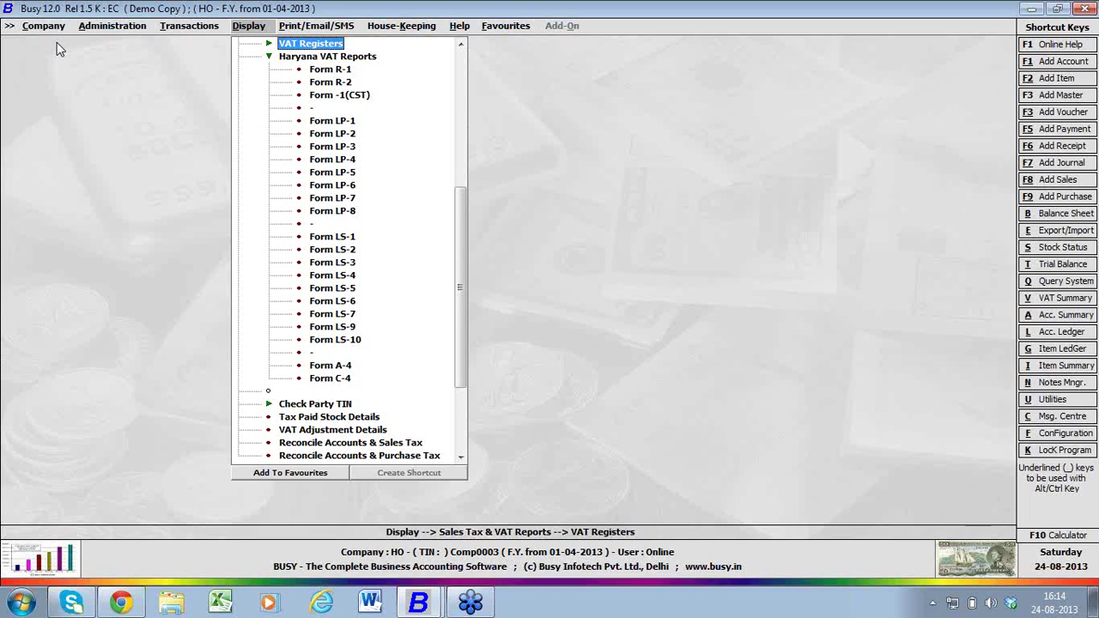
key("Escape")
- Look through Features/Options General and Regional Settings, then close them without changes
key("Left")
key("Left")
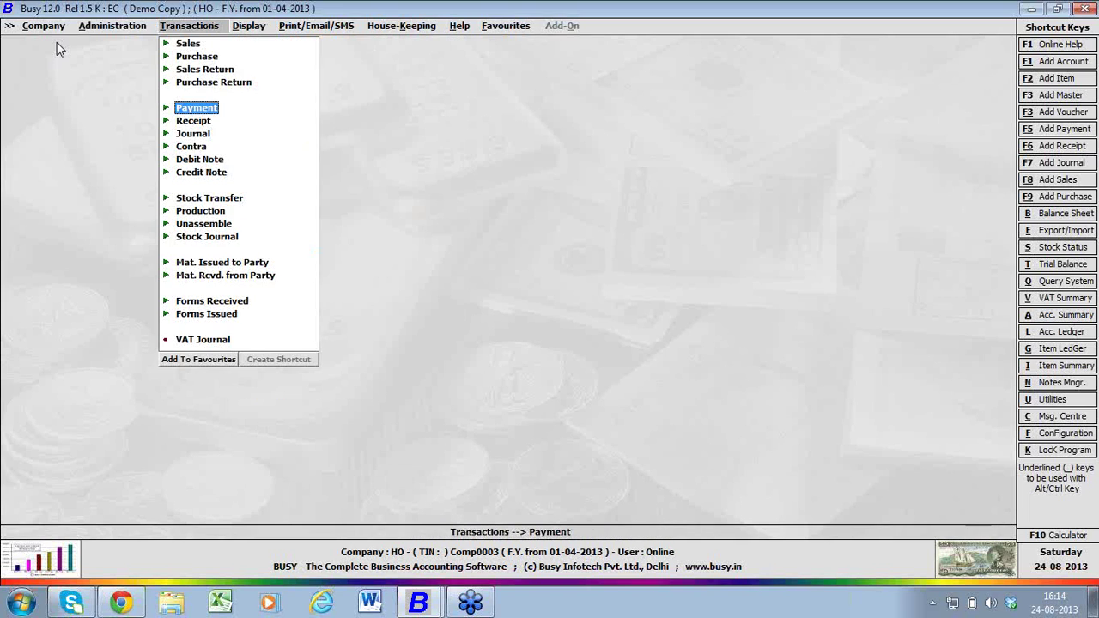
key("Down")
key("Right")
key("Return")
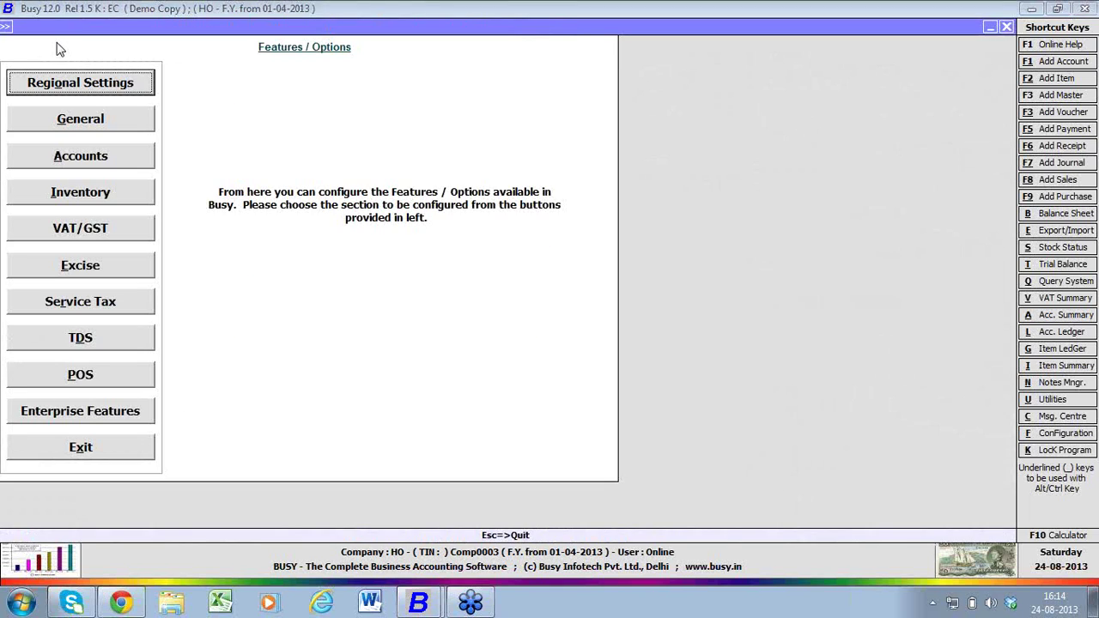
key("Down")
key("Return")
key("Escape")
key("Return")
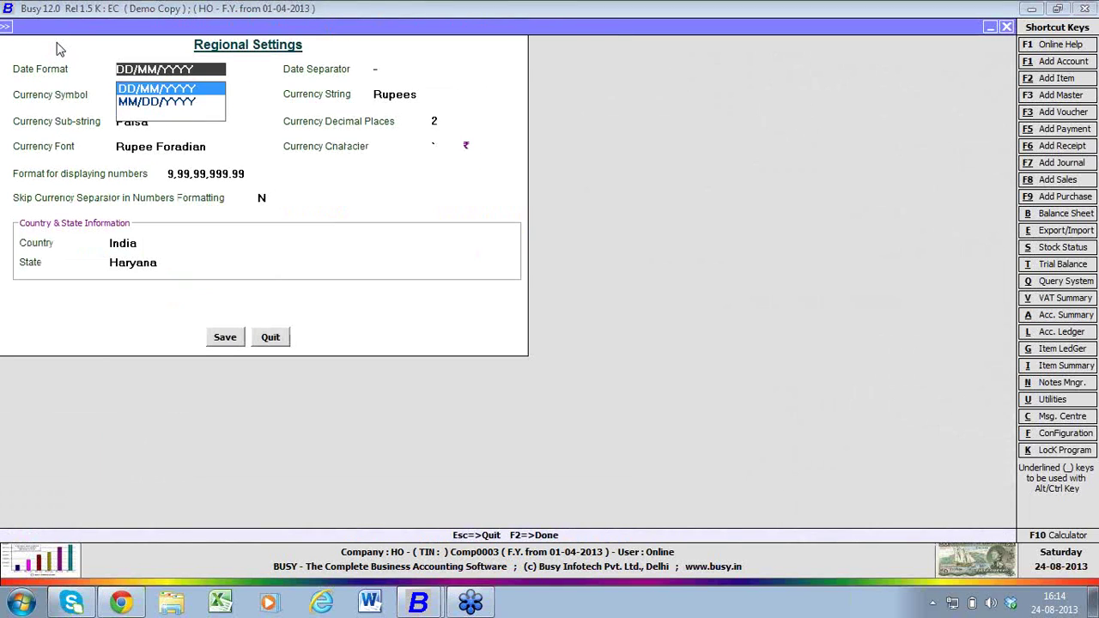
key("Escape")
key("Escape")
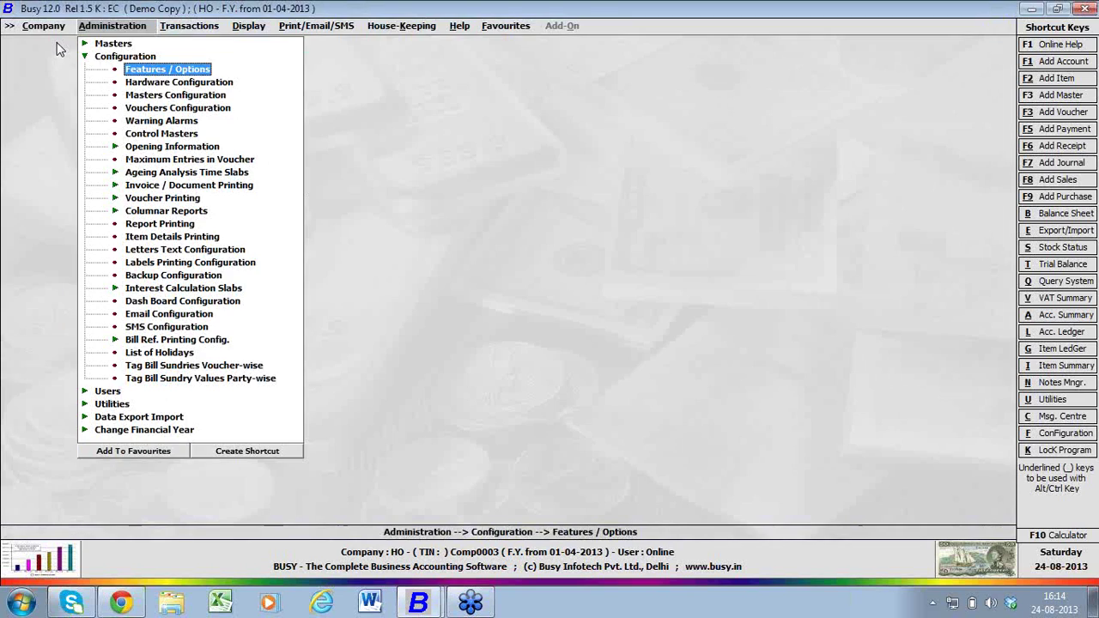
key("Escape")
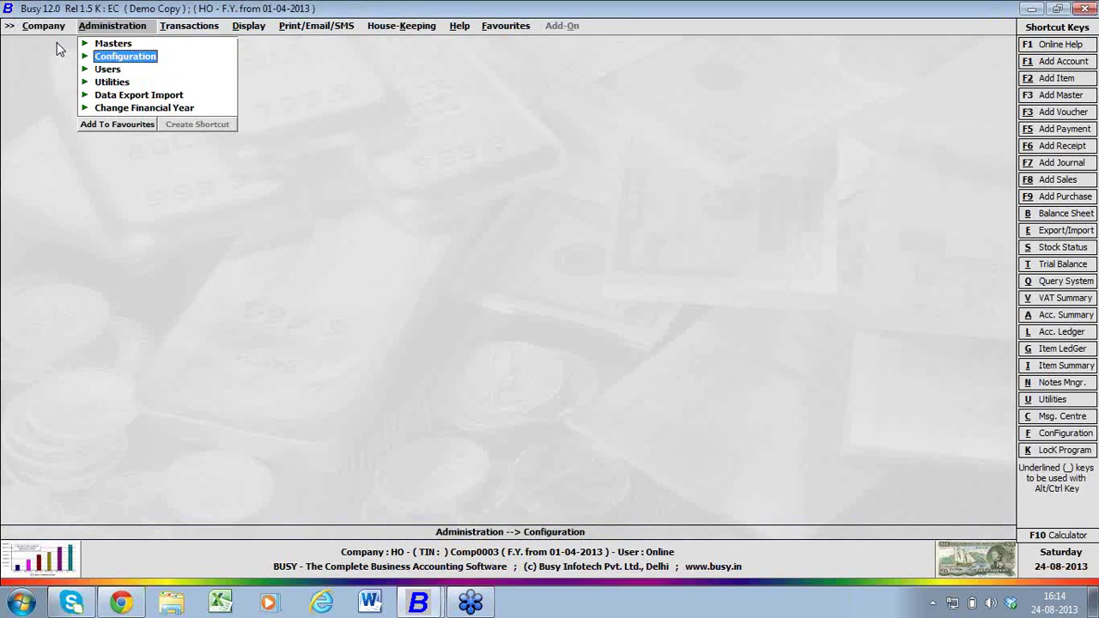
- Close HO and reopen it, logging in as a user other than Online
key("Left")
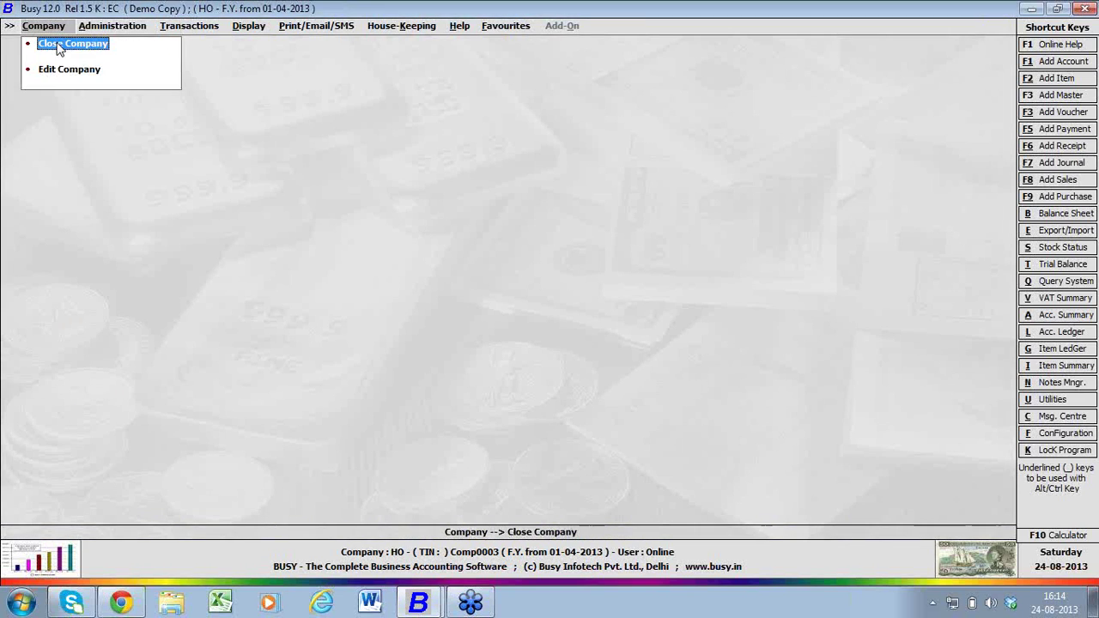
key("Return")
left_click(59, 47)
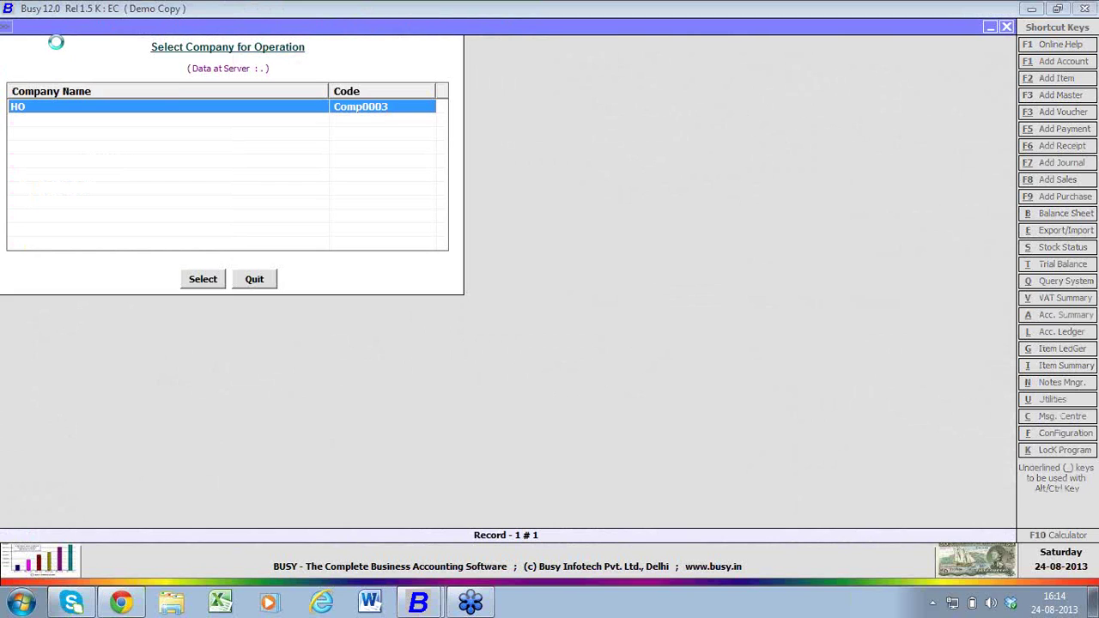
key("Return")
type("a")
key("F2")
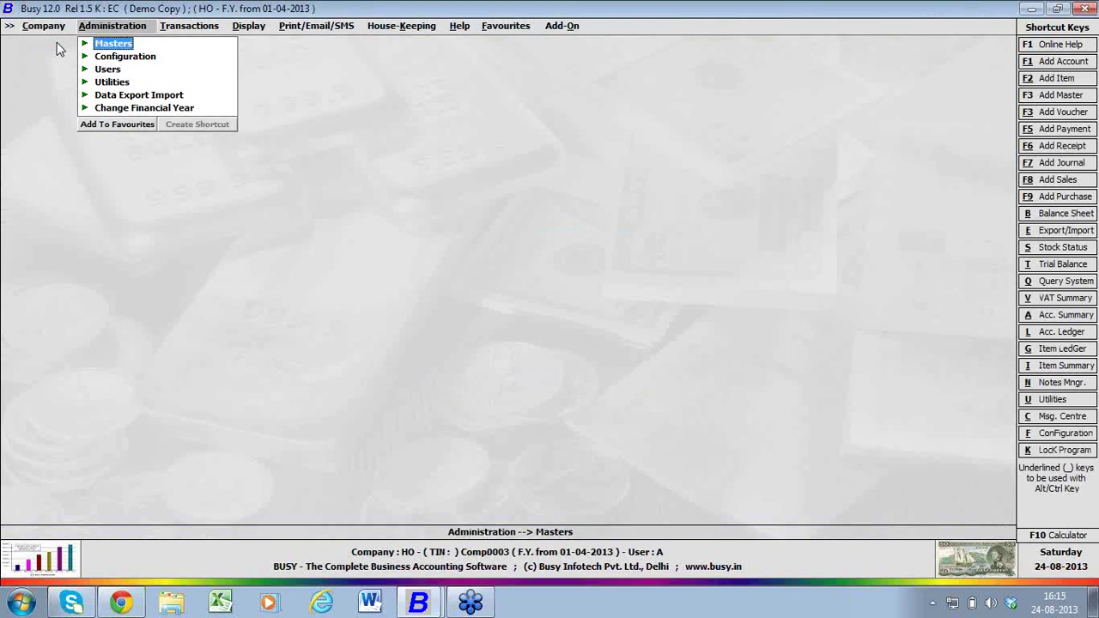
key("Right")
key("Right")
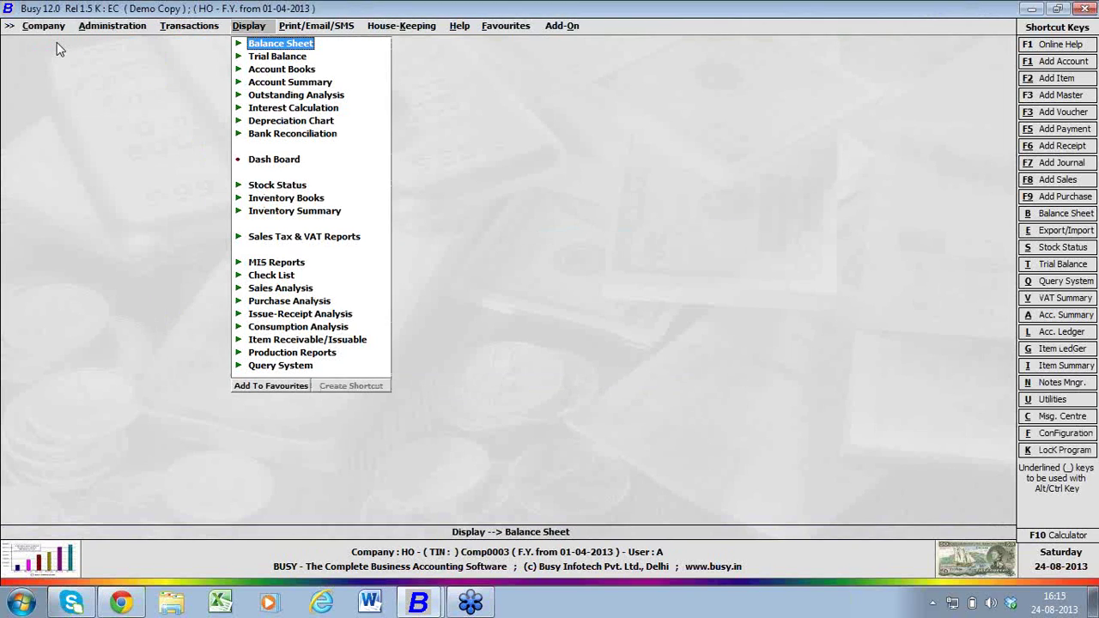
key("Down")
key("Right")
key("Down")
key("Right")
key("Return")
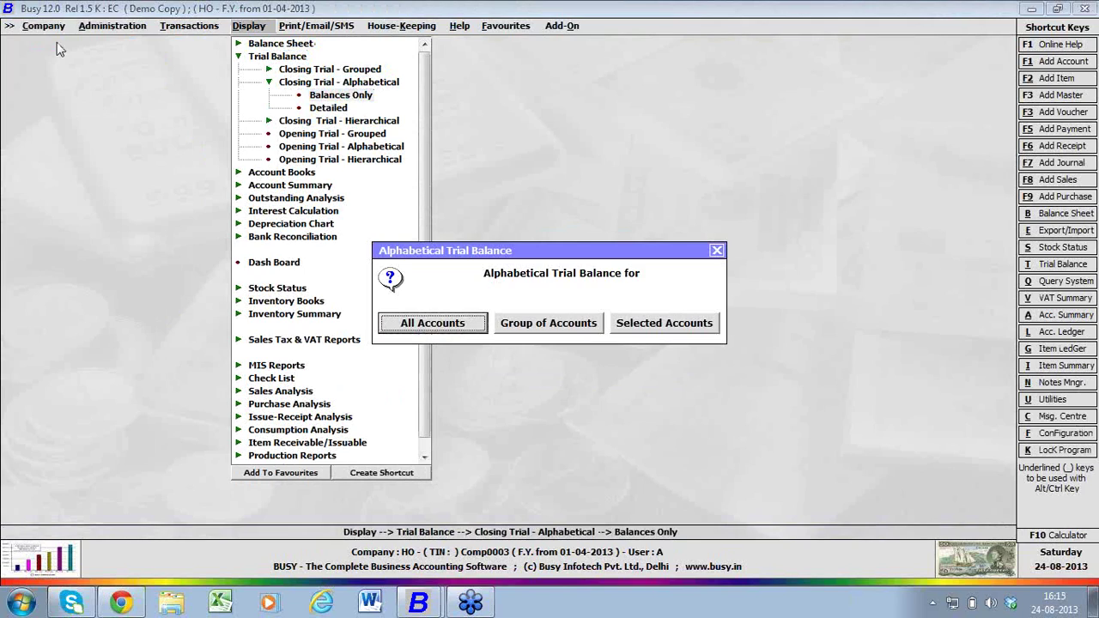
key("Return")
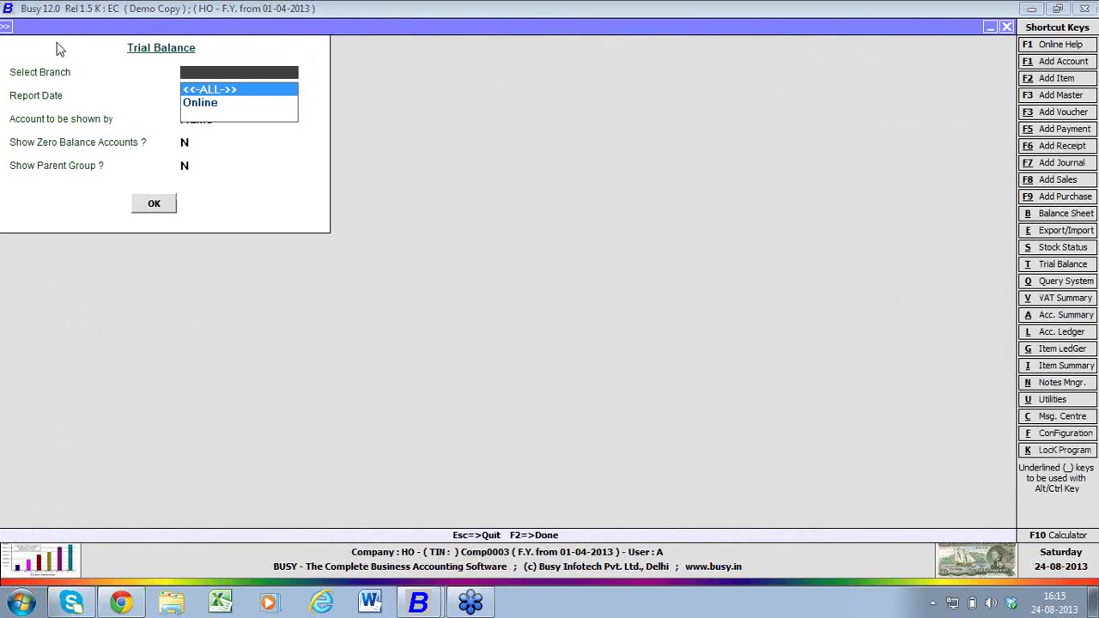
key("Down")
key("Up")
key("Down")
key("Return")
key("Return")
key("Return")
key("Return")
key("Return")
key("Return")
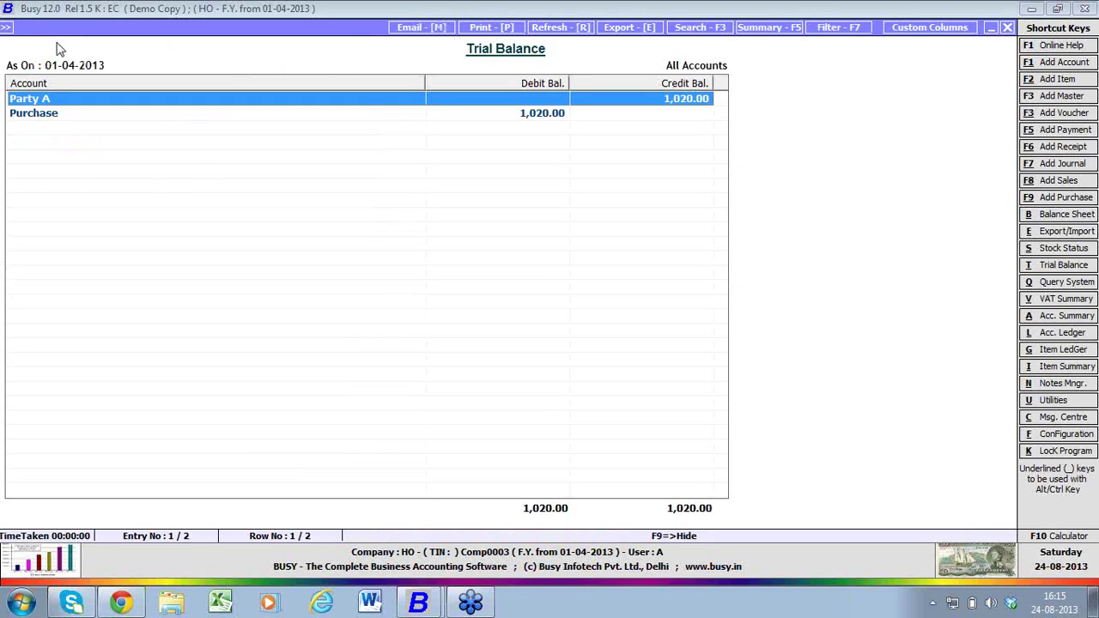
key("Escape")
key("Escape")
key("Escape")
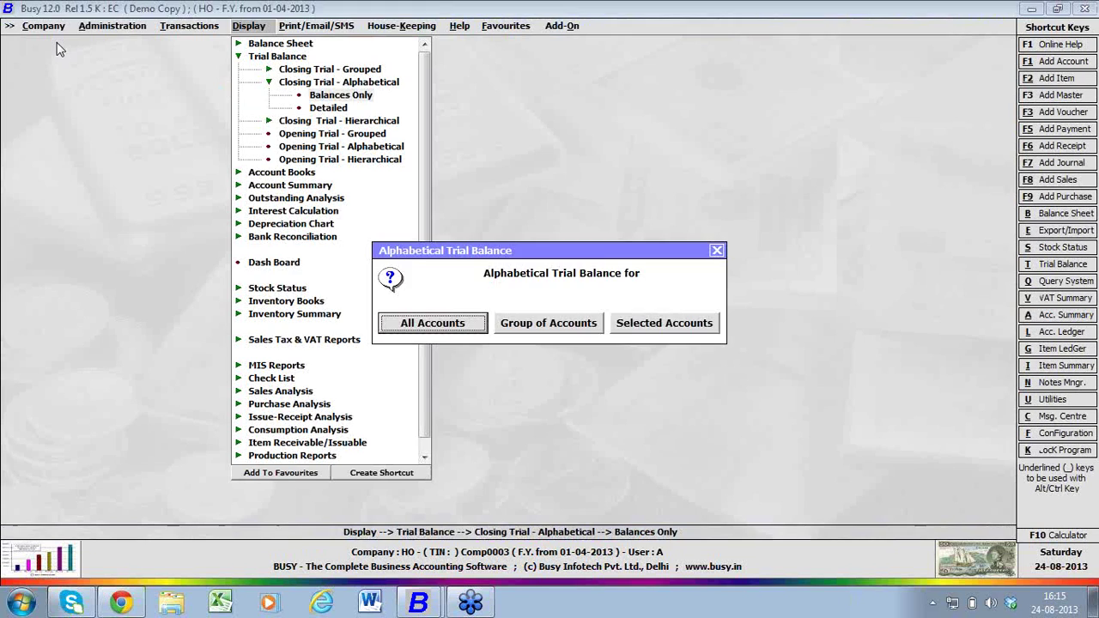
key("Escape")
key("Left")
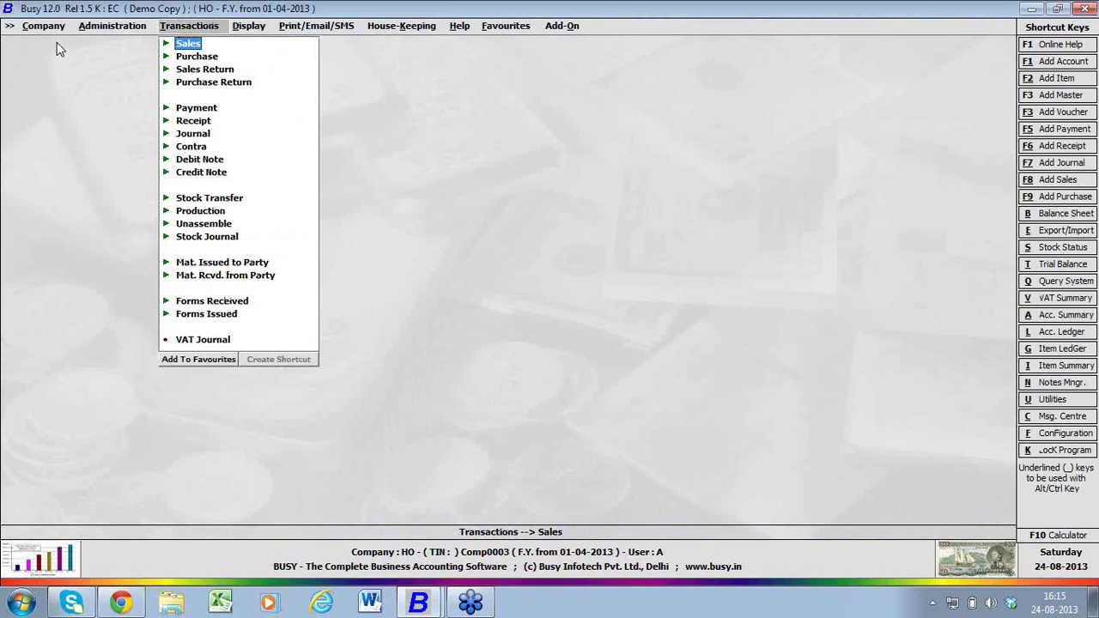
key("alt+v")
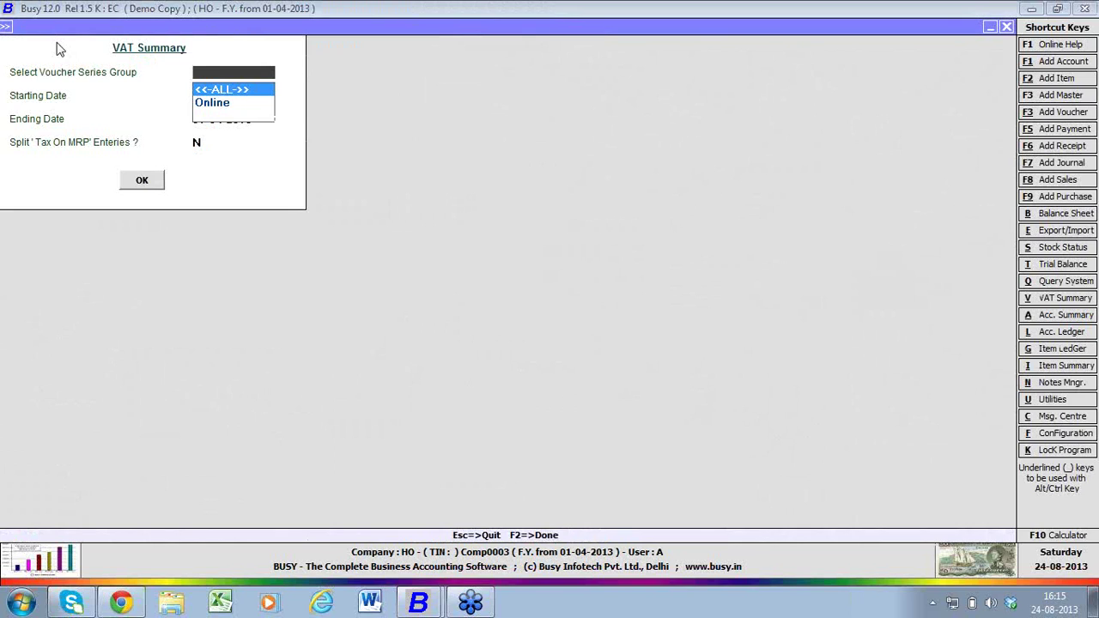
key("Down")
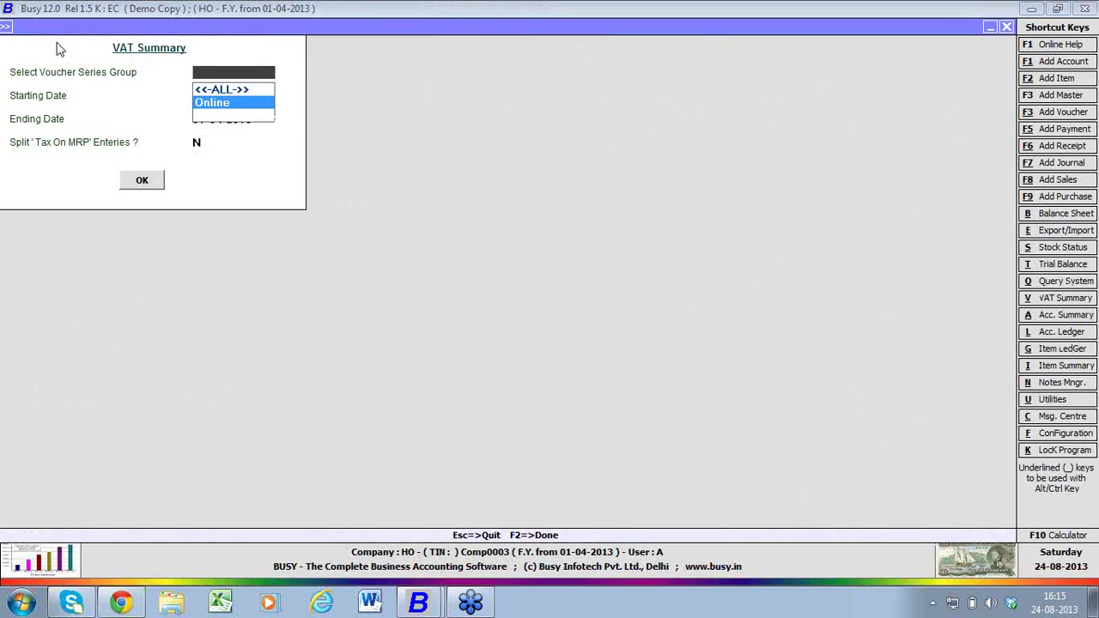
key("Escape")
key("Escape")
key("Right")
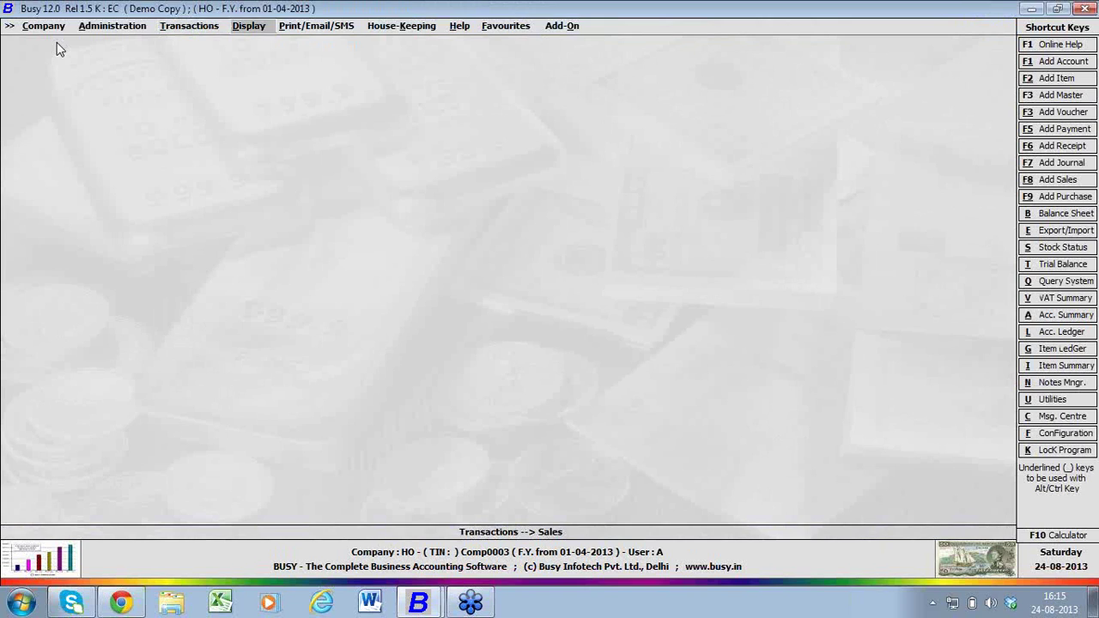
key("Down")
key("Down")
key("Down")
key("Down")
key("Down")
key("Down")
key("Down")
key("Down")
key("Down")
key("Down")
key("Down")
key("Down")
key("Down")
key("Down")
key("Down")
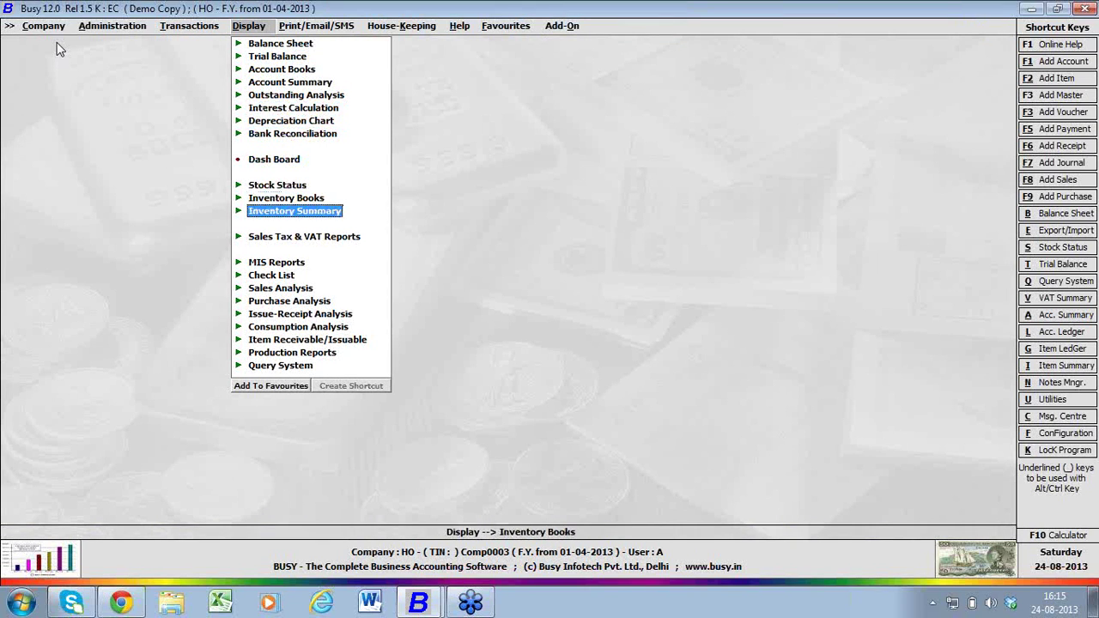
key("Return")
key("Left")
key("Down")
key("Return")
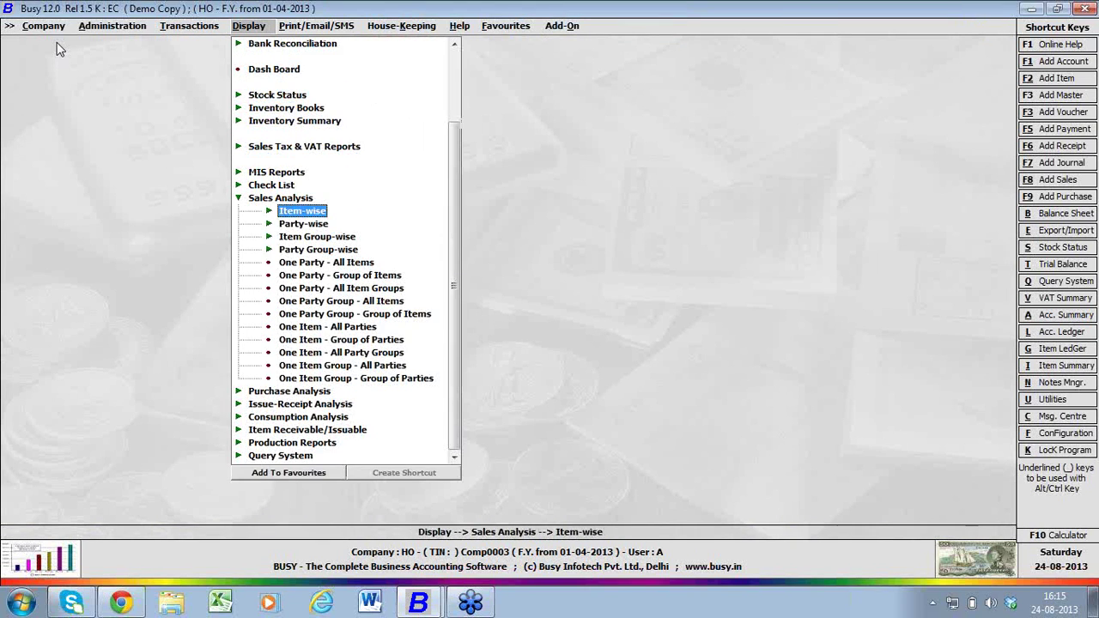
key("Return")
key("Return")
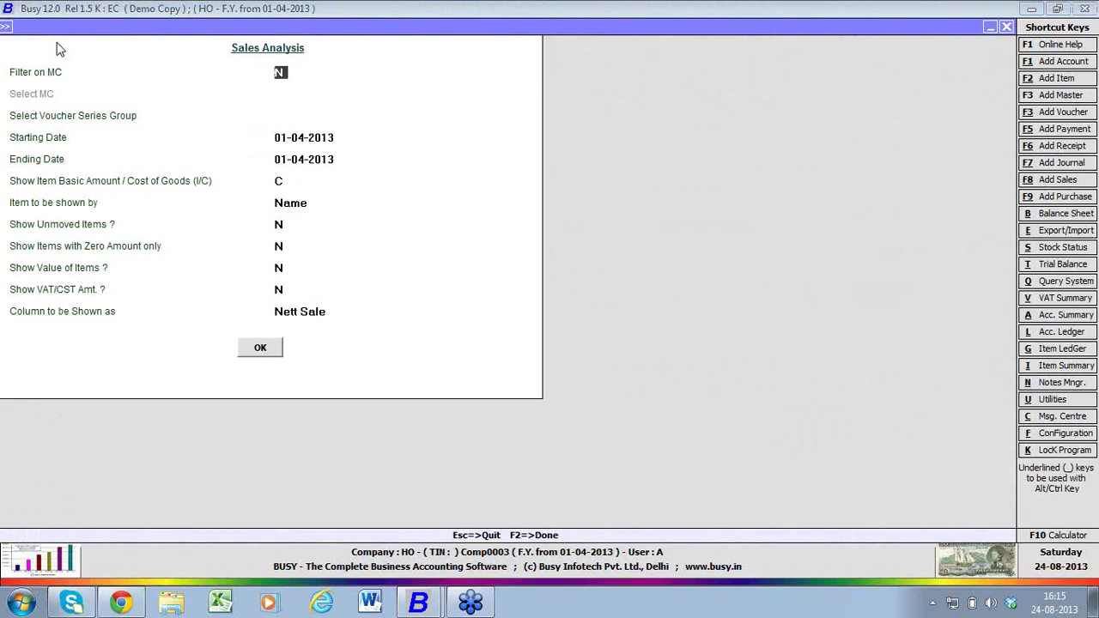
key("Return")
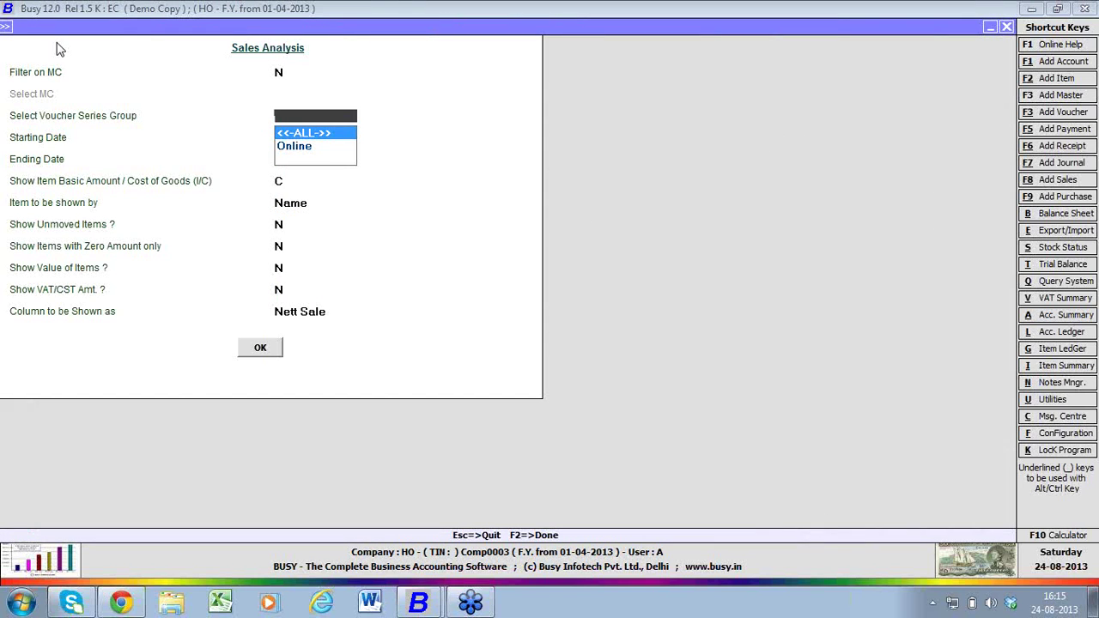
key("Escape")
key("Escape")
key("Escape")
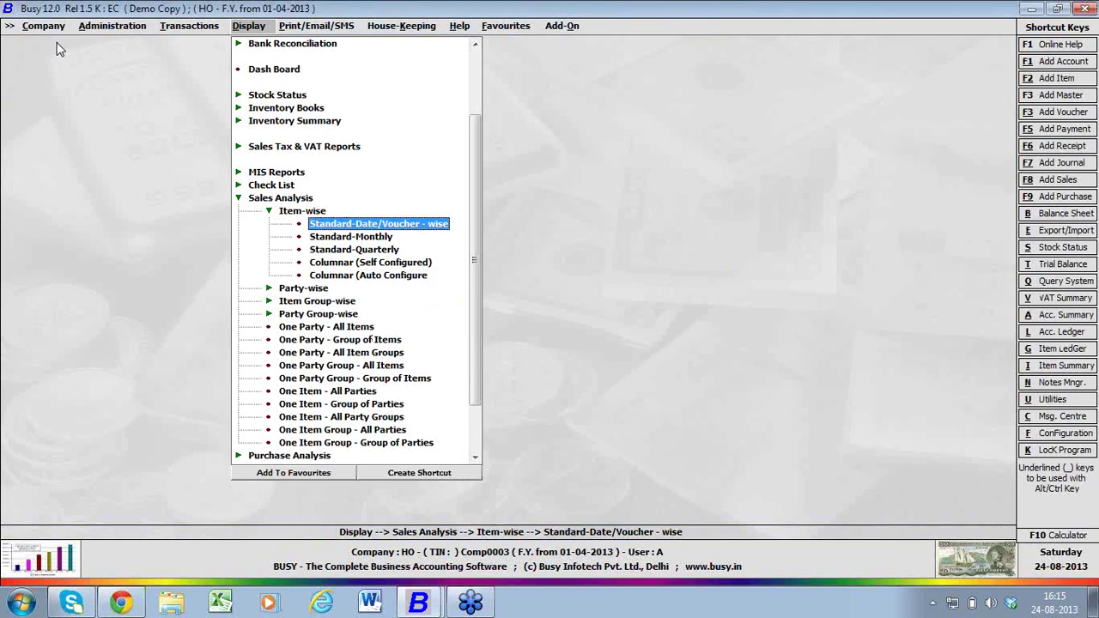
key("Escape")
key("Left")
key("Left")
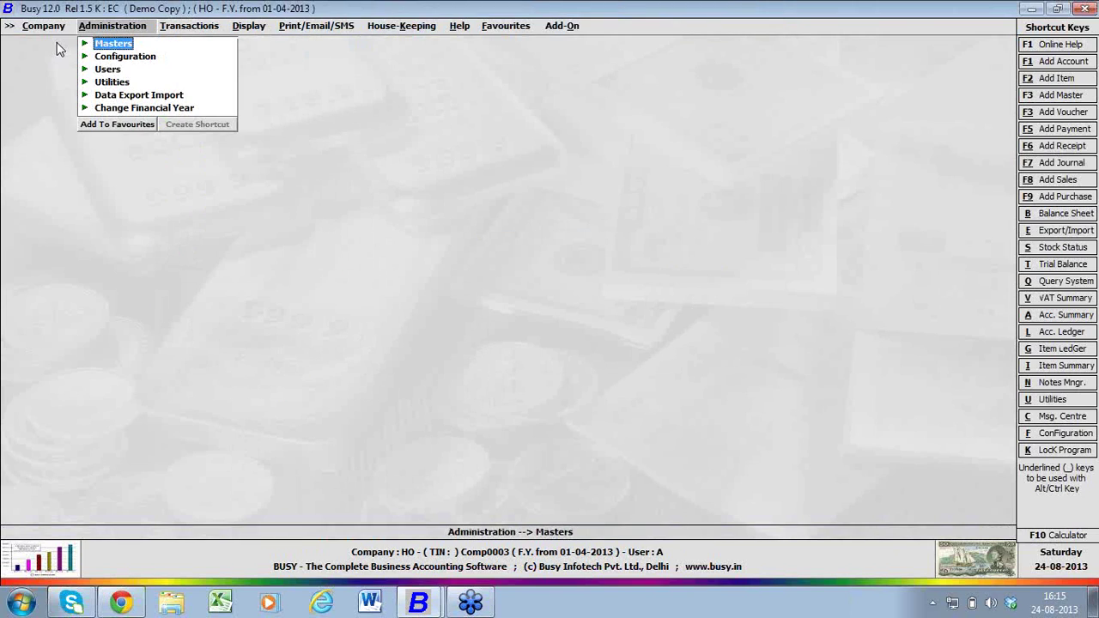
key("Down")
key("Right")
key("Down")
key("Down")
key("Down")
key("Return")
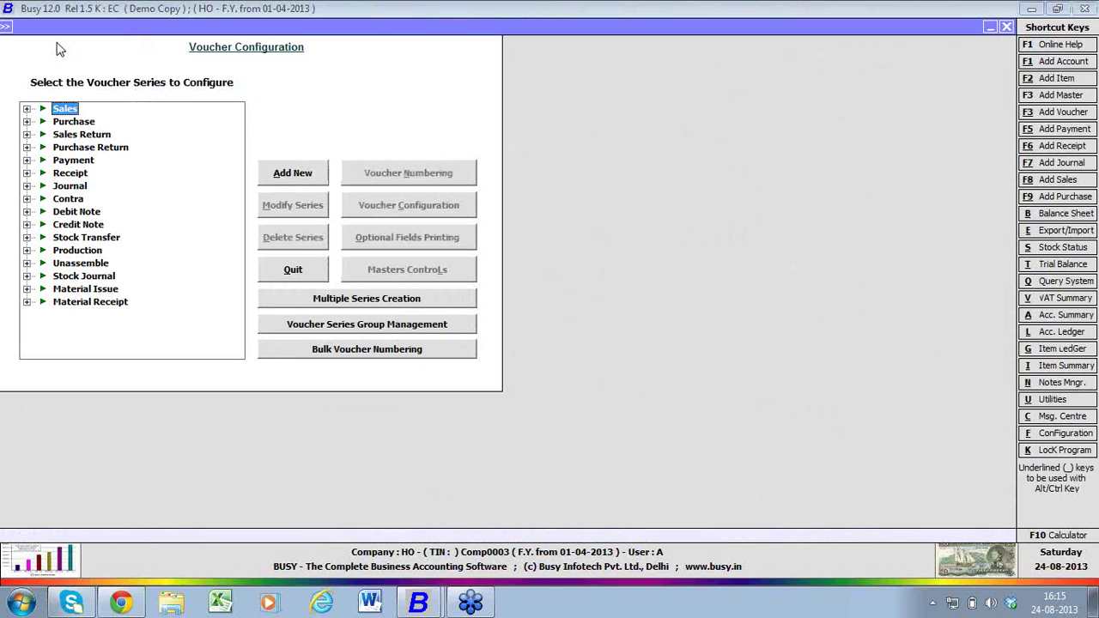
left_click(318, 323)
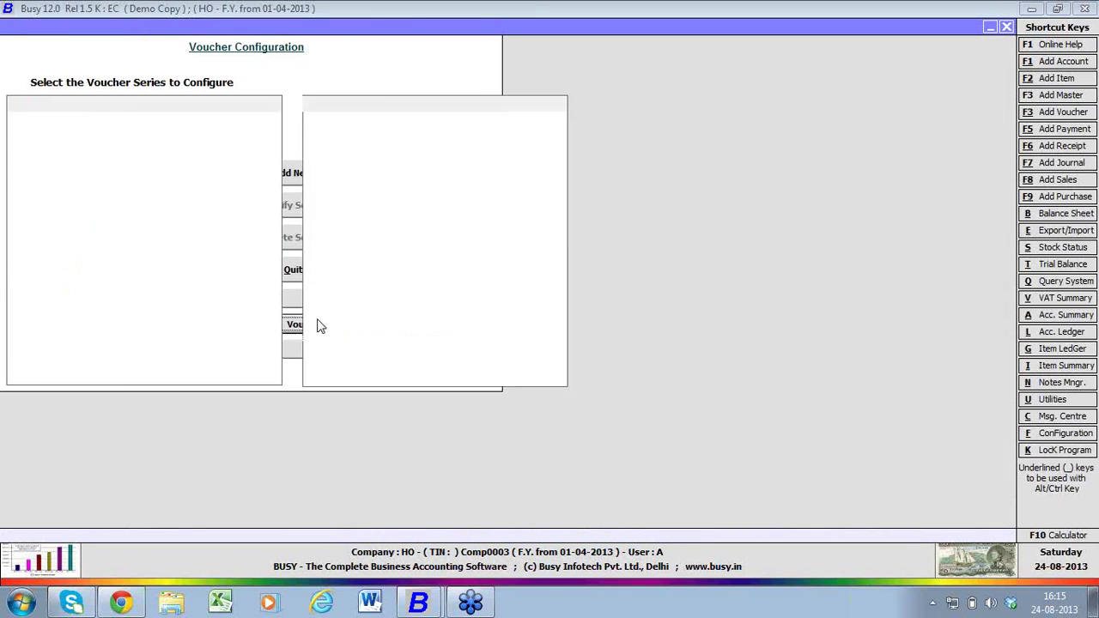
key("Return")
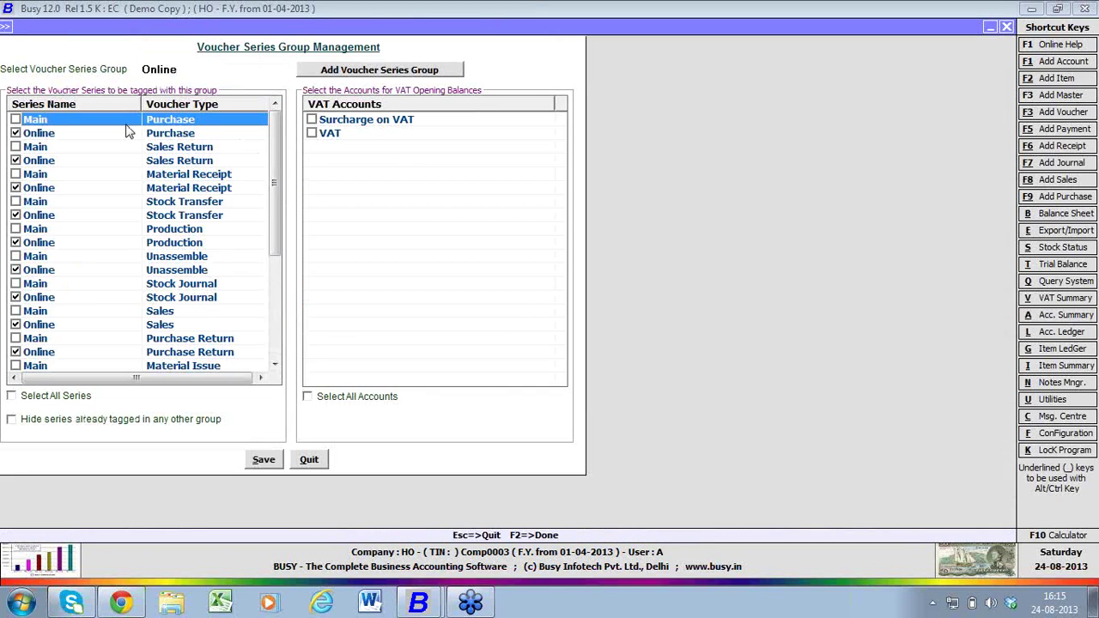
left_click(49, 103)
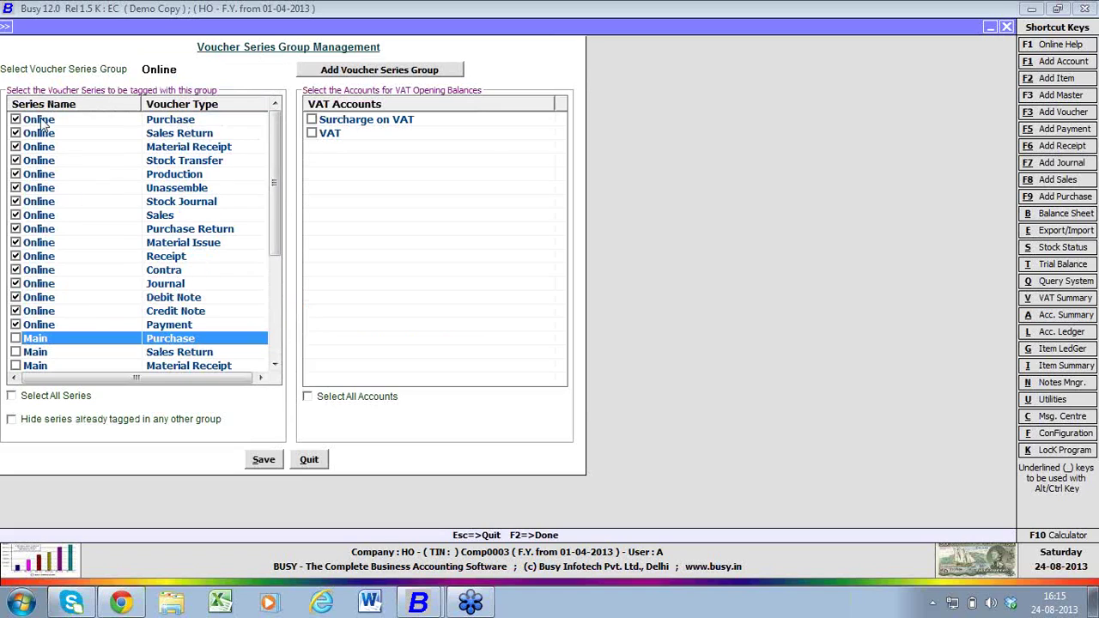
left_click(174, 68)
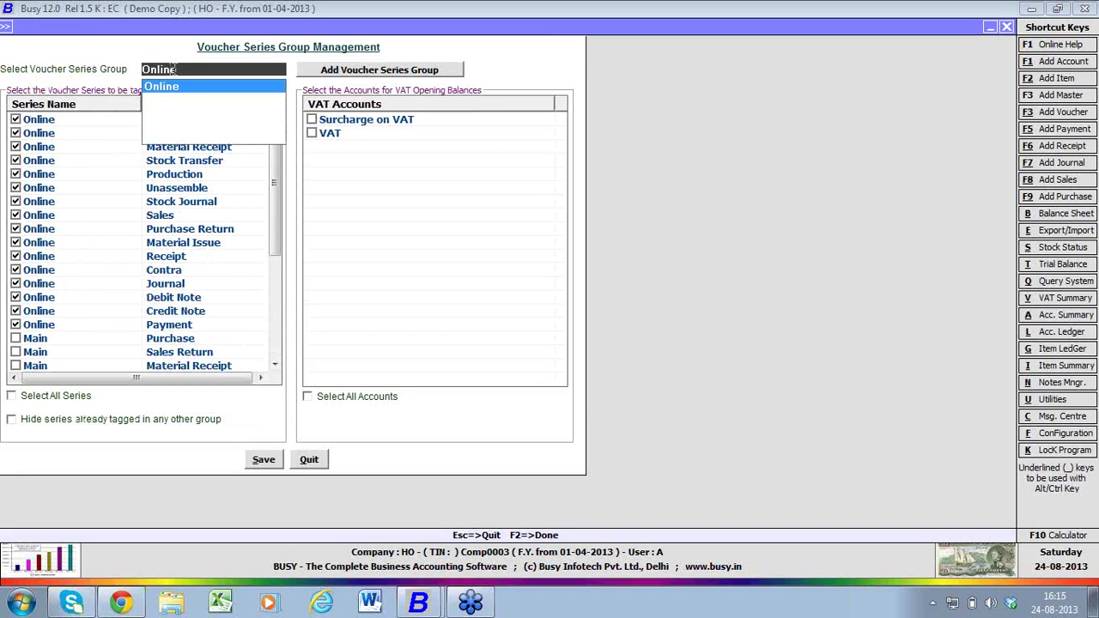
key("Escape")
key("Escape")
key("Escape")
key("Escape")
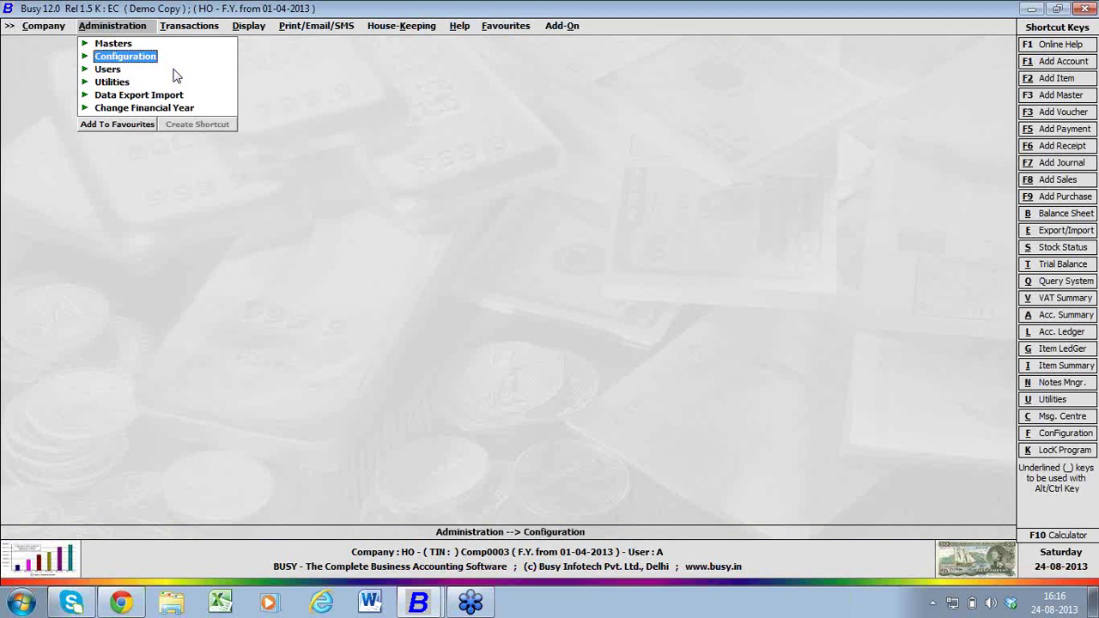
- Open the Online user's settings, check its branch restriction, and exit without saving
key("Down")
key("Return")
key("Down")
key("Return")
key("Down")
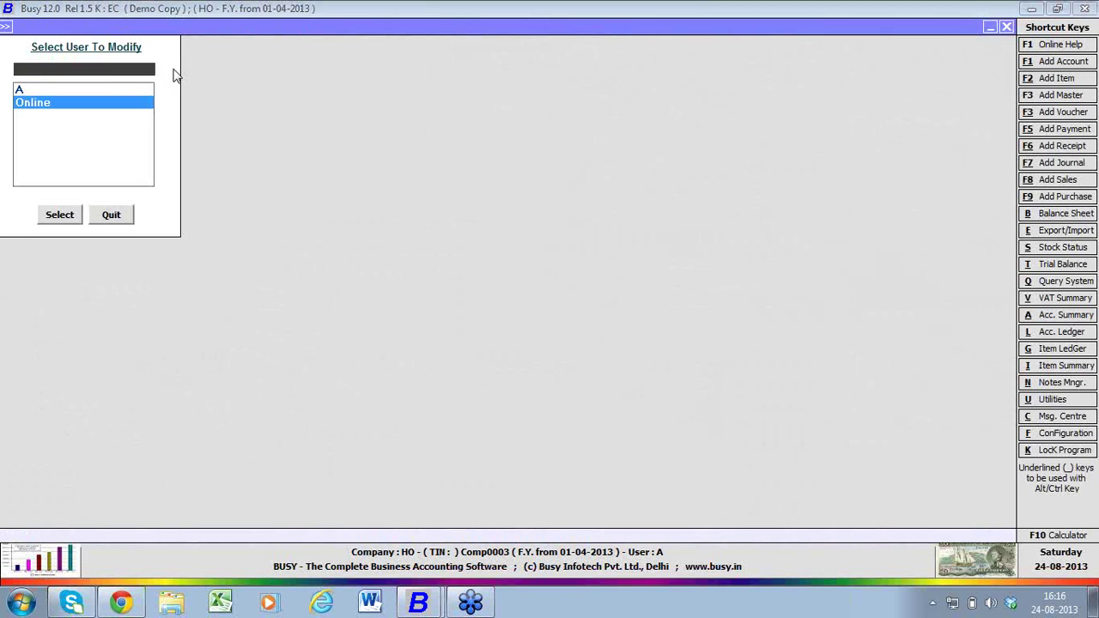
key("Return")
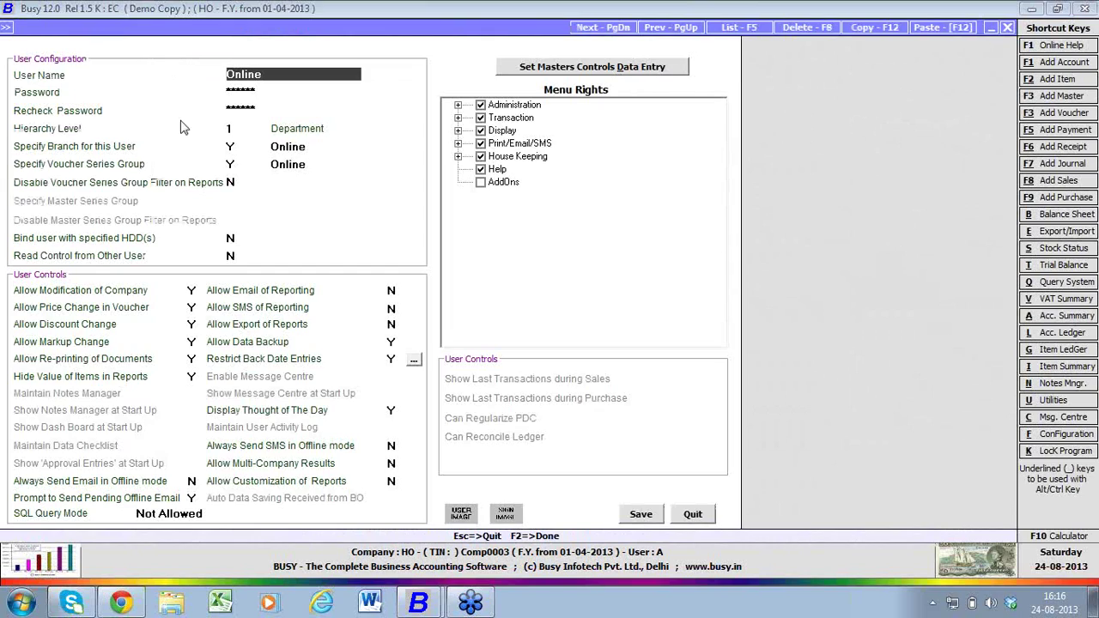
left_click(232, 146)
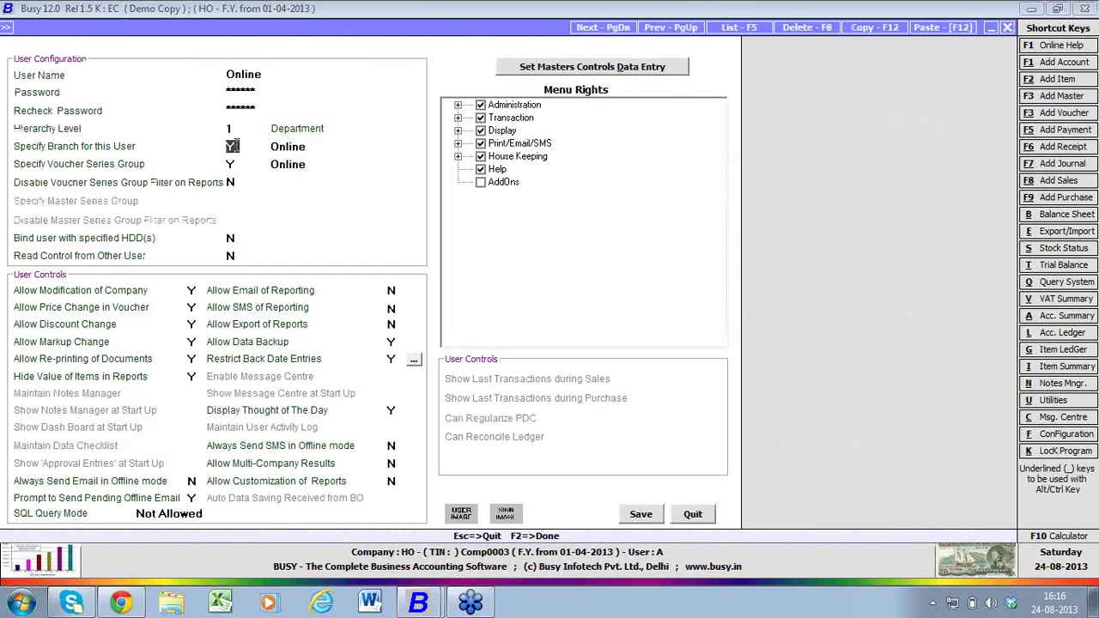
key("Escape")
key("Escape")
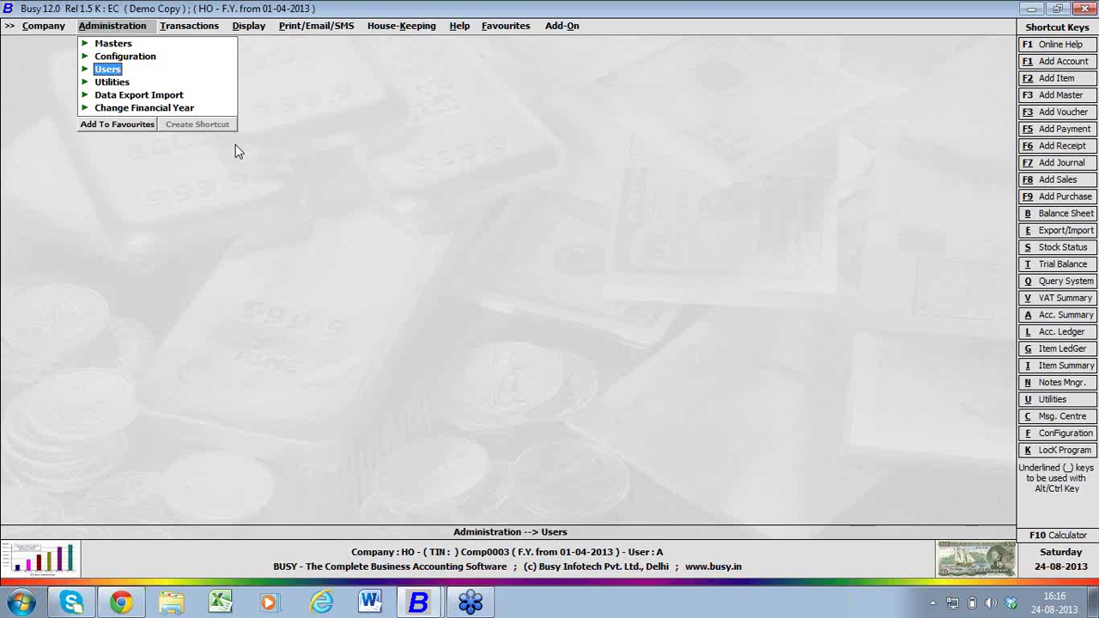
- Close the HO company and open Set Server Information showing the MSSQL connection with user SA
key("Left")
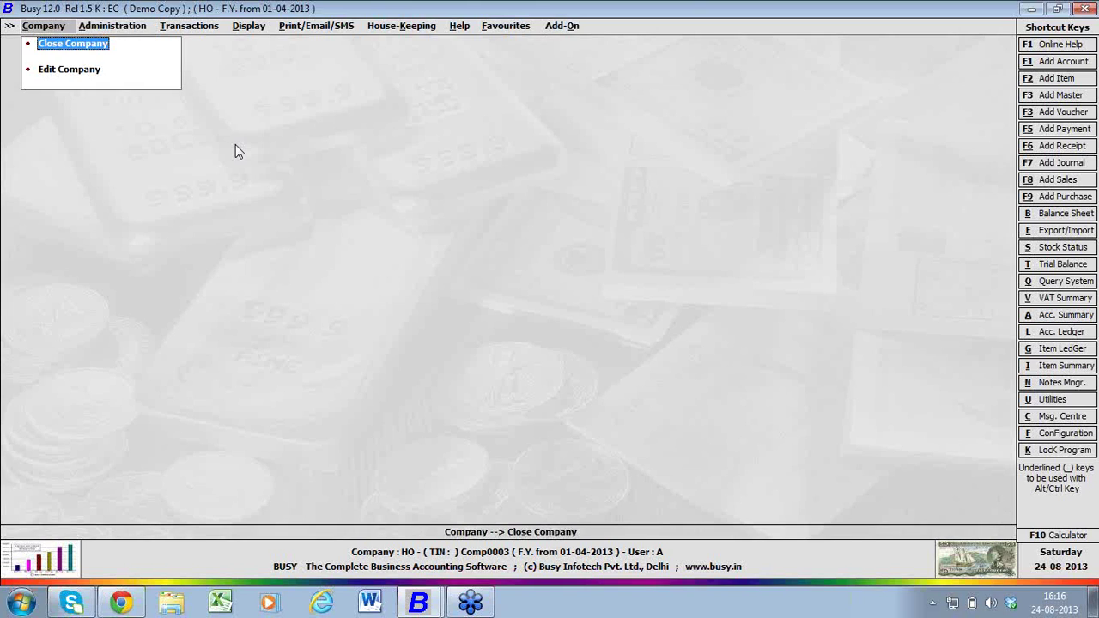
key("Return")
key("Down")
key("Down")
key("Down")
key("Down")
key("Down")
key("Down")
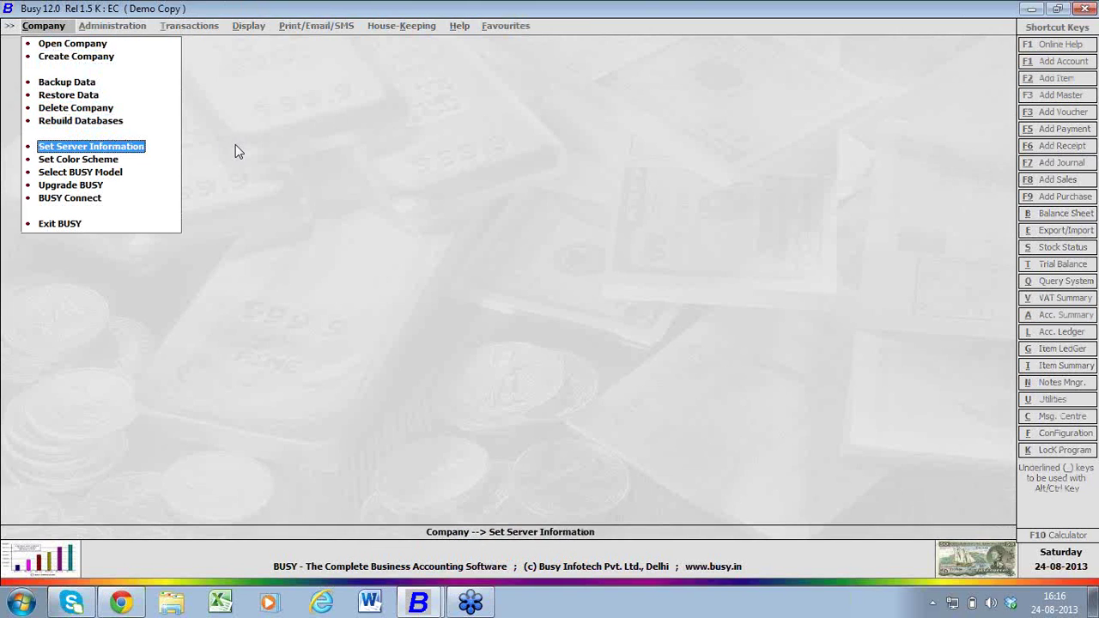
key("Return")
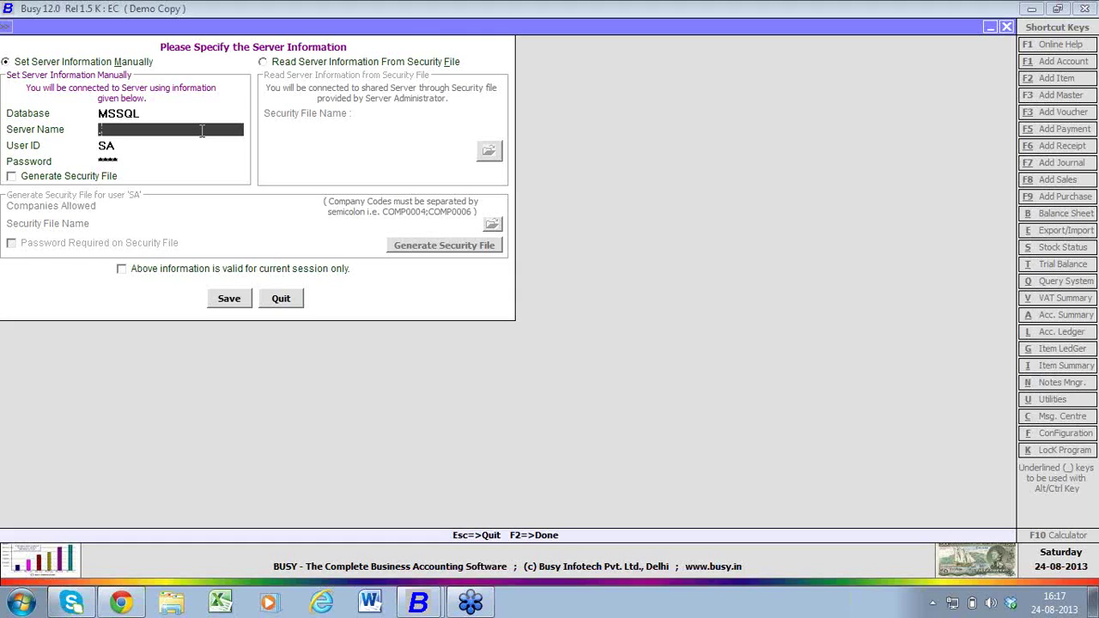
- Review the Server Name, User ID and Password fields, then quit without saving changes
key("Return")
key("Return")
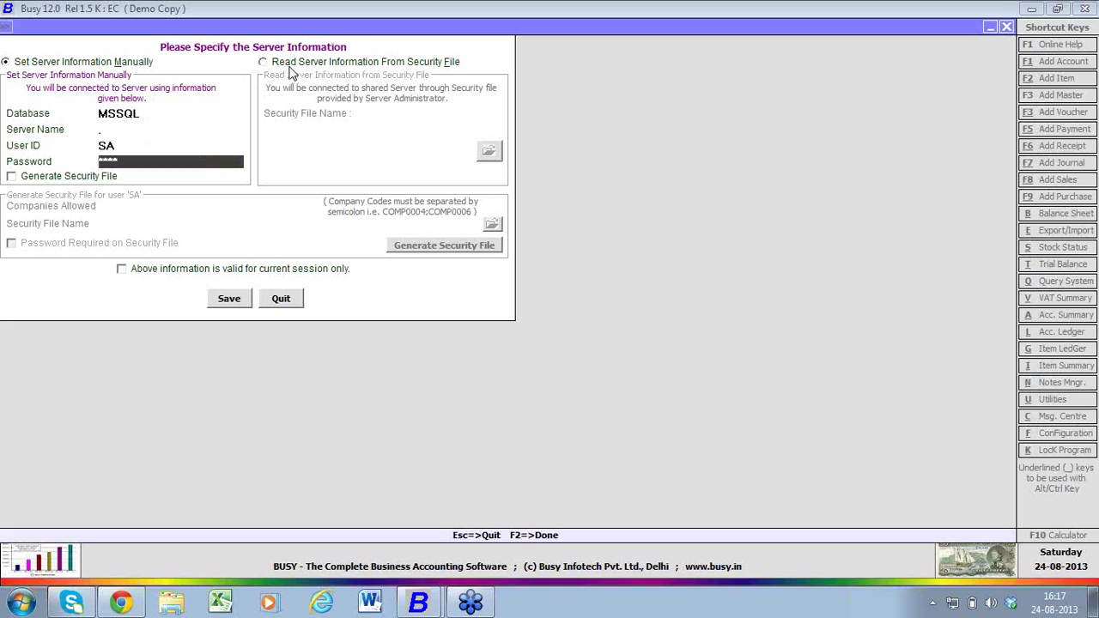
left_click(145, 130)
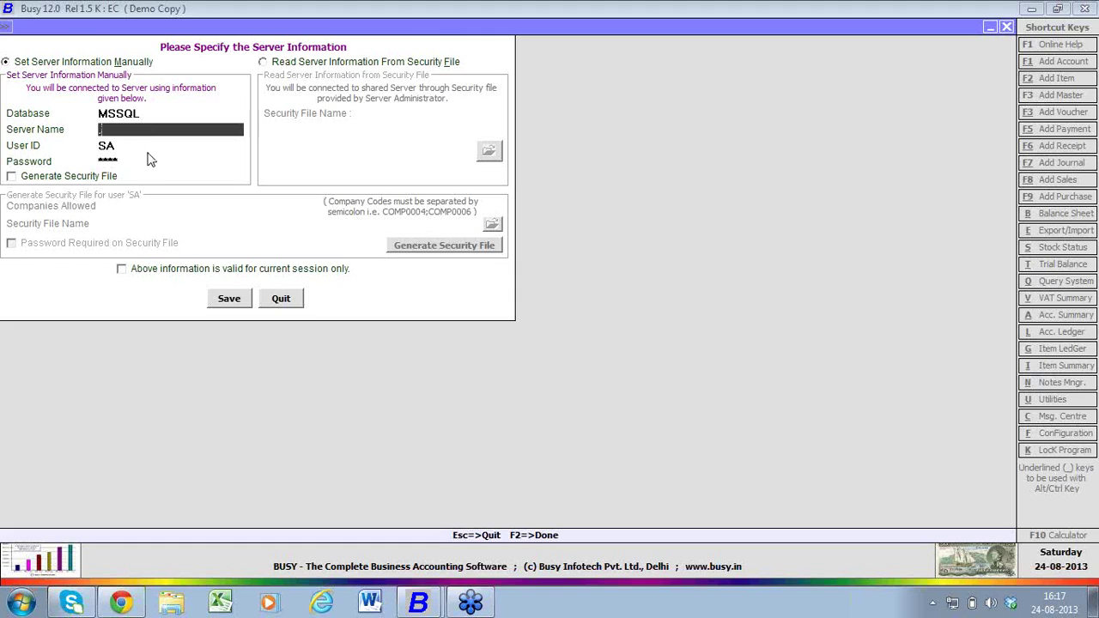
left_click(152, 166)
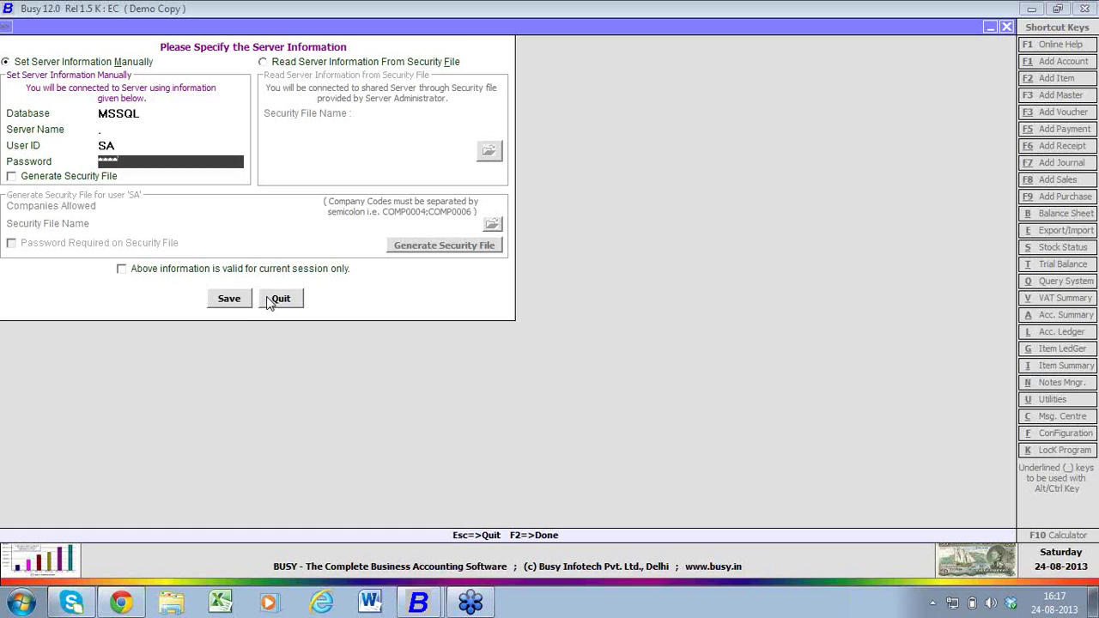
left_click(277, 302)
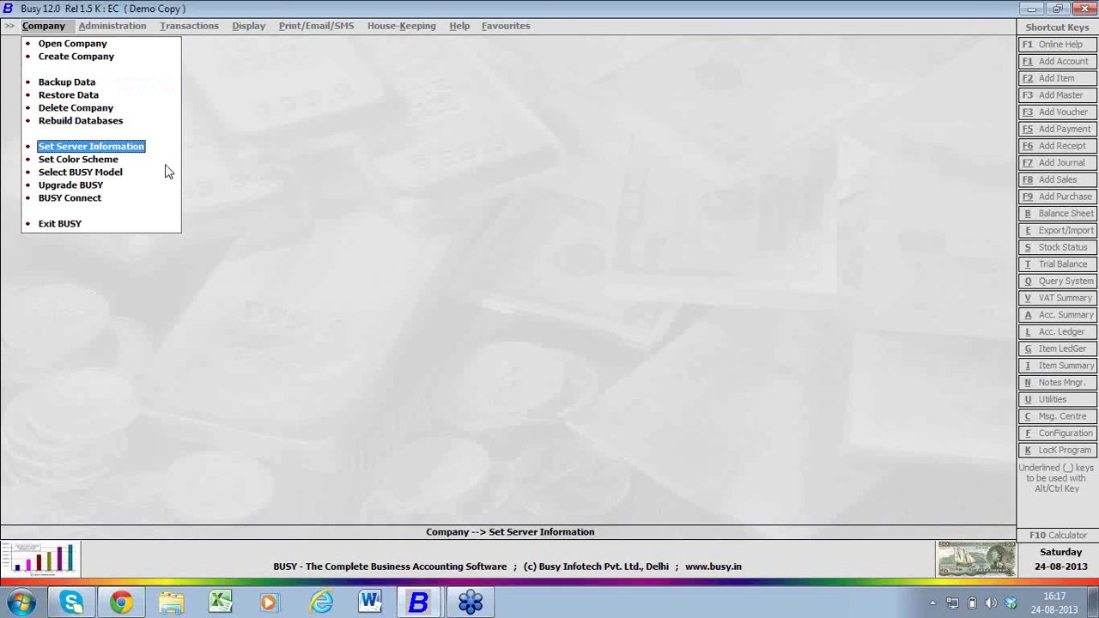
- Reopen the HO company, logging in with the user name and password
left_click(72, 43)
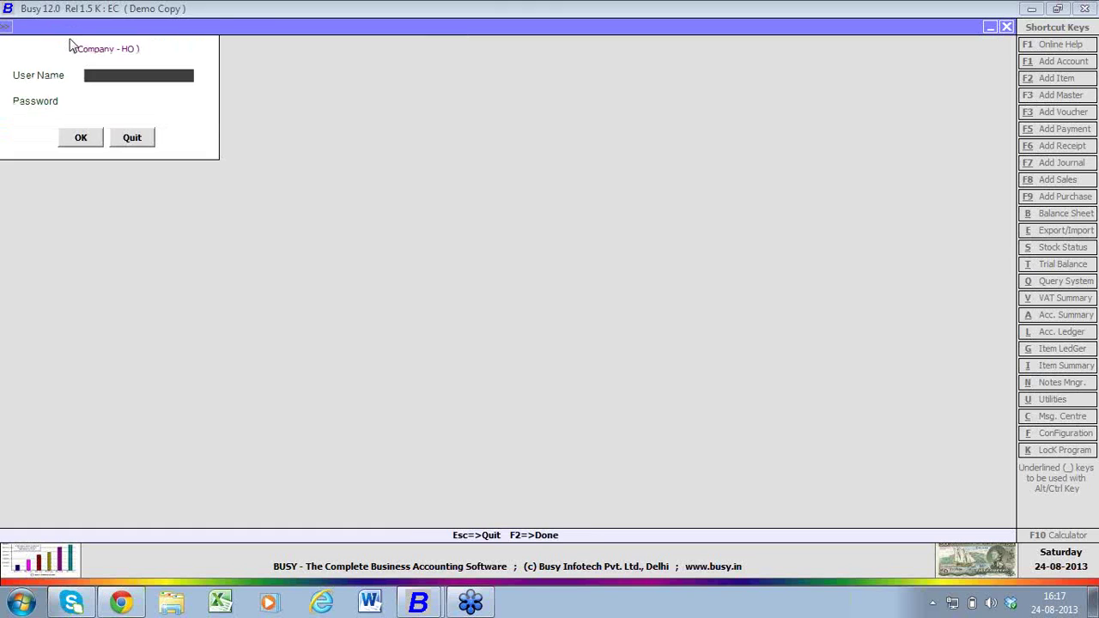
type("A")
key("Return")
type("a")
key("Return")
key("Return")
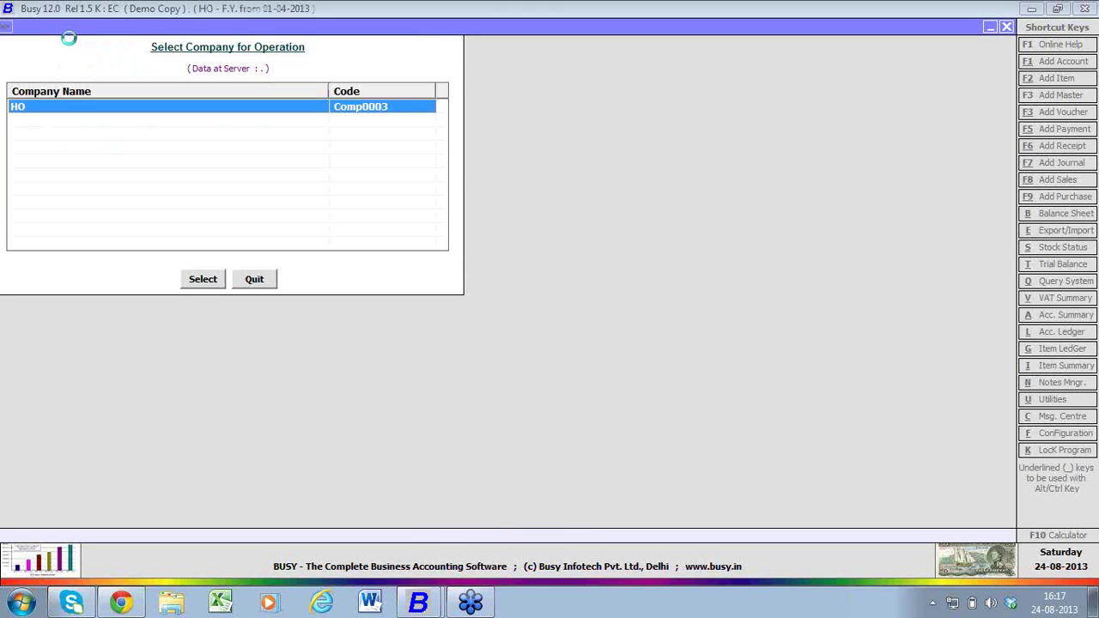
key("Return")
key("Escape")
- In Enterprise Features, set Master Series Groups to Y for Account and Material Centre, and save
key("Right")
key("Down")
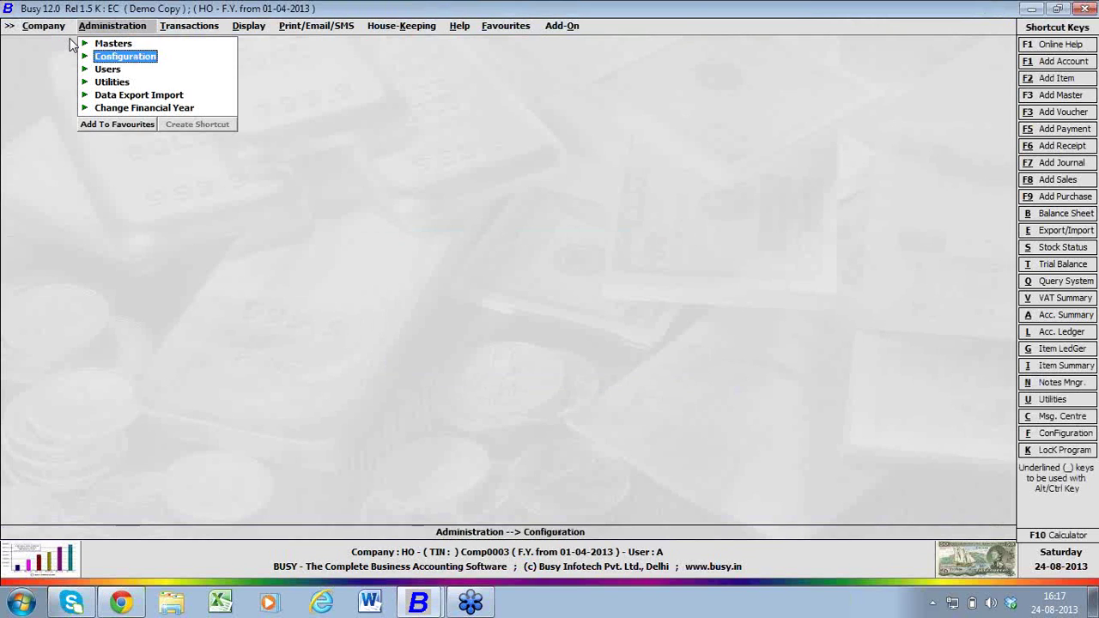
key("Return")
key("Return")
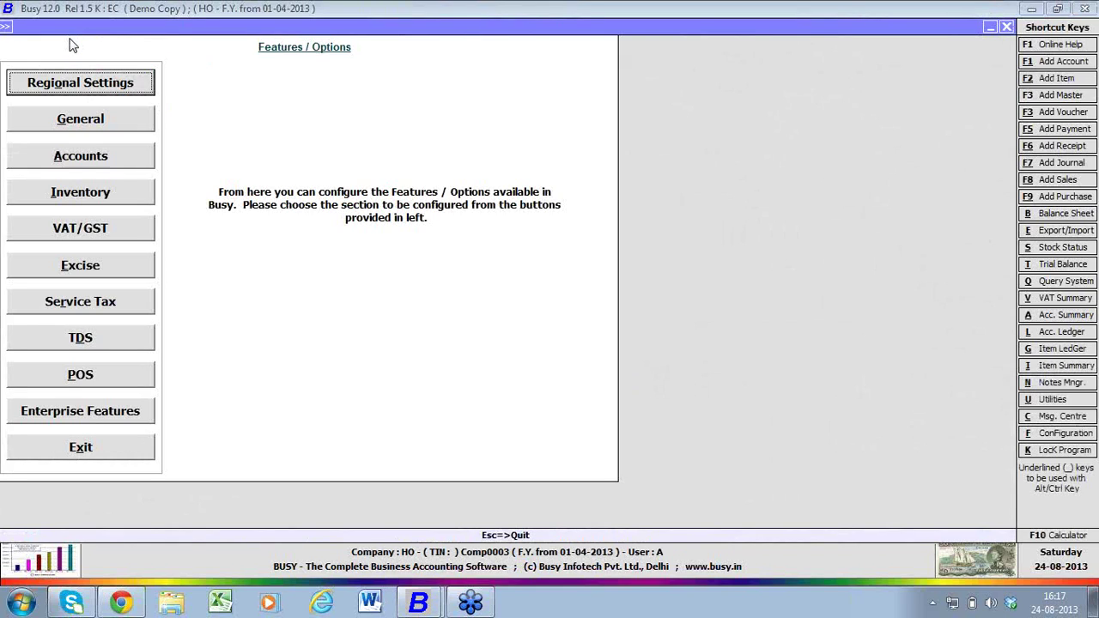
key("Down")
key("Down")
key("Down")
key("Down")
key("Down")
key("Down")
key("Down")
key("Down")
key("Down")
key("Return")
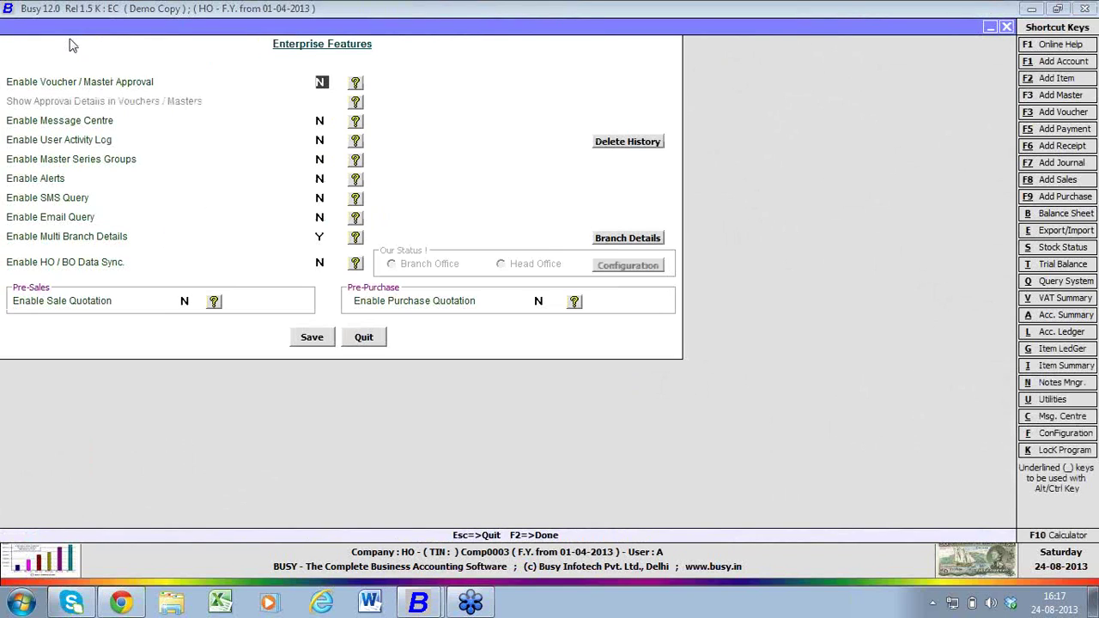
key("Down")
key("Down")
key("Down")
key("y")
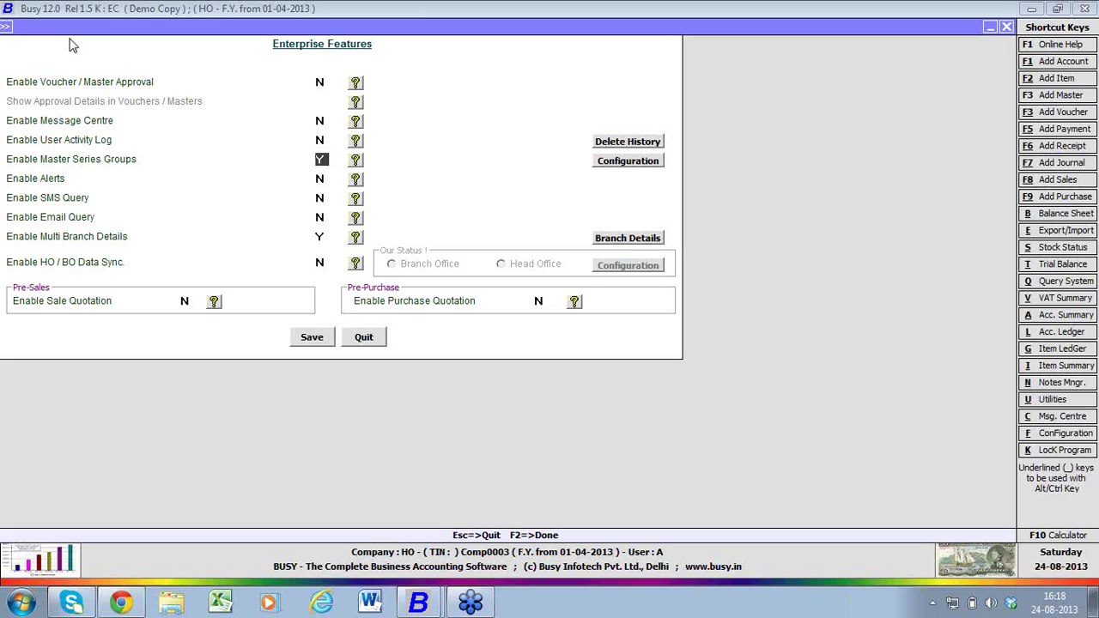
left_click(627, 170)
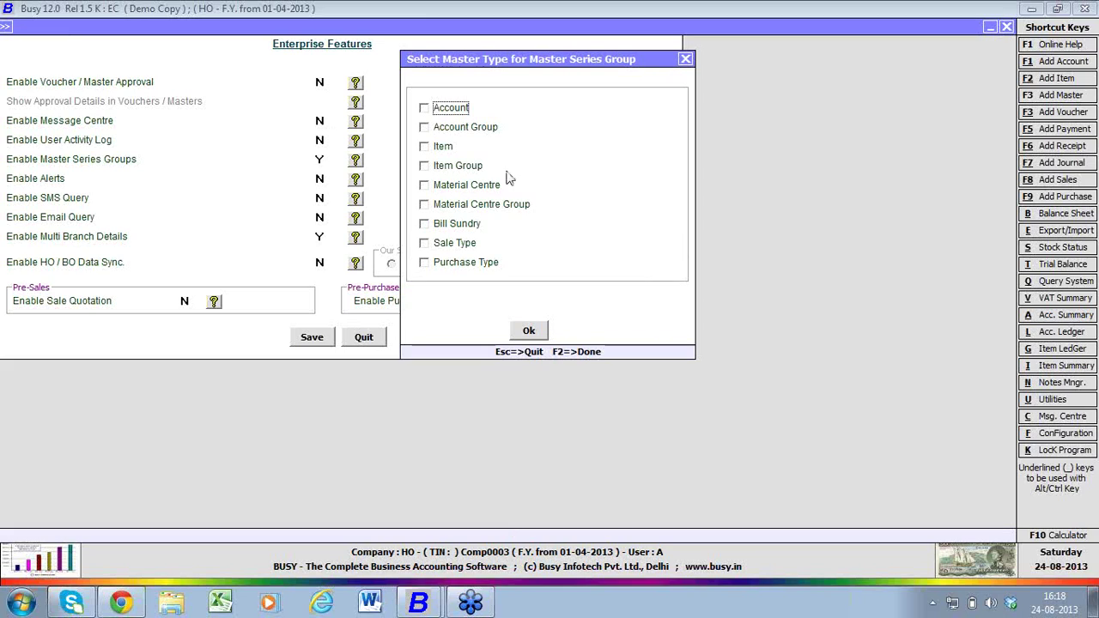
left_click(424, 185)
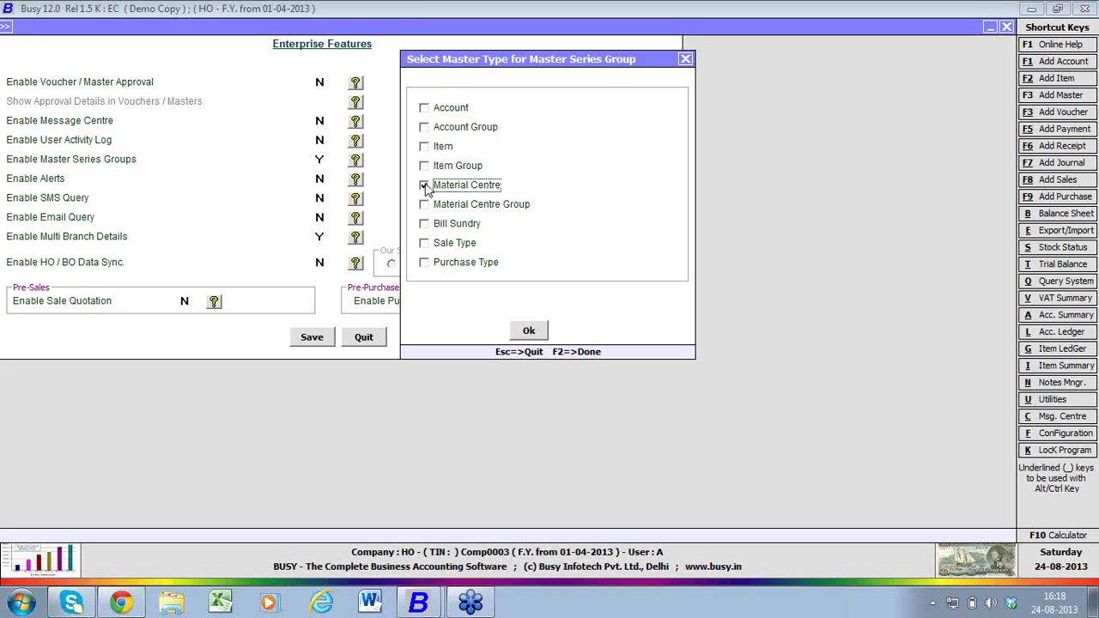
left_click(424, 108)
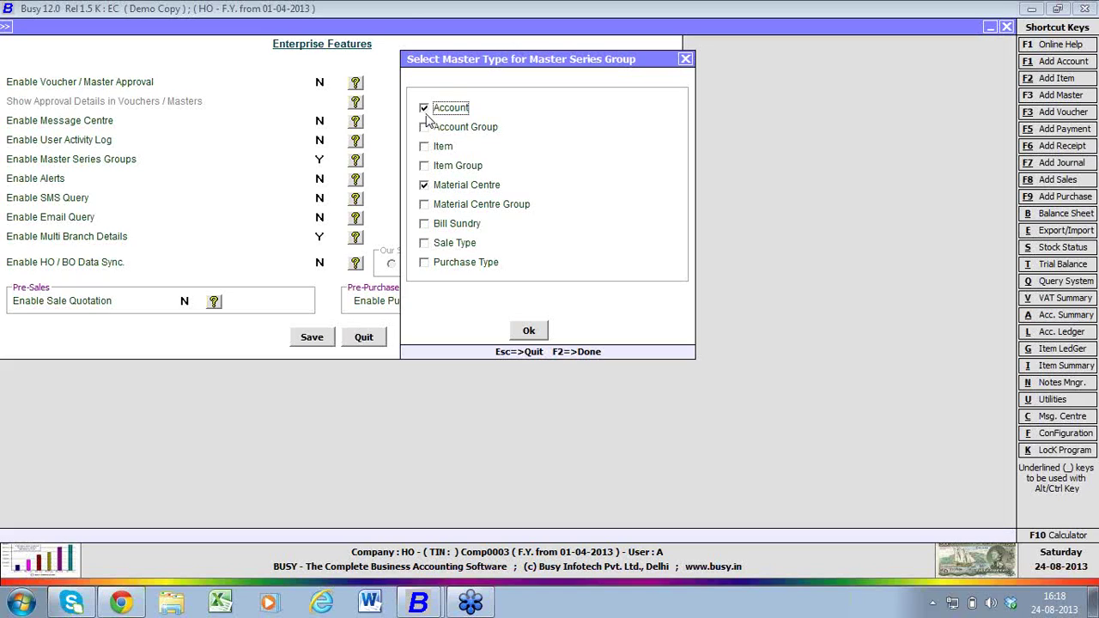
left_click(529, 333)
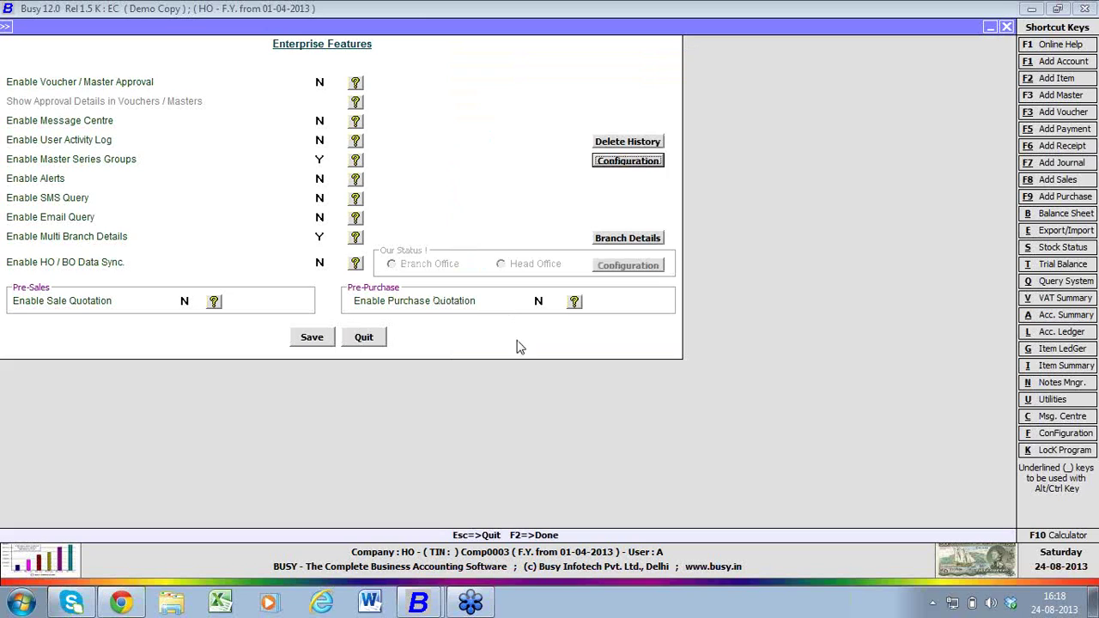
left_click(312, 336)
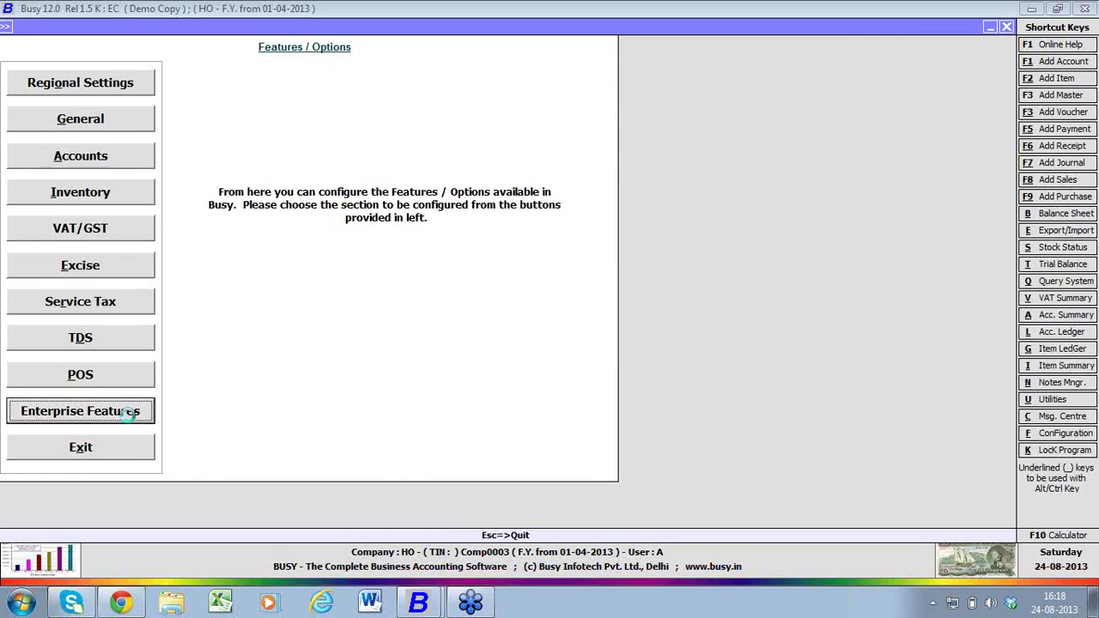
- For the Online branch, enable master series group tagging and create an 'online' series group
left_click(134, 413)
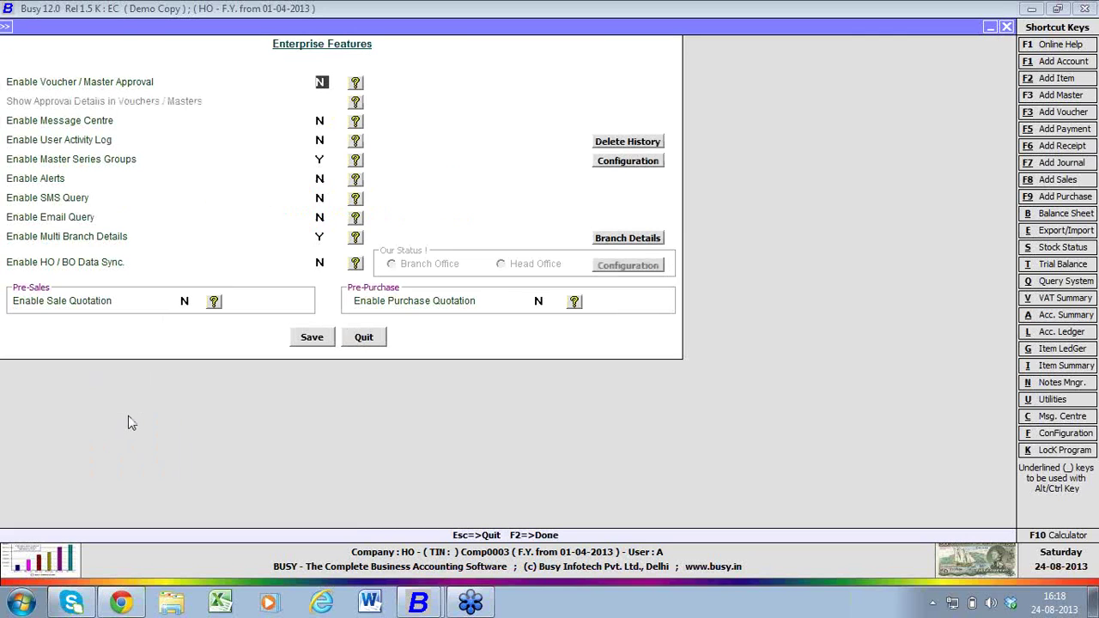
left_click(607, 239)
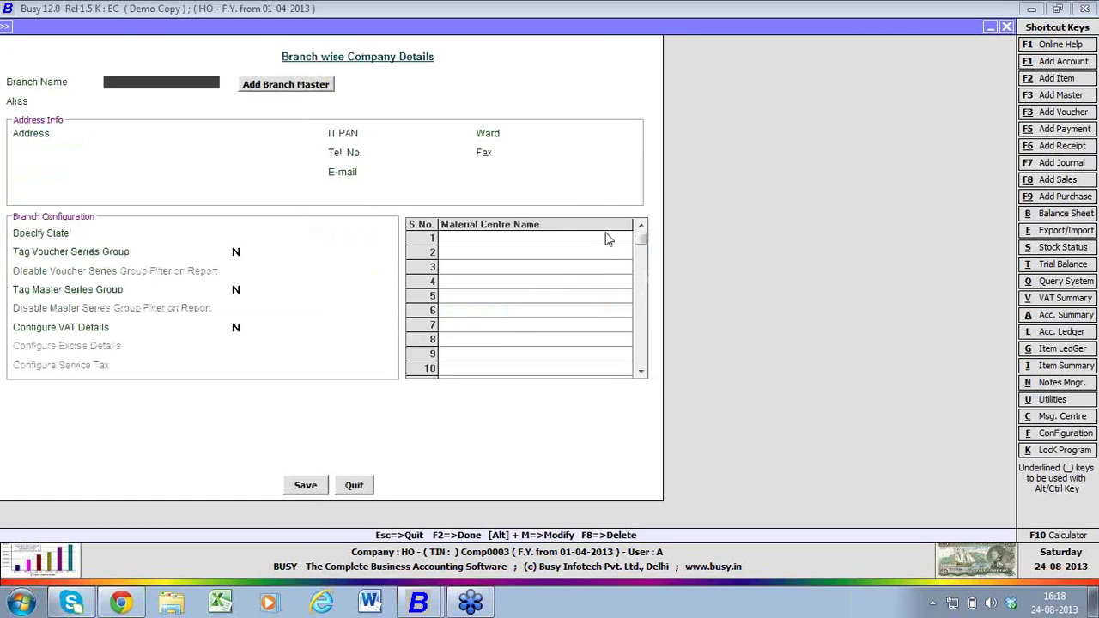
key("Return")
key("Return")
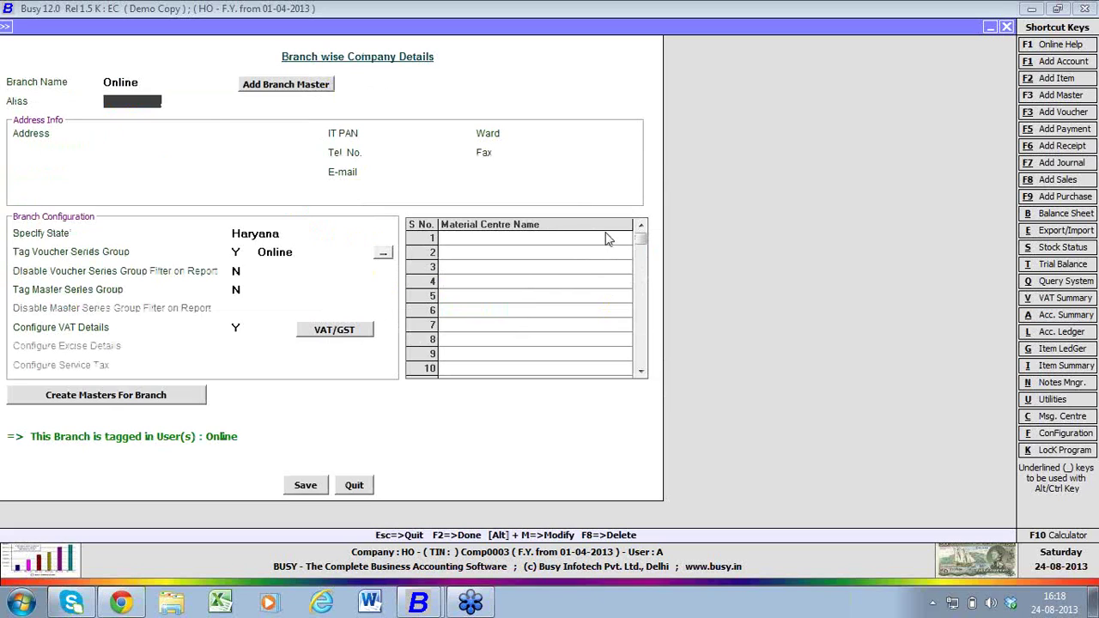
left_click(240, 290)
type("Y")
key("Return")
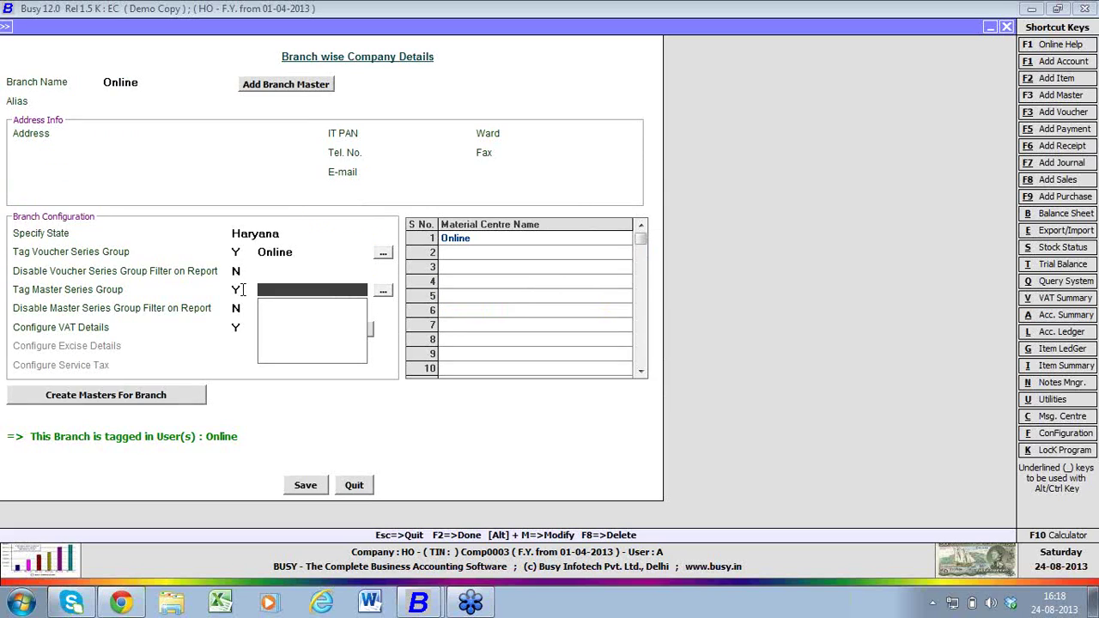
left_click(384, 292)
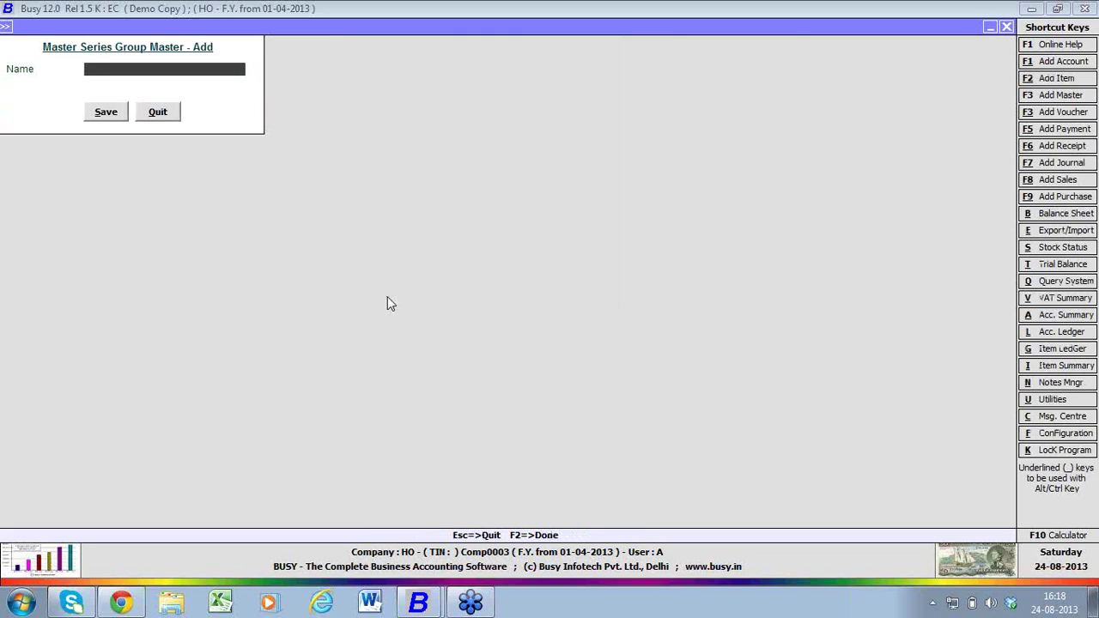
type("online")
key("Return")
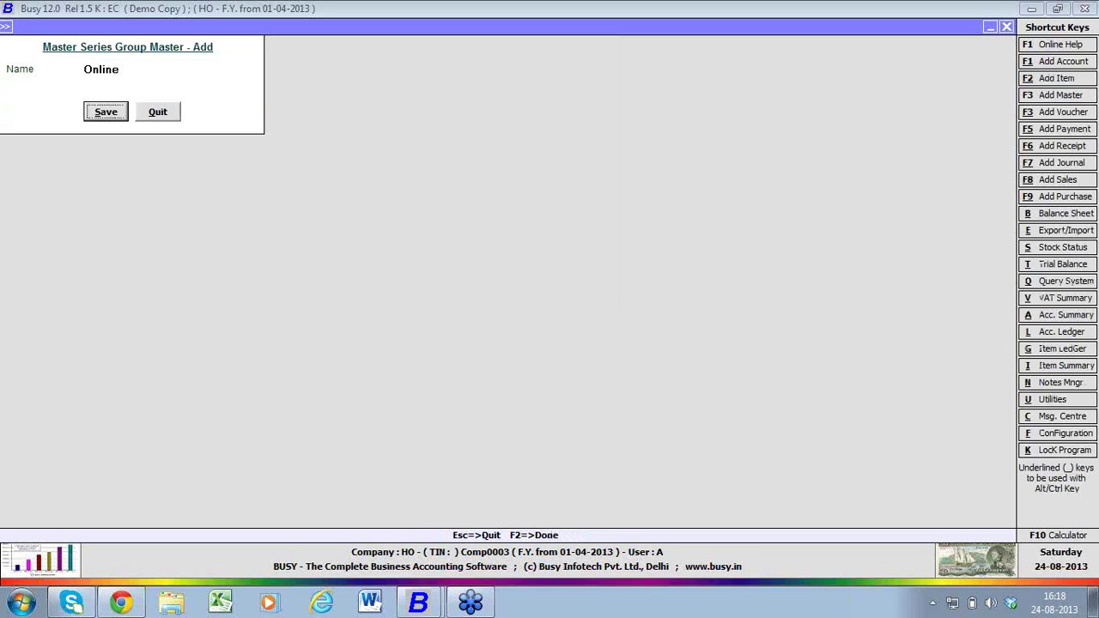
key("Return")
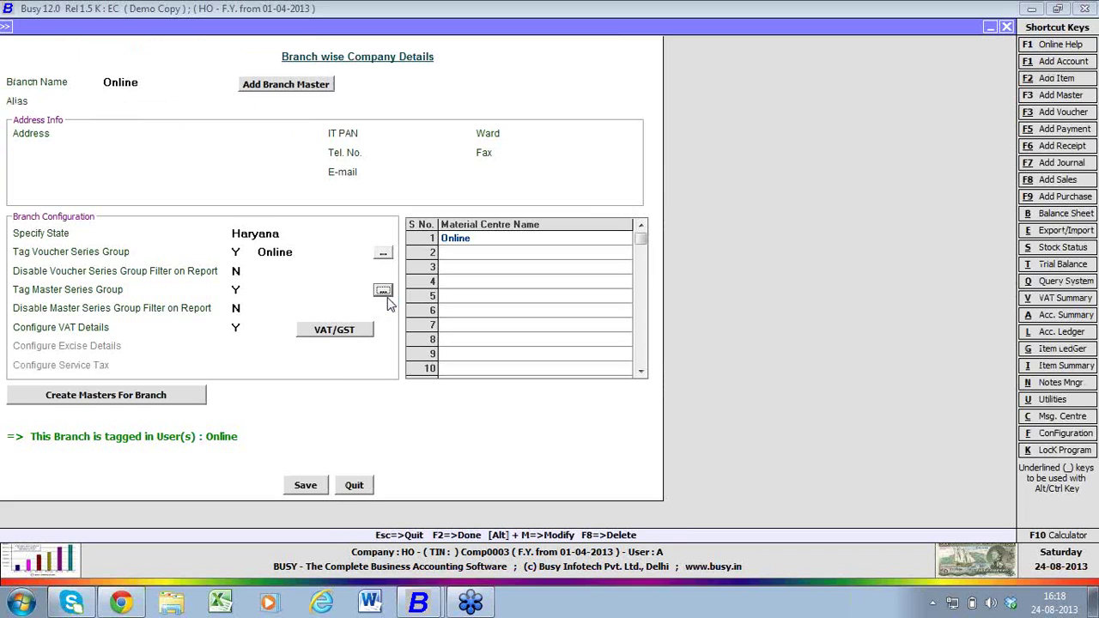
- Assign the Online series group to the branch, save the details and close the form
left_click(306, 486)
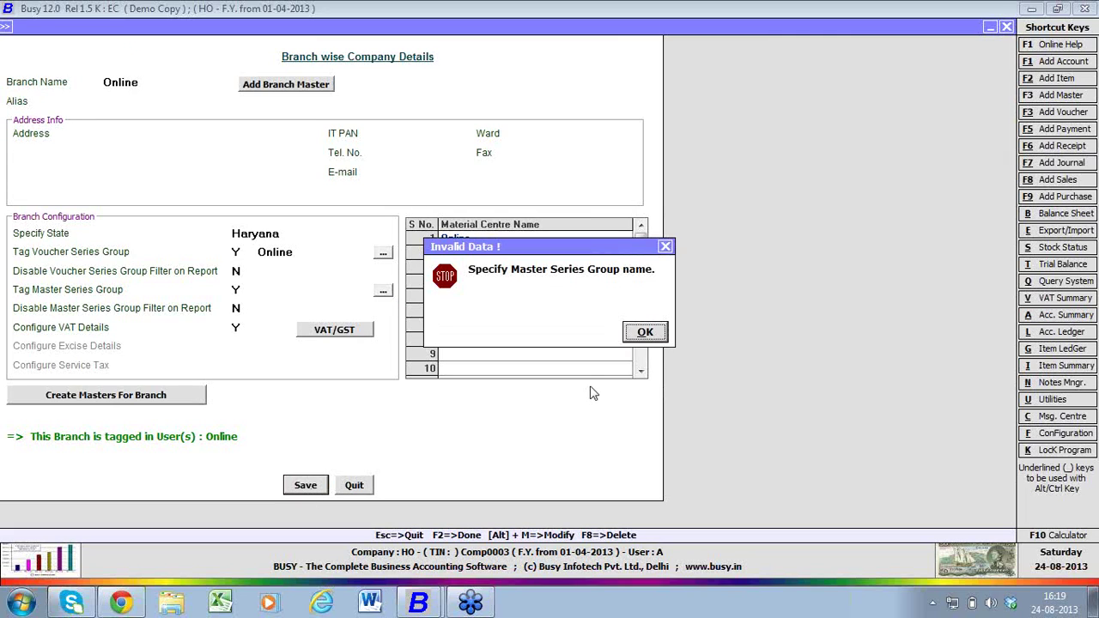
left_click(644, 332)
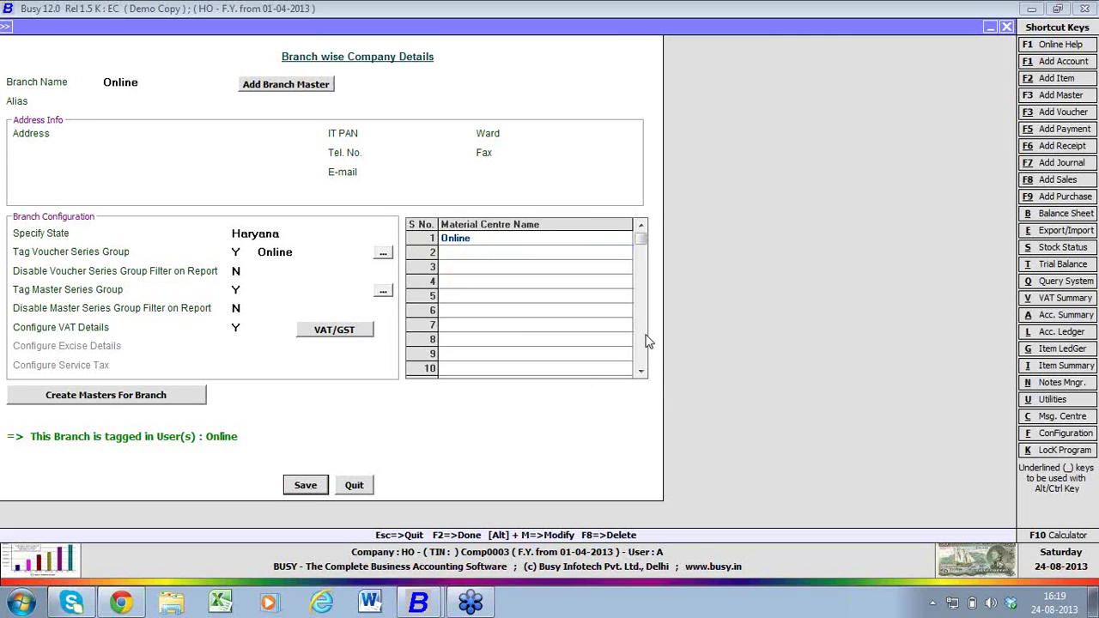
left_click(326, 292)
key("Return")
key("Return")
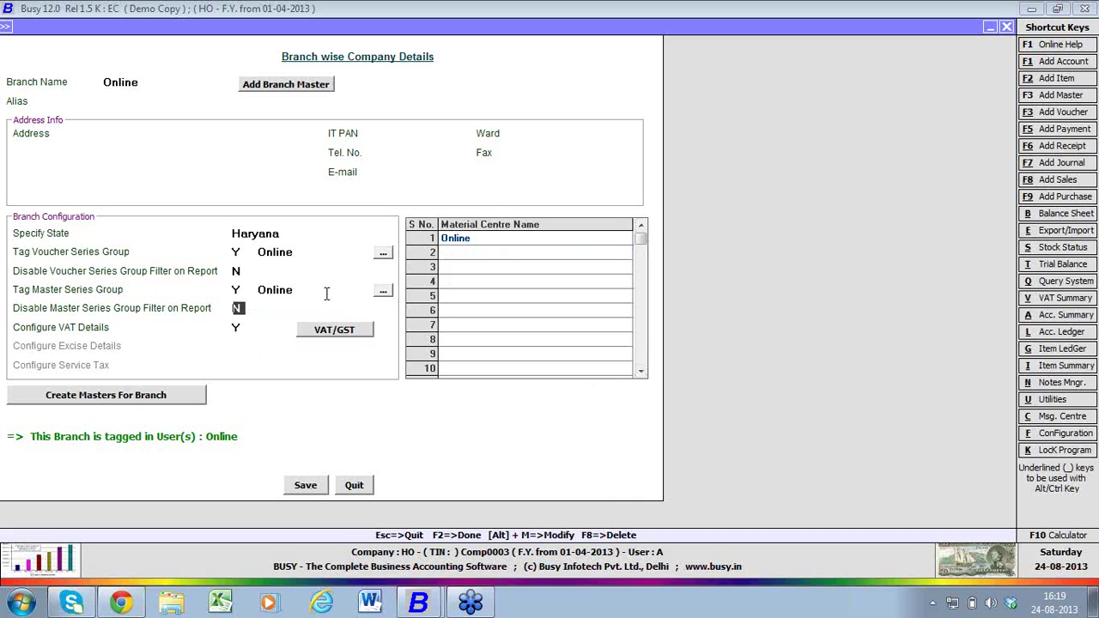
left_click(305, 486)
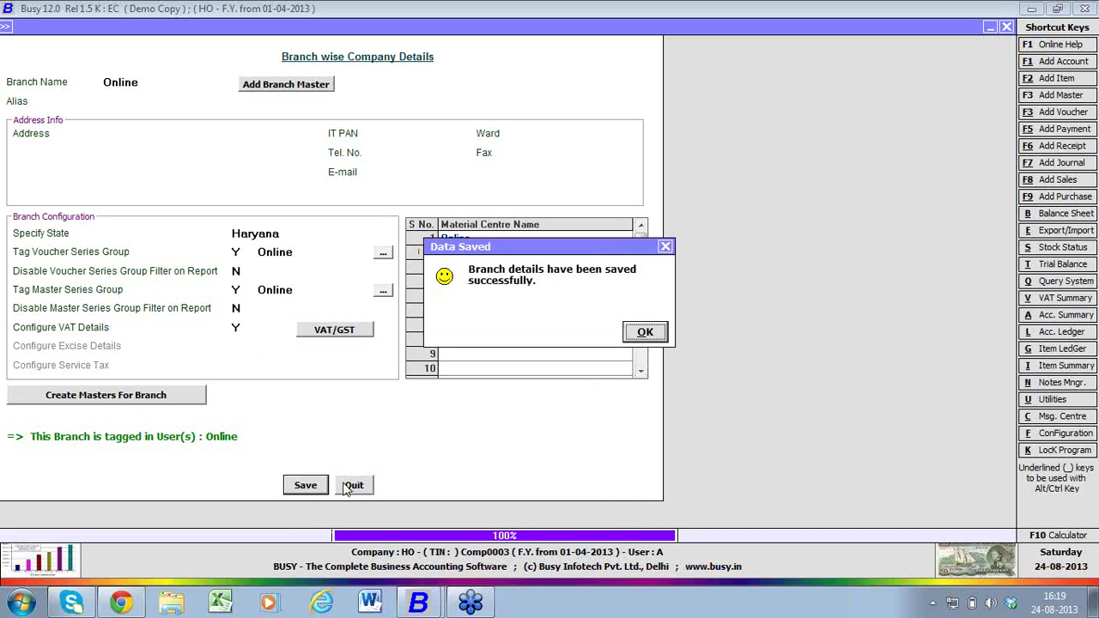
left_click(645, 332)
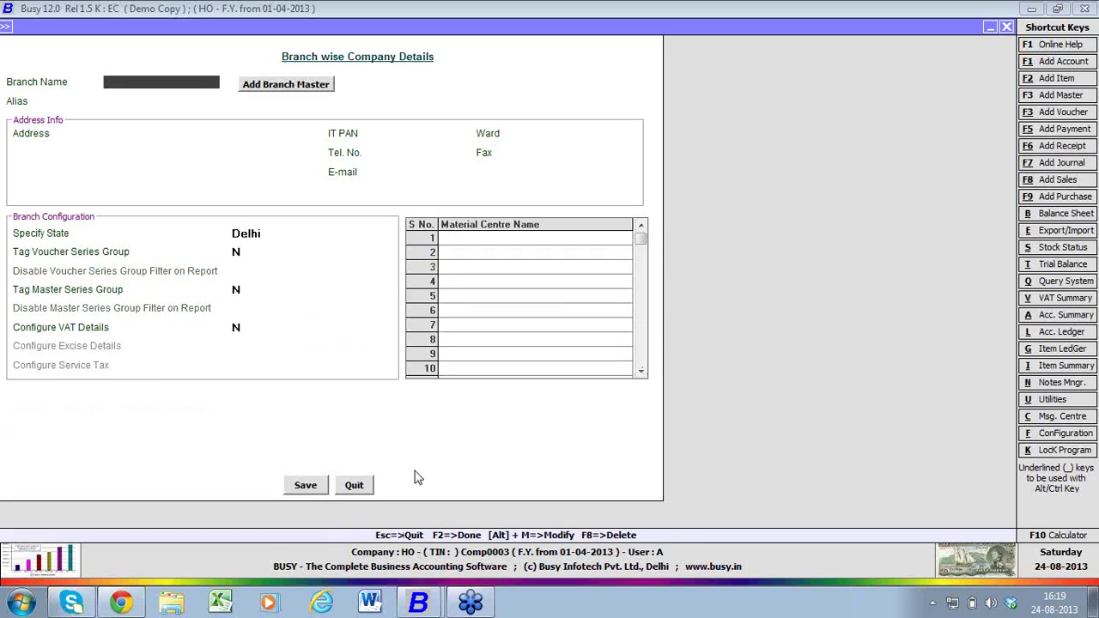
left_click(353, 486)
- Save the enterprise feature settings and return to the Administration masters menu
left_click(319, 339)
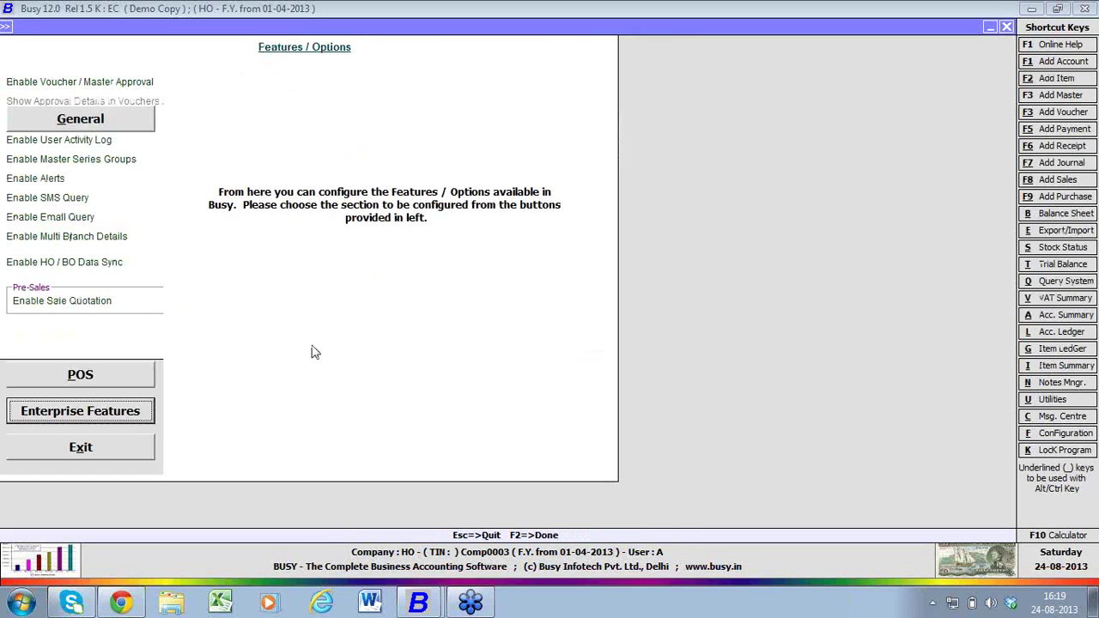
left_click(148, 455)
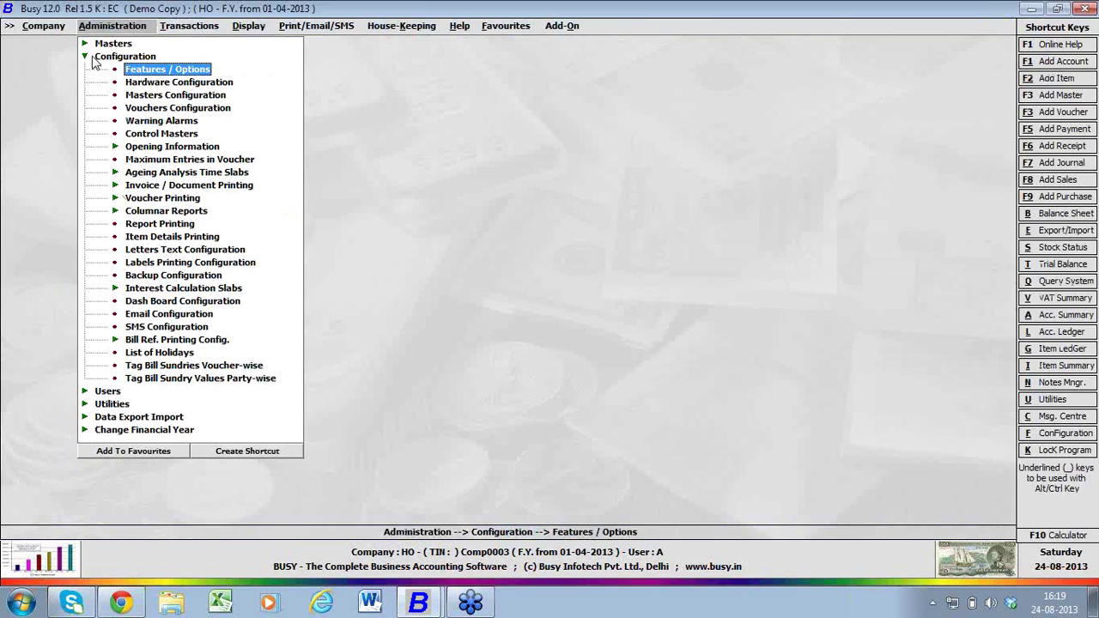
left_click(88, 45)
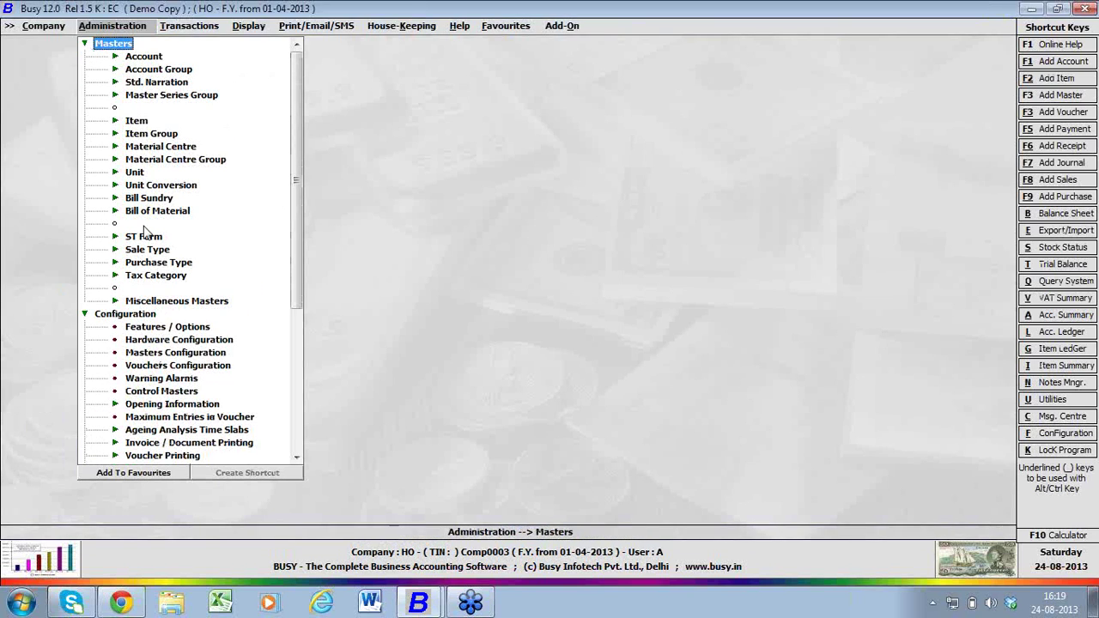
left_click(122, 95)
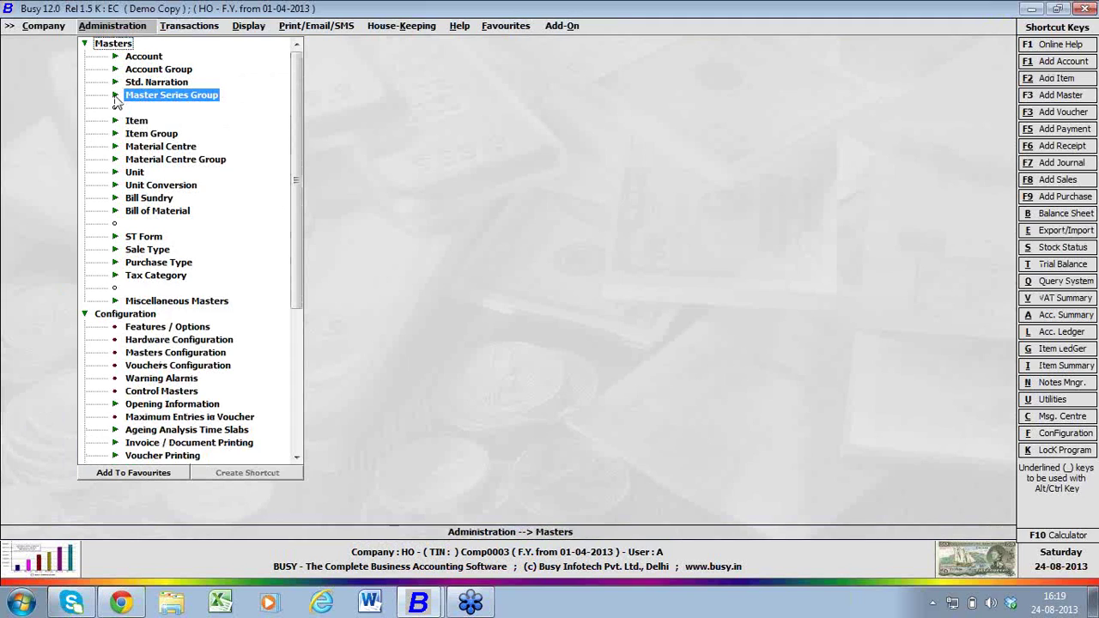
left_click(167, 122)
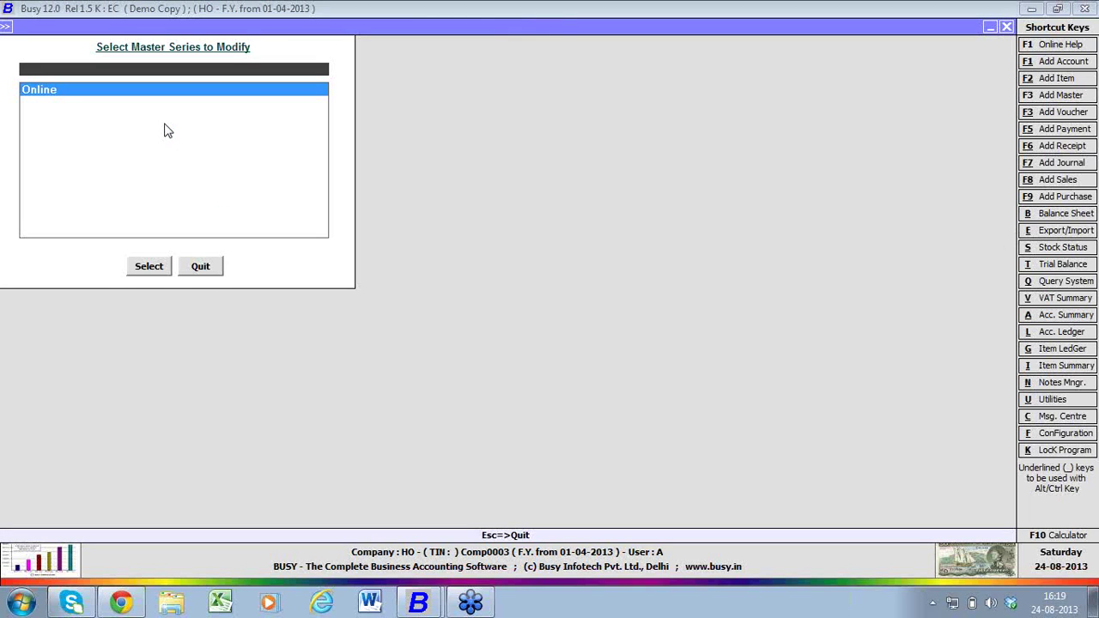
key("Escape")
key("Escape")
key("Escape")
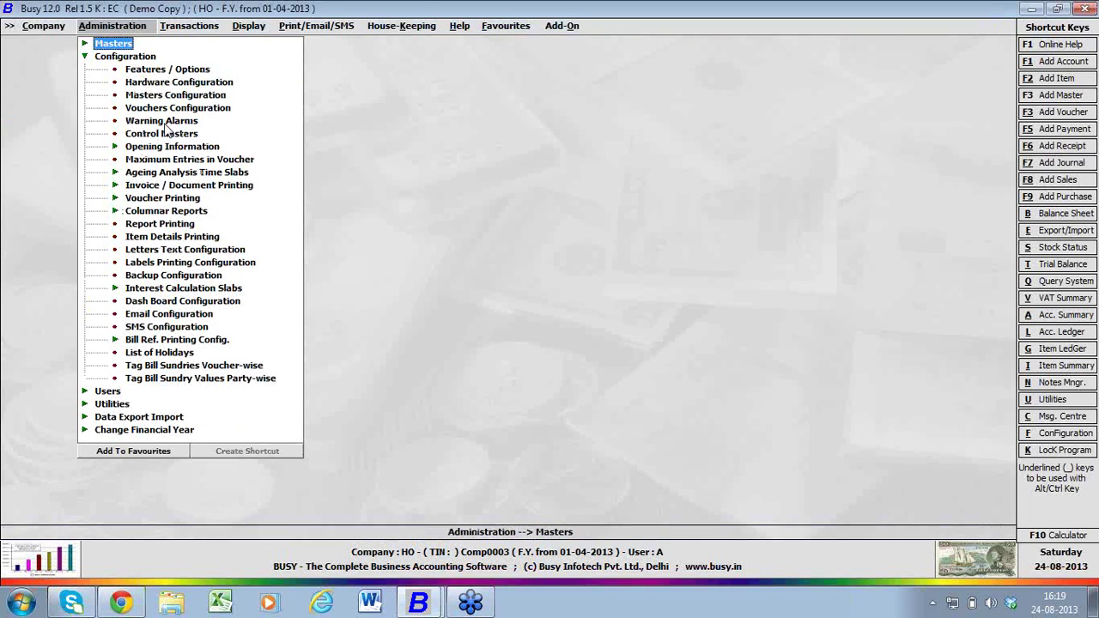
key("Escape")
key("Return")
- Tag the Party A account with the Online master series group and save it
key("Return")
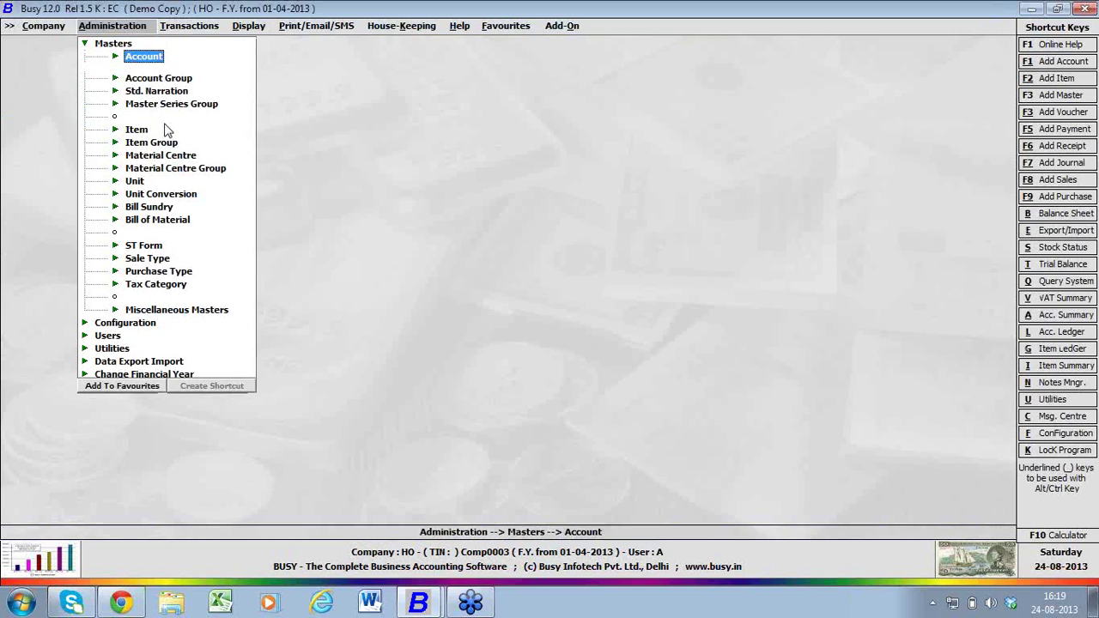
key("Down")
key("Return")
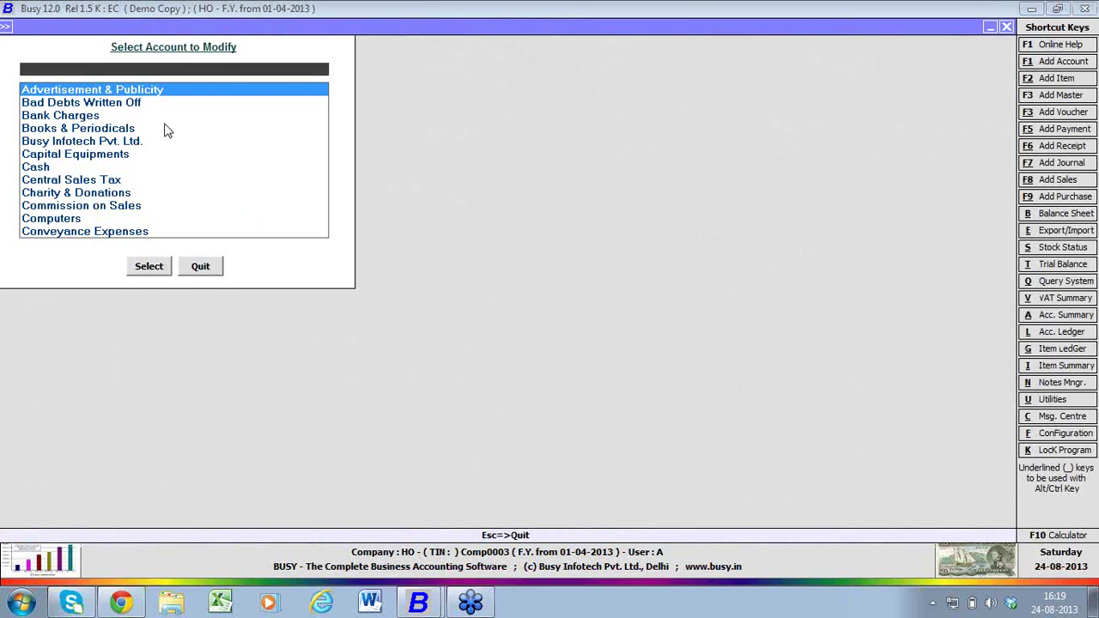
type("pa")
key("Return")
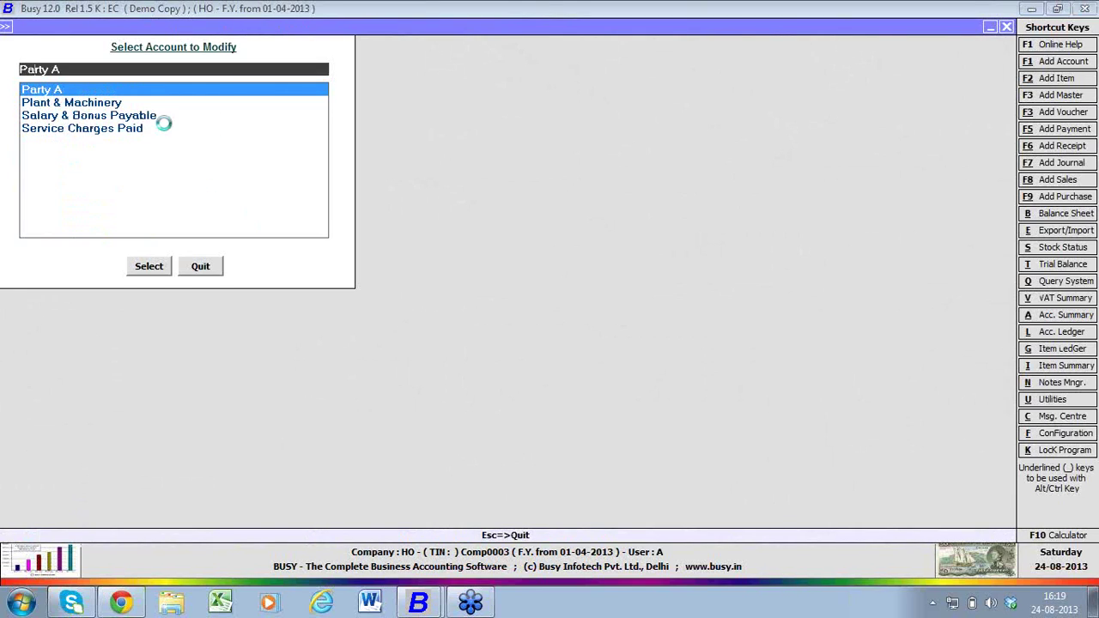
key("F2")
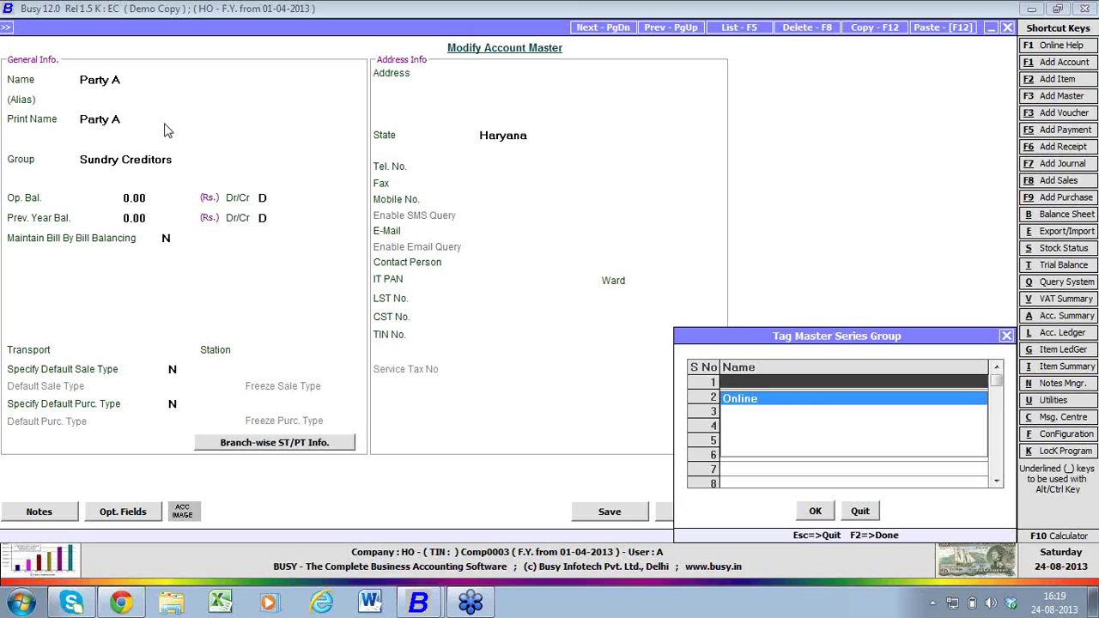
key("Return")
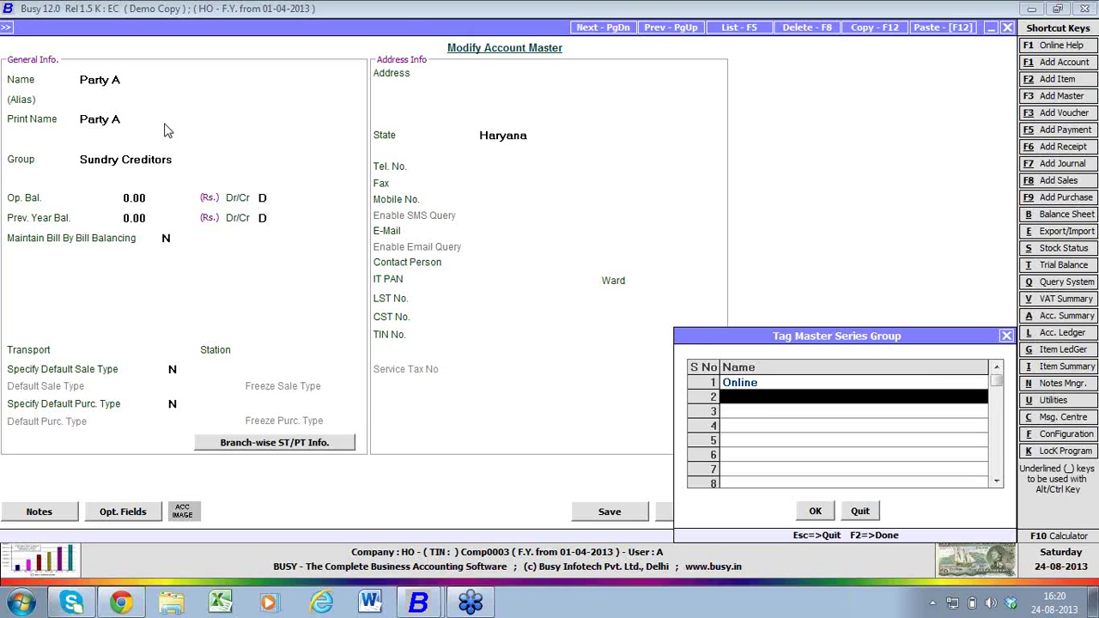
key("F2")
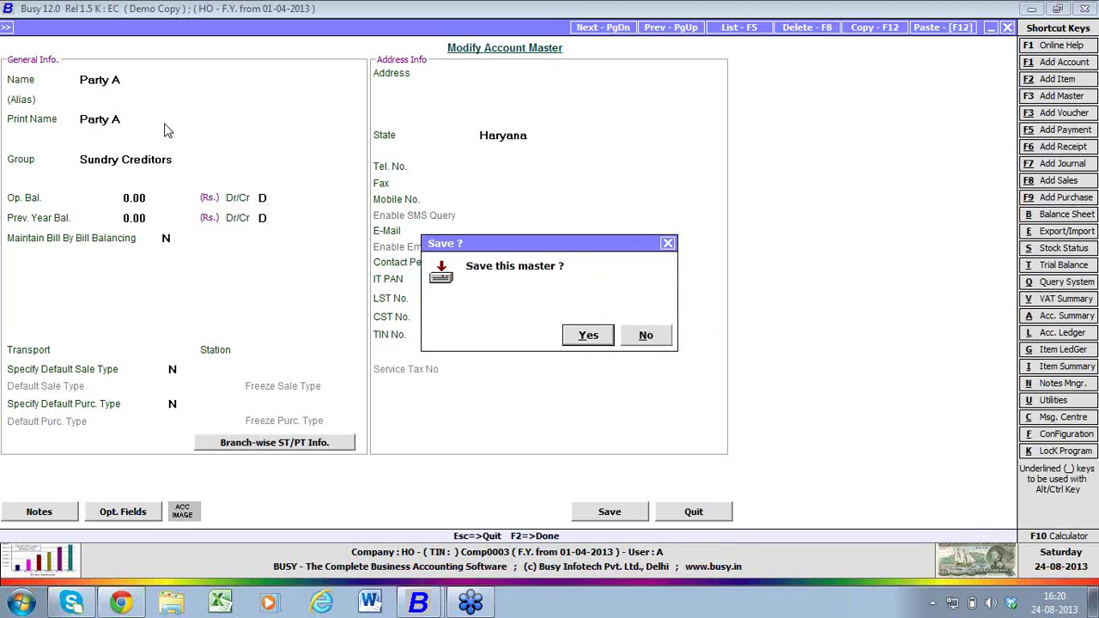
key("Return")
key("Escape")
- Tag the Online material centre with the Online master series group and save it
key("Down")
key("Down")
key("Down")
key("Down")
key("Down")
key("Down")
key("Down")
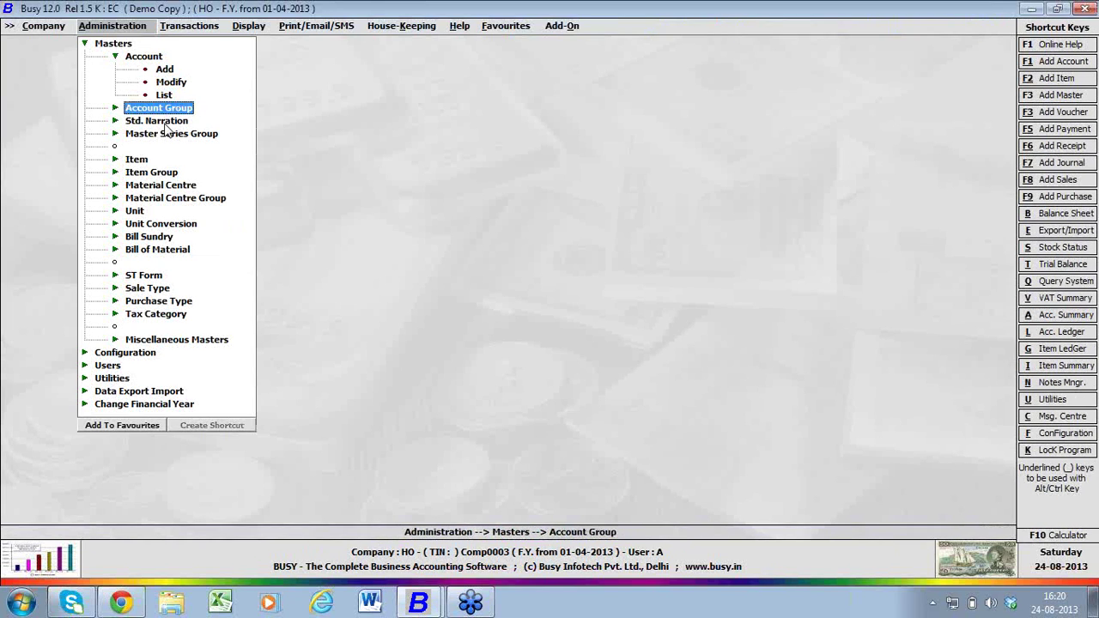
key("Return")
key("Down")
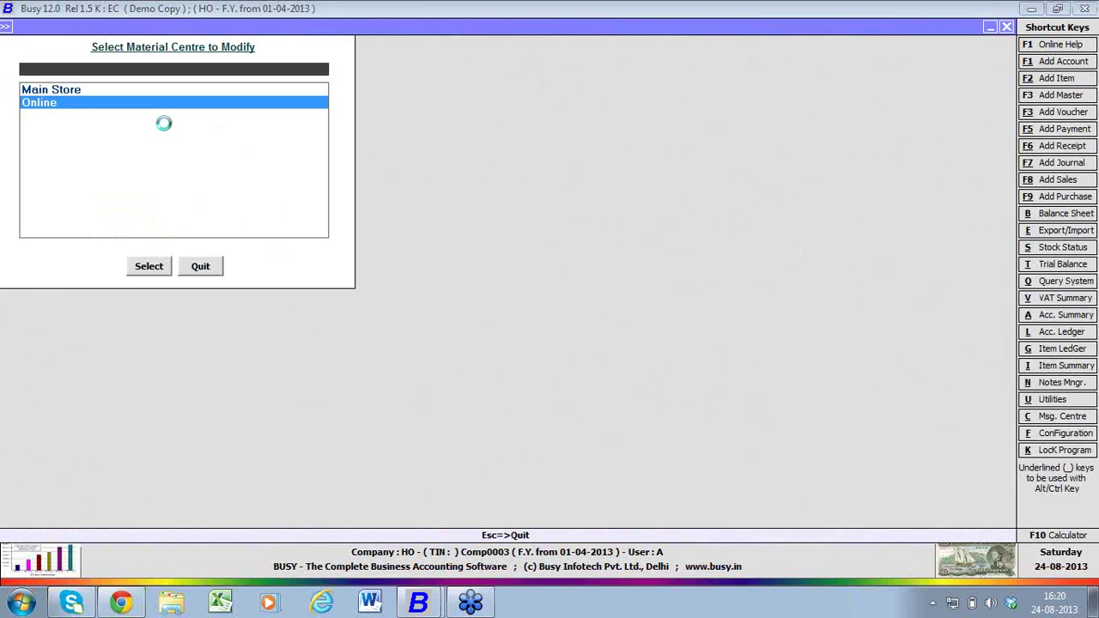
key("Return")
key("F2")
key("F2")
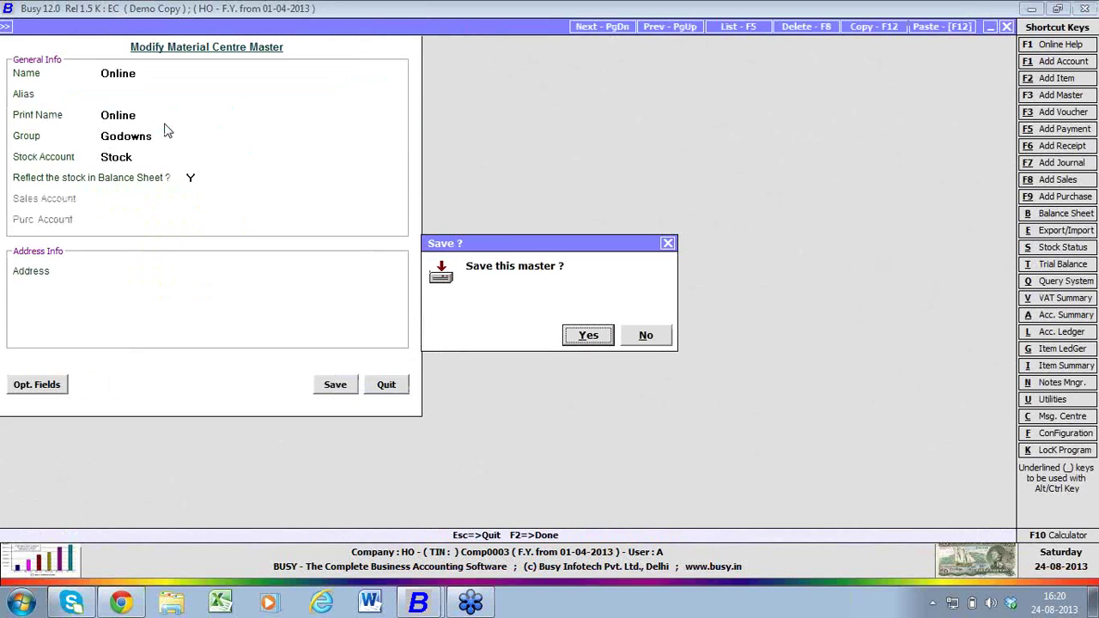
key("Escape")
key("F2")
key("Return")
key("Return")
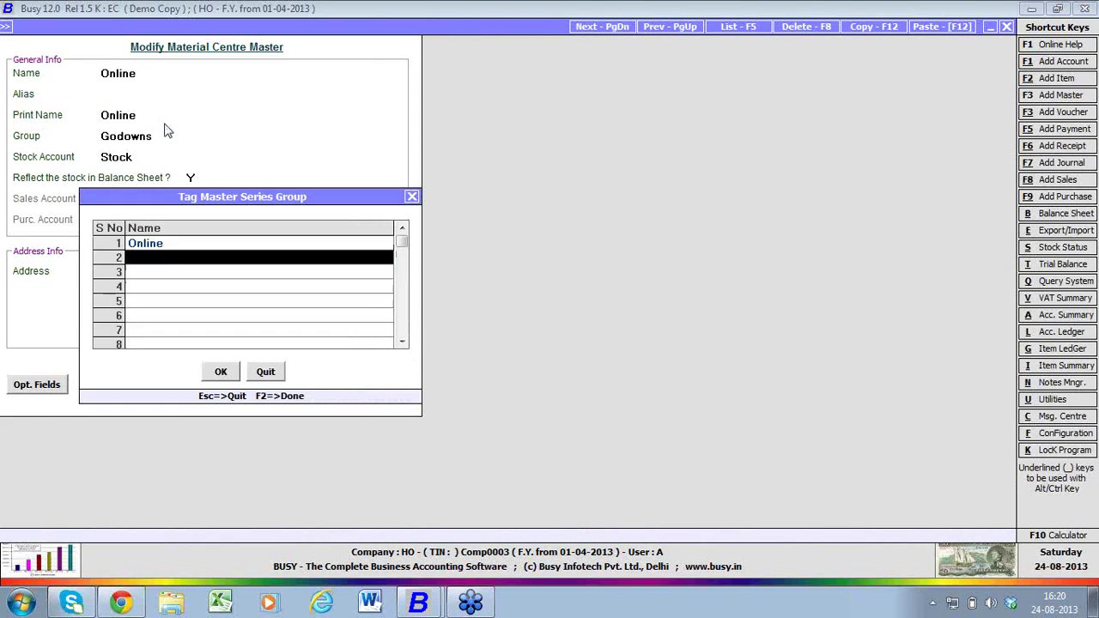
key("F2")
key("Return")
key("Escape")
key("Escape")
key("Escape")
key("Escape")
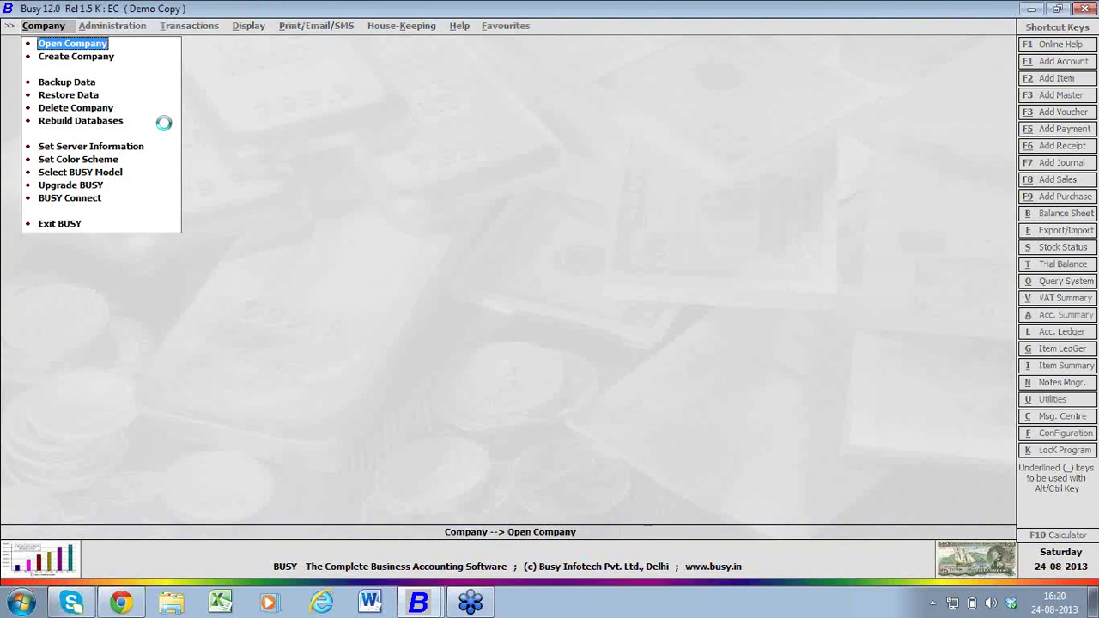
- Reopen the HO company, logging in as the Online user with its password
key("Return")
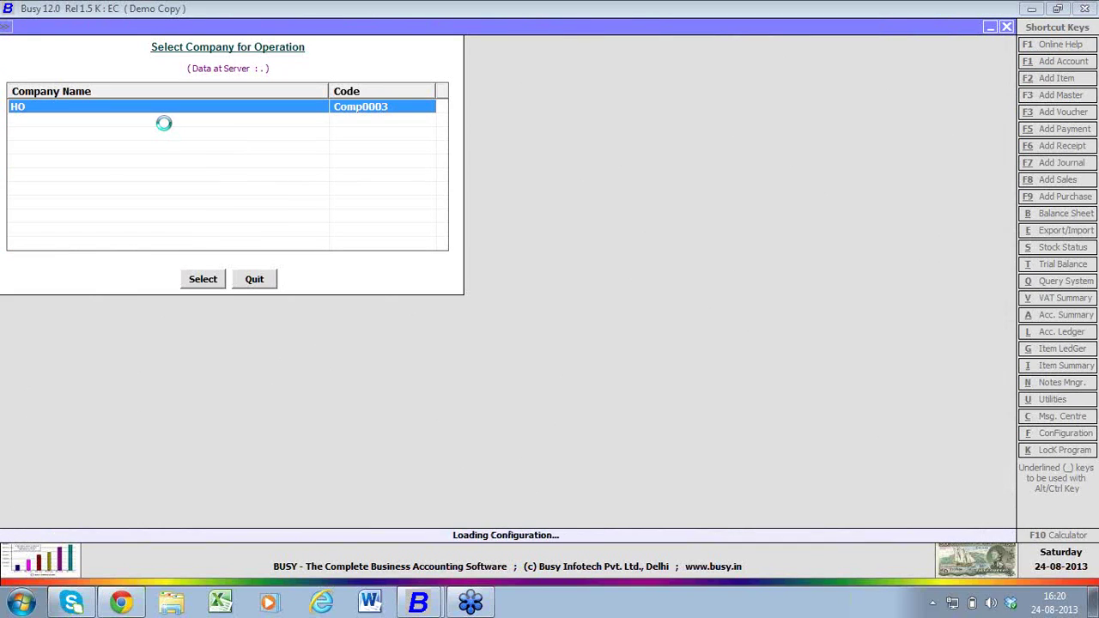
type("Online")
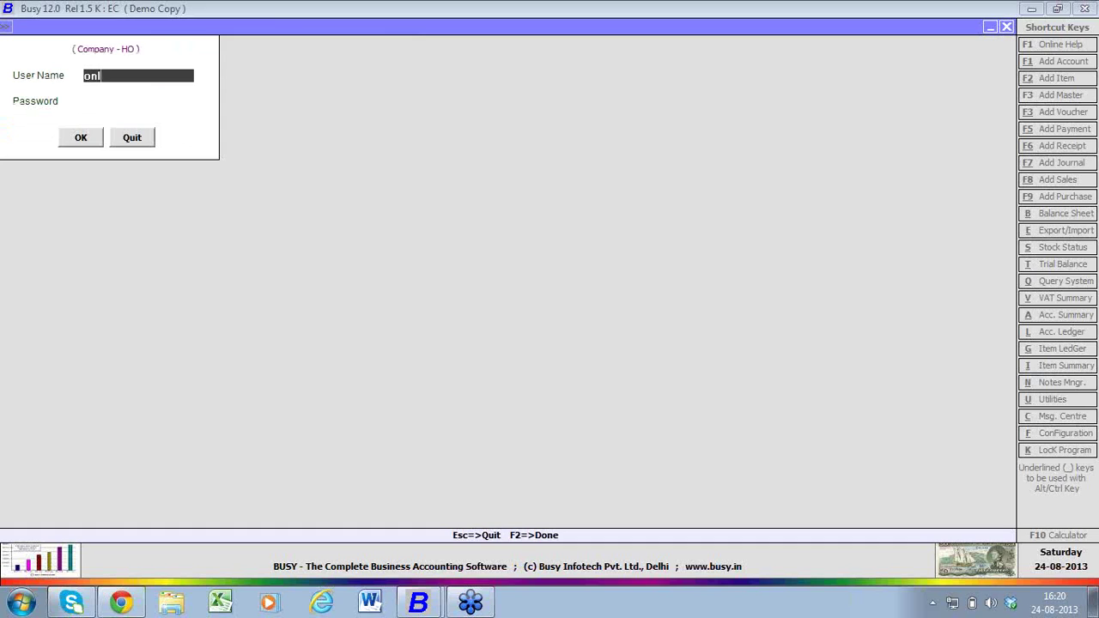
key("Return")
type("******")
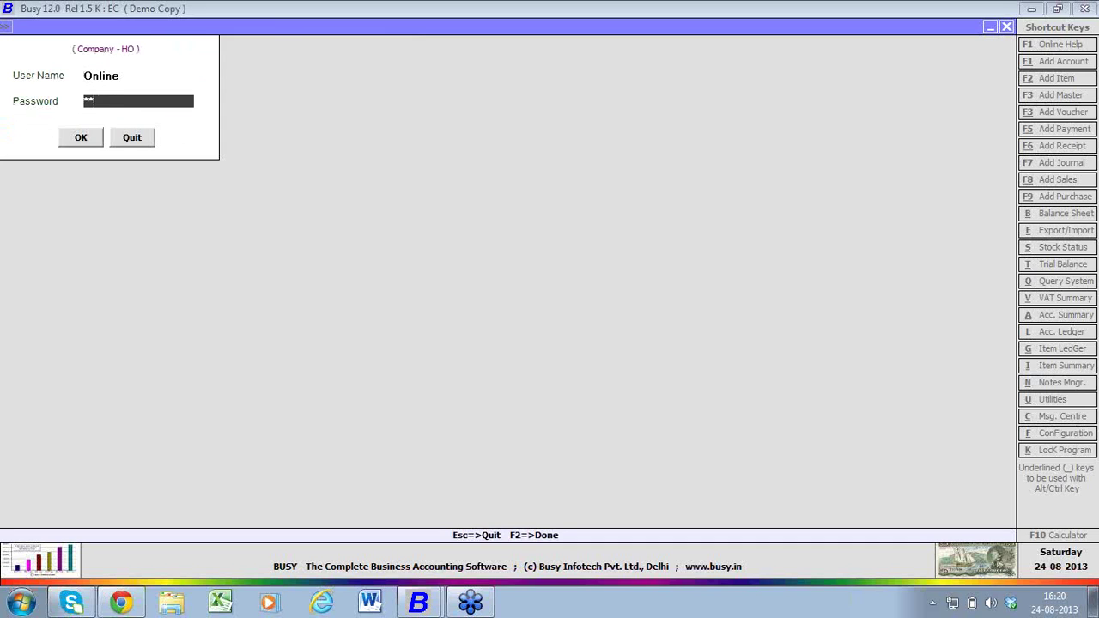
key("Return")
key("Return")
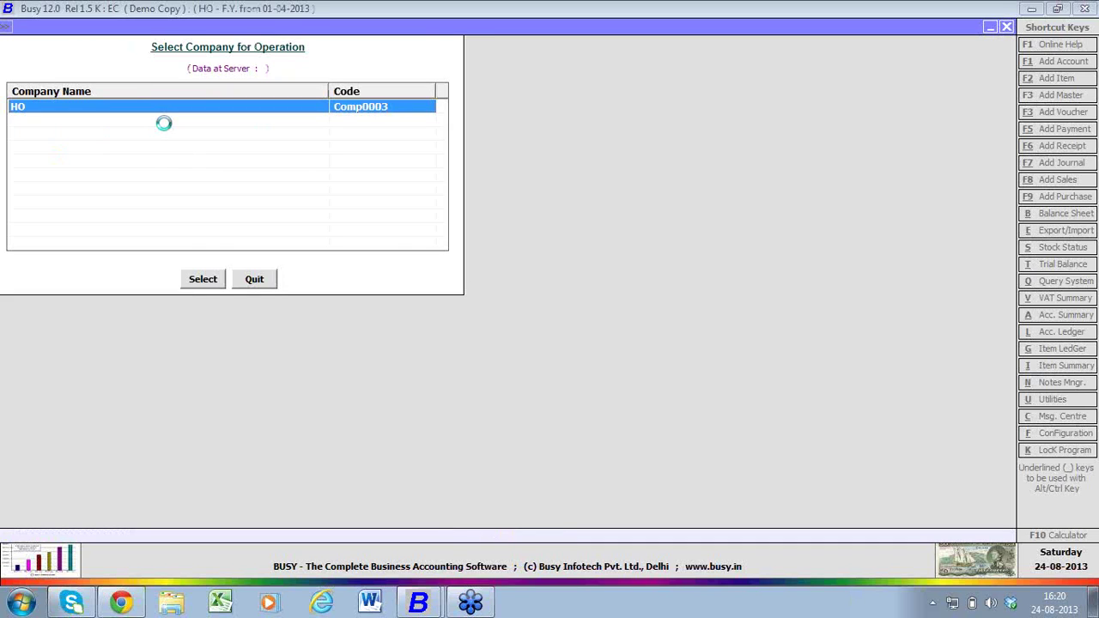
key("Escape")
key("Right")
- Check the account modify list and List of Accounts report, which show only Party A
key("Return")
key("Return")
key("Down")
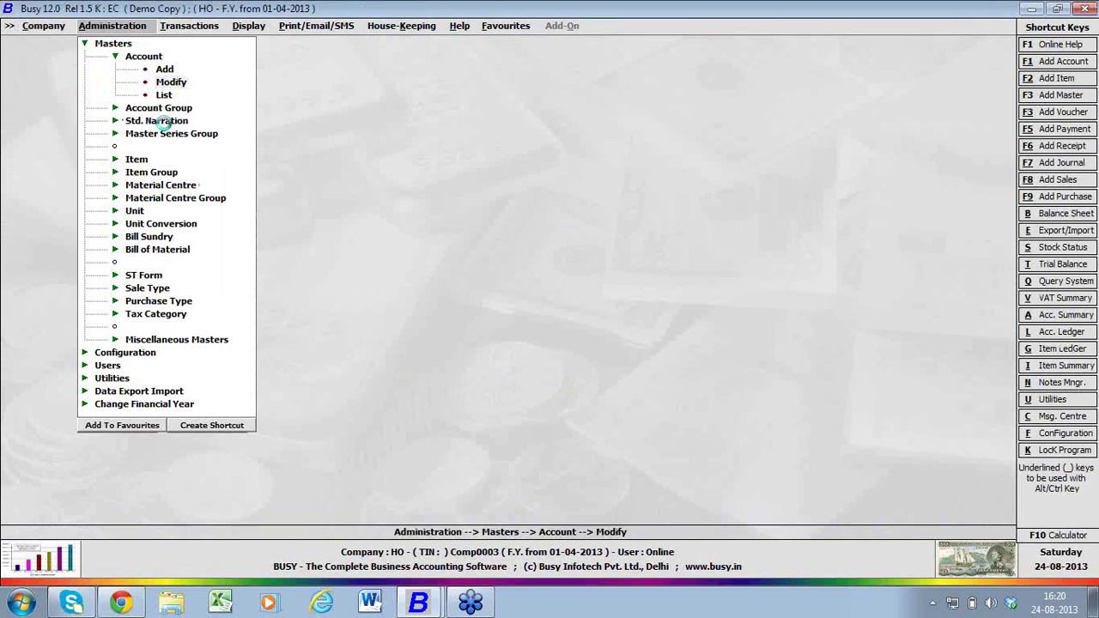
key("Return")
key("Return")
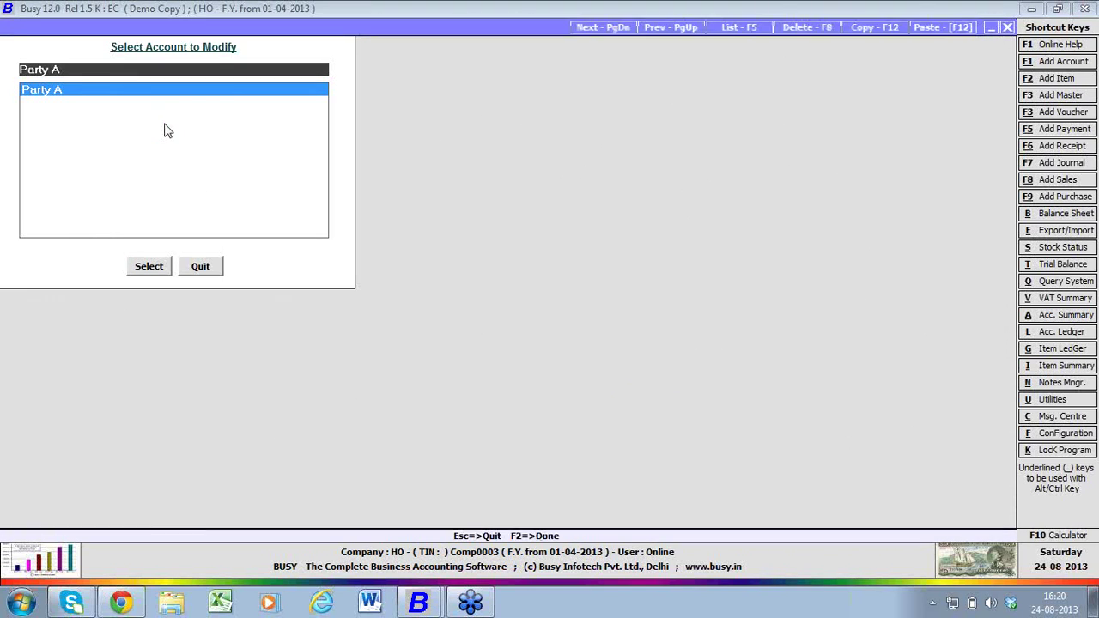
key("Escape")
key("Escape")
key("Down")
key("Return")
key("Return")
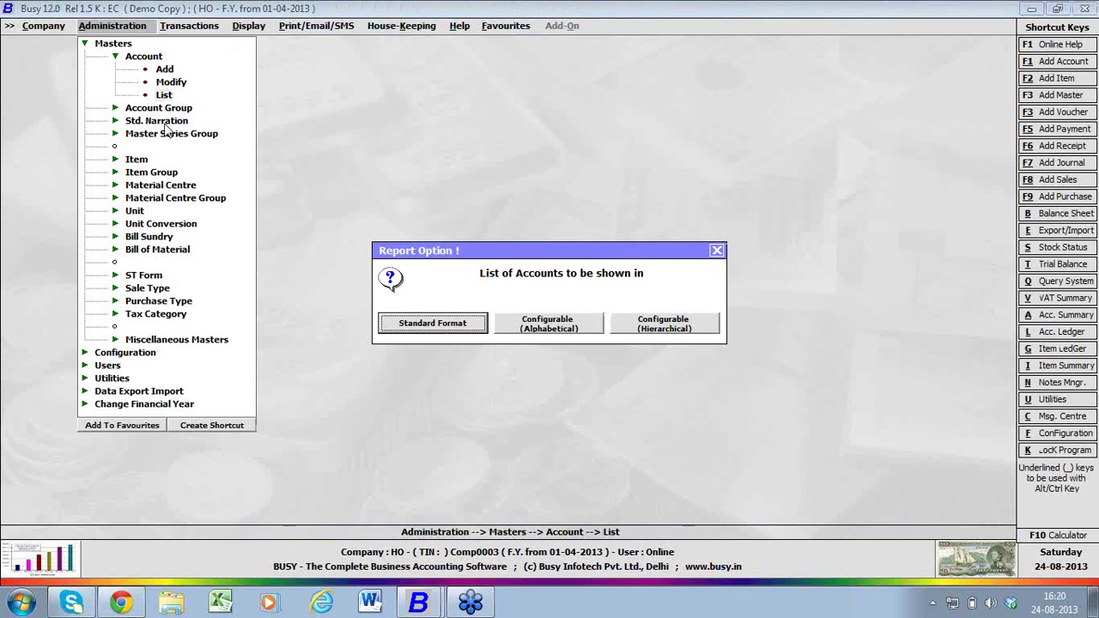
key("Return")
- Close the accounts report and check the material centres available to the Online user
key("Escape")
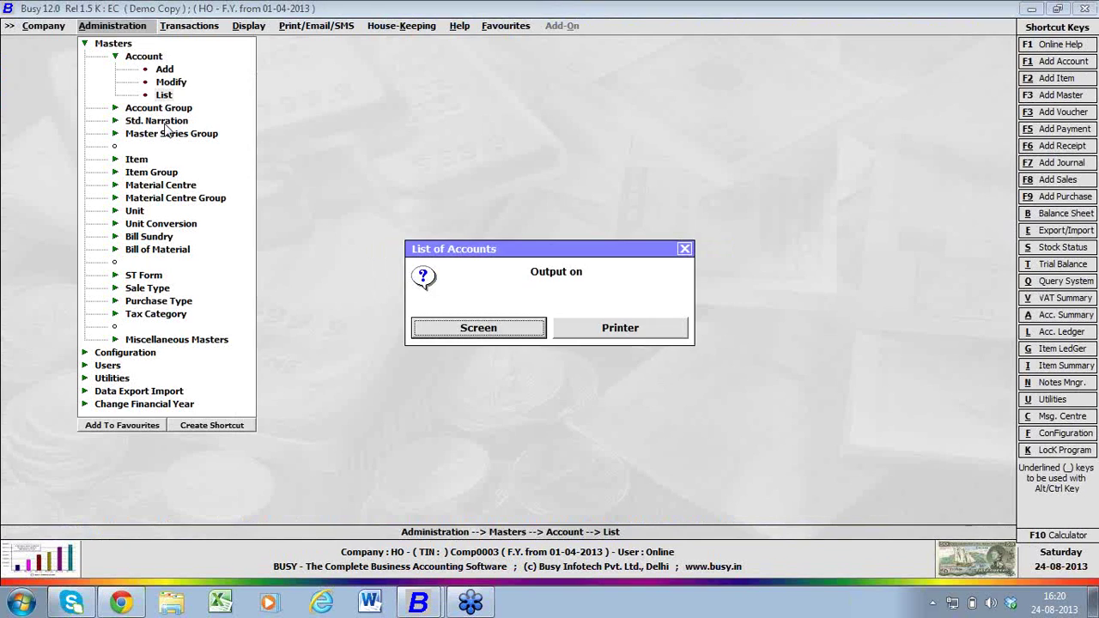
key("Escape")
key("Down")
key("Down")
key("Down")
key("Down")
key("Down")
key("Down")
key("Down")
key("Return")
key("Down")
key("Down")
key("Return")
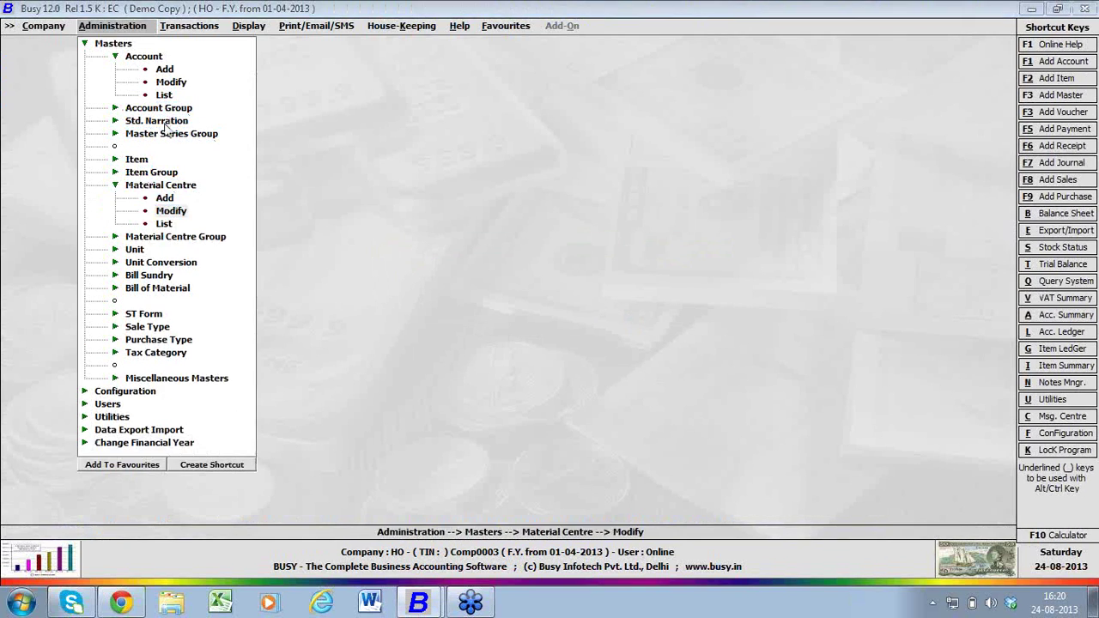
key("Escape")
key("Right")
- Start a sales voucher in the Online series with C/C-Form sale type, then quit it unsaved
key("Return")
key("Down")
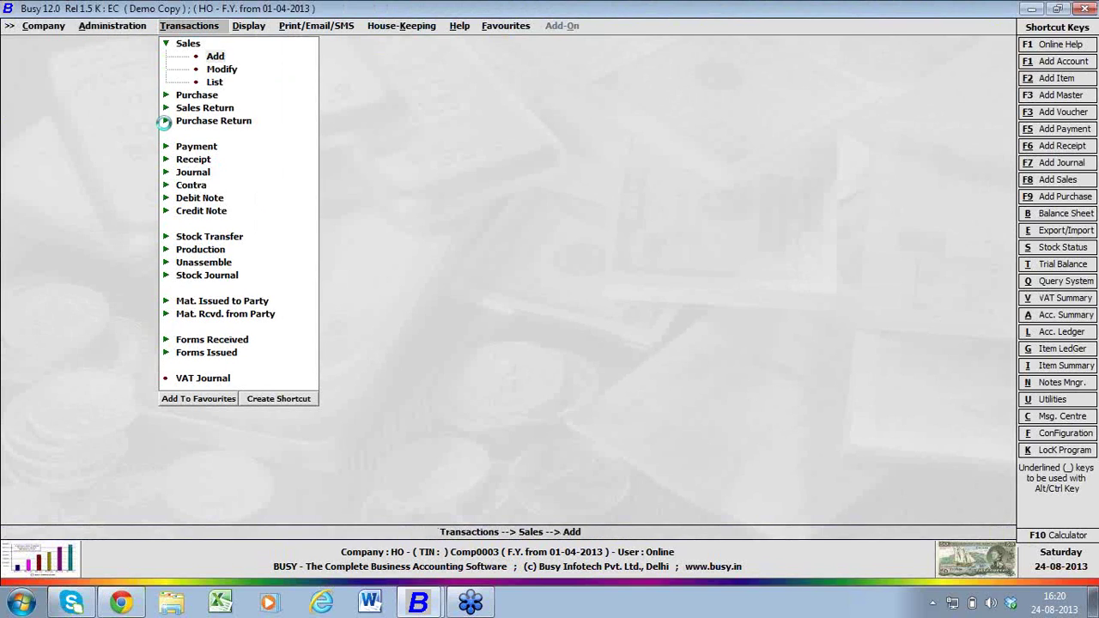
key("Return")
key("Return")
key("Return")
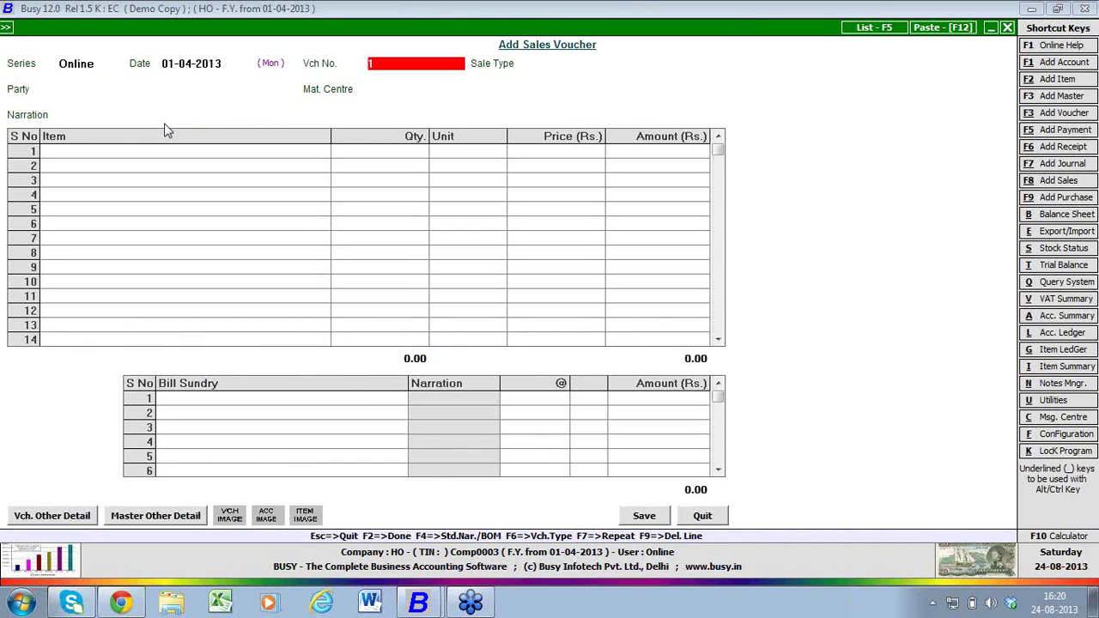
key("Return")
key("Return")
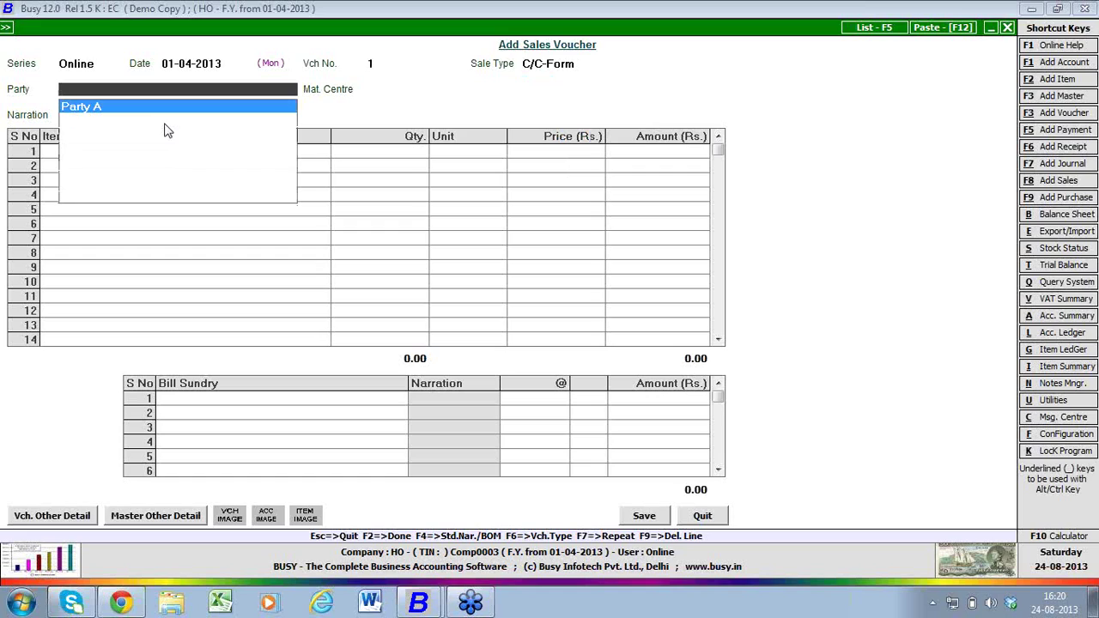
key("Return")
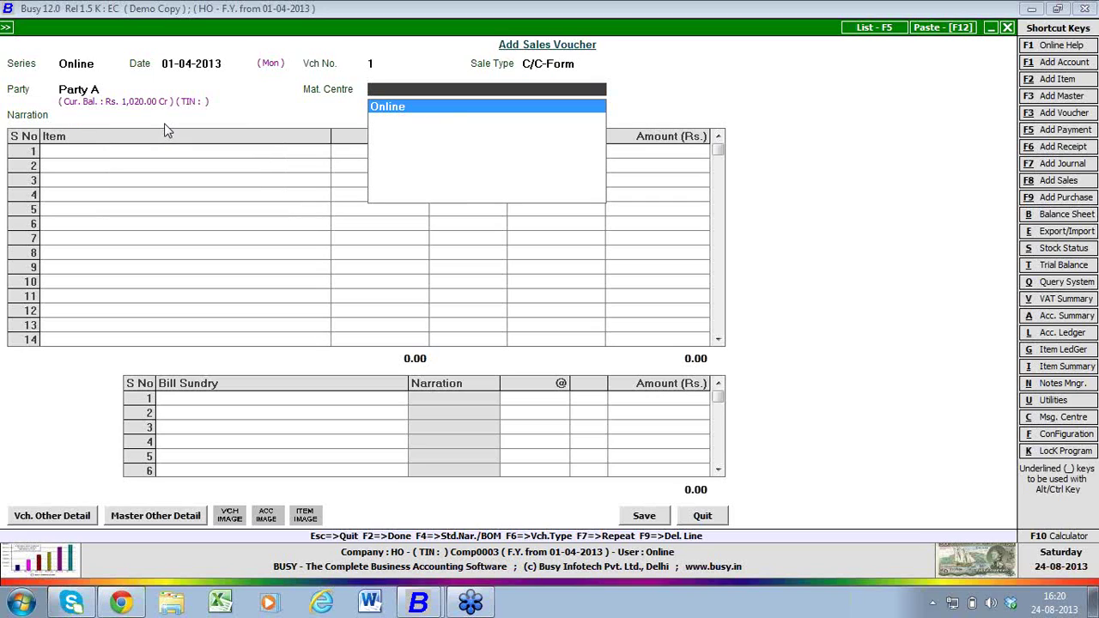
key("Escape")
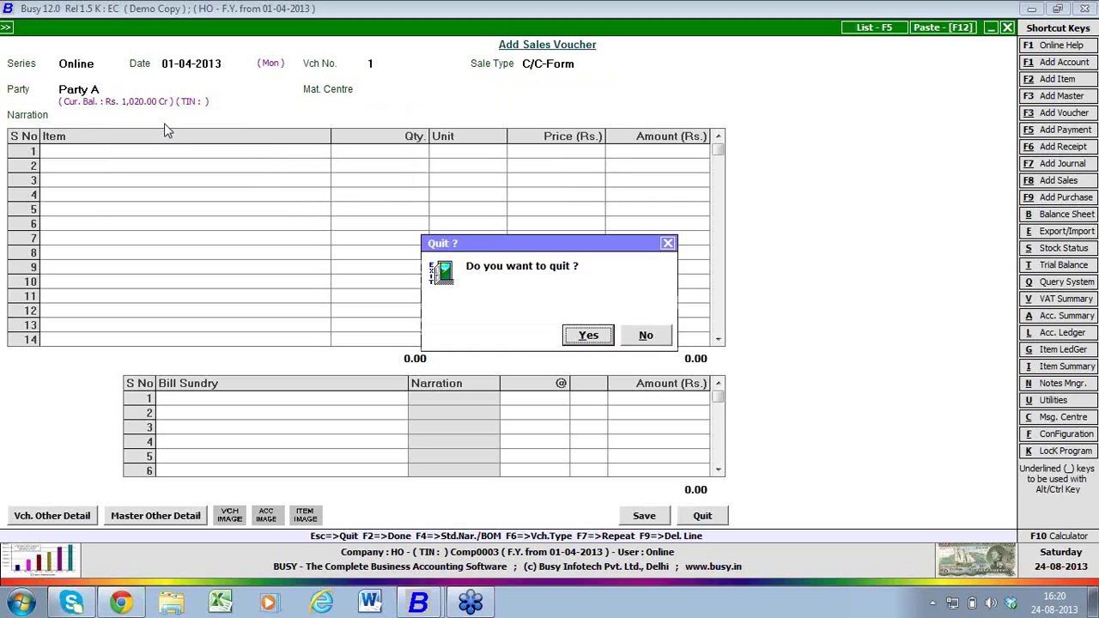
key("Return")
key("Left")
key("Left")
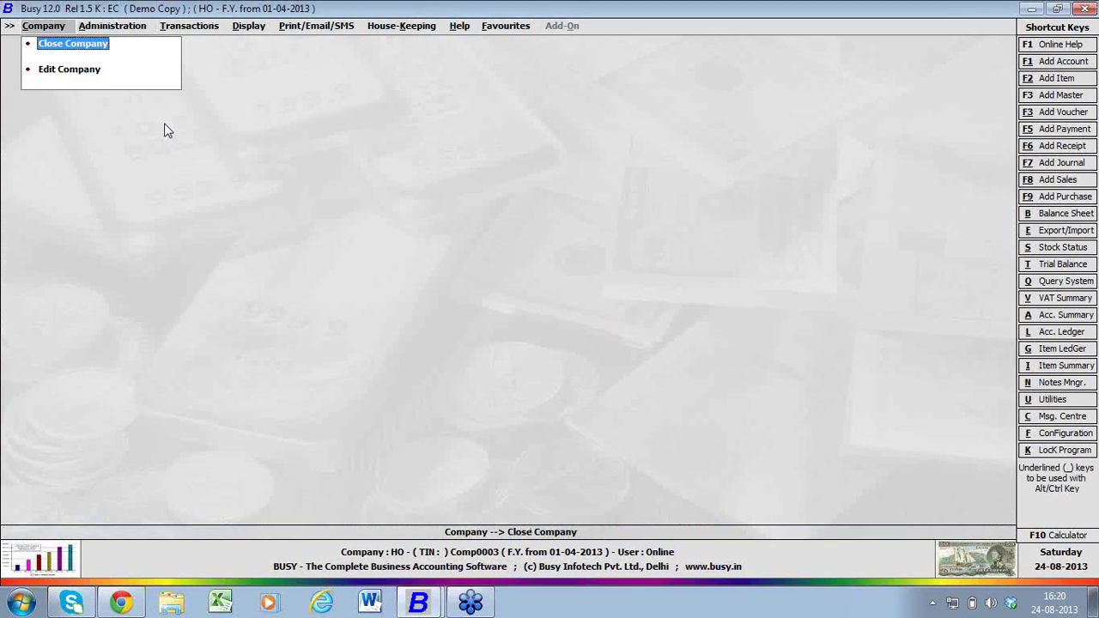
- Close the HO company and reopen it, logging in with the user name and password
key("Return")
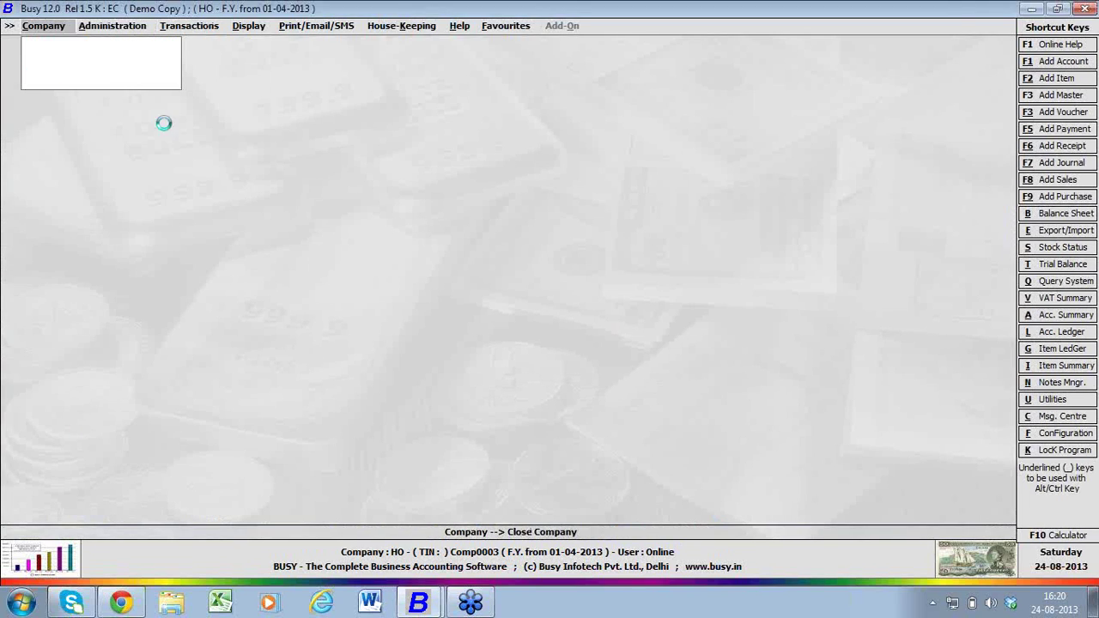
key("Return")
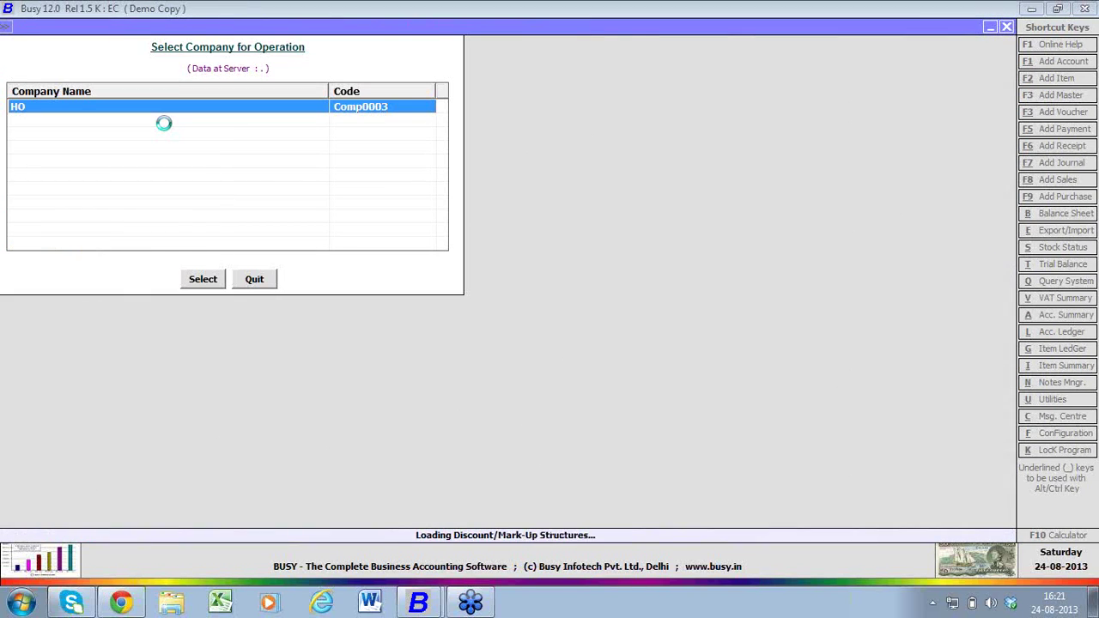
type("A")
key("Return")
type("a")
key("Return")
key("Return")
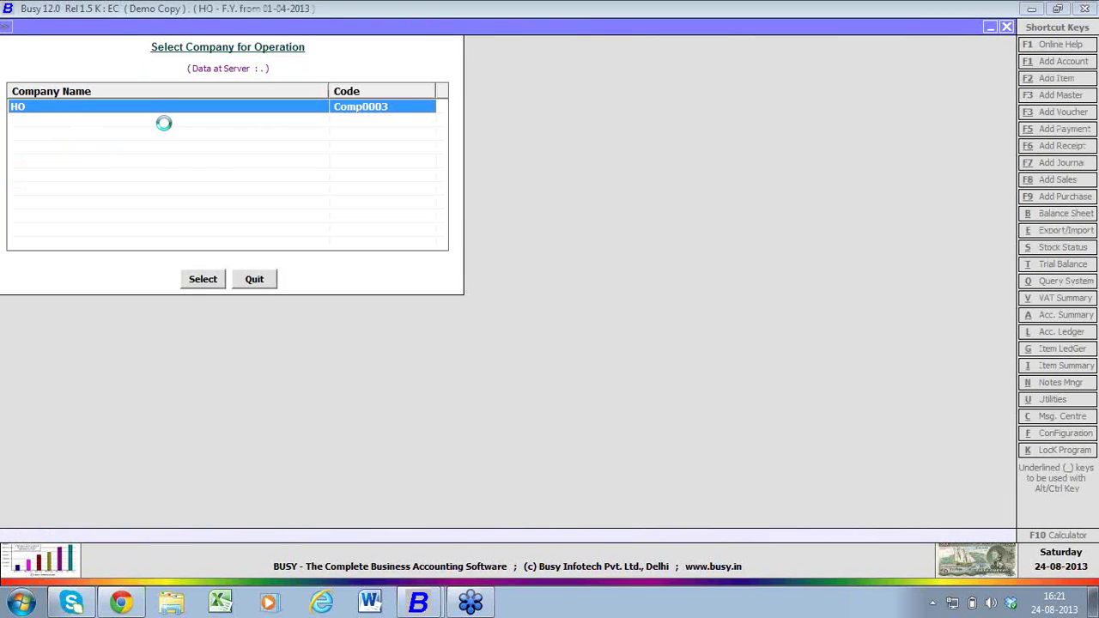
key("Escape")
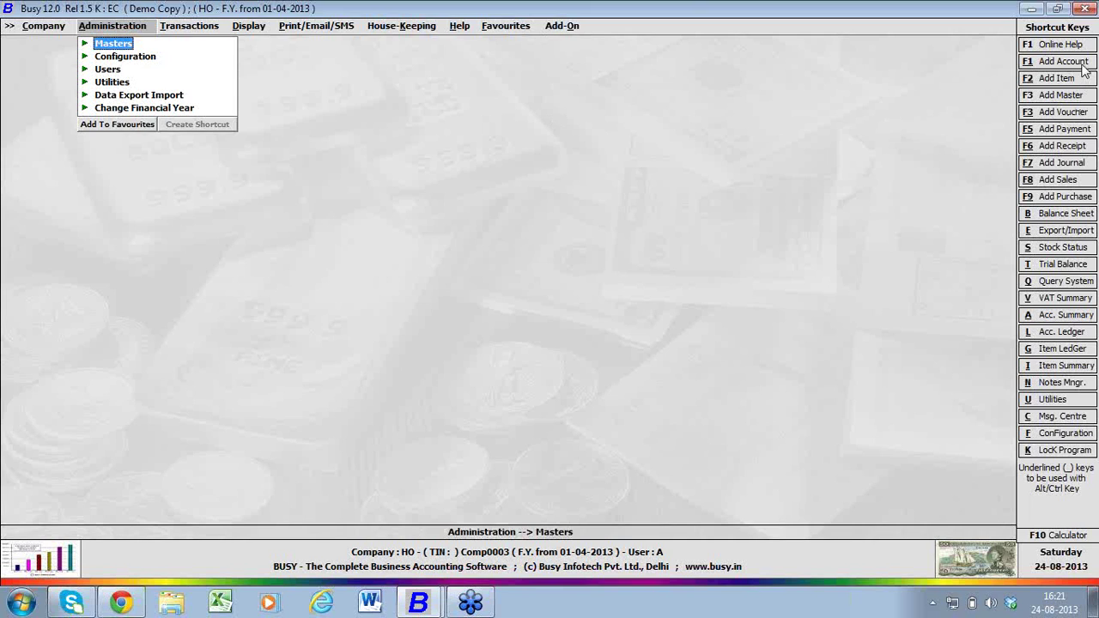
- Restore the BUSY window and go to Administration > Configuration > Features / Options
left_click(1031, 9)
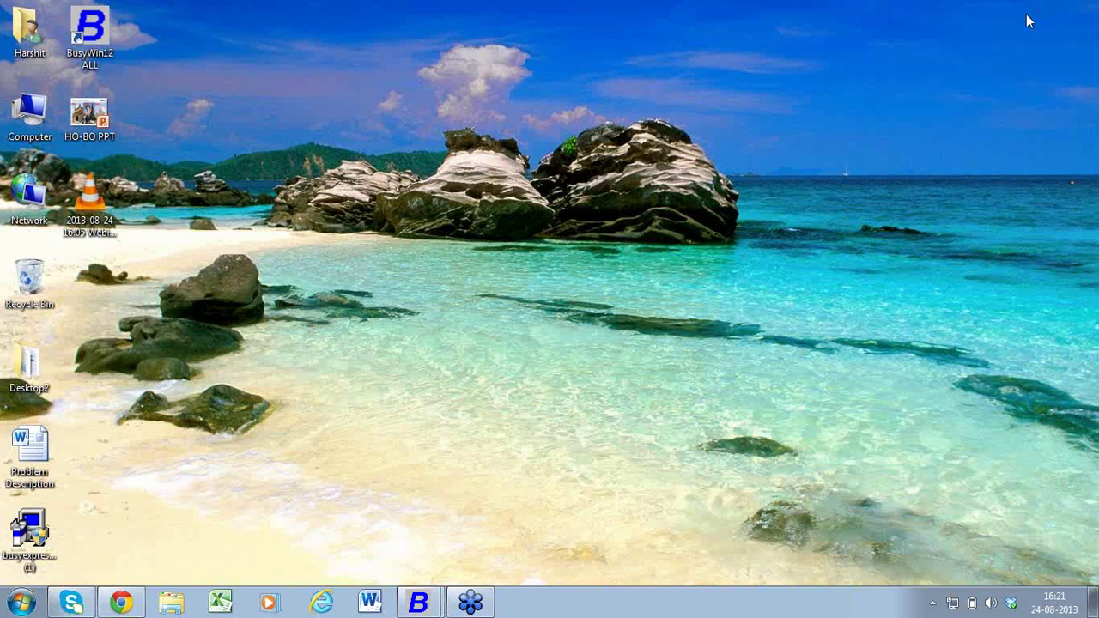
left_click(421, 593)
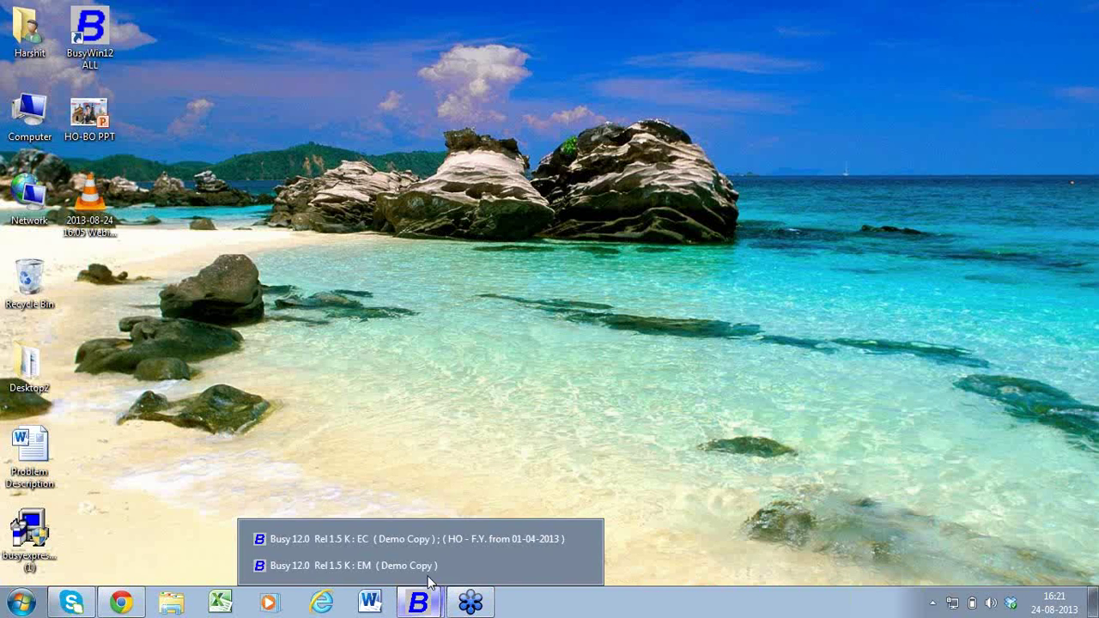
left_click(422, 536)
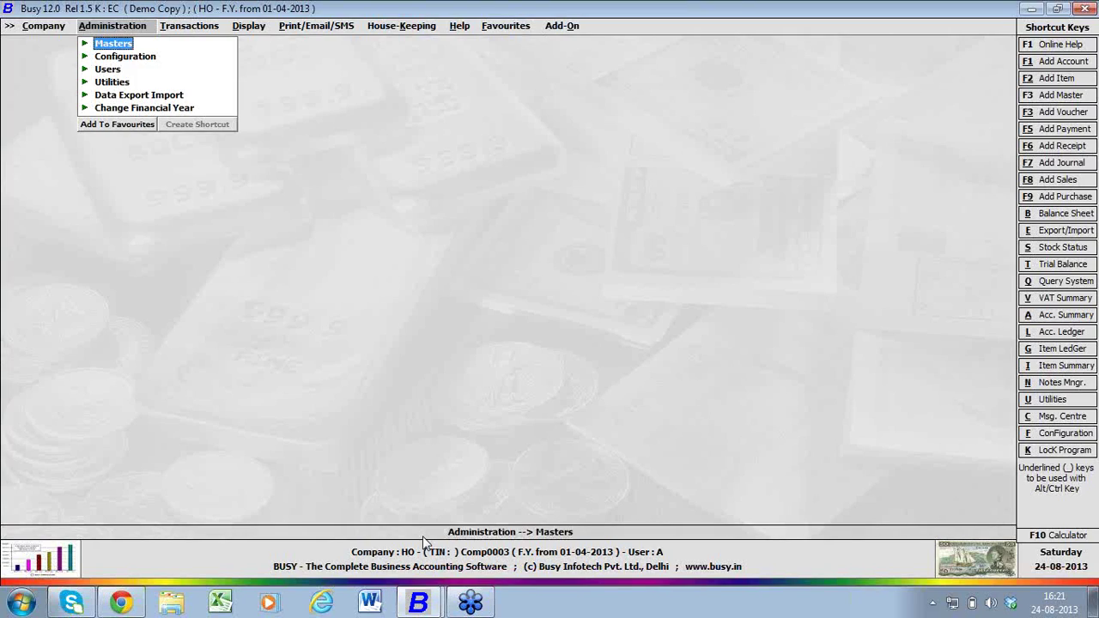
key("Down")
key("Return")
key("Return")
- Add a new branch named 'Offline' in the Enterprise Features branch-wise company details
key("Down")
key("Down")
key("Down")
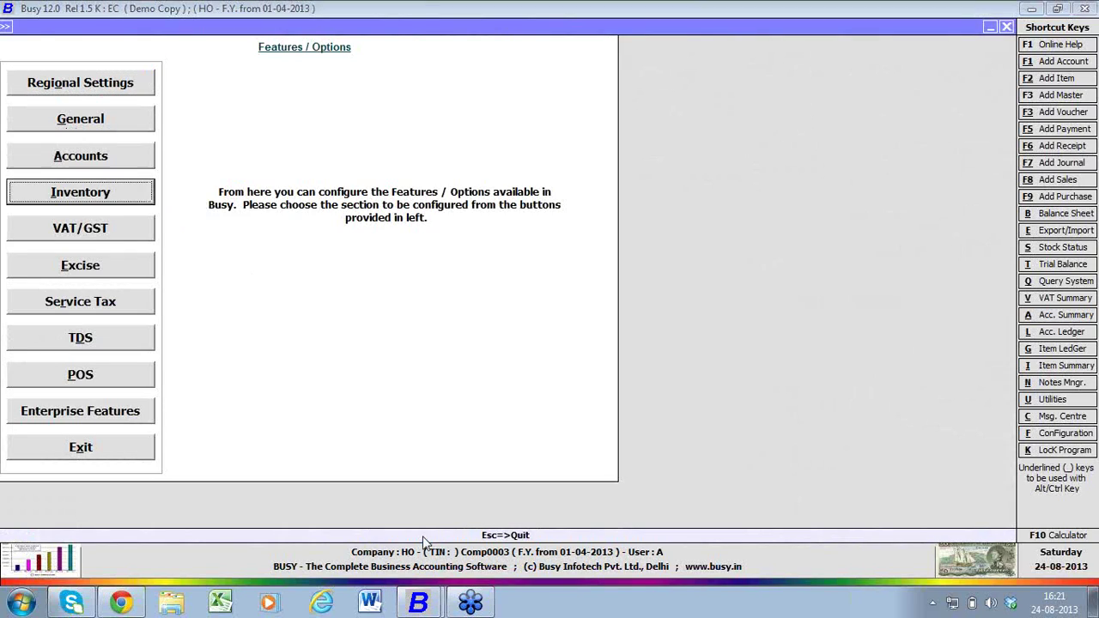
key("Down")
key("Down")
key("Down")
key("Down")
key("Down")
key("Down")
key("Return")
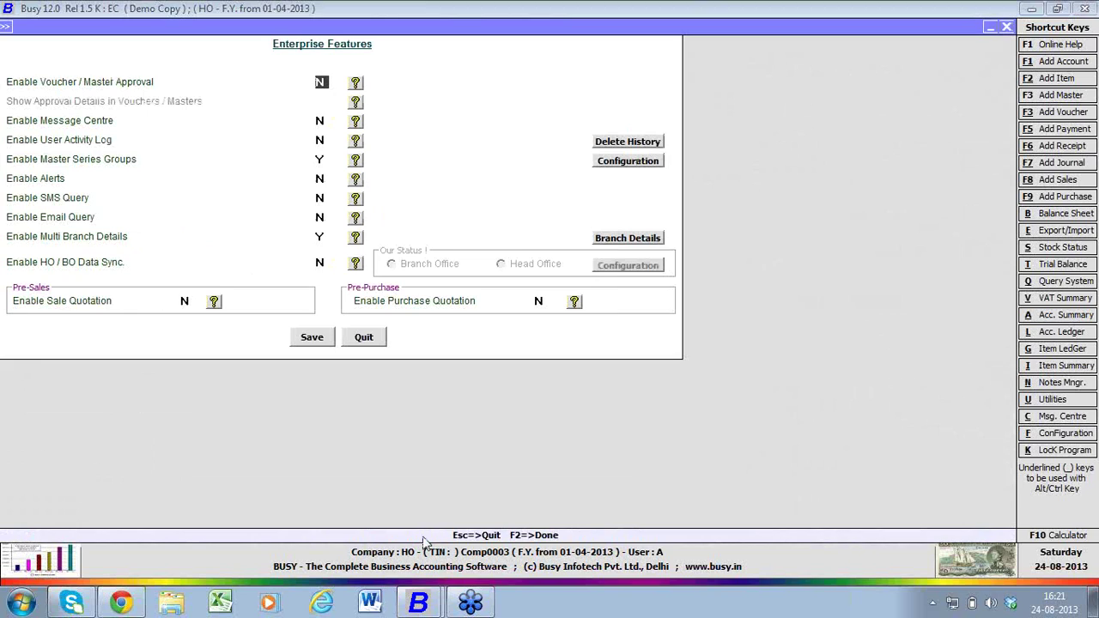
left_click(654, 238)
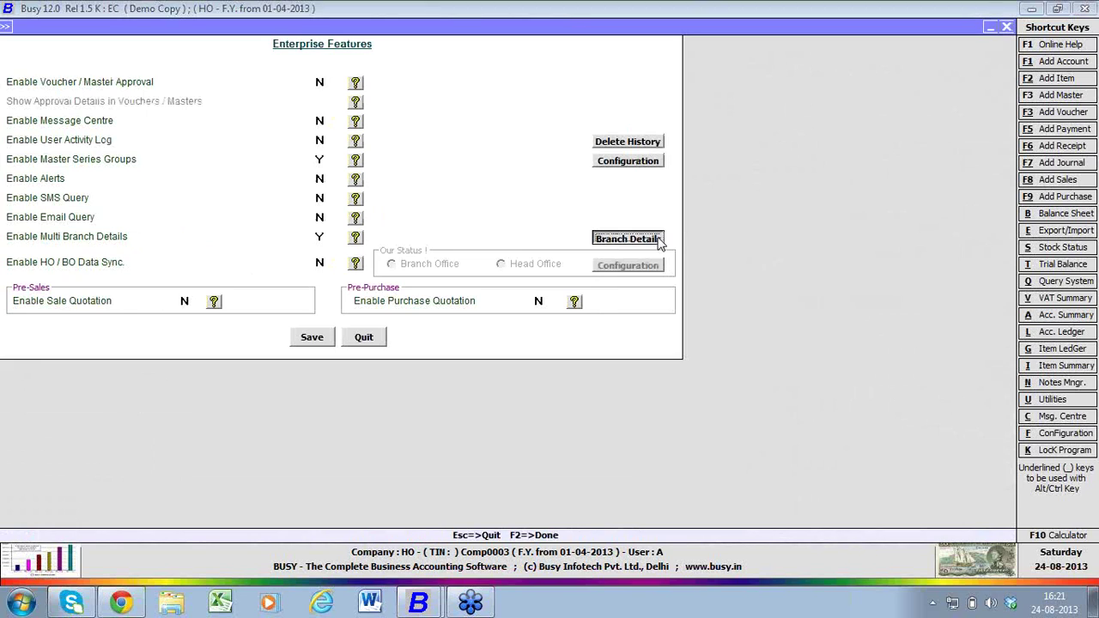
key("Return")
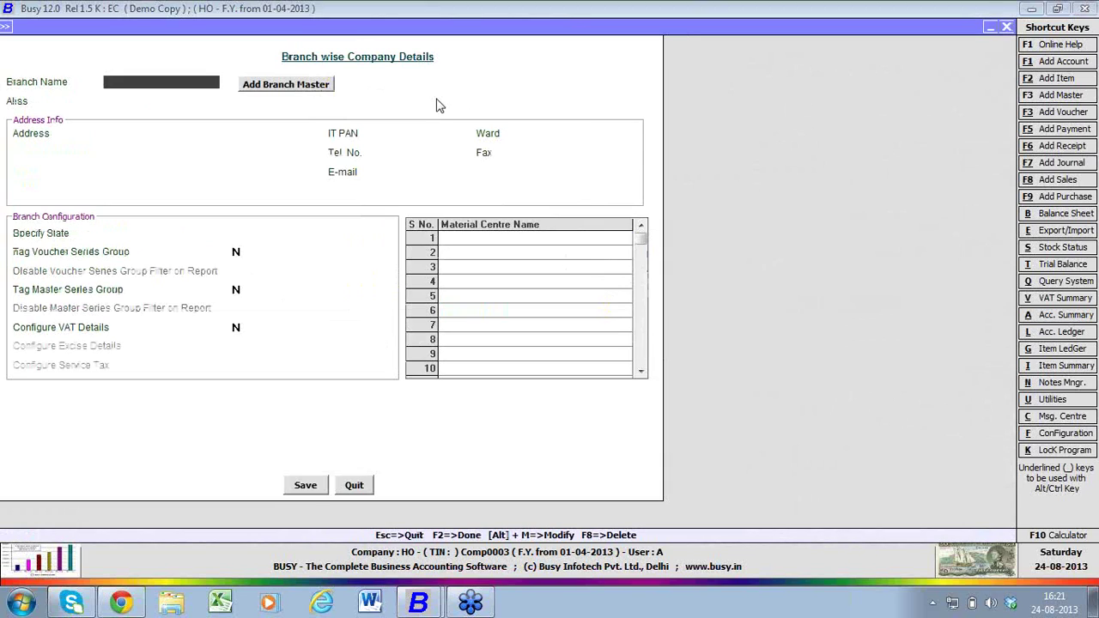
left_click(280, 89)
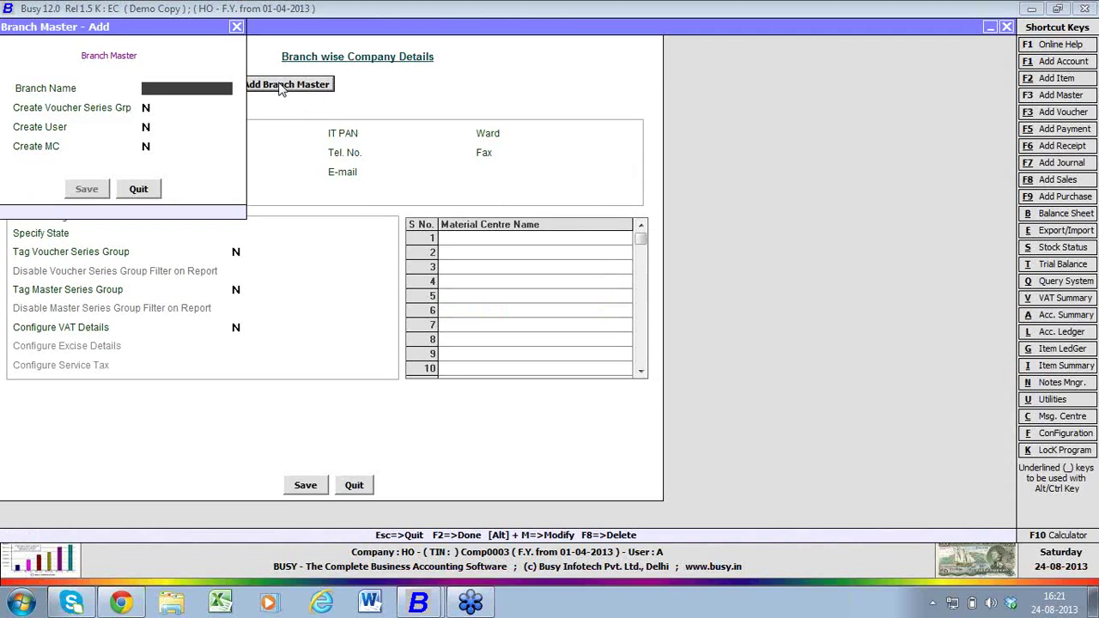
type("Offline")
key("Return")
- Answer Y to creating its voucher series group, user and material centre, then save the branch
type("y")
key("Return")
type("y")
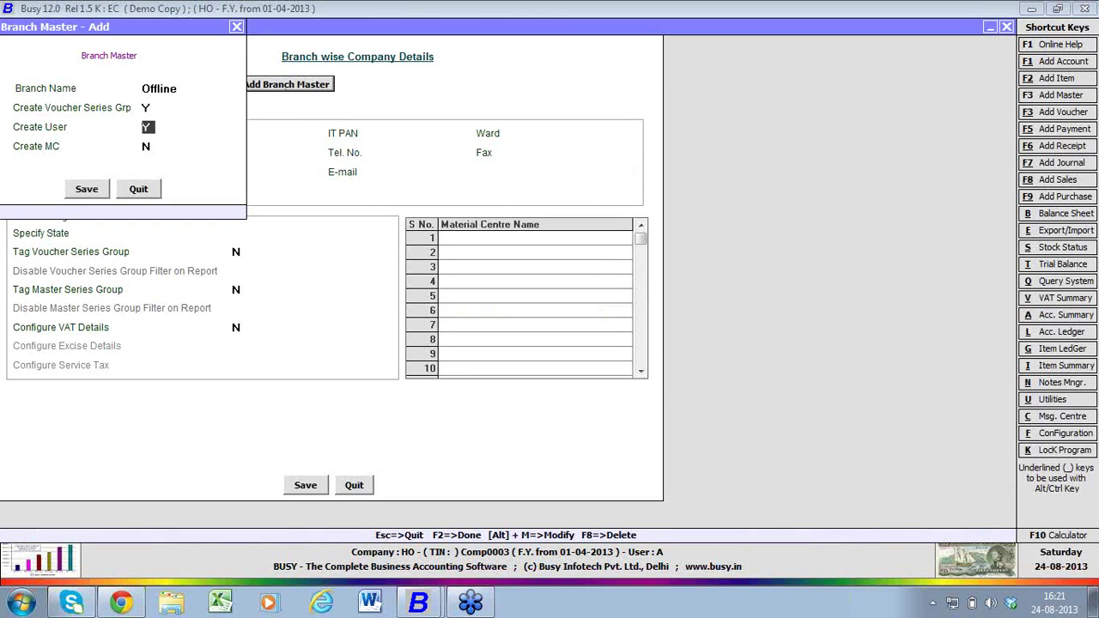
key("Return")
type("y")
key("Return")
key("Return")
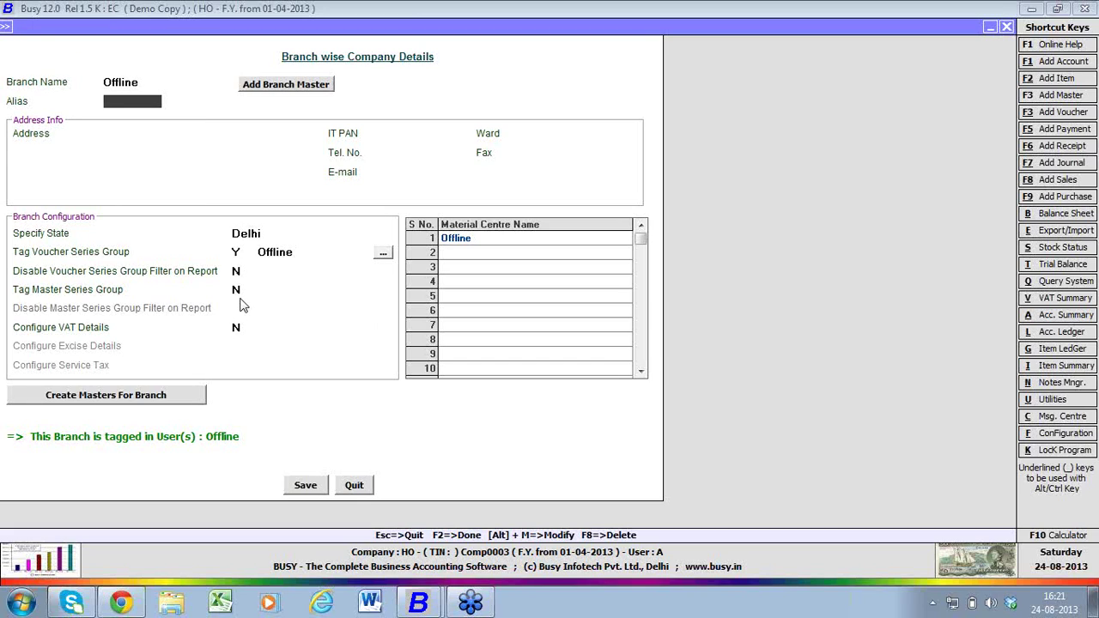
left_click(305, 486)
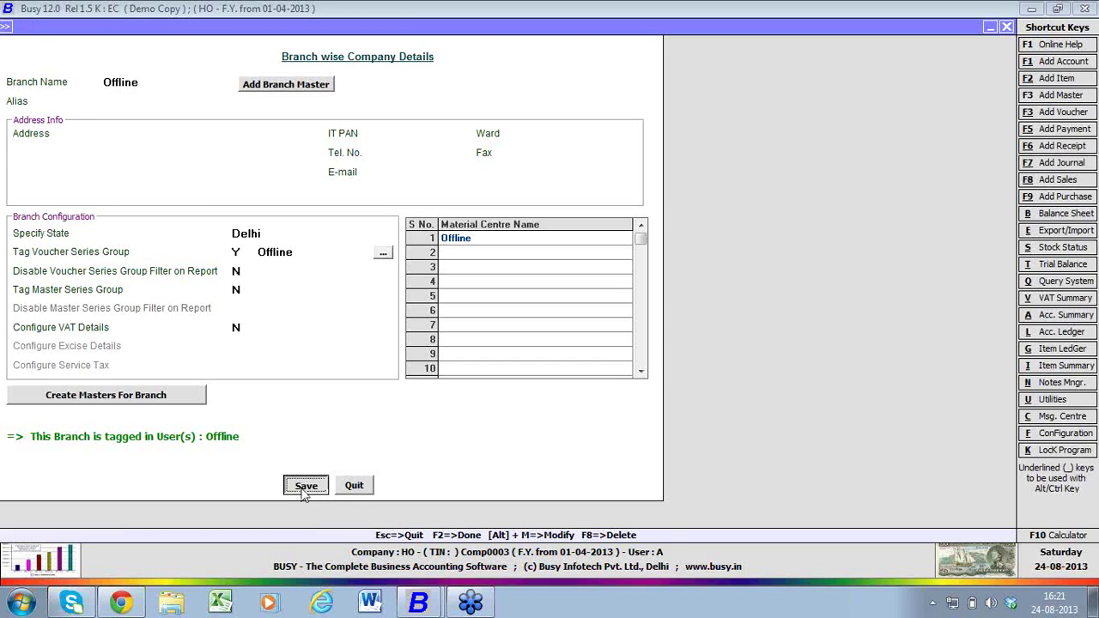
left_click(645, 332)
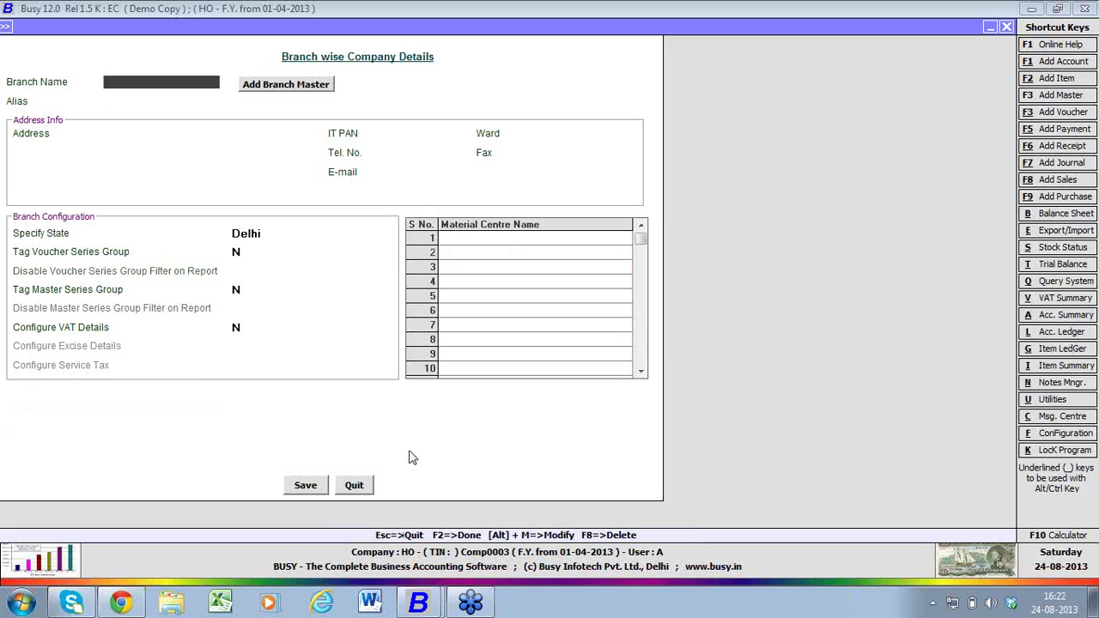
left_click(354, 485)
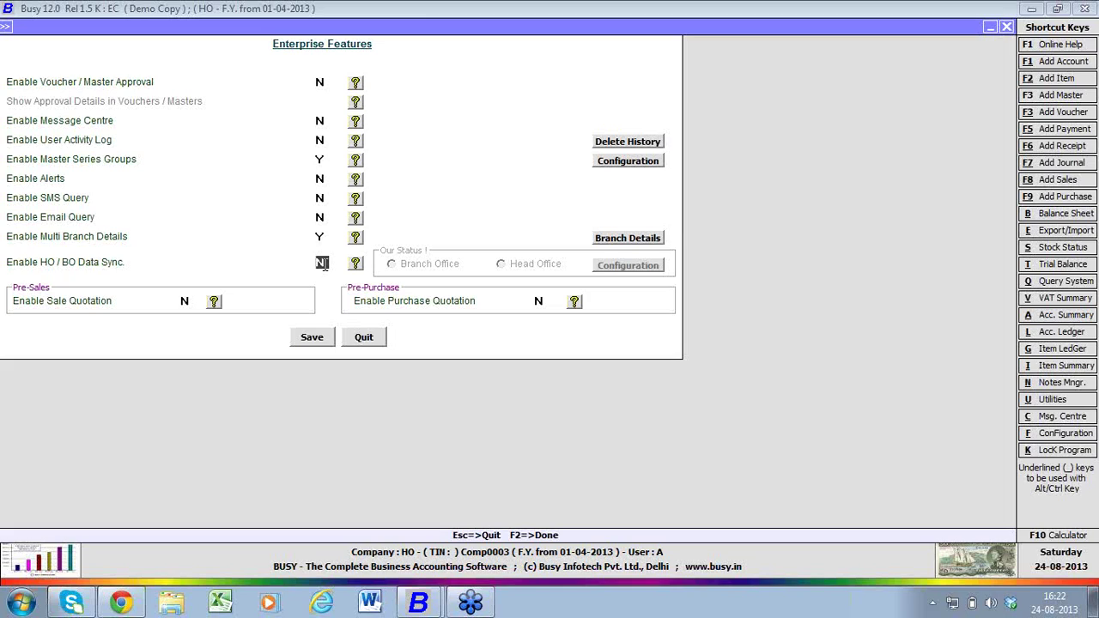
- Enable HO / BO data sync as Head Office and set Enable Data Sync to Y for branch Offline
key("y")
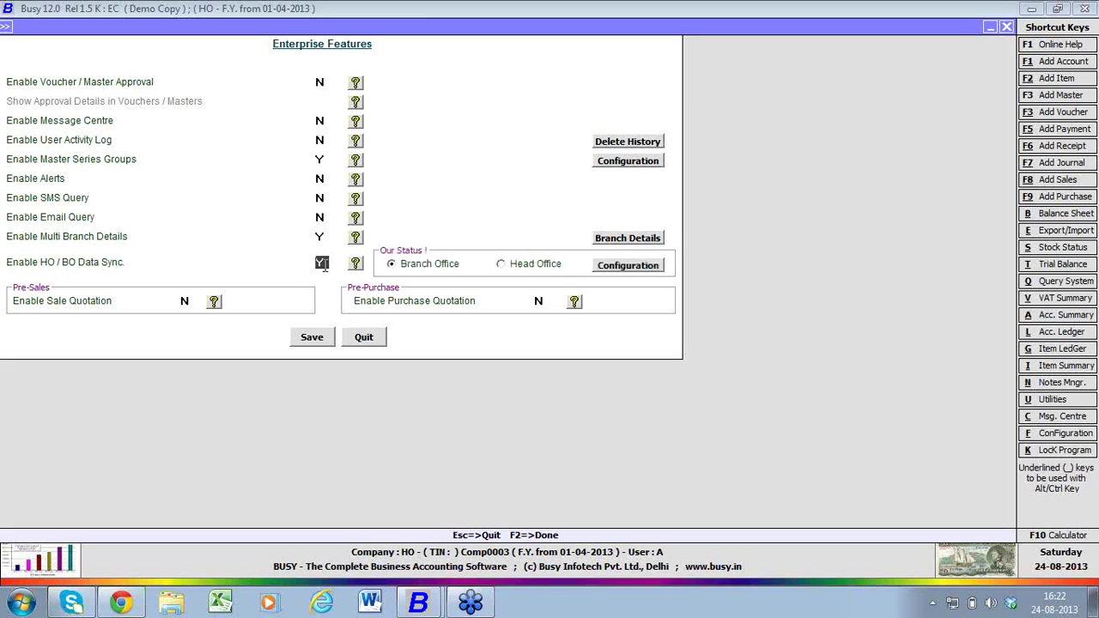
left_click(554, 273)
left_click(610, 272)
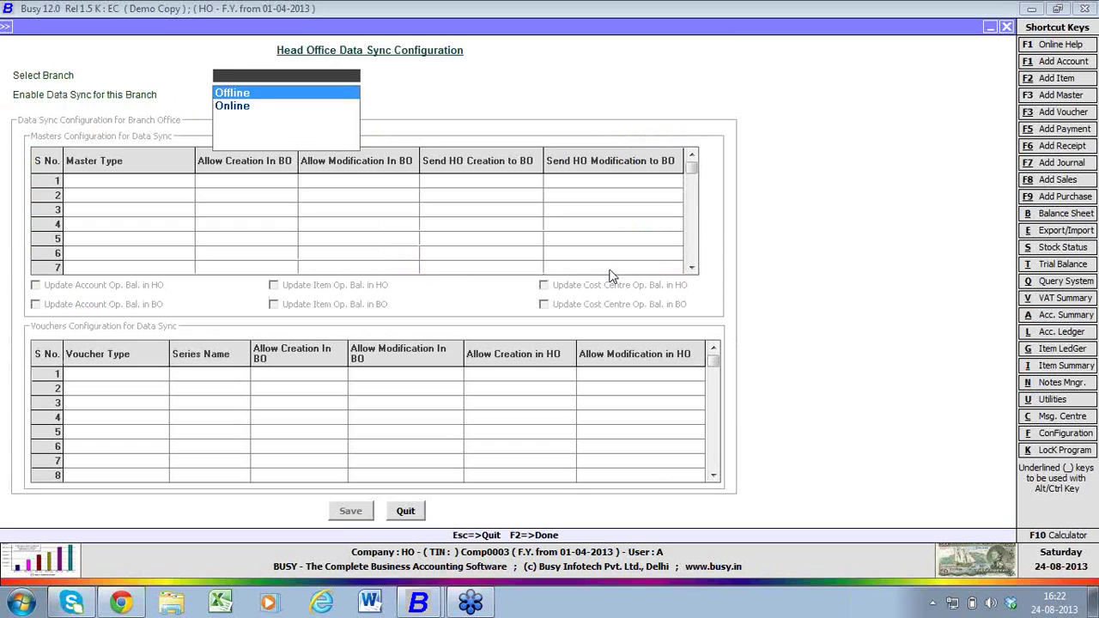
key("Return")
key("y")
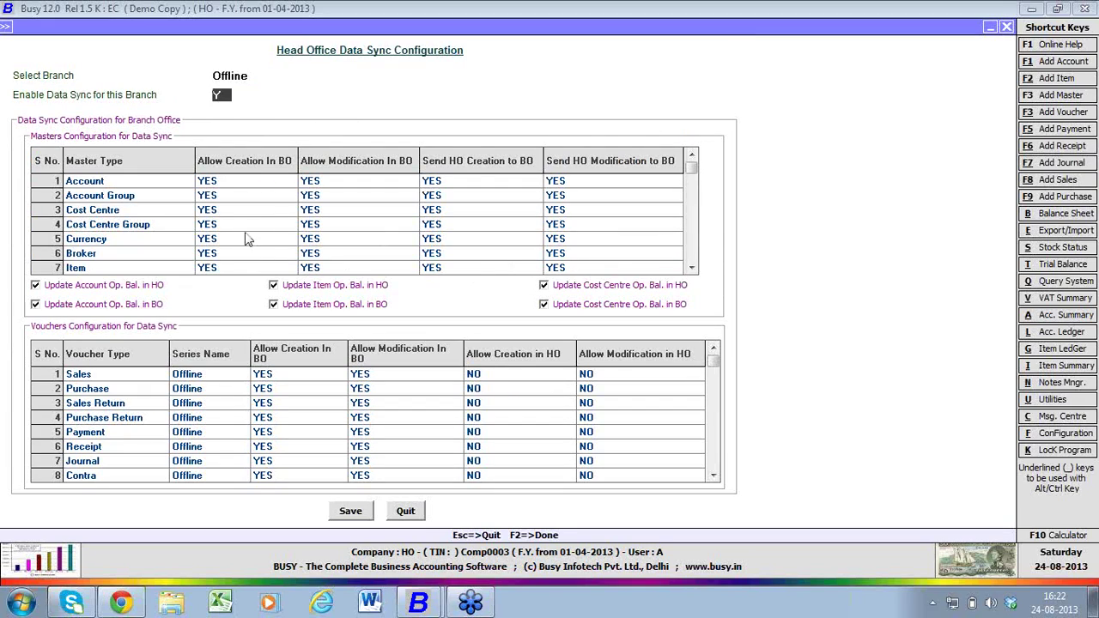
key("Return")
left_click(127, 382)
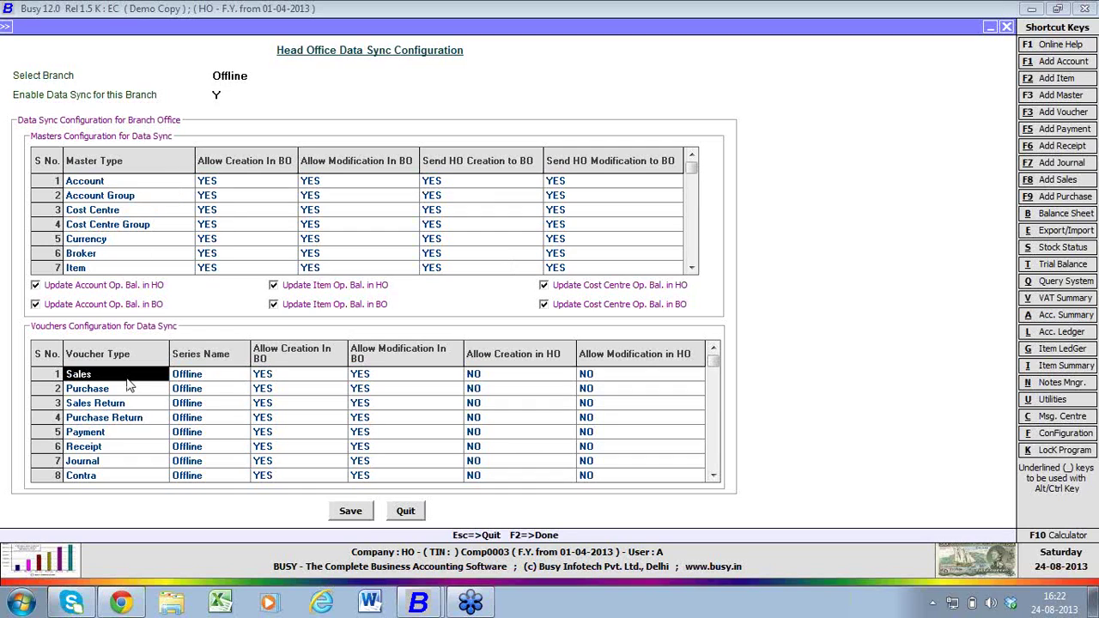
left_click(266, 186)
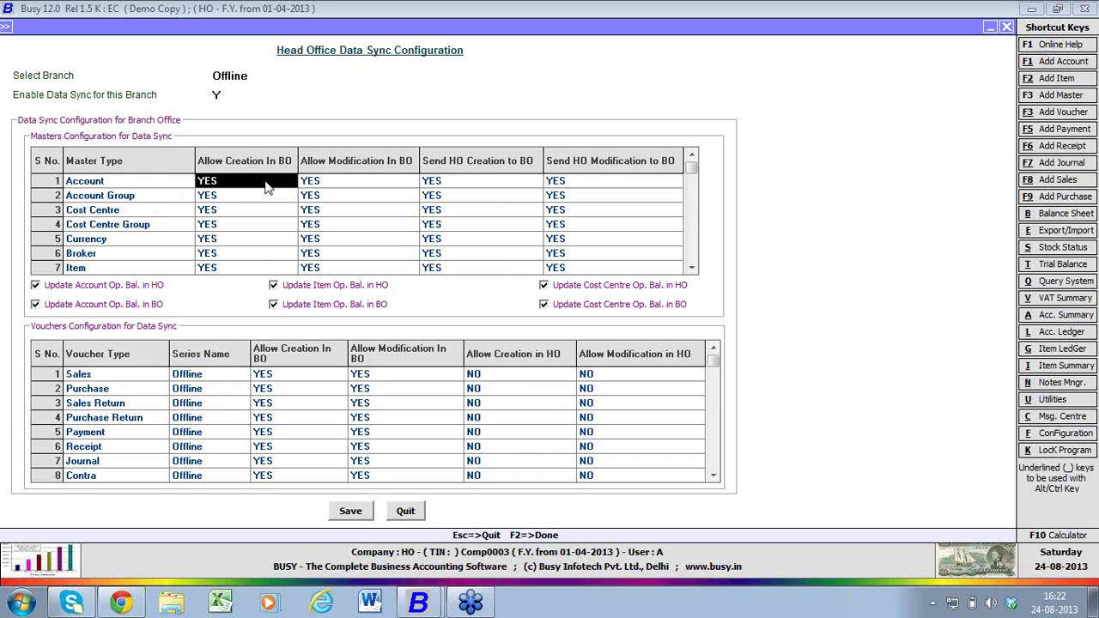
- Set Item's Allow Creation and Allow Modification In BO to N
key("Down")
key("Down")
key("Down")
key("Down")
key("Down")
key("Down")
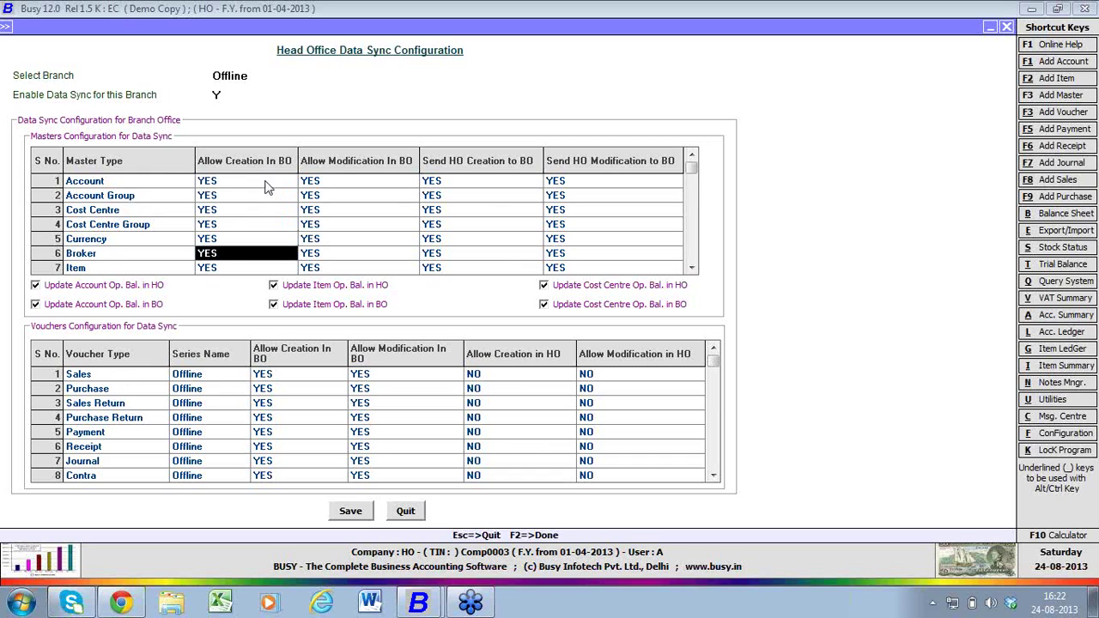
type("n")
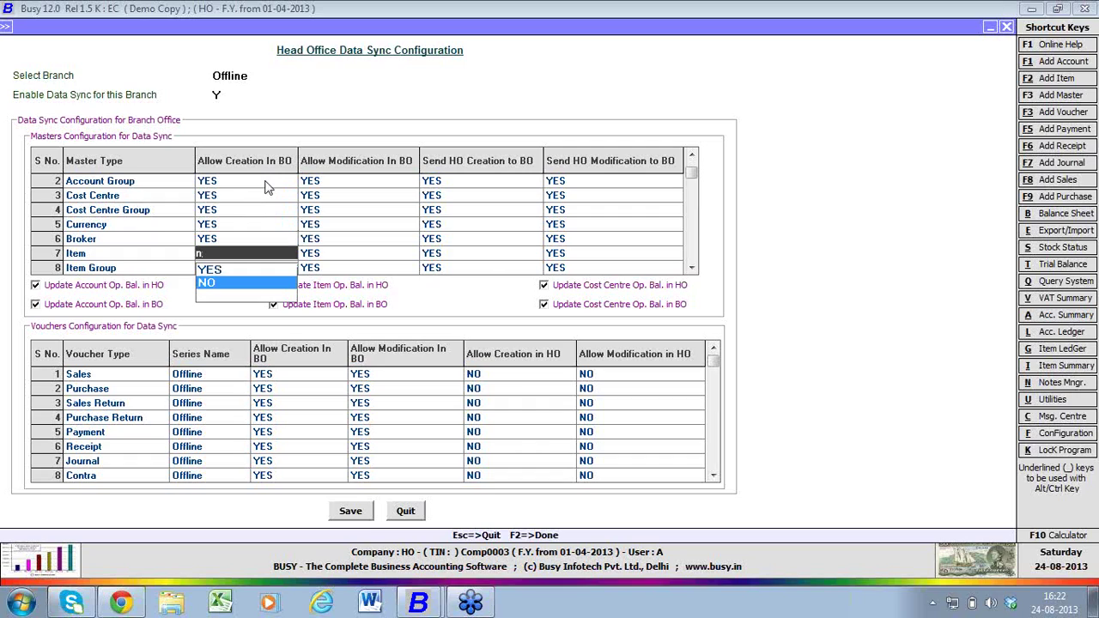
key("Return")
type("n")
key("Return")
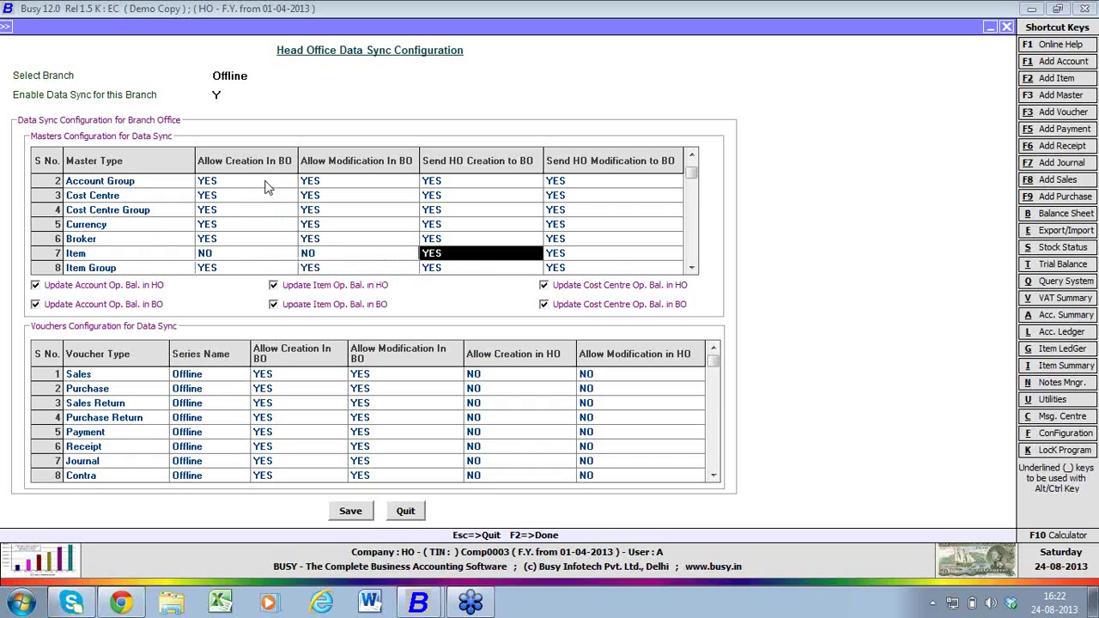
- Review Item's Send HO Creation and Modification to BO values in the grid
key("Return")
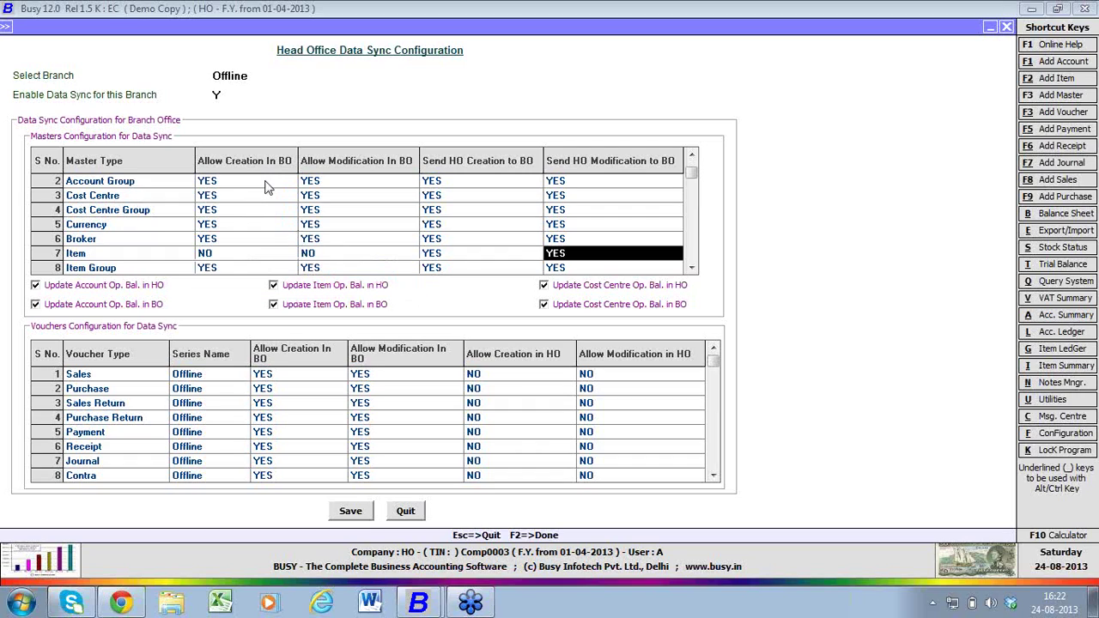
key("Left")
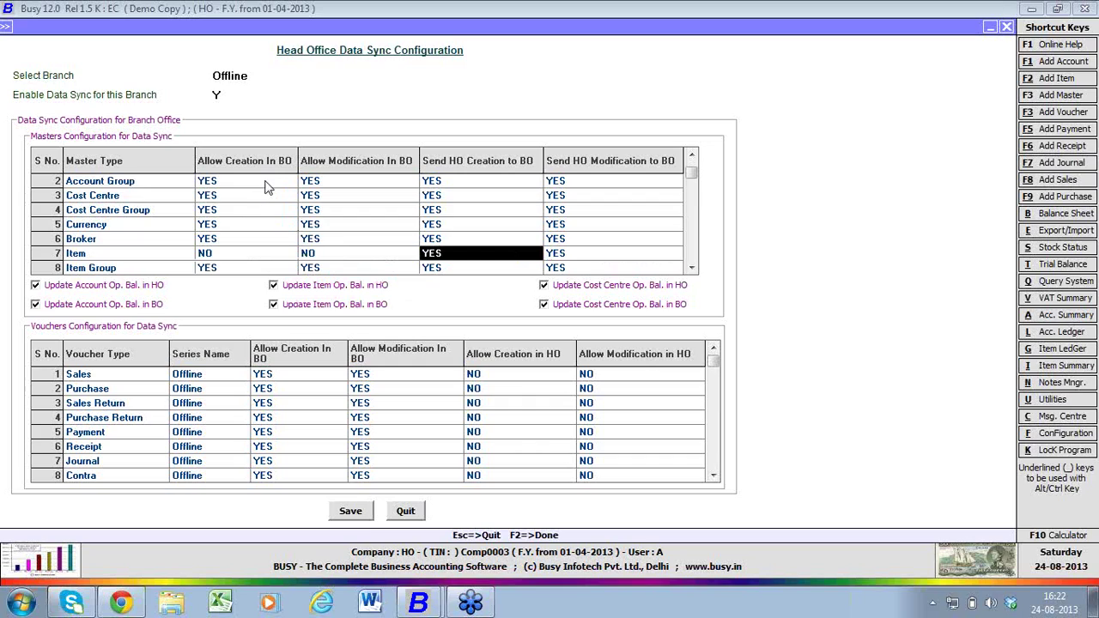
key("Return")
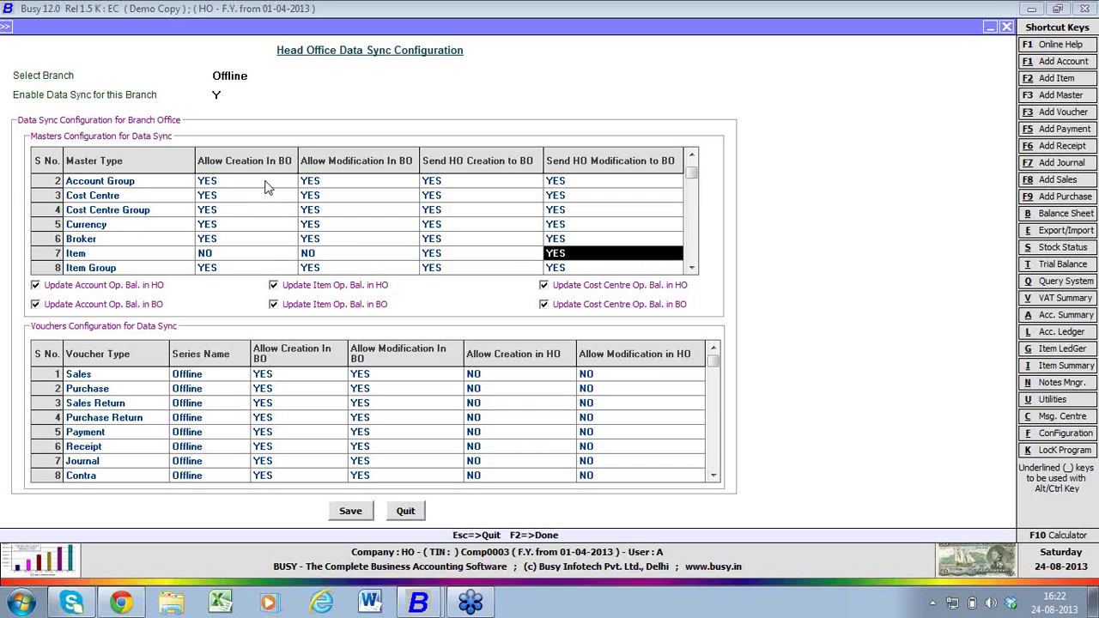
key("Up")
key("Up")
key("Up")
key("Up")
key("Up")
key("Up")
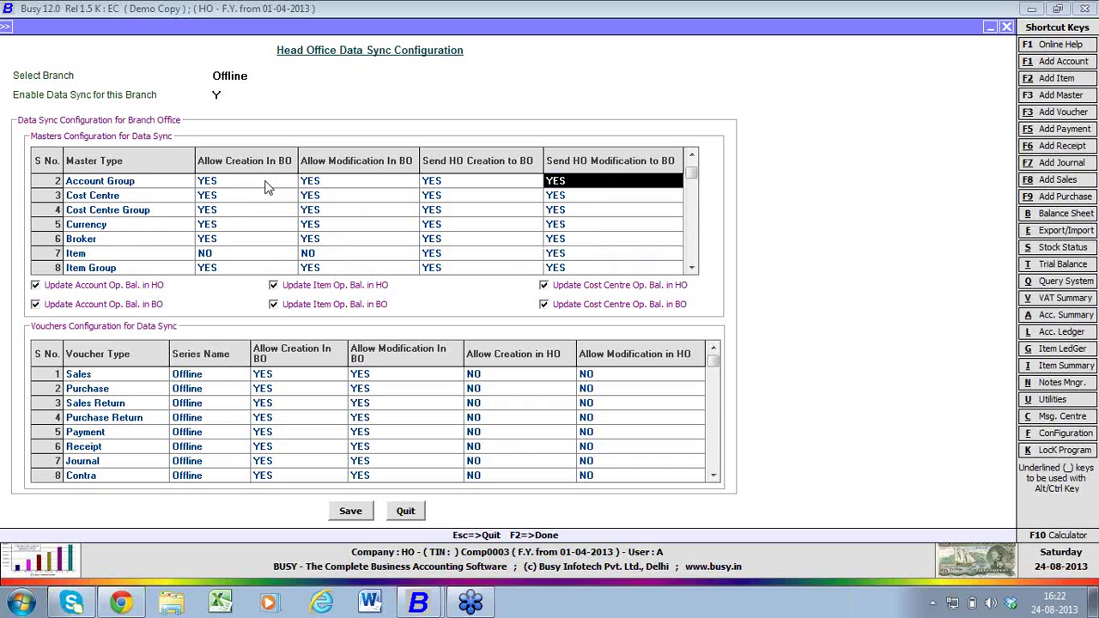
key("Down")
key("Down")
key("Down")
key("Down")
key("Down")
key("Down")
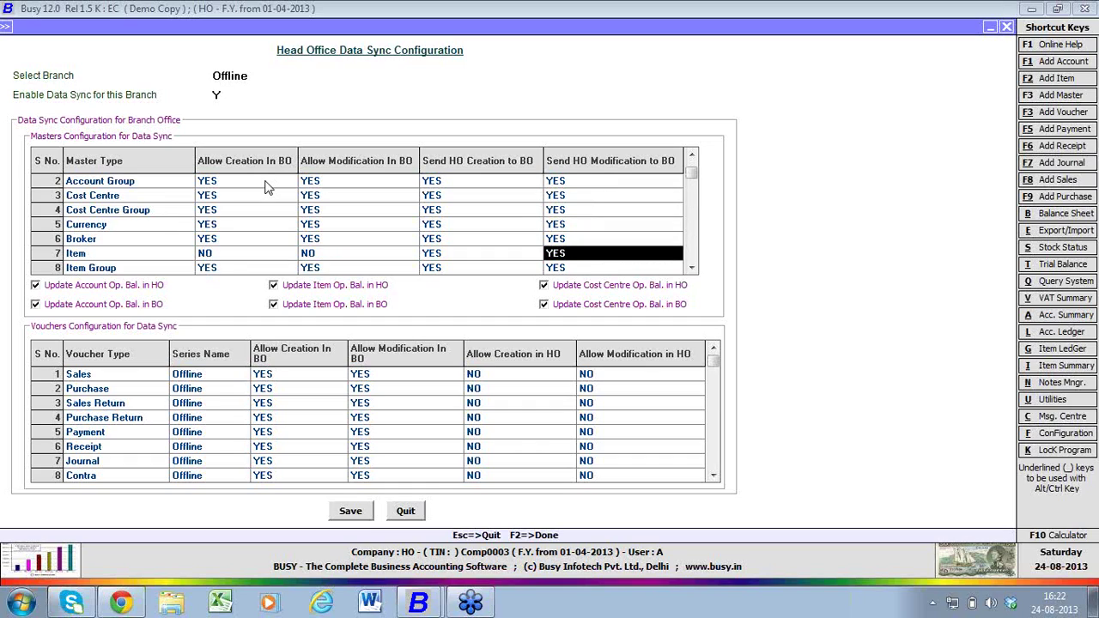
key("Left")
key("Left")
key("Left")
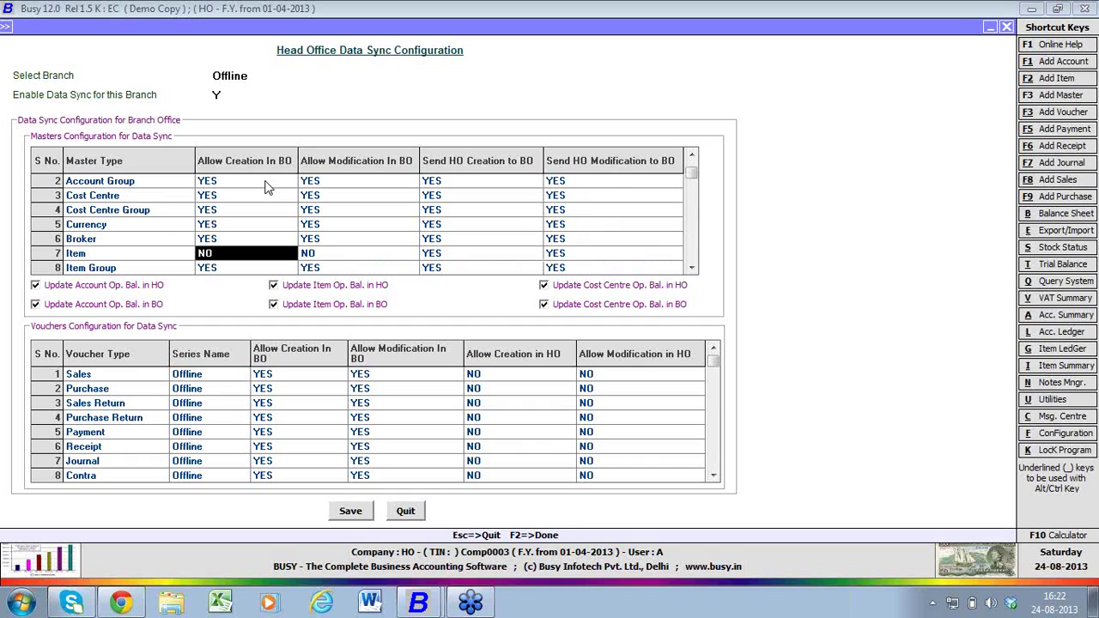
key("Return")
key("Return")
key("Return")
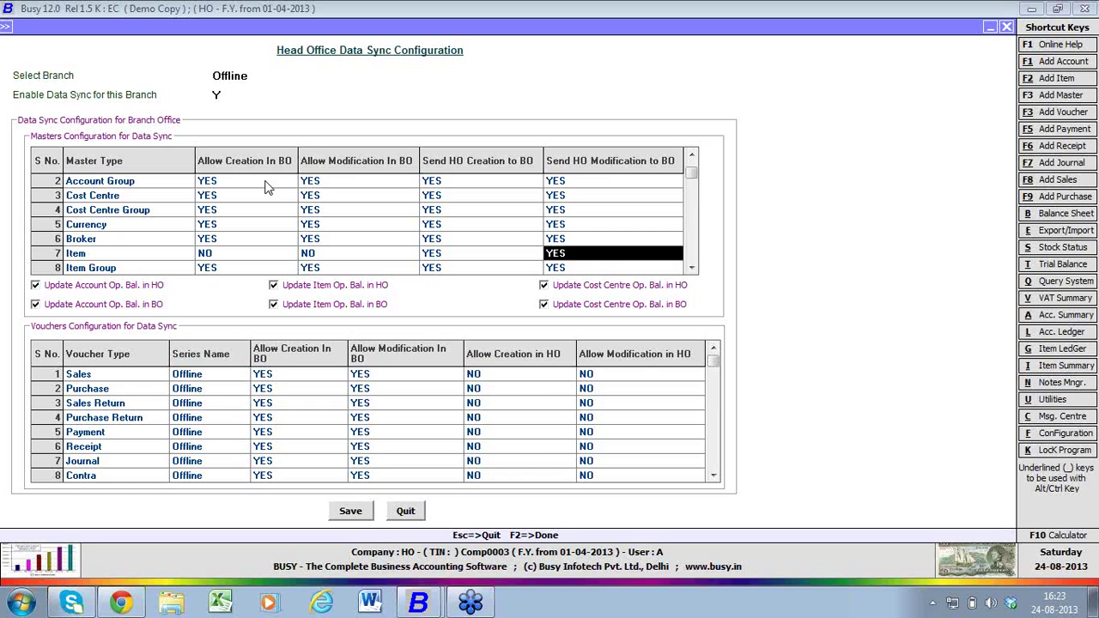
- Check the account opening balance update option, leaving it ticked, then move to the Sales row
left_click(128, 288)
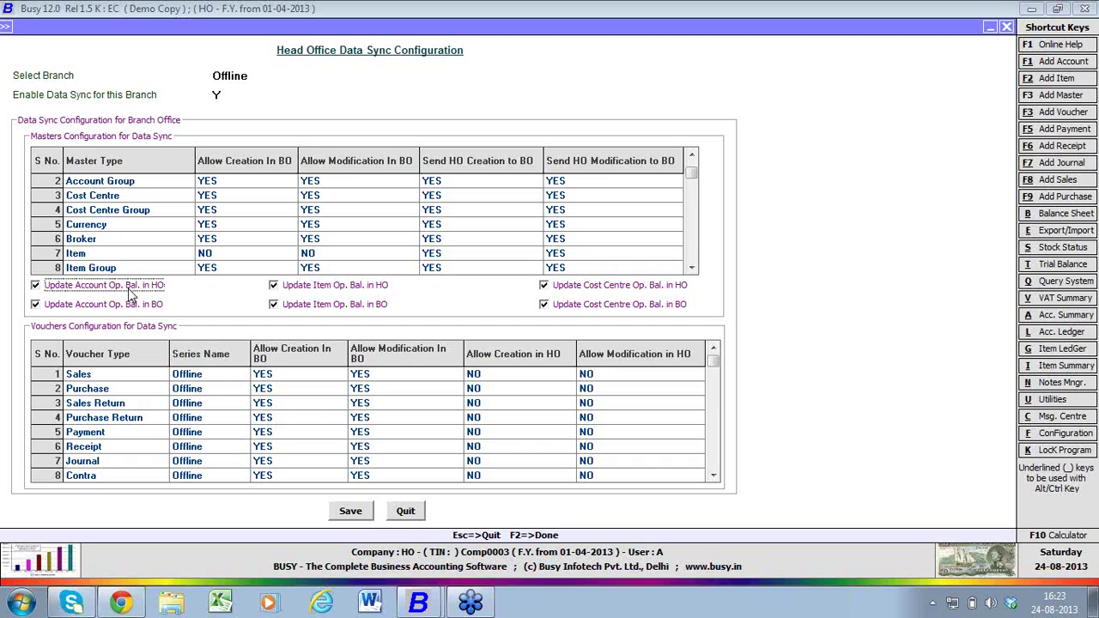
left_click(132, 307)
left_click(133, 308)
left_click(133, 308)
left_click(202, 381)
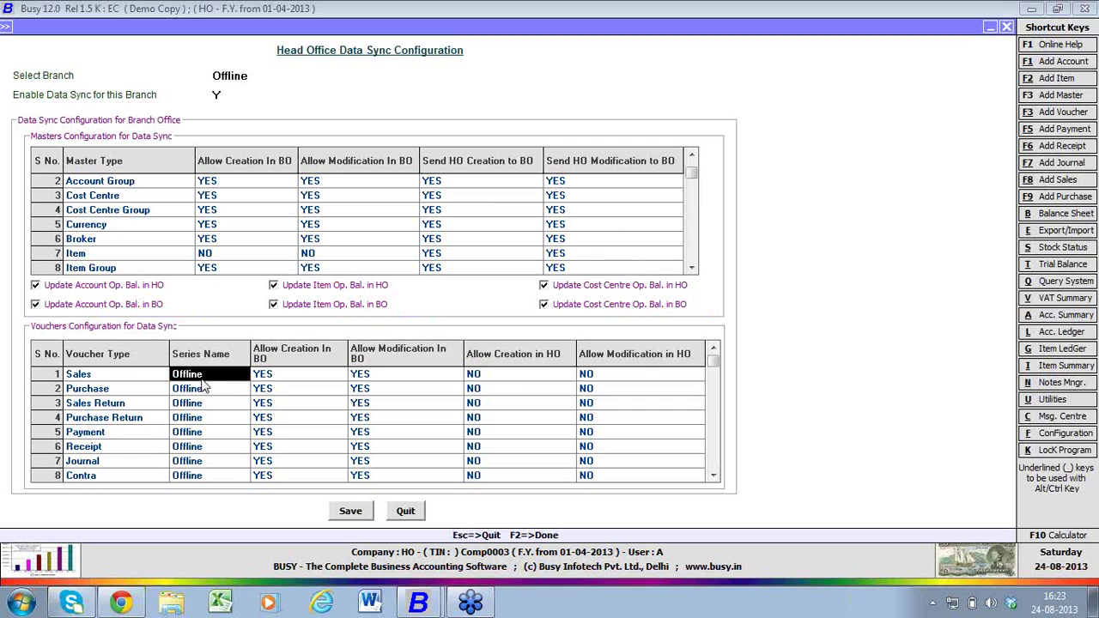
- Set Sales' Allow Modification in HO to Y, leaving its other values unchanged
key("Return")
key("Return")
key("Return")
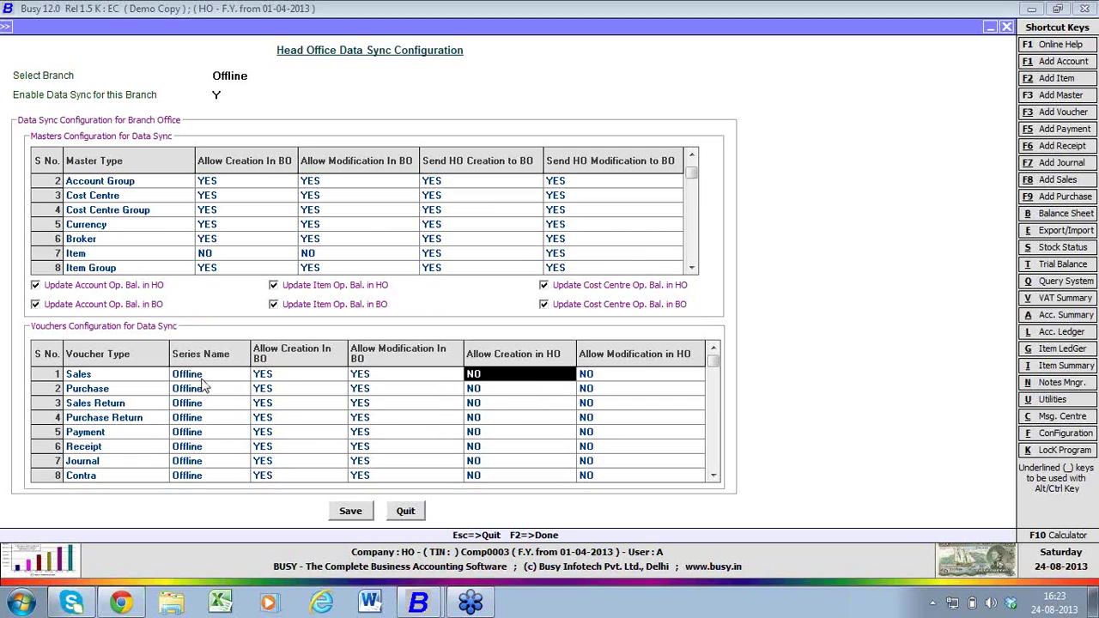
key("Left")
key("Left")
key("Return")
key("Return")
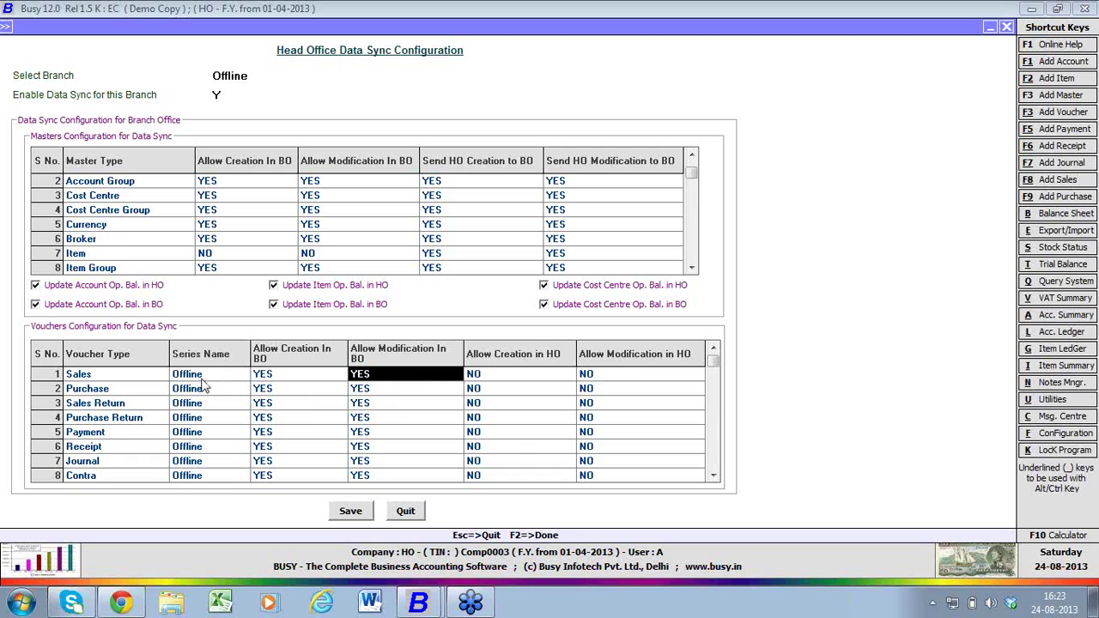
key("Left")
key("Return")
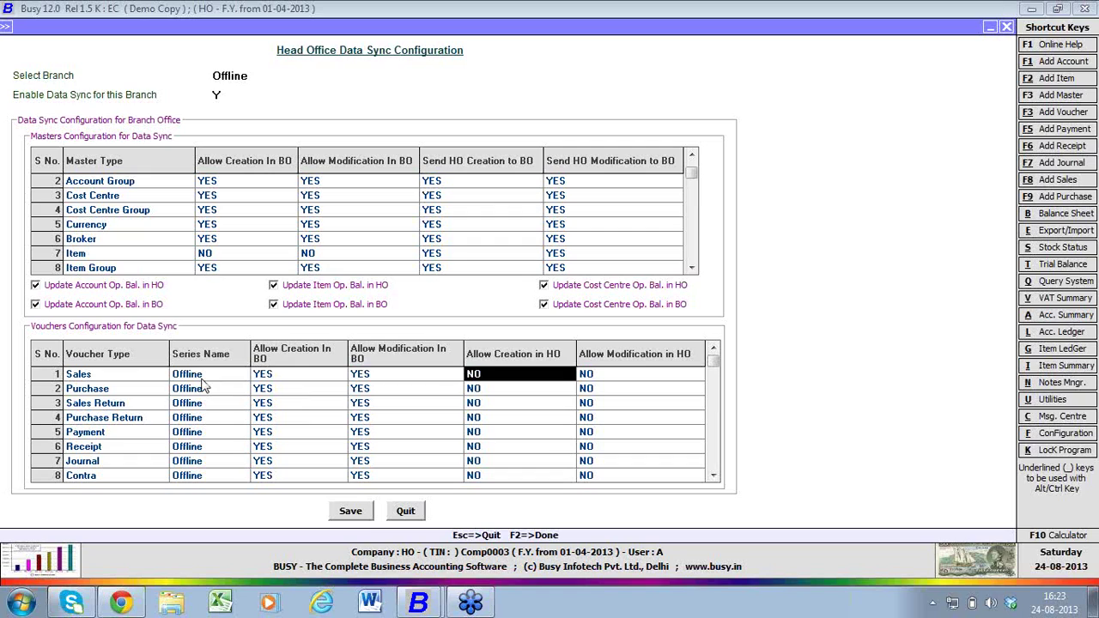
key("Return")
type("y")
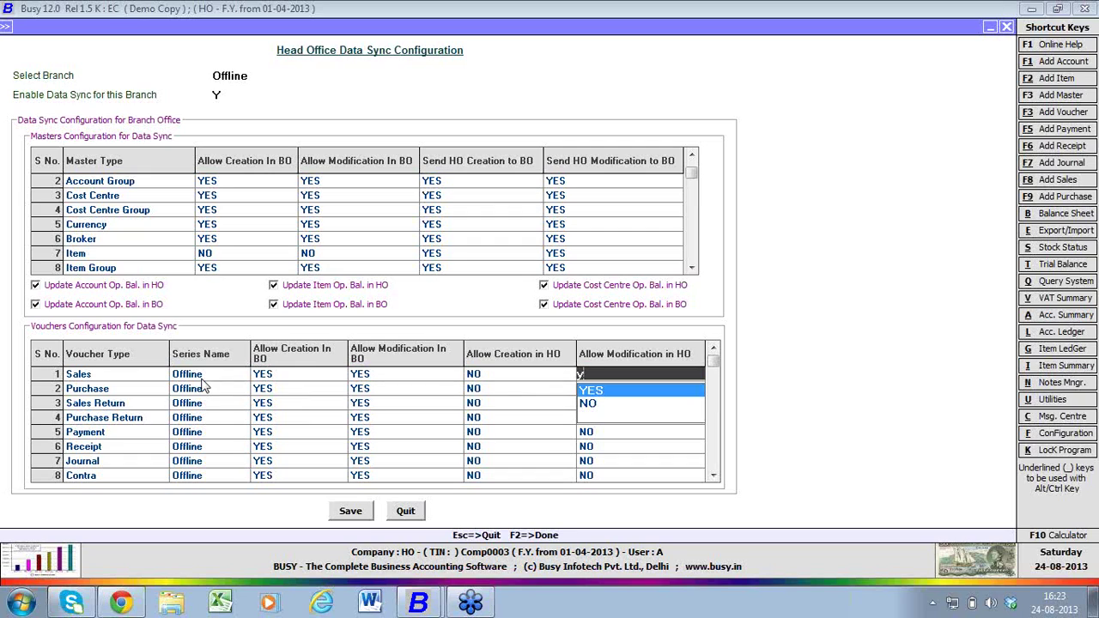
key("Return")
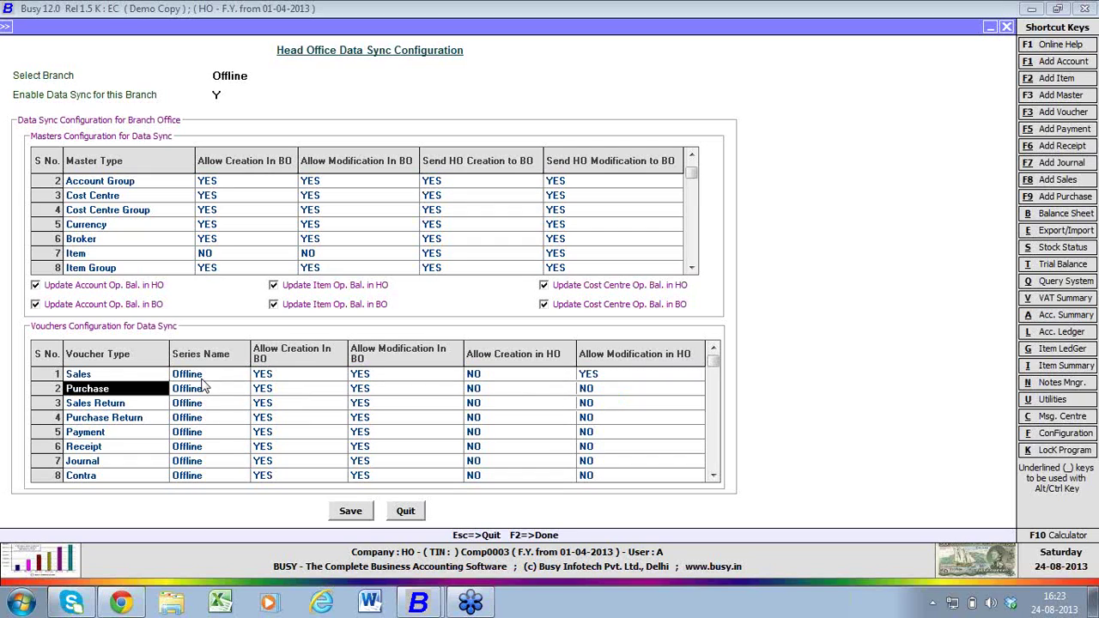
left_click(592, 380)
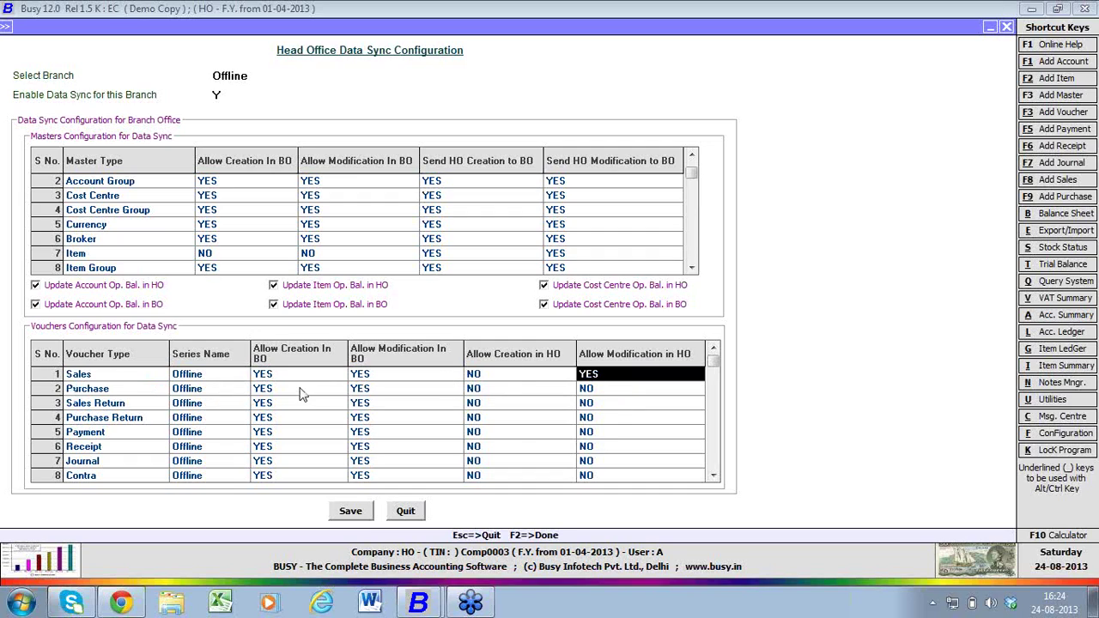
left_click(248, 381)
left_click(279, 382)
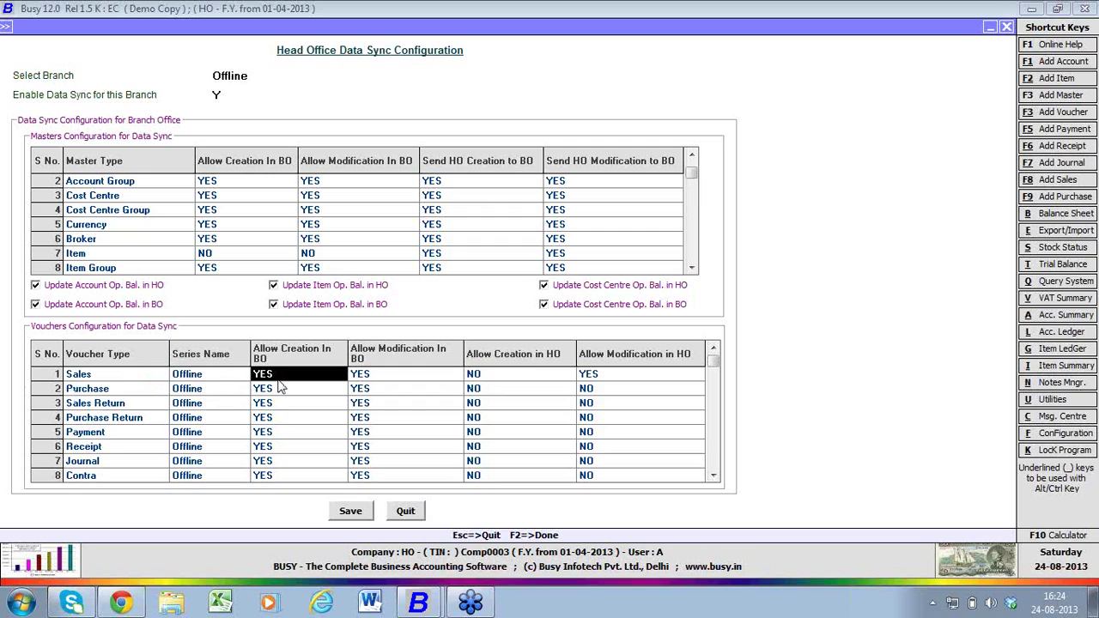
left_click(494, 382)
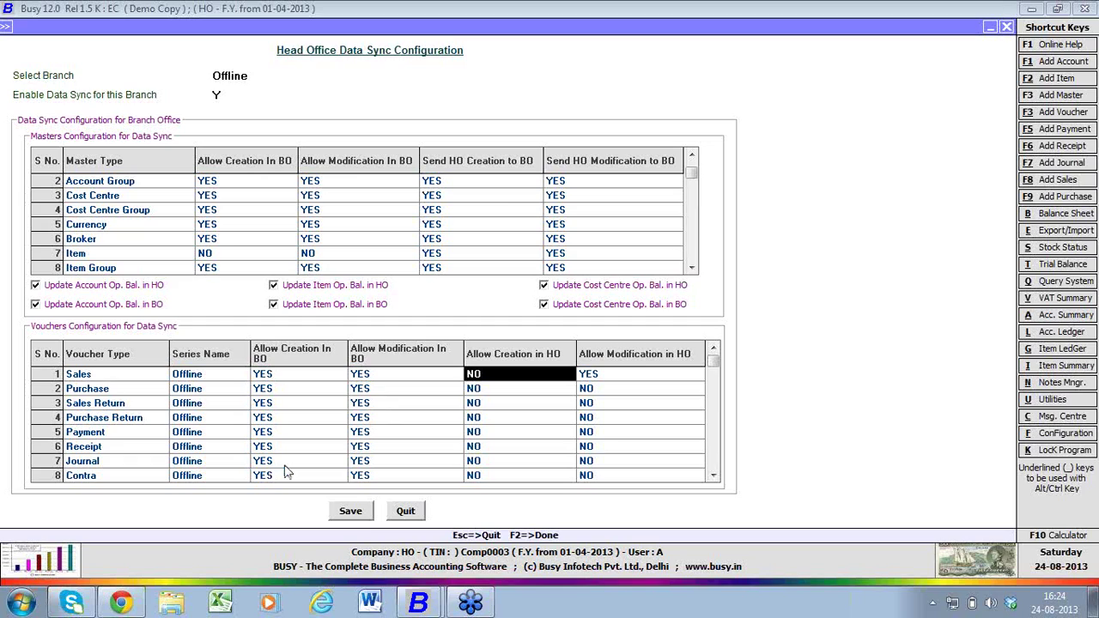
- Set Purchase to N, N, Y, Y and save the sync settings, accepting the series warning
left_click(288, 391)
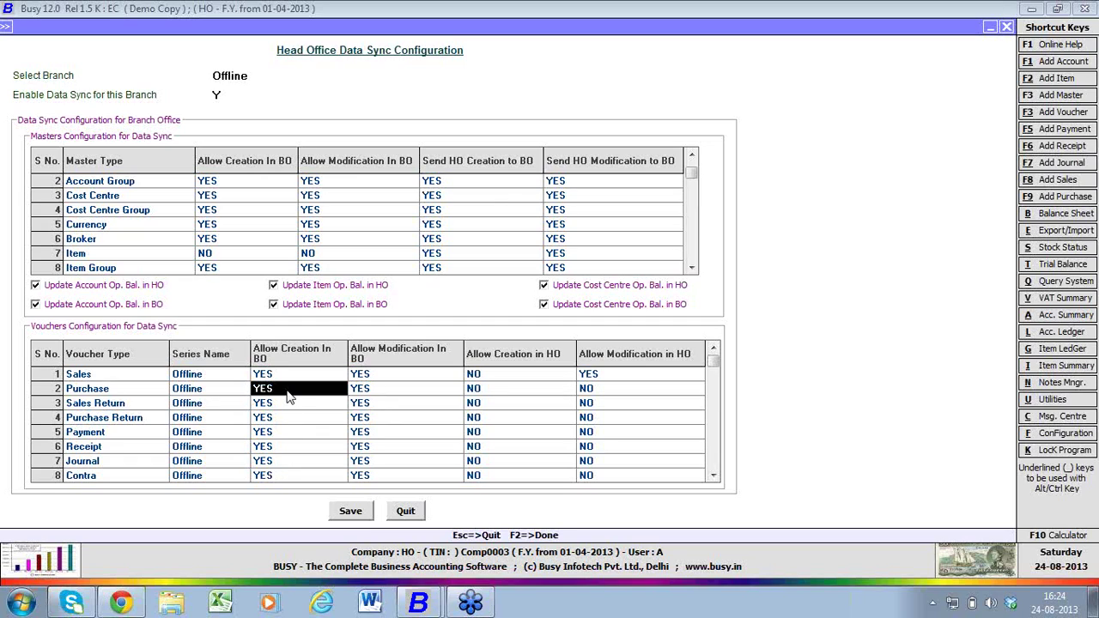
type("n")
key("Return")
type("n")
key("Return")
type("y")
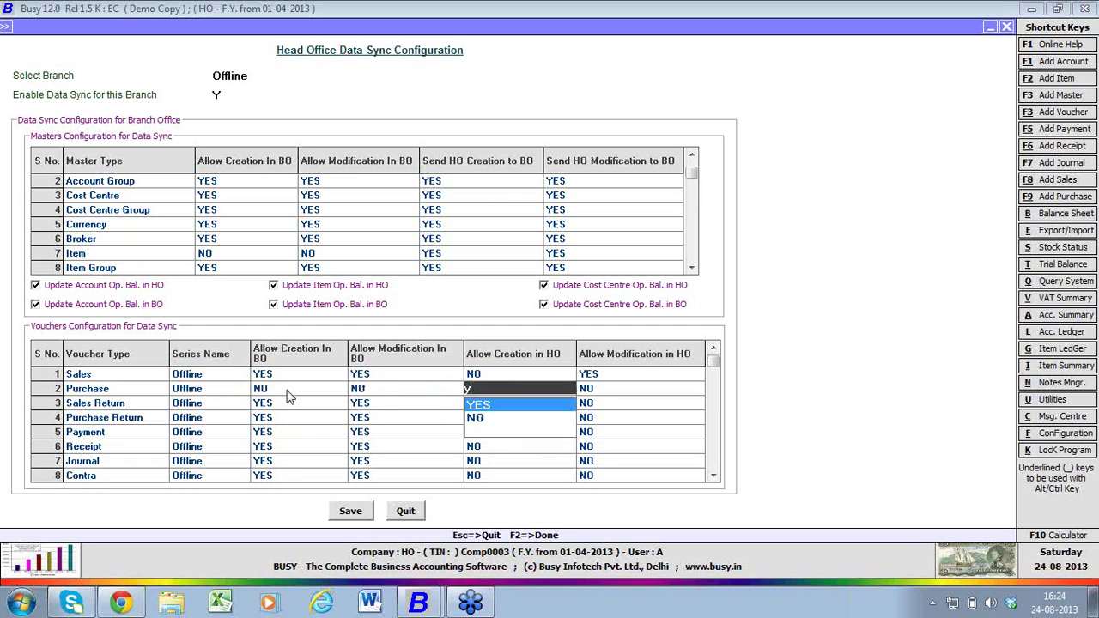
key("Return")
type("y")
key("Return")
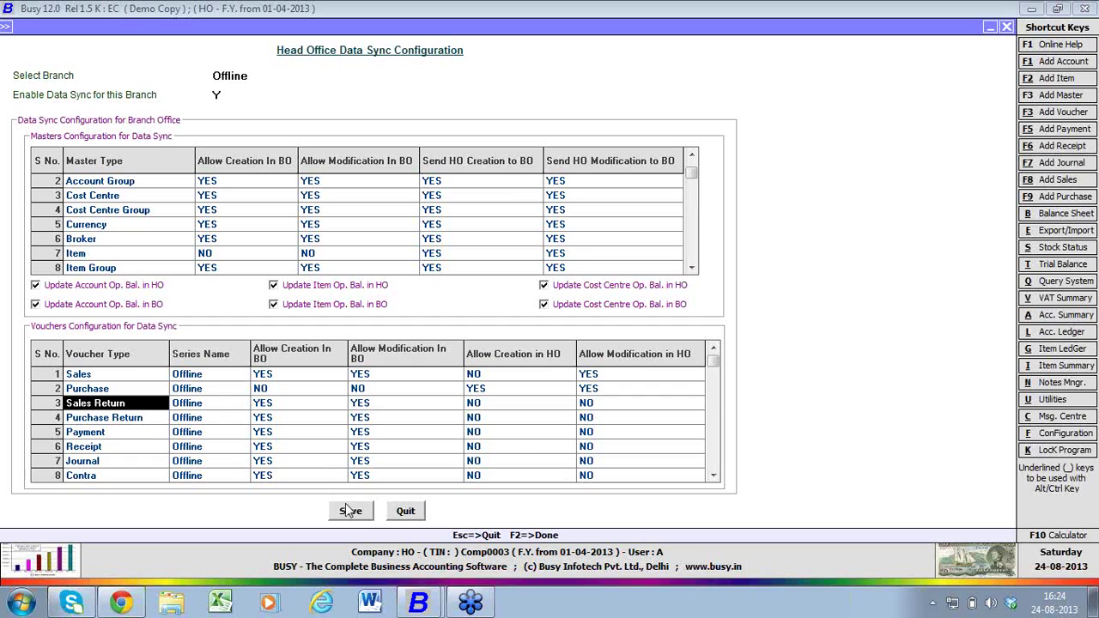
left_click(347, 510)
left_click(595, 338)
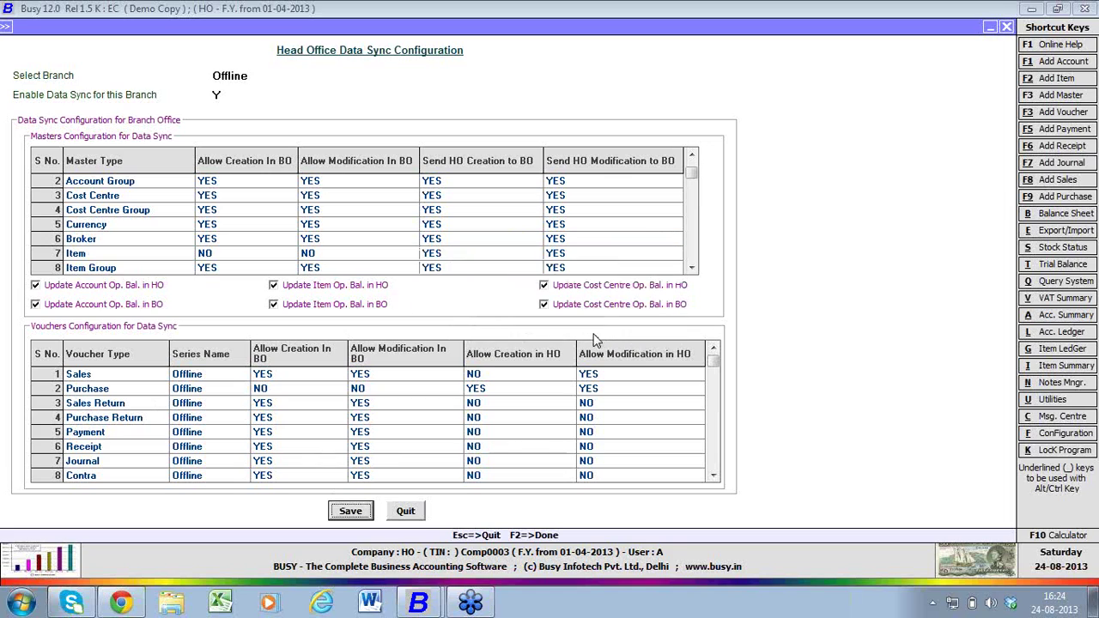
- Acknowledge Data Saved, quit the sync form, save Enterprise Features and exit Features/Options
left_click(646, 330)
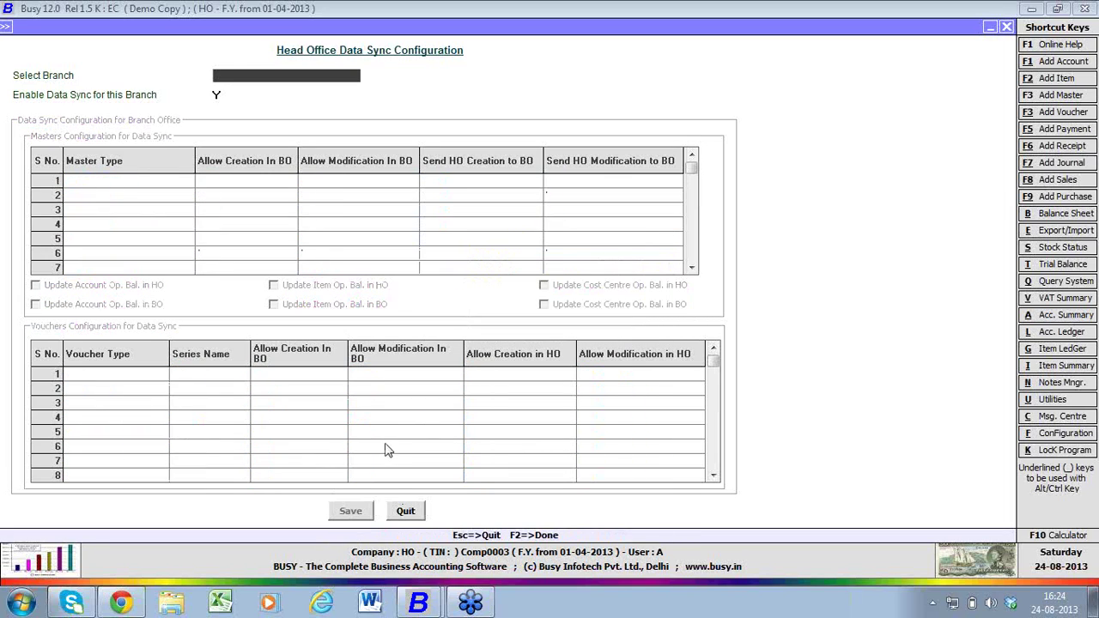
left_click(407, 512)
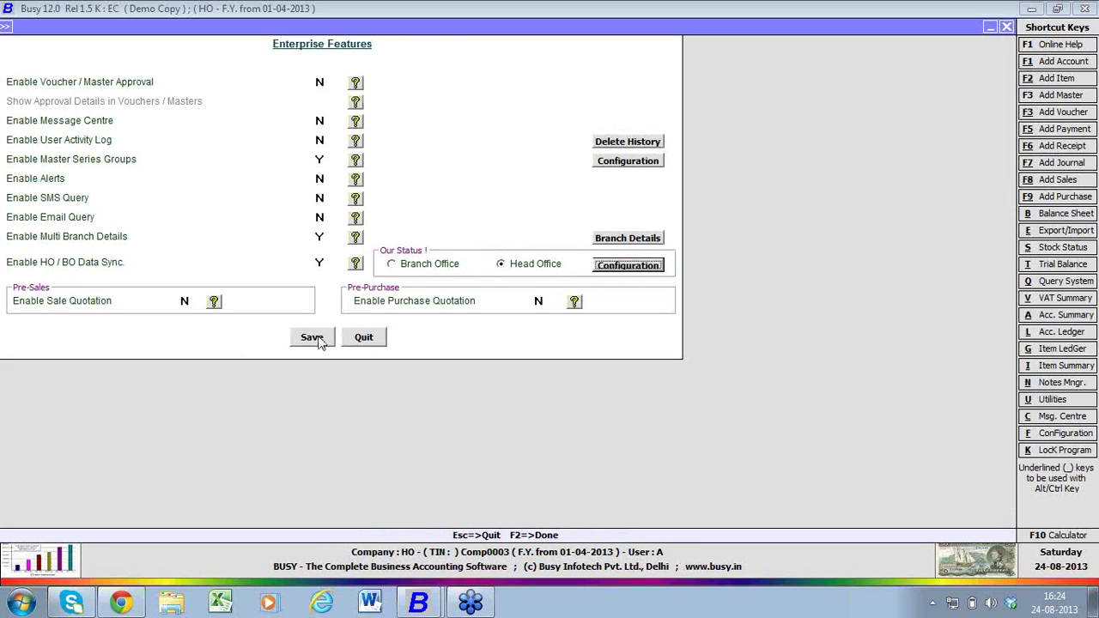
left_click(313, 338)
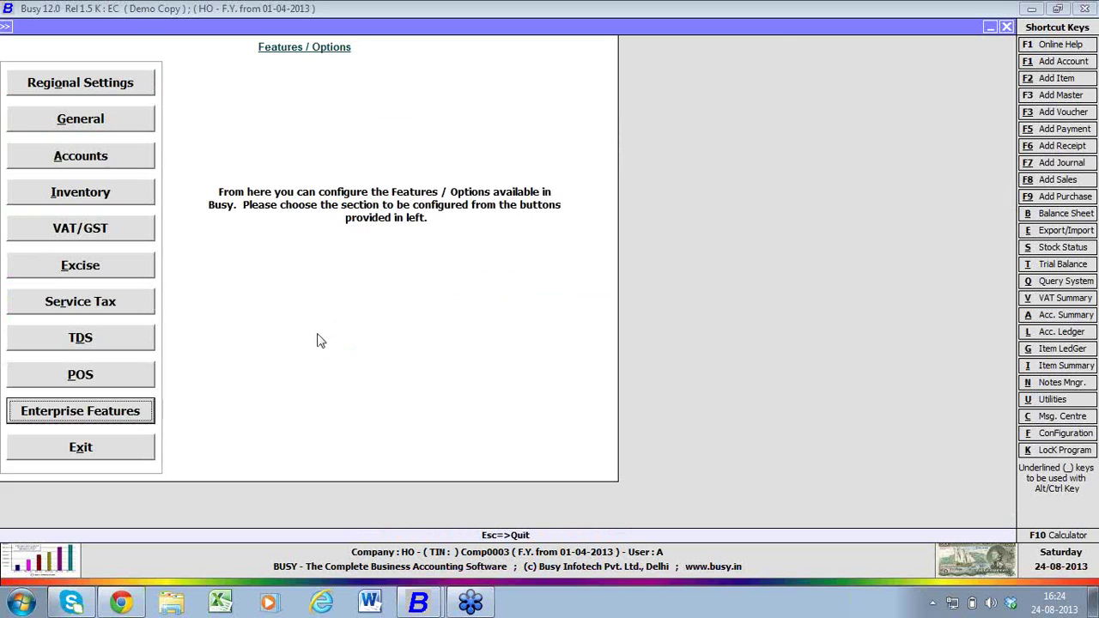
left_click(148, 459)
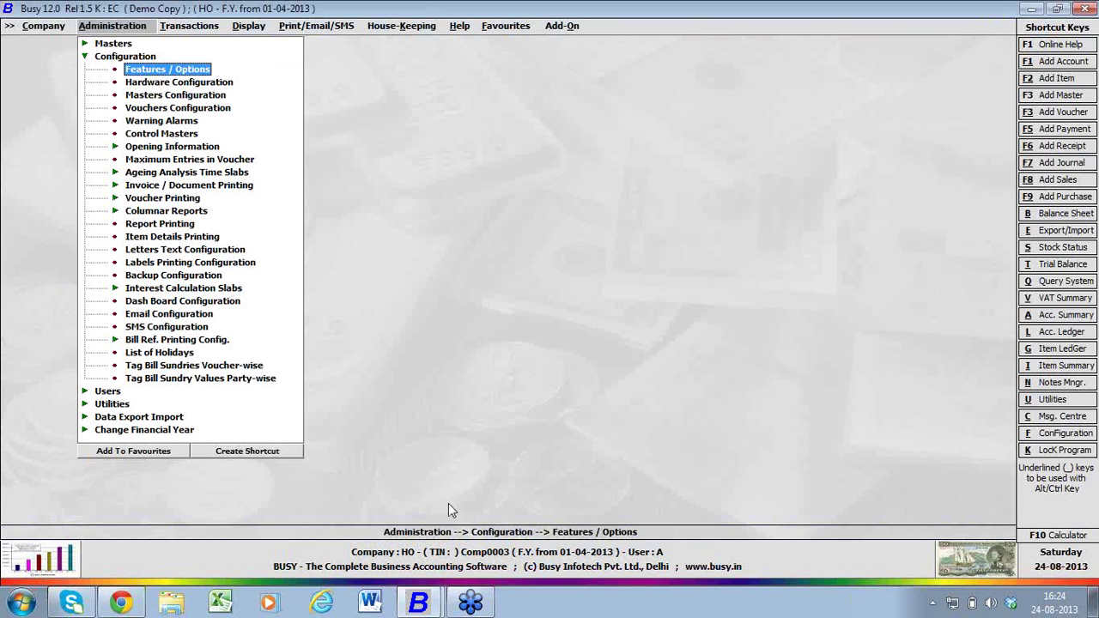
- Minimize the HO window and switch to the BUSY window with no company open
left_click(1031, 10)
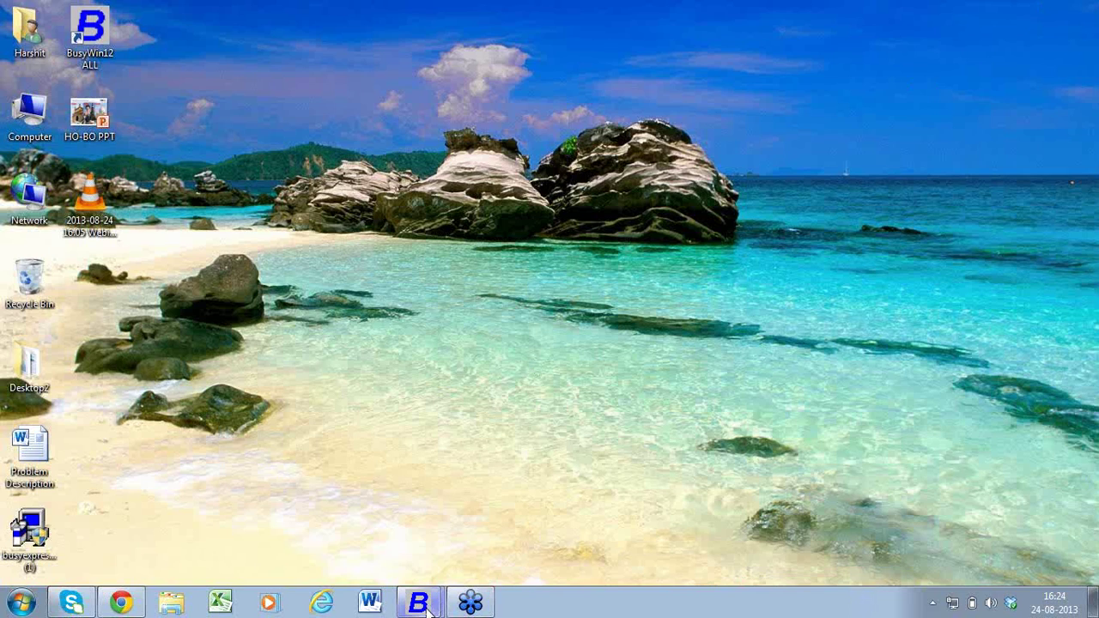
mouse_move(425, 606)
left_click(414, 566)
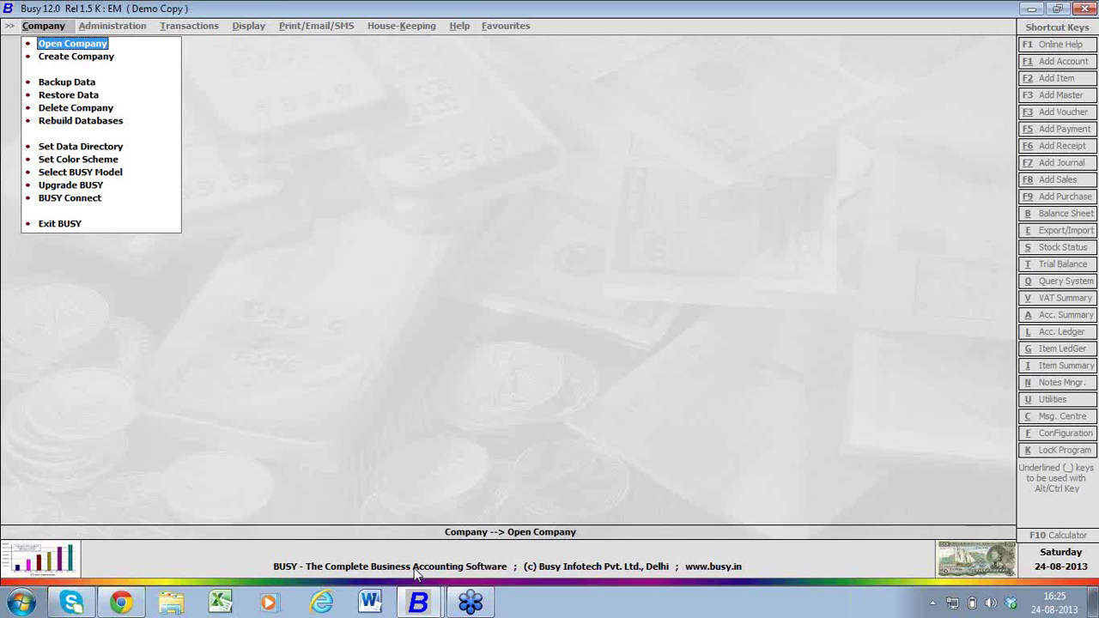
- Create company 'Offline Branch' with India, Delhi and default dates, then dismiss the success message
key("Down")
key("Return")
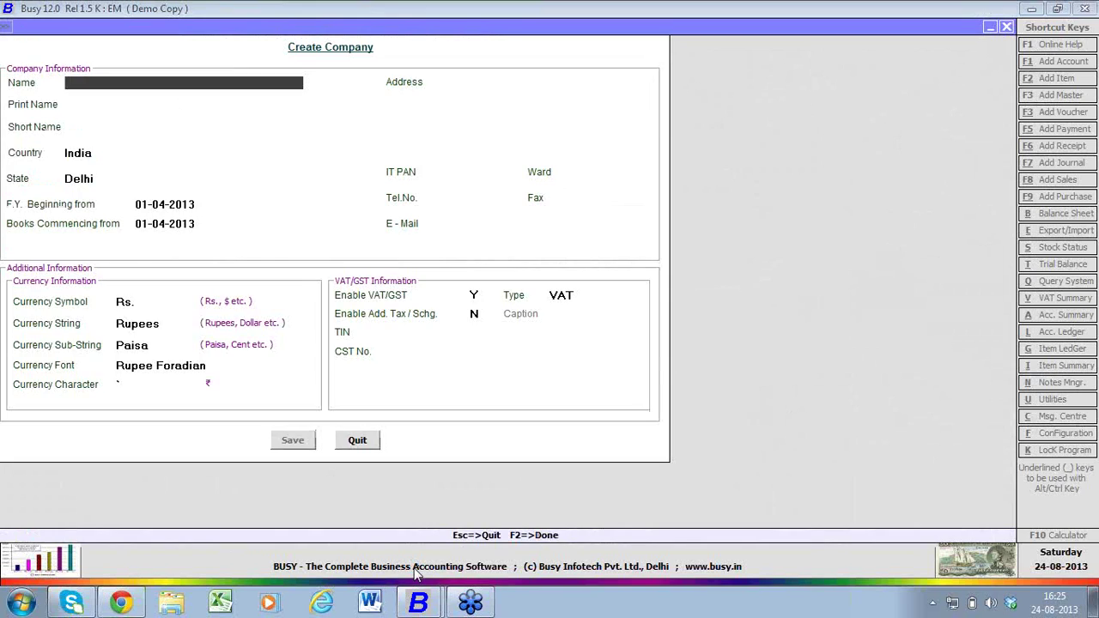
type("offline branch")
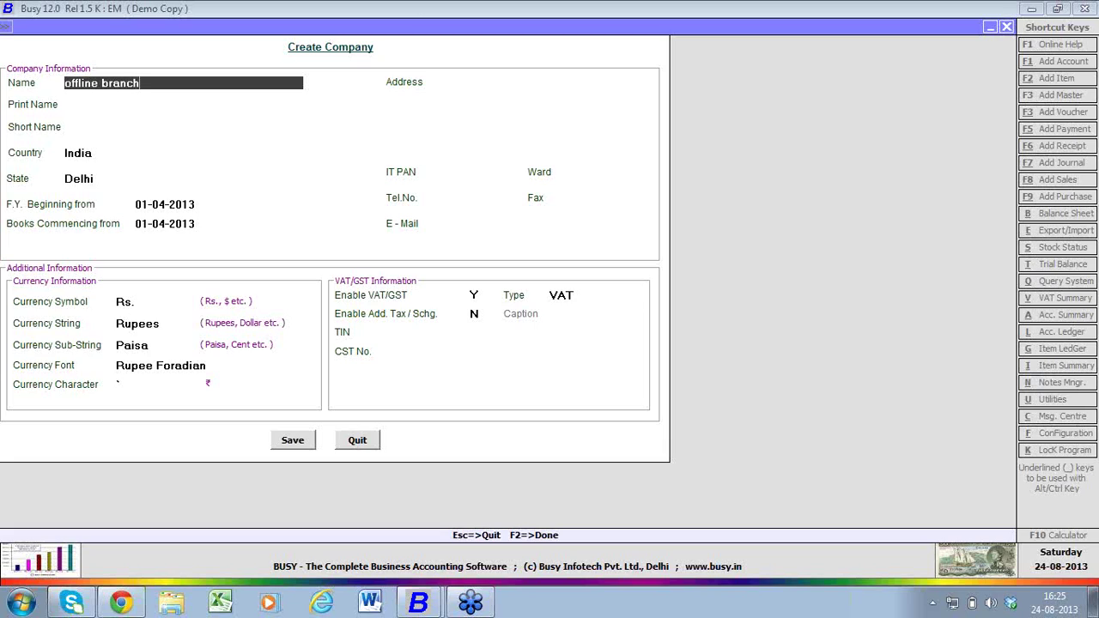
key("Return")
key("Return")
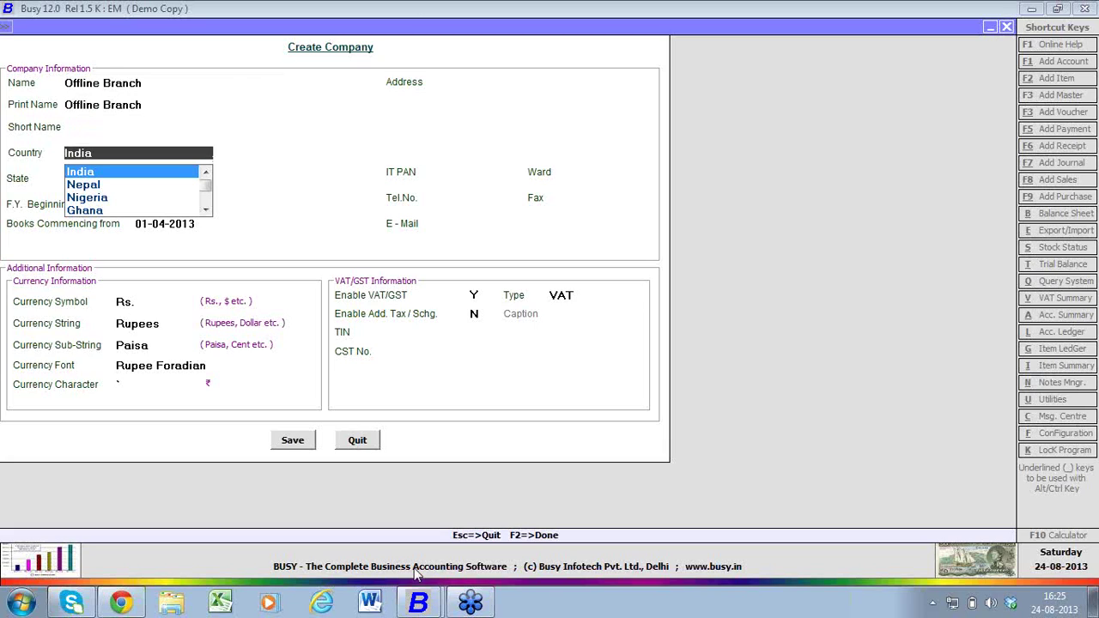
key("Return")
key("Return")
key("Return")
key("Return")
key("Return")
key("Return")
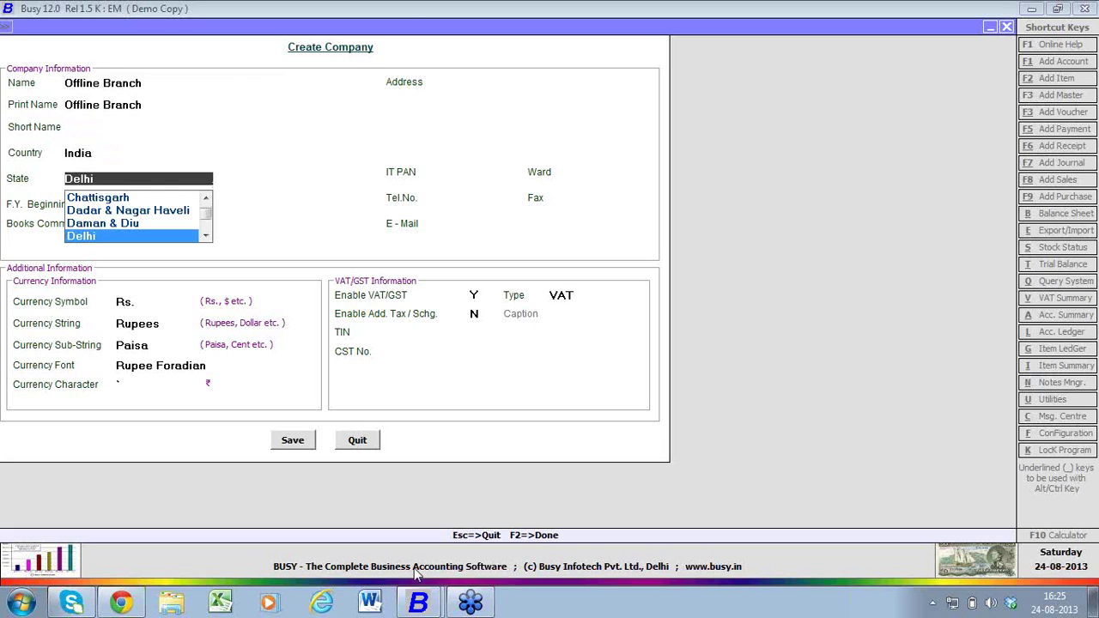
key("Return")
key("Return")
key("Return")
key("Return")
key("Return")
key("Return")
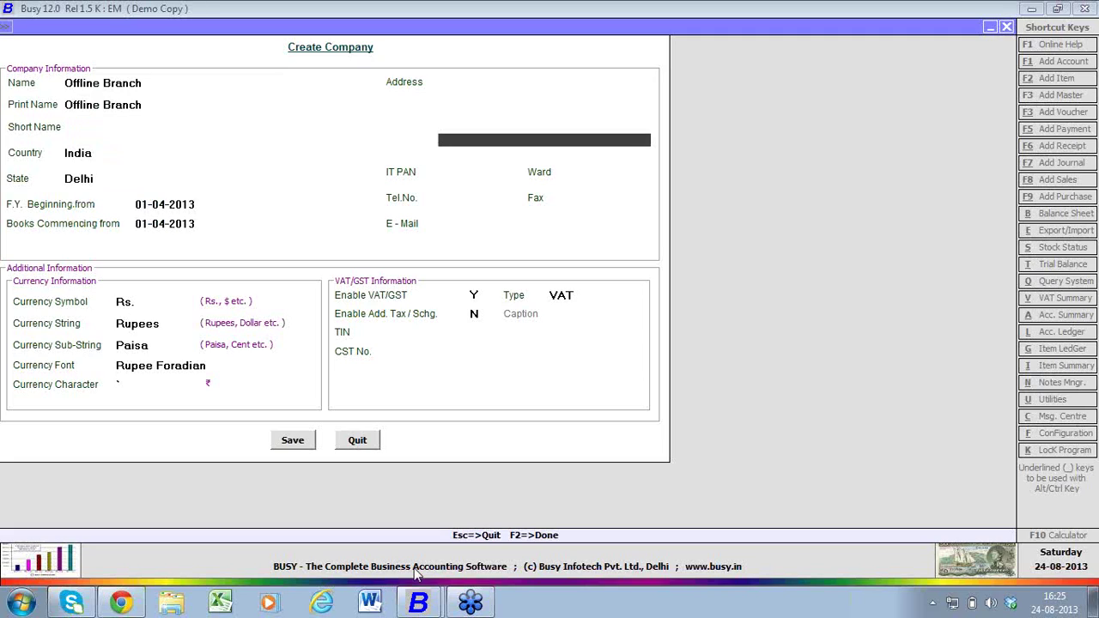
key("Return")
key("Return")
key("Return")
key("Return")
key("Return")
key("Return")
key("Return")
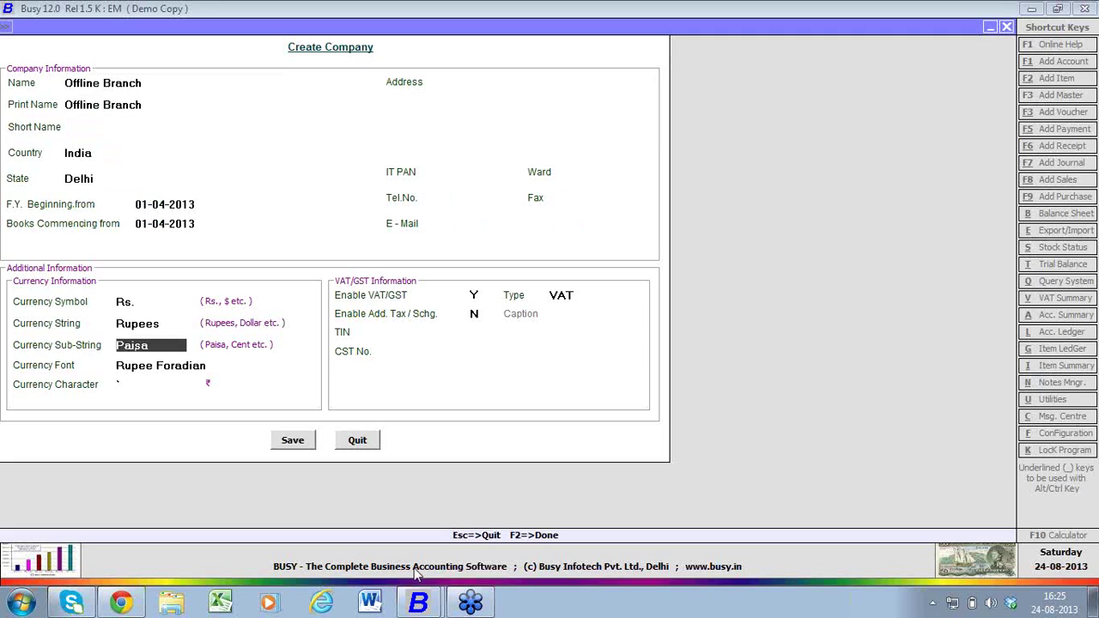
key("Return")
key("Return")
key("Return")
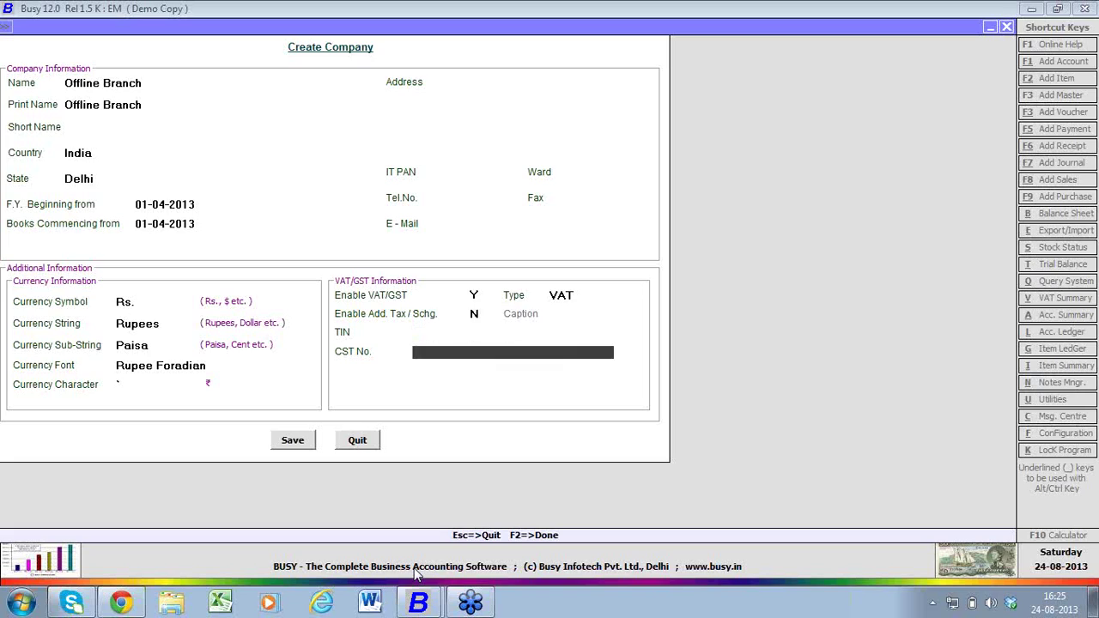
key("Return")
key("Return")
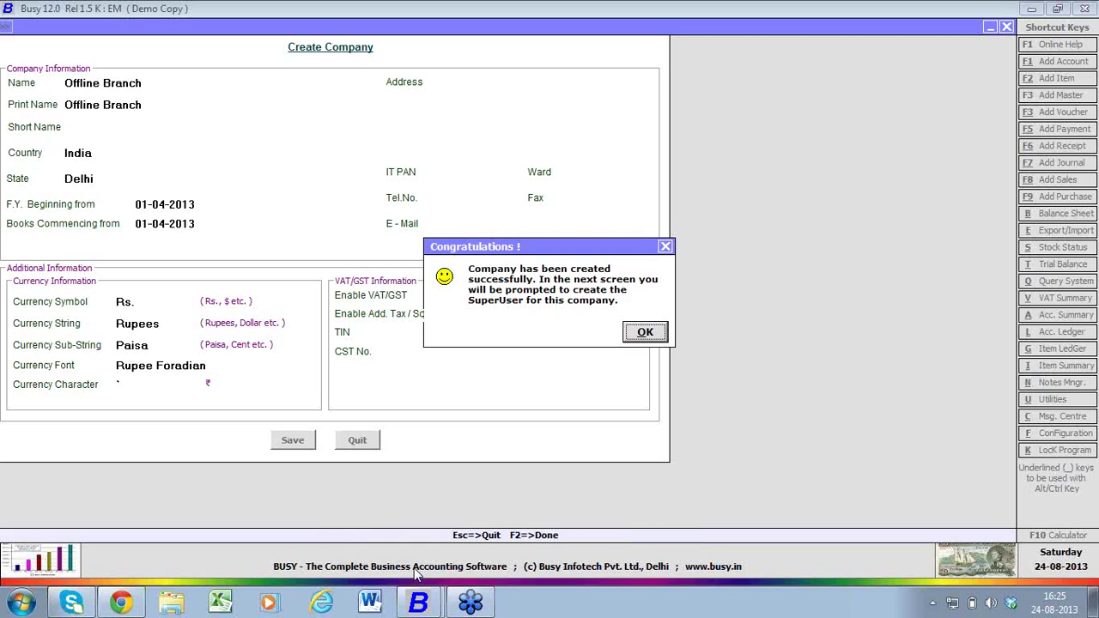
key("Return")
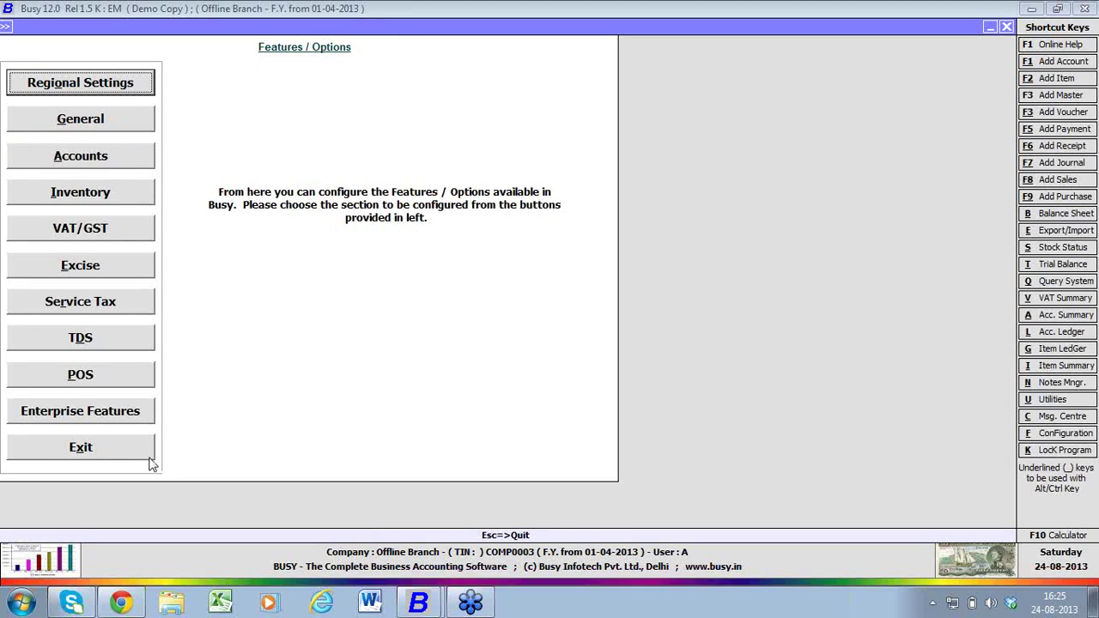
- Set Enable HO / BO Data Sync to Y and open the branch sync configuration
left_click(134, 419)
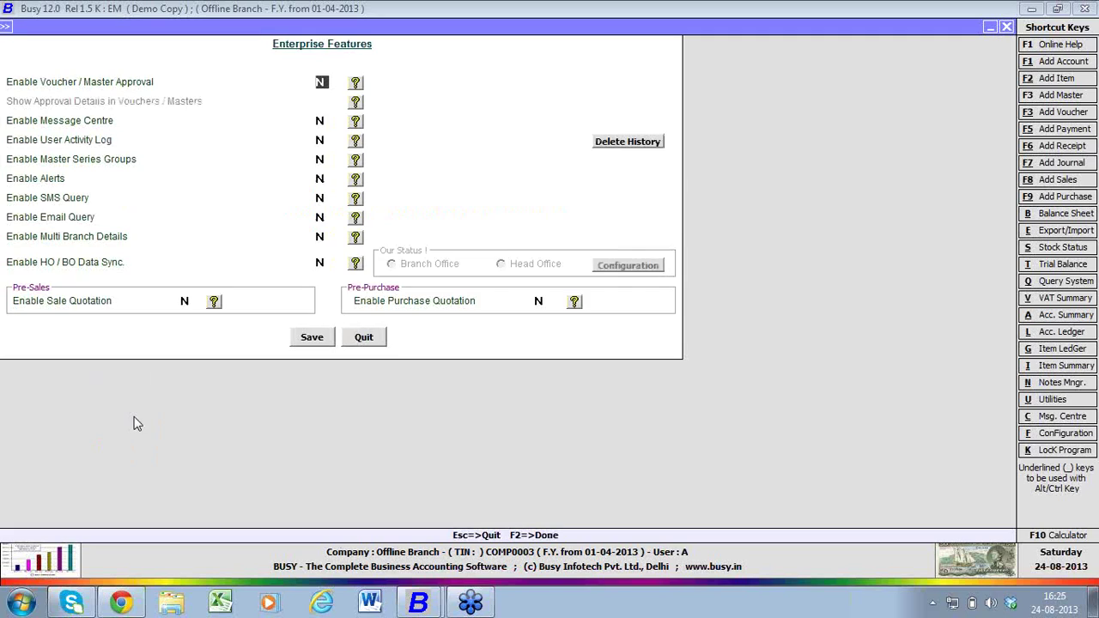
left_click(325, 262)
type("y")
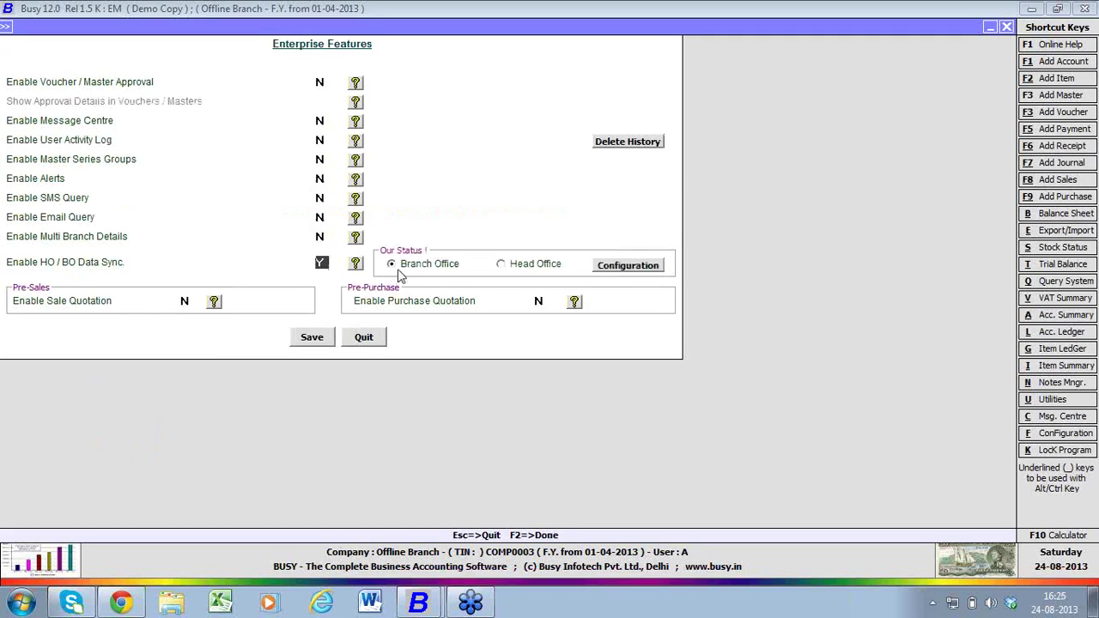
left_click(654, 272)
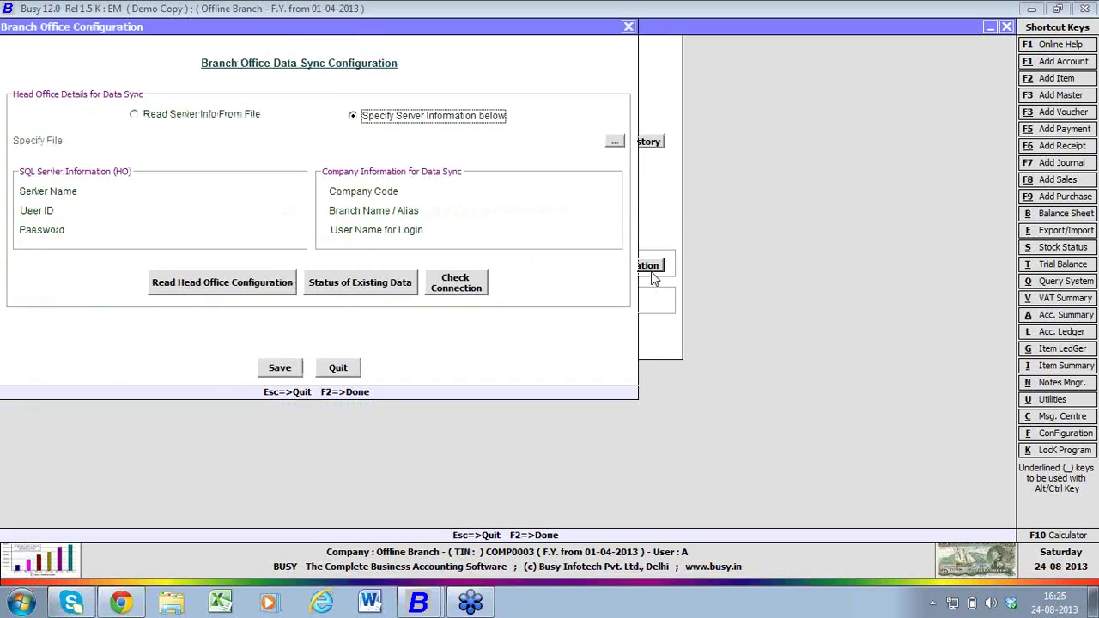
- Enter the HO server name, user ID 'sa' and the SQL password
left_click(233, 193)
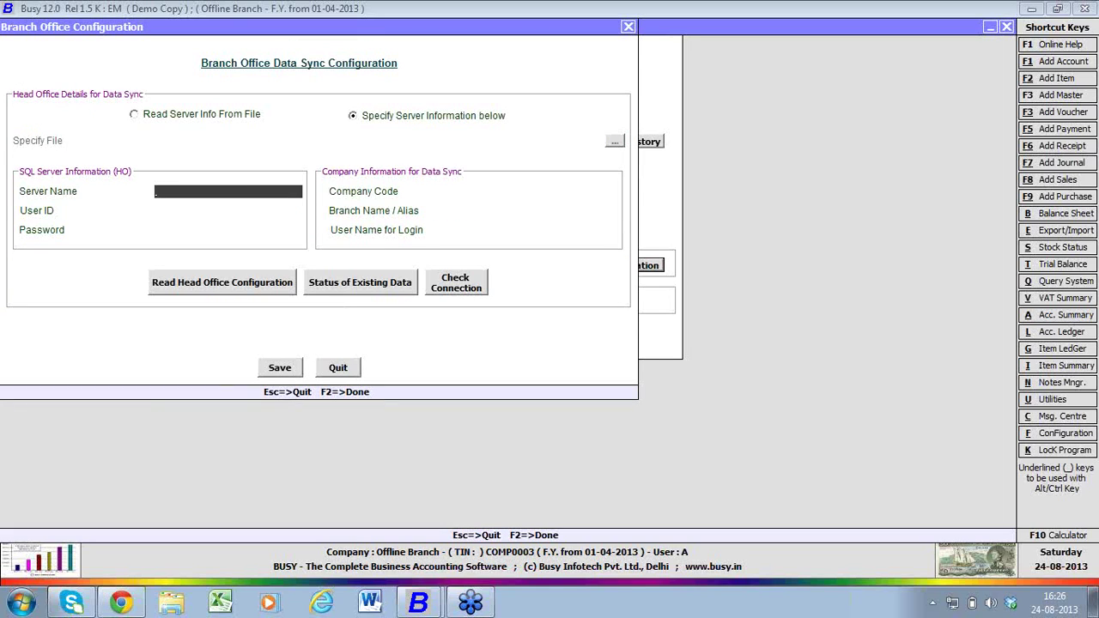
key("Return")
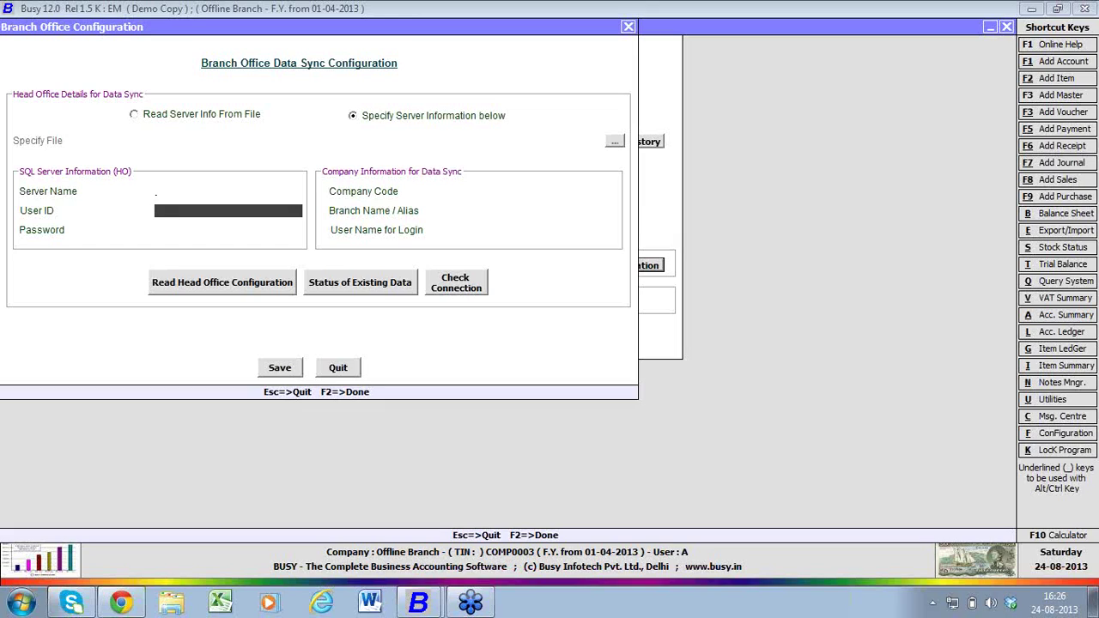
type("sa")
key("Return")
type("****")
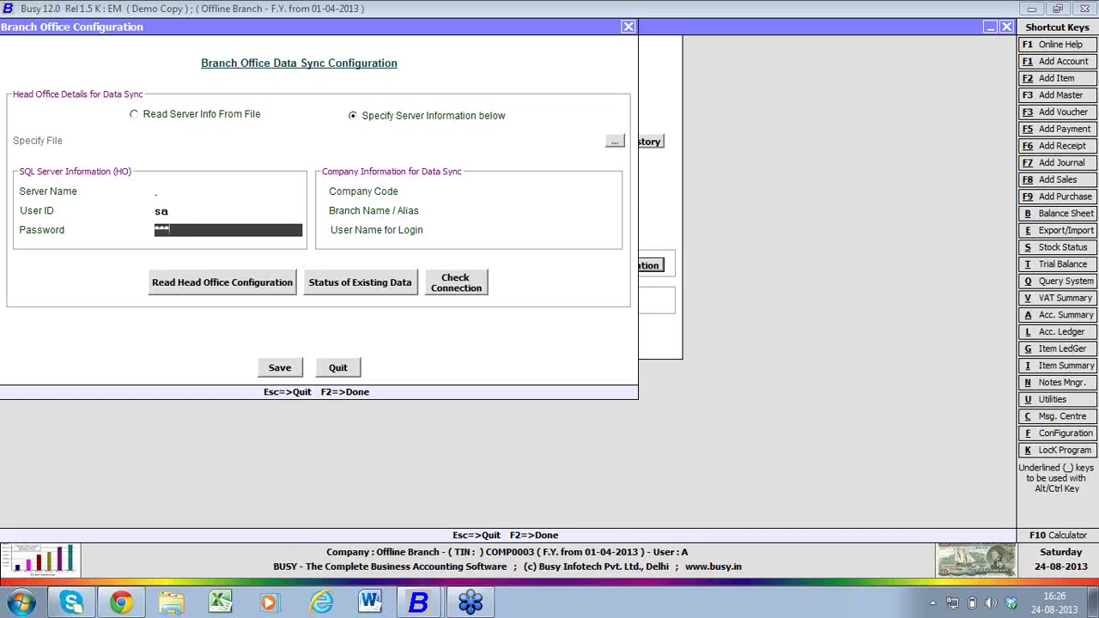
key("Return")
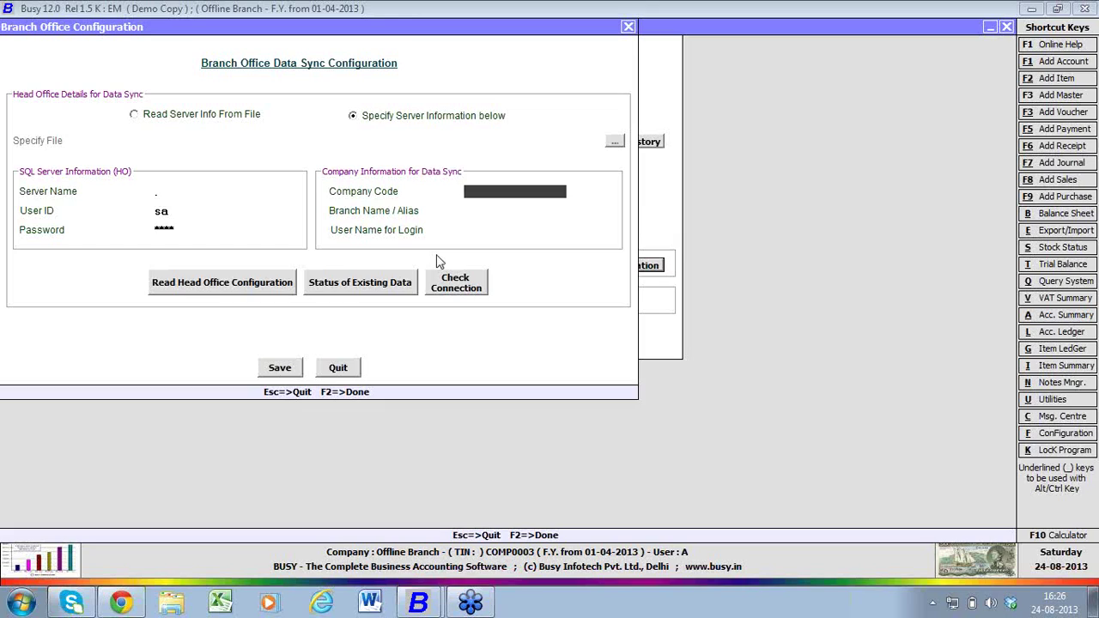
left_click(206, 227)
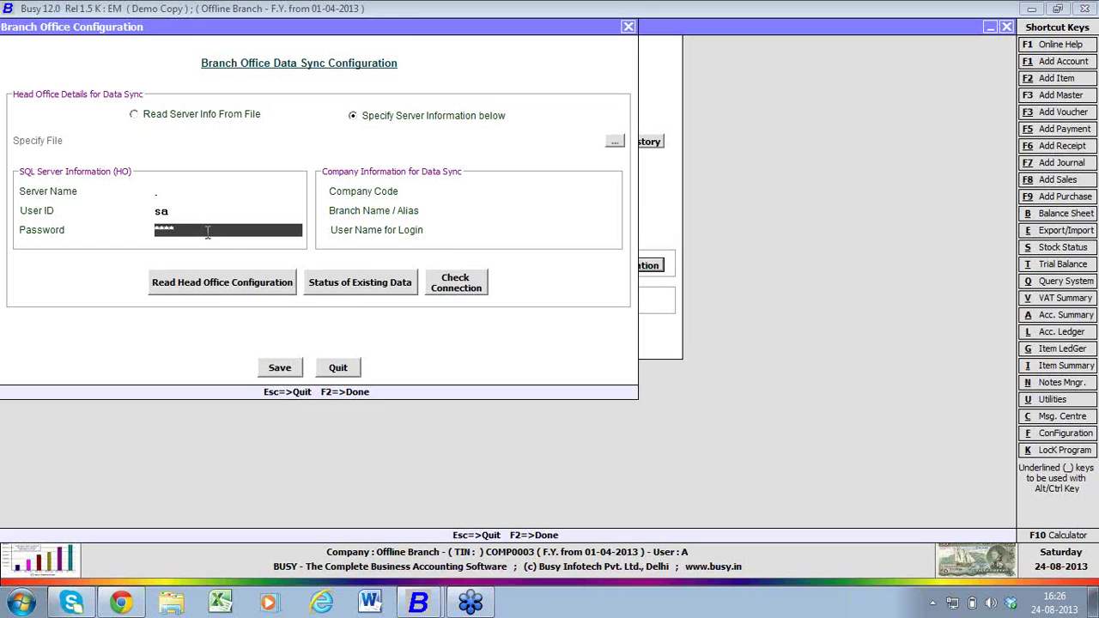
left_click(197, 191)
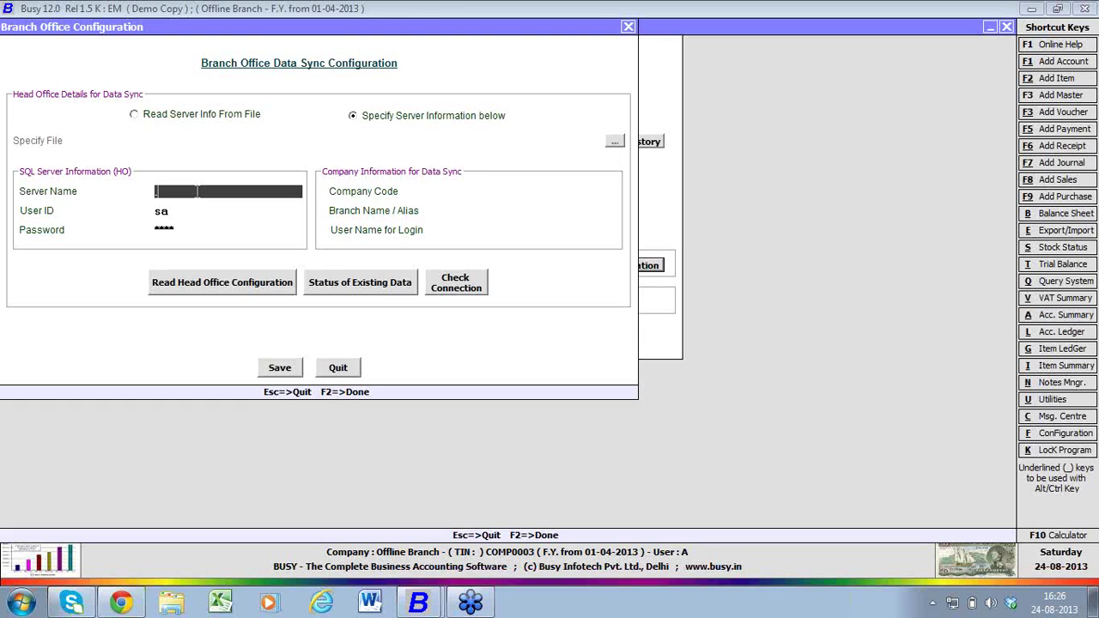
- Check the HO company window, then return to the Offline Branch window
mouse_move(415, 606)
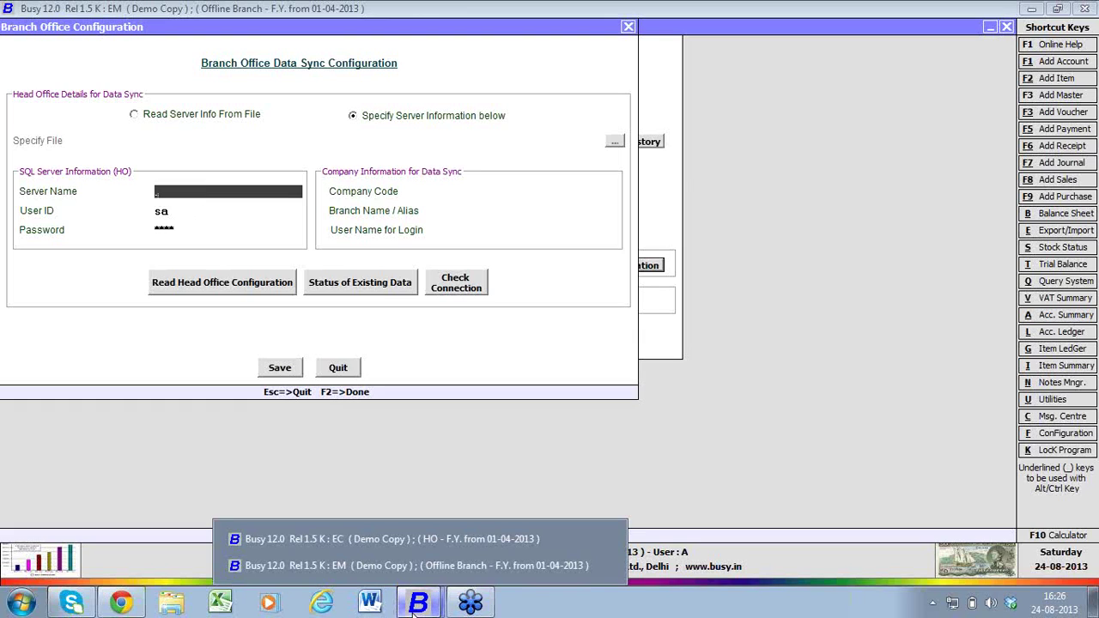
left_click(400, 538)
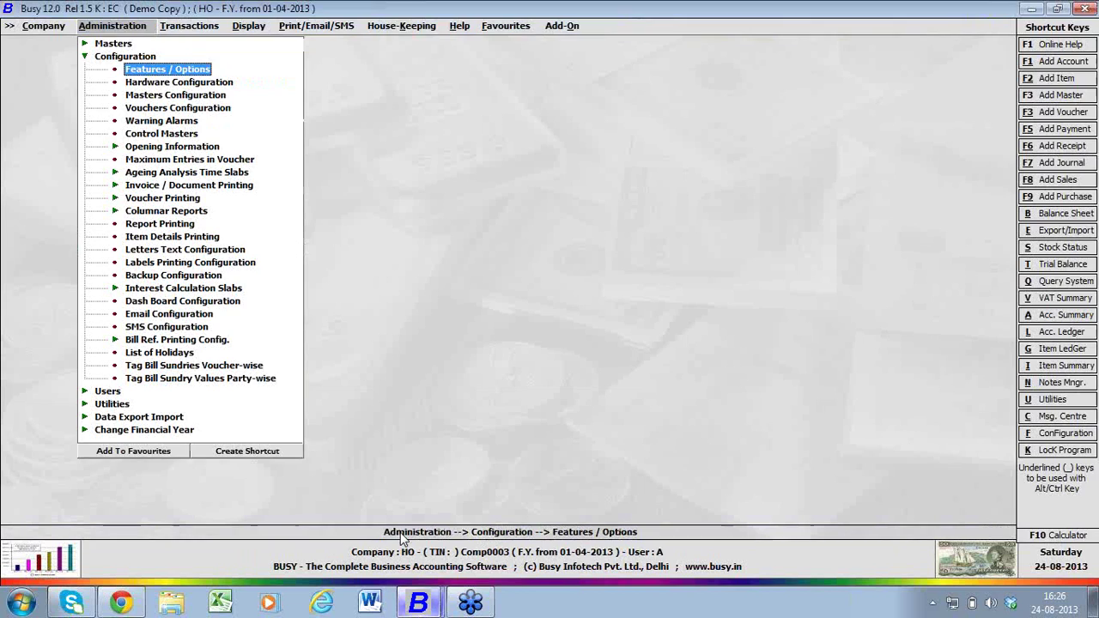
left_click(432, 605)
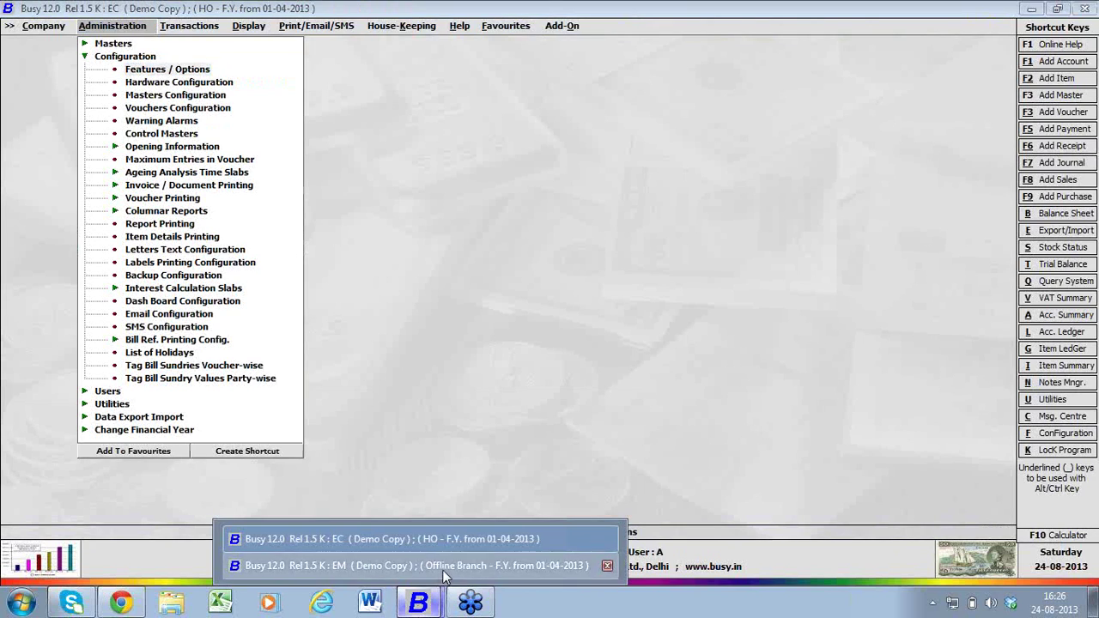
left_click(442, 567)
- Enter company code Comp0003 and branch name Offline
left_click(482, 188)
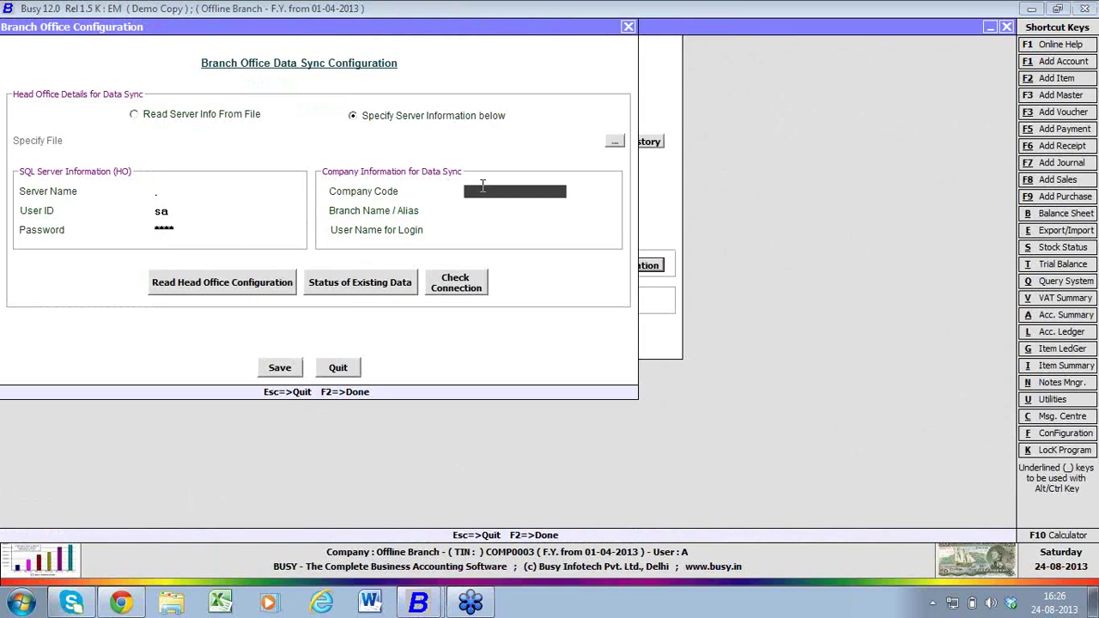
type("comp0003")
key("Return")
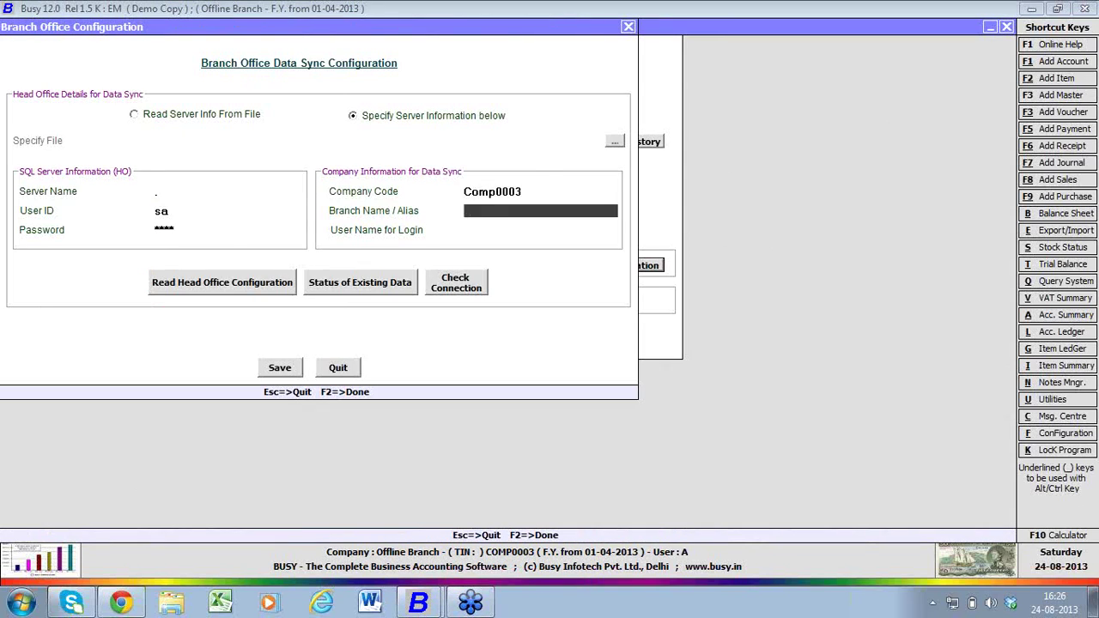
type("offline")
key("Return")
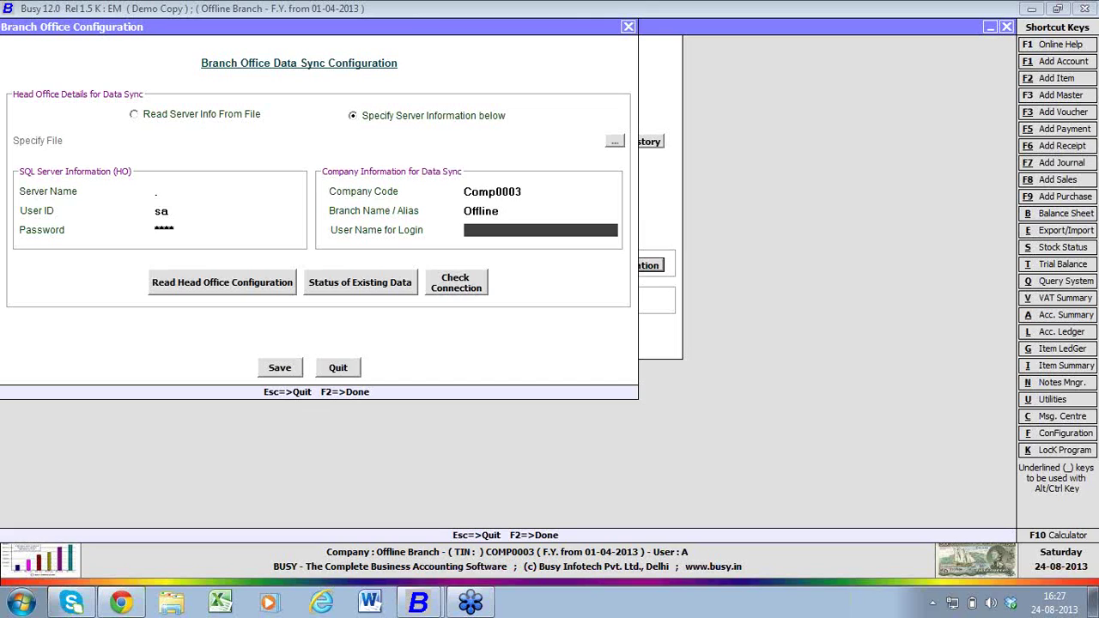
- Set the login user name to Offline and read the head office configuration
left_click(534, 192)
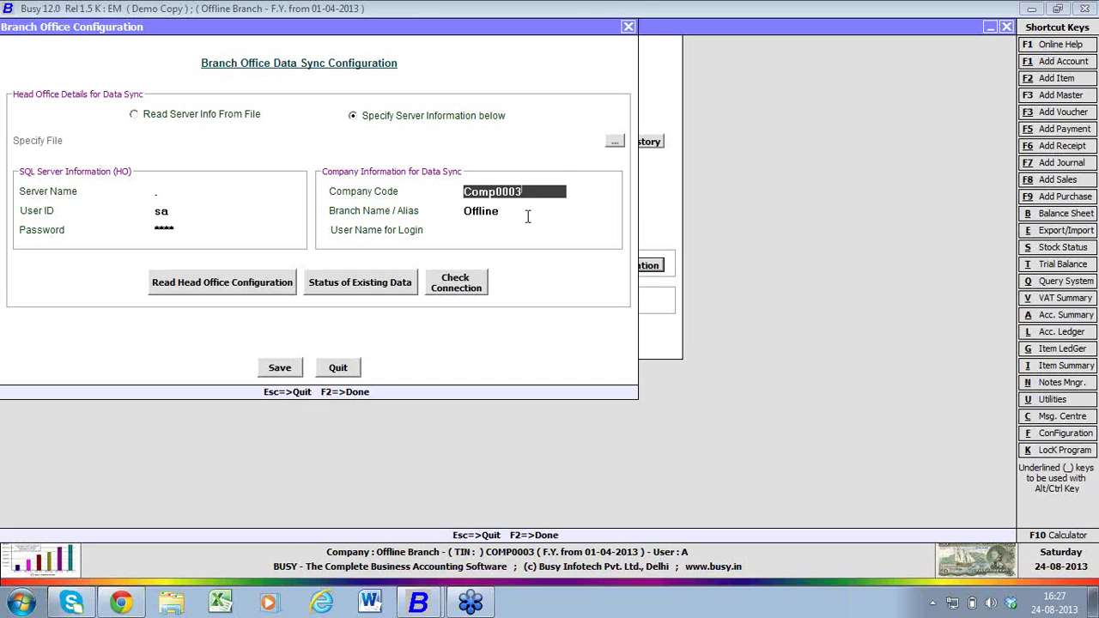
left_click(525, 211)
left_click(520, 234)
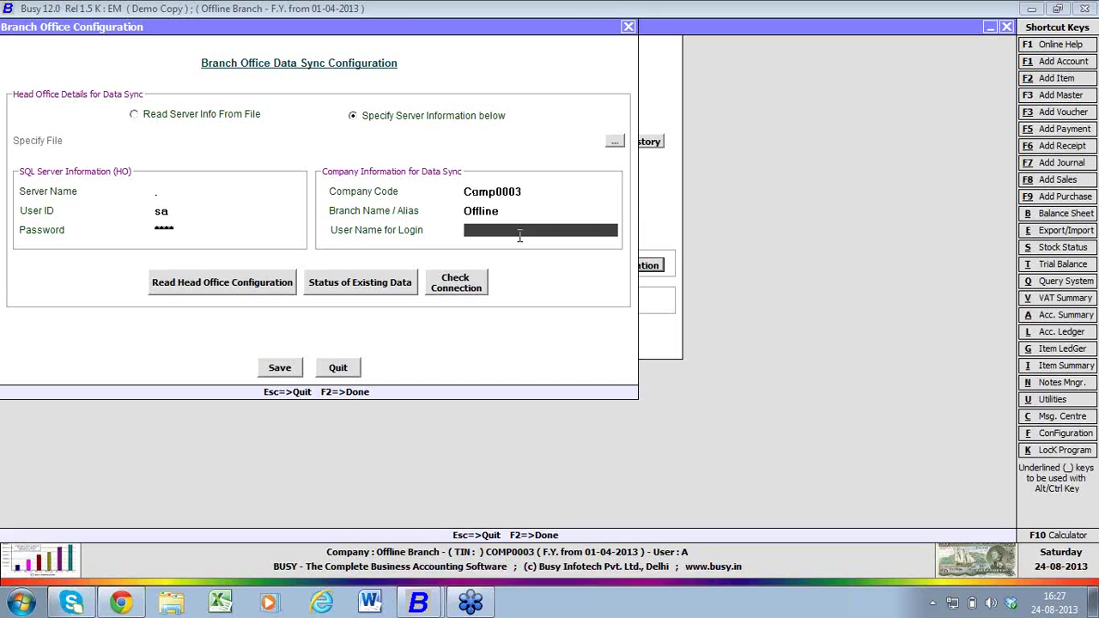
type("offline")
key("Return")
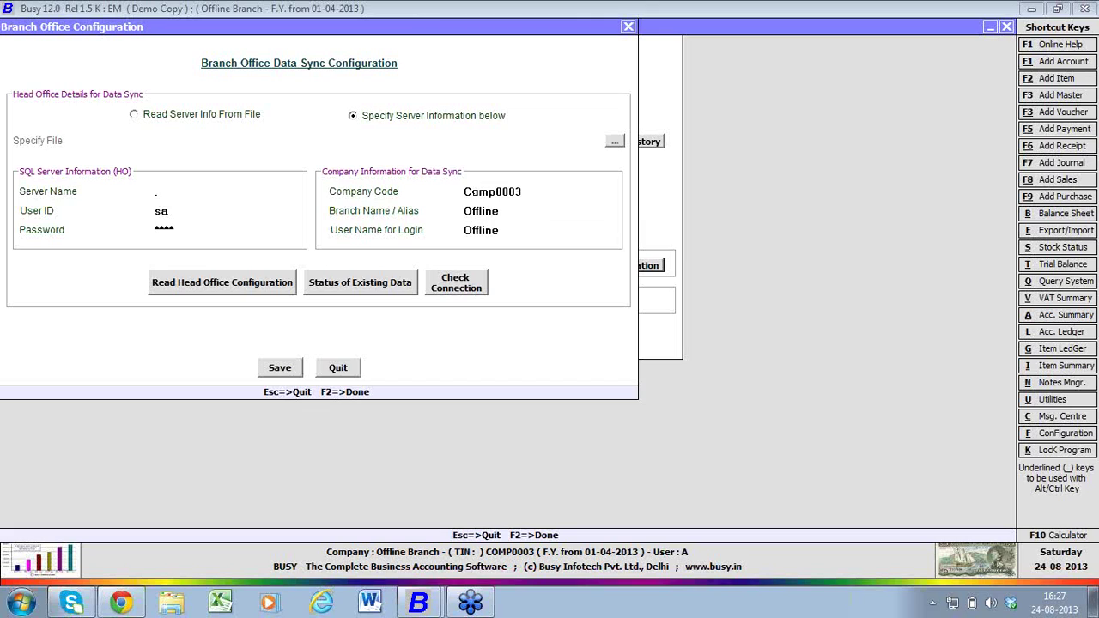
left_click(503, 231)
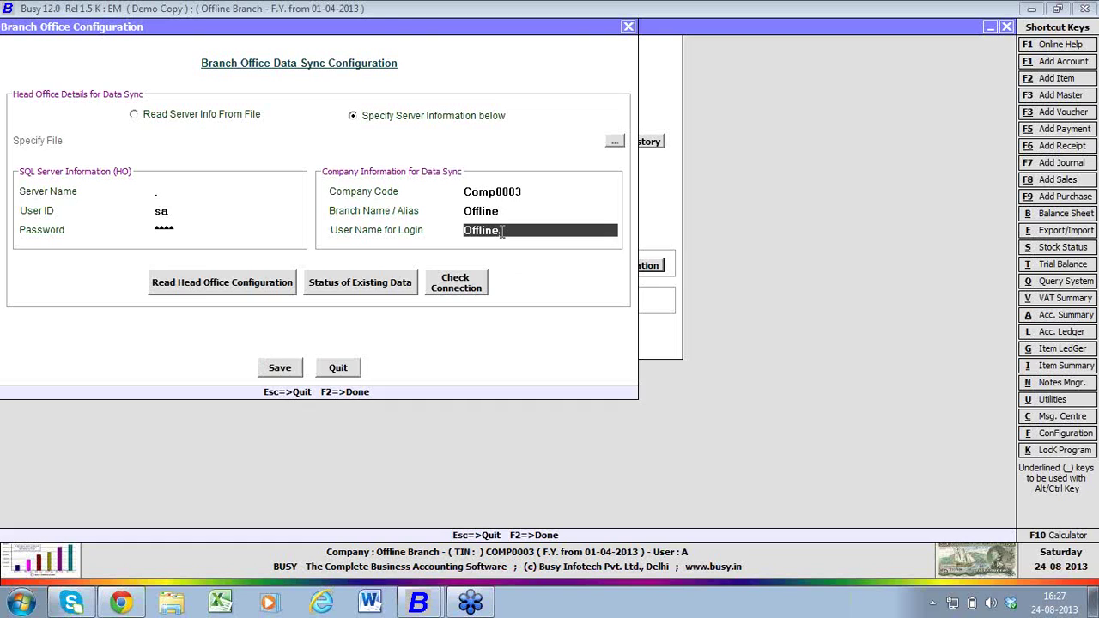
left_click(246, 289)
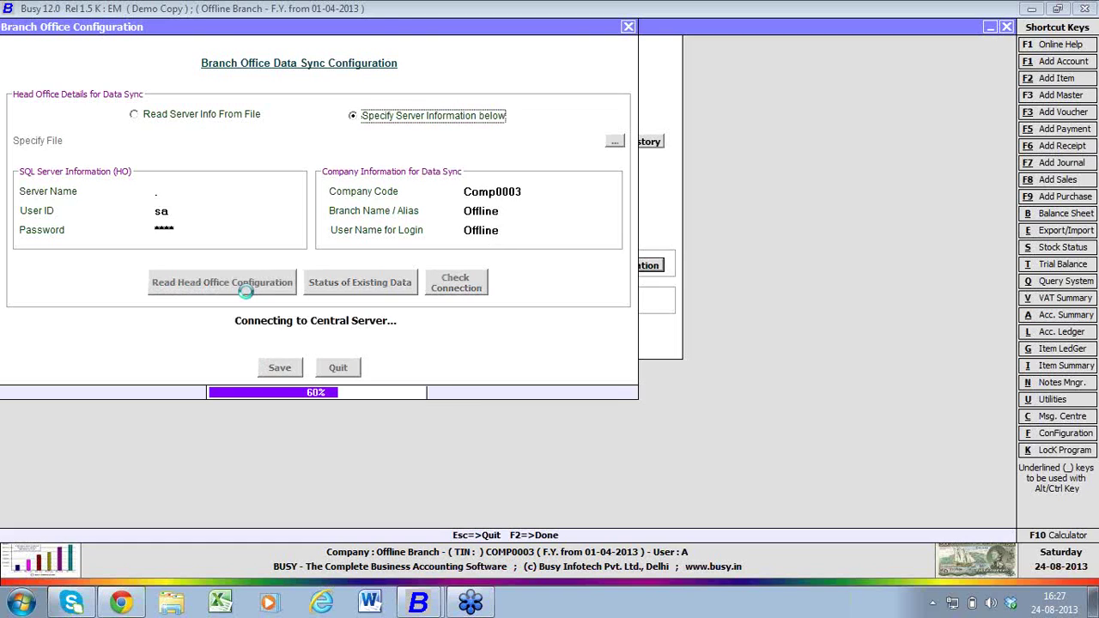
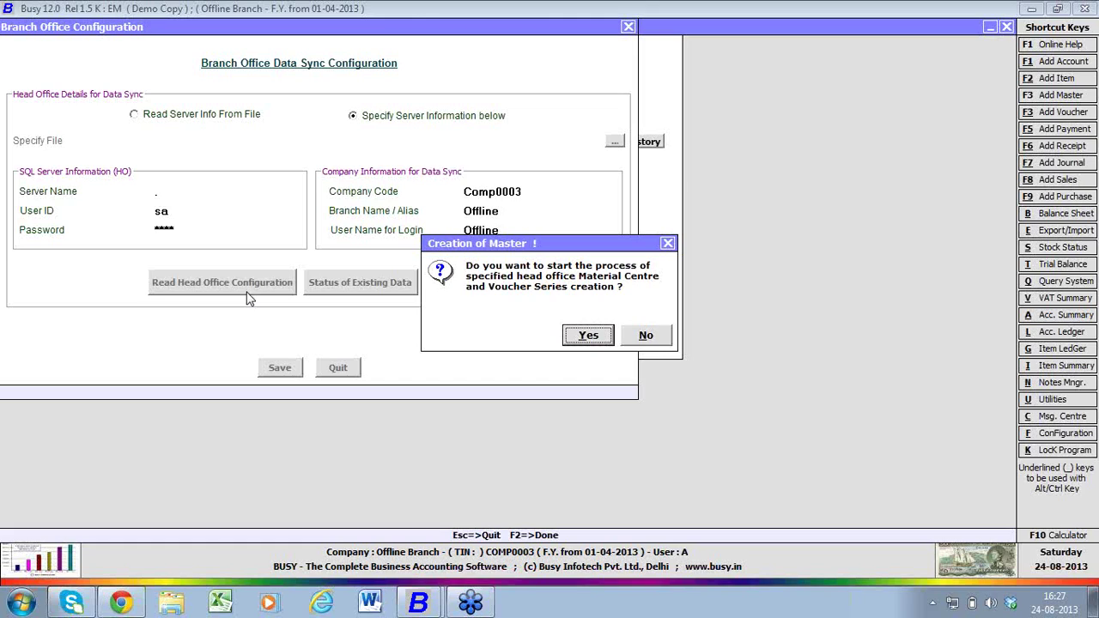
- Confirm creating the HO material centre and voucher series, skip the MastSync.txt log, and save the configuration
key("Return")
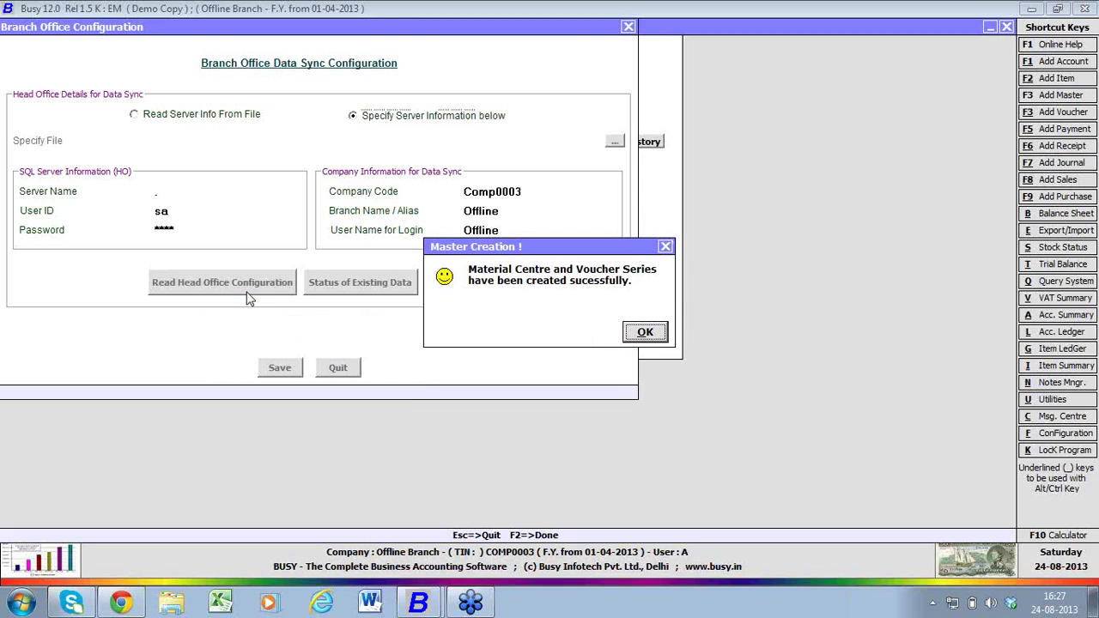
key("Return")
key("Tab")
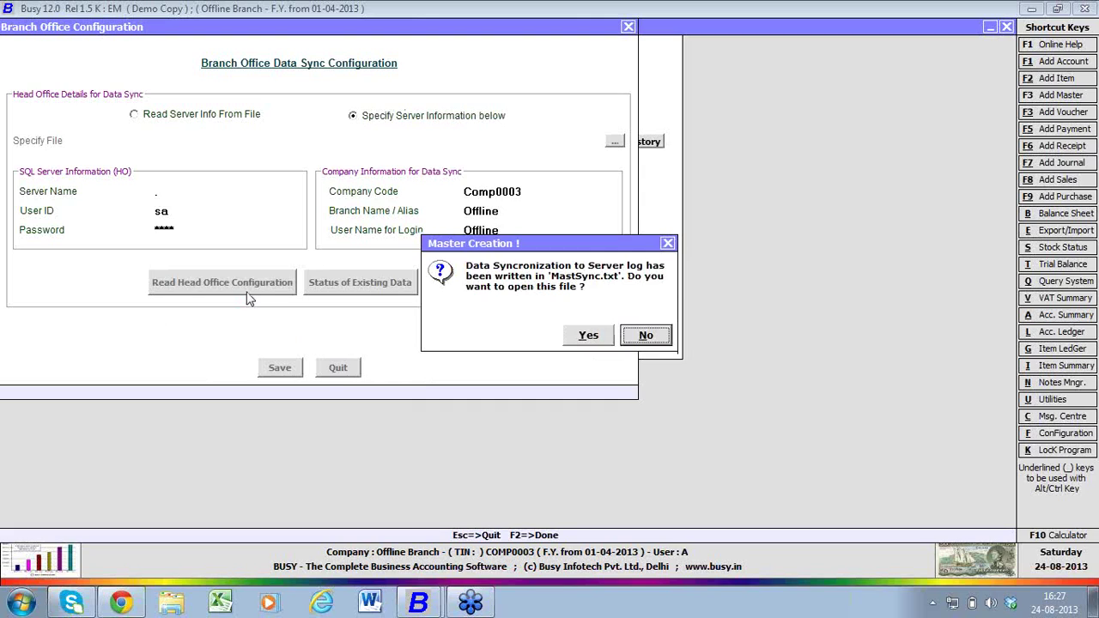
key("Return")
left_click(280, 369)
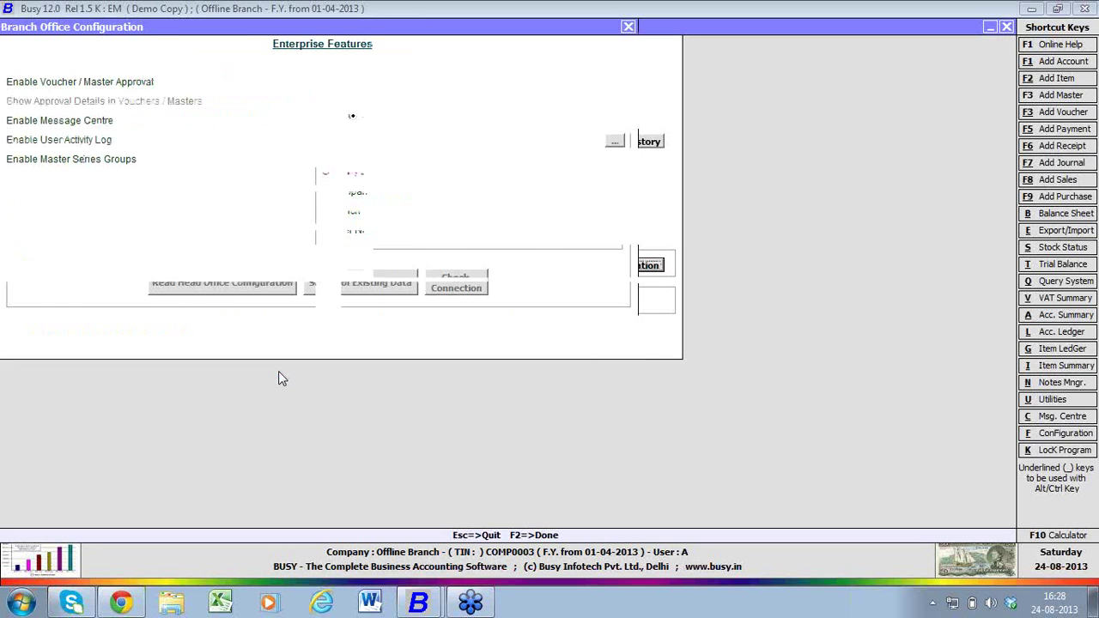
- Leave Enterprise Features and go to the voucher series configuration under Administration
key("Escape")
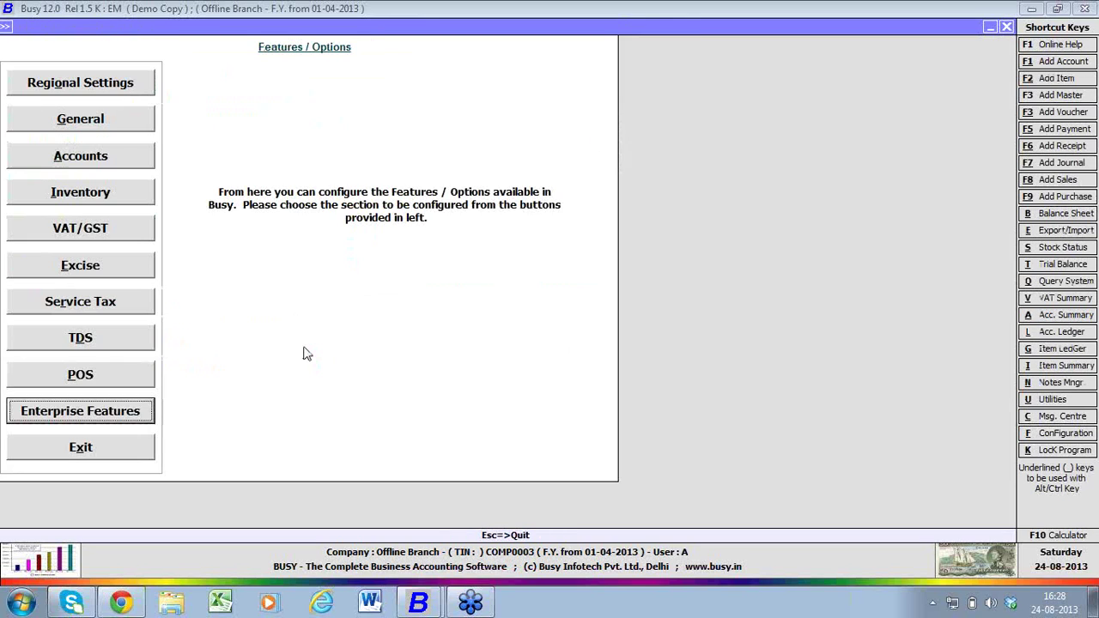
left_click(143, 443)
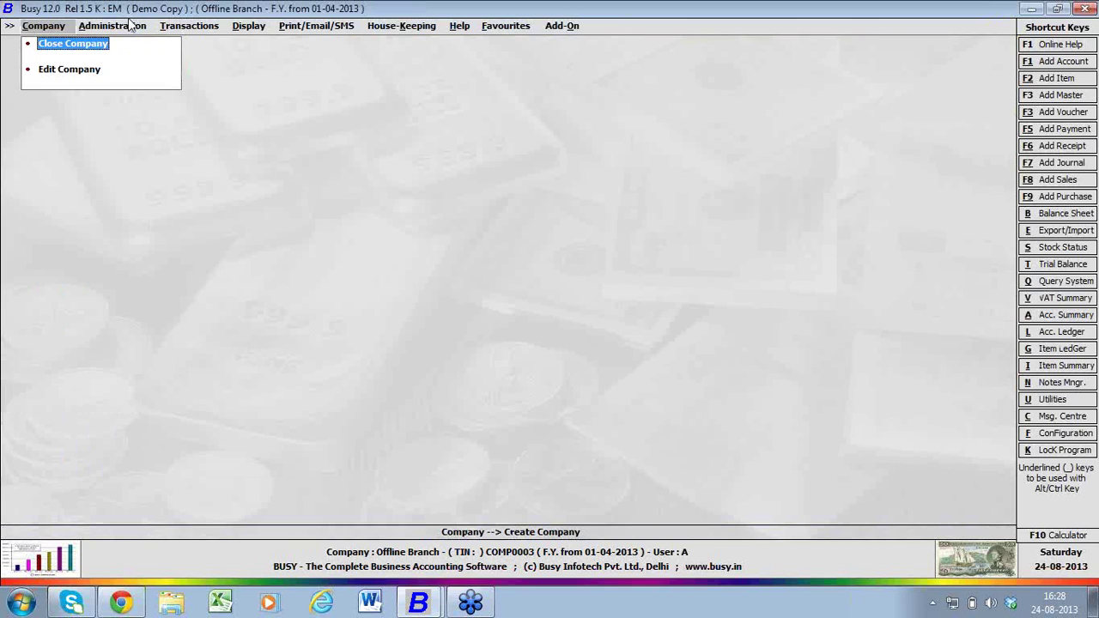
left_click(134, 26)
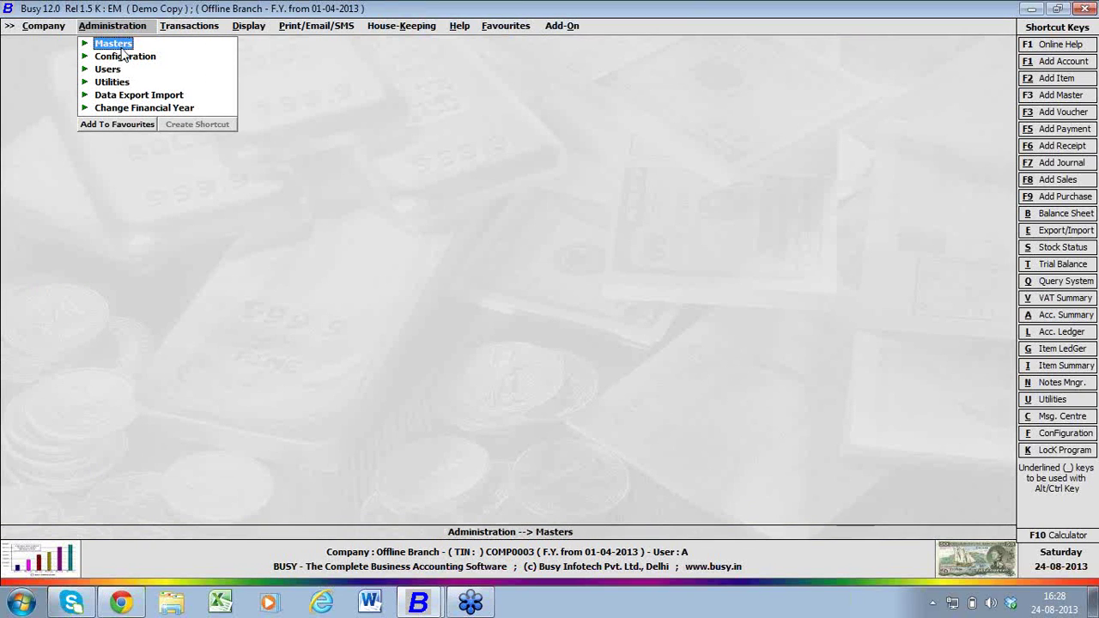
left_click(125, 57)
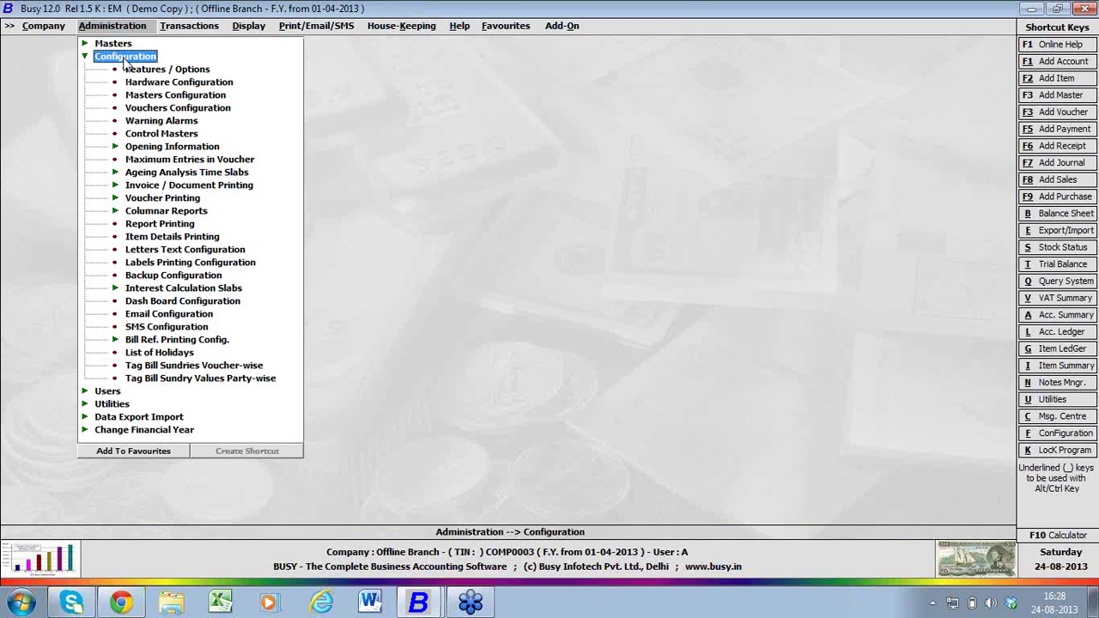
left_click(129, 108)
- Check Sales, Purchase, Sales Return, Purchase Return, Payment, Receipt, Journal and Contra each show an Offline series
left_click(28, 109)
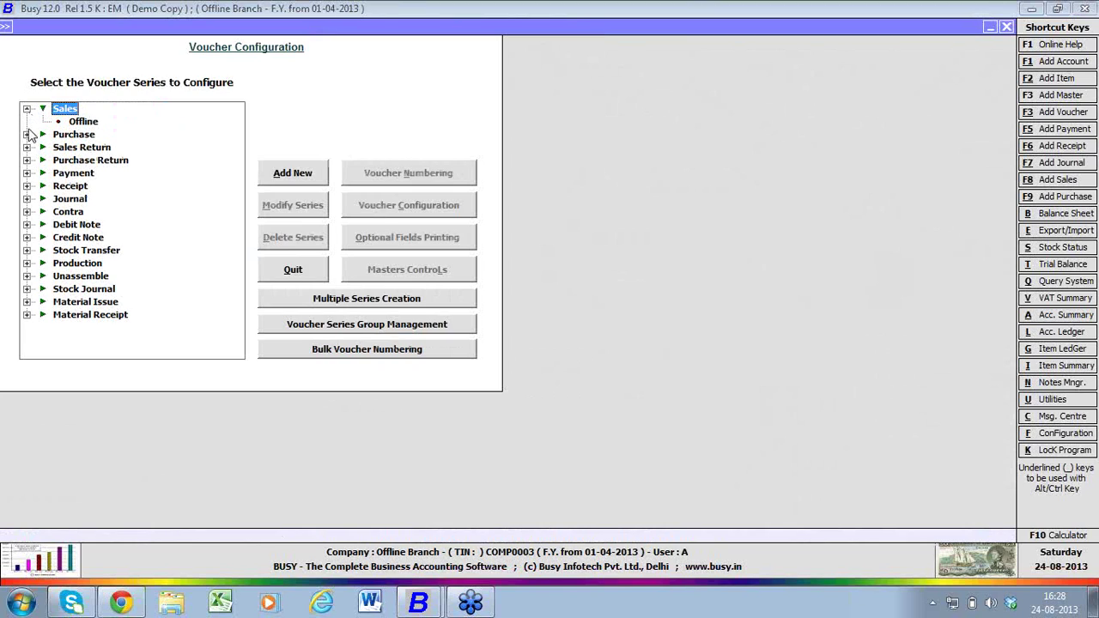
left_click(27, 134)
left_click(27, 160)
left_click(27, 186)
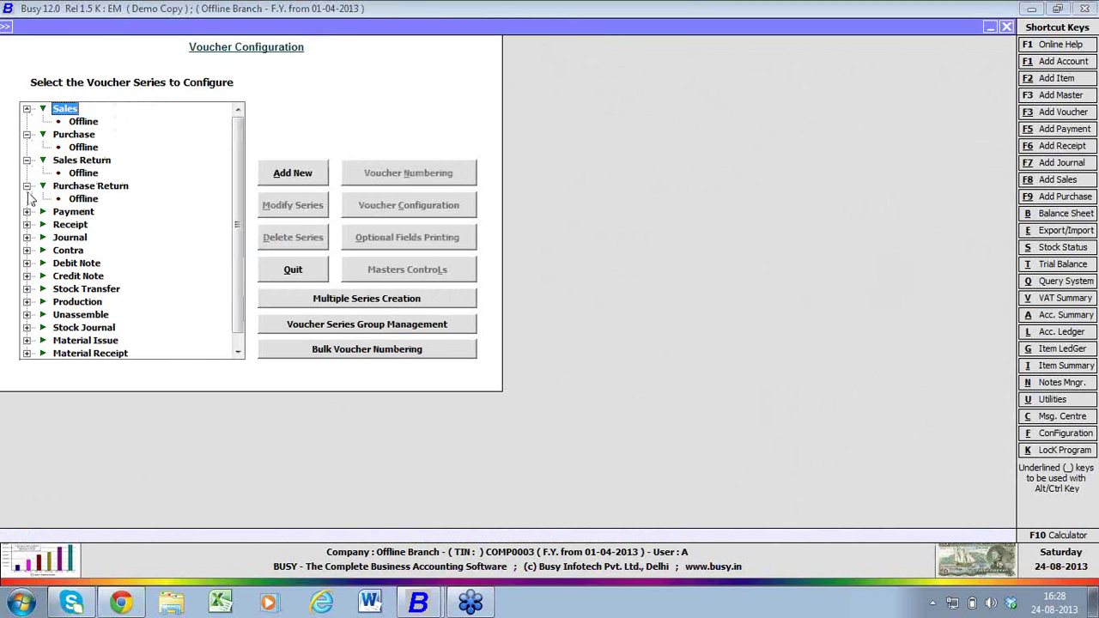
left_click(28, 212)
left_click(27, 238)
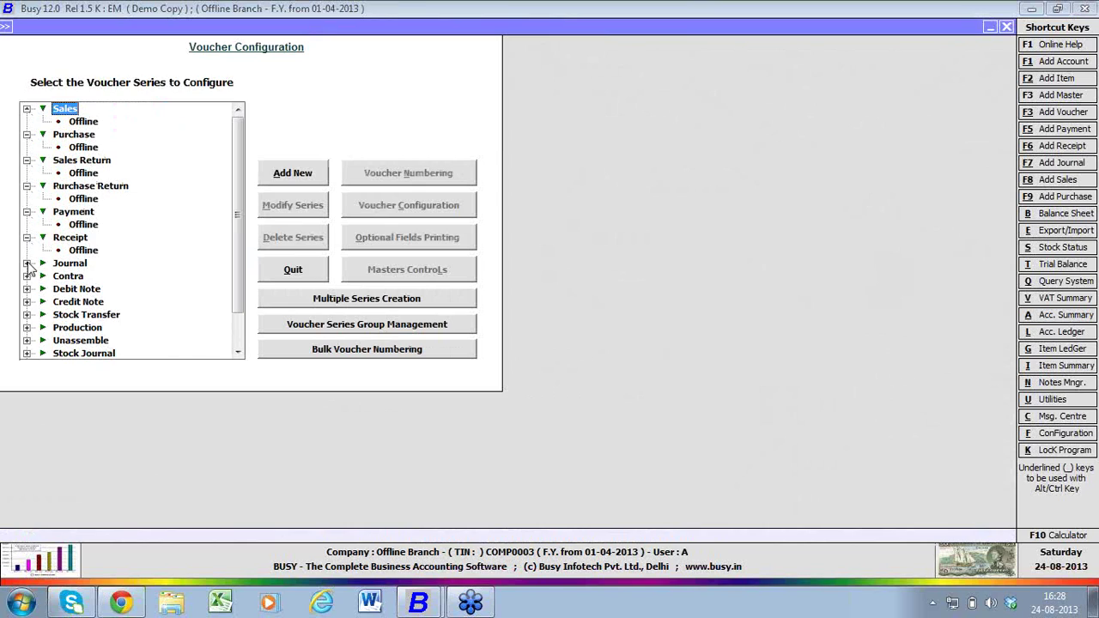
left_click(28, 264)
left_click(27, 289)
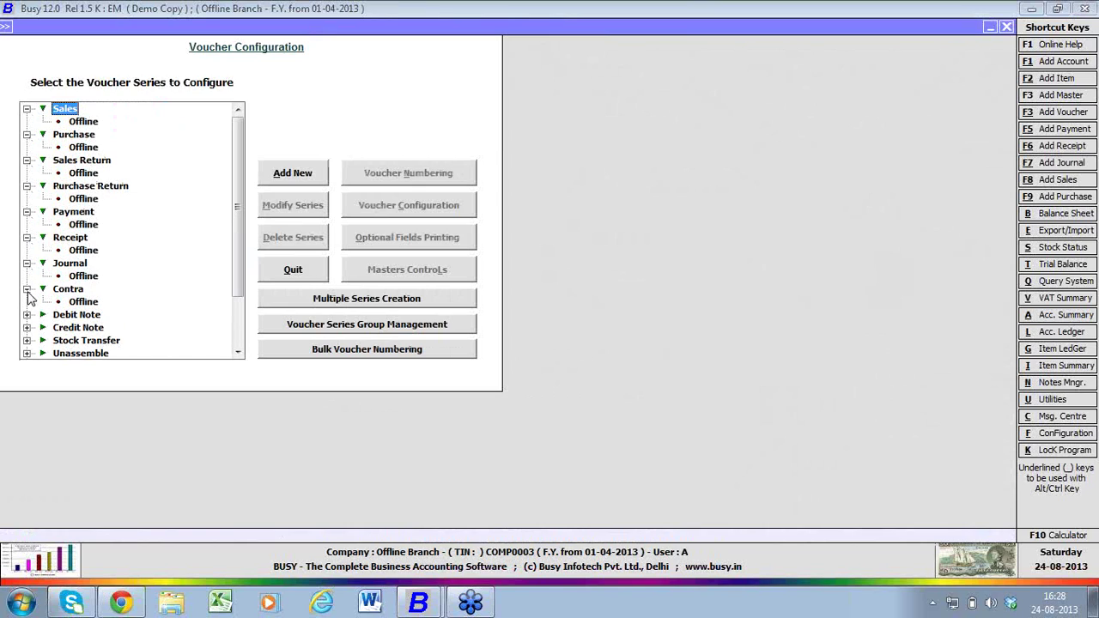
left_click(84, 276)
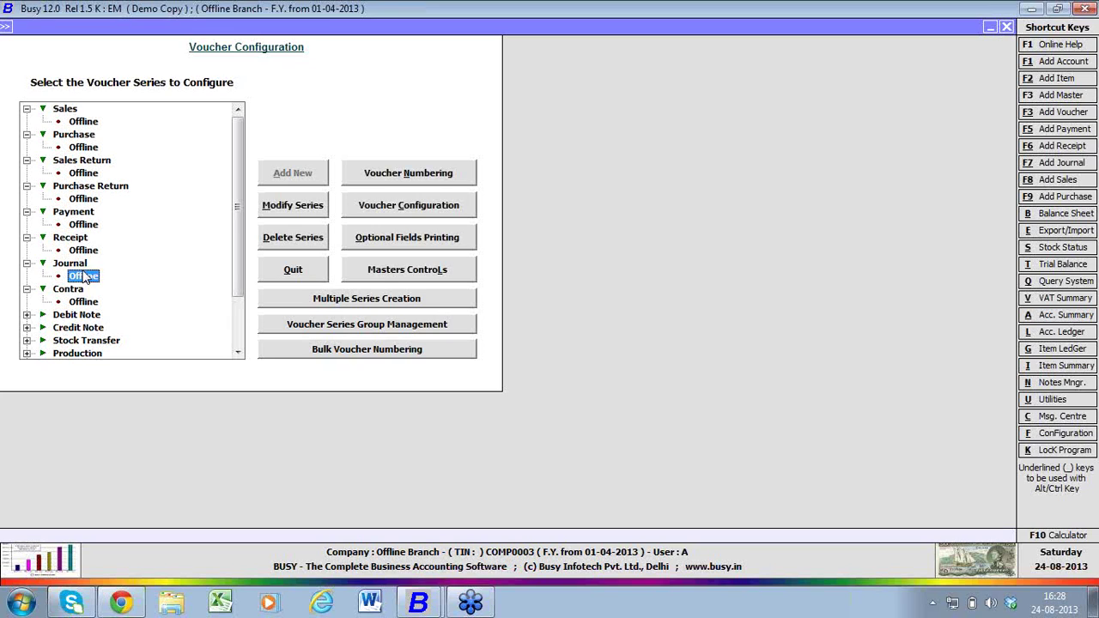
key("Escape")
key("Escape")
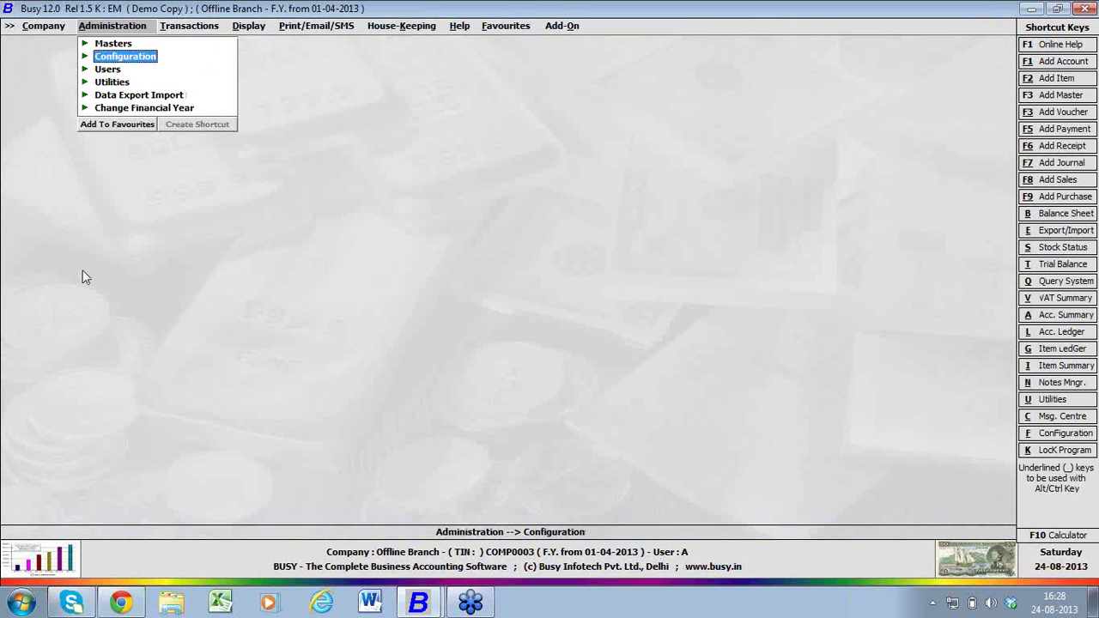
- View the Offline material centre in Material Centre > Modify to confirm it exists
key("Up")
key("Return")
key("Down")
key("Down")
key("Down")
key("Down")
key("Down")
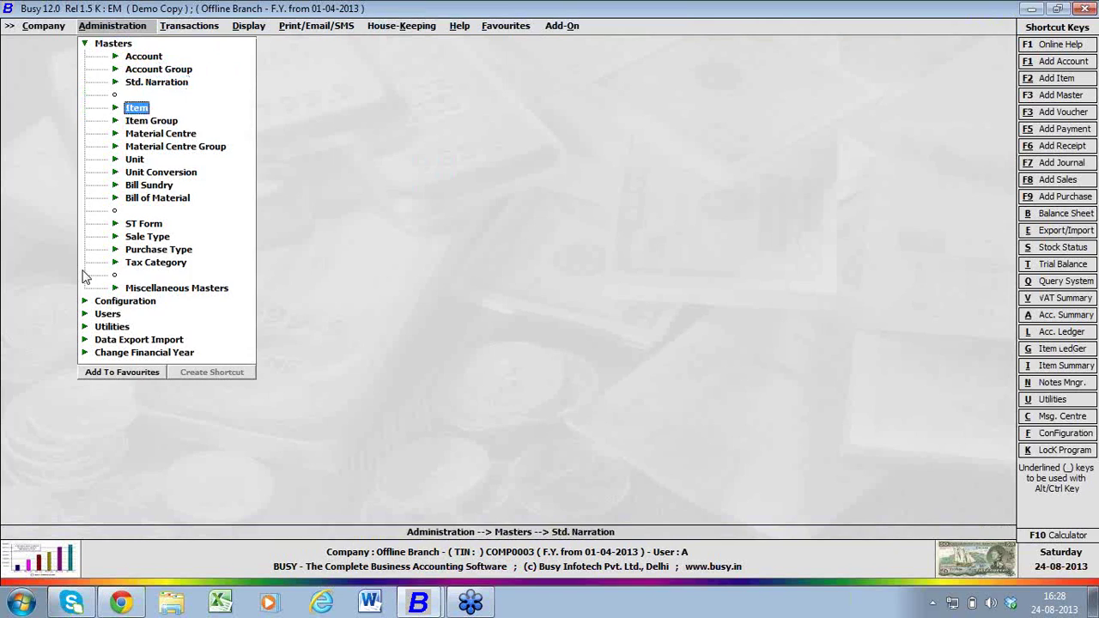
key("Return")
key("Down")
key("Return")
key("Down")
key("Return")
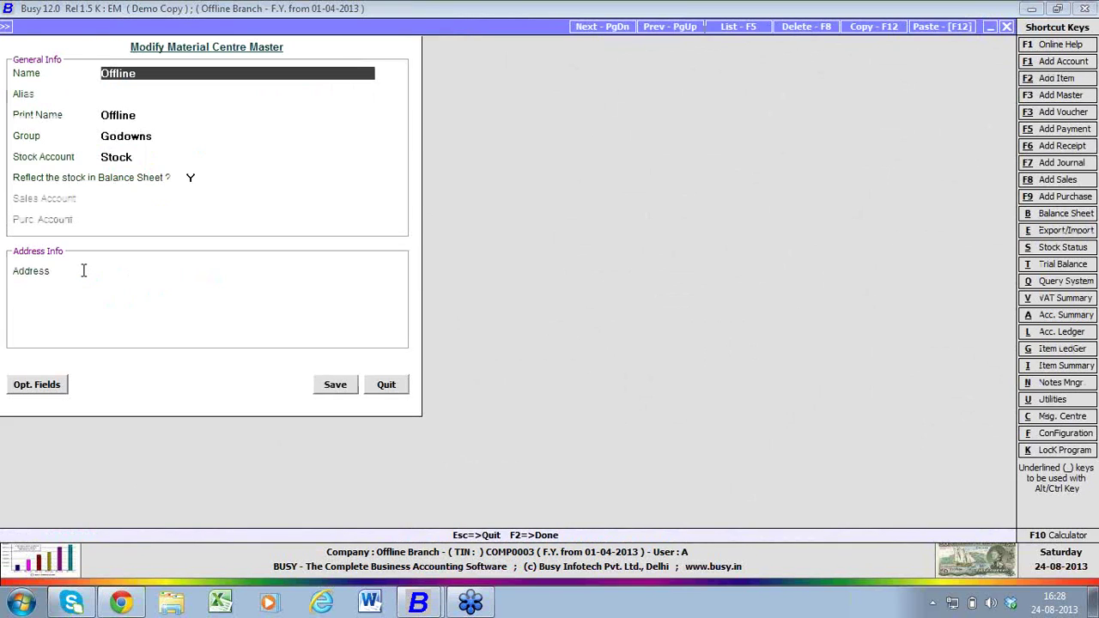
key("Escape")
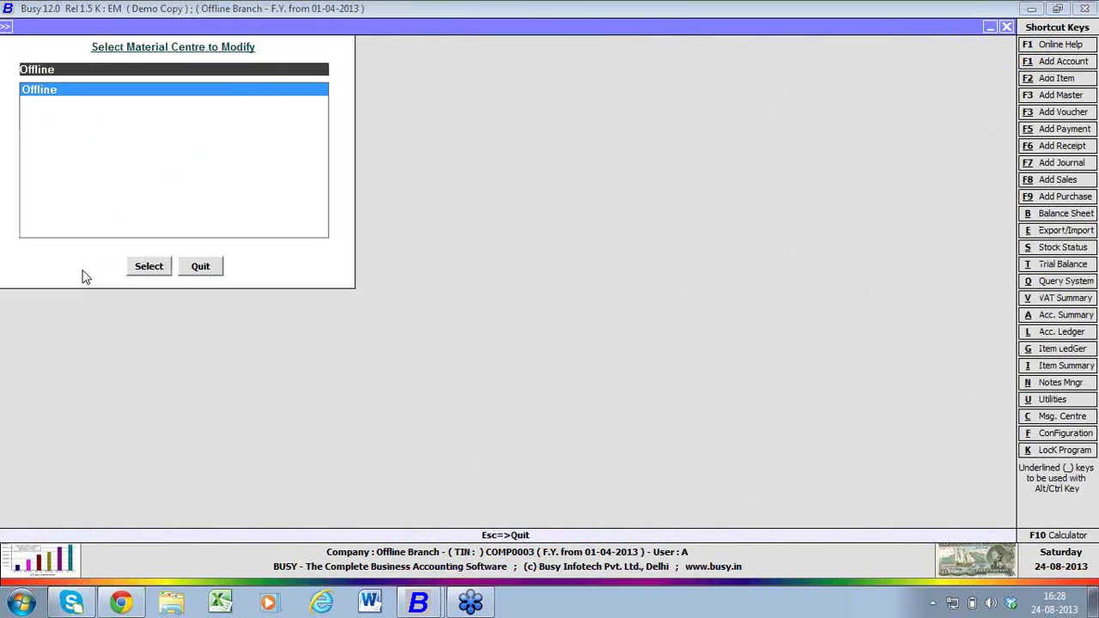
key("Escape")
key("Escape")
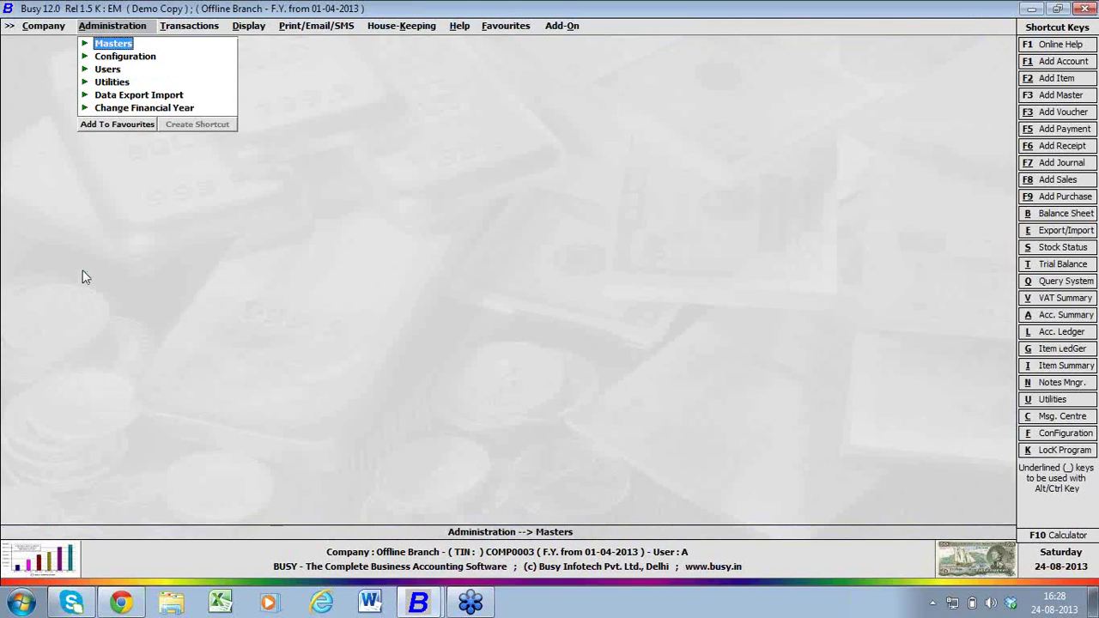
key("Return")
key("Down")
key("Down")
key("Down")
- Try adding a new item, which is refused for lack of rights, then try adding an account
key("Return")
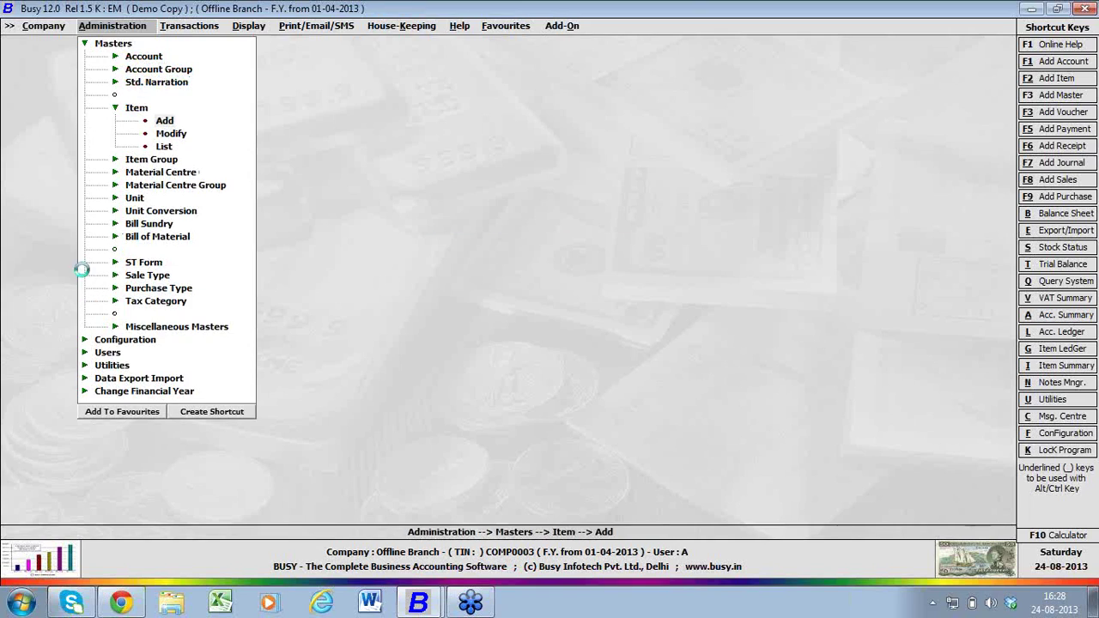
key("Return")
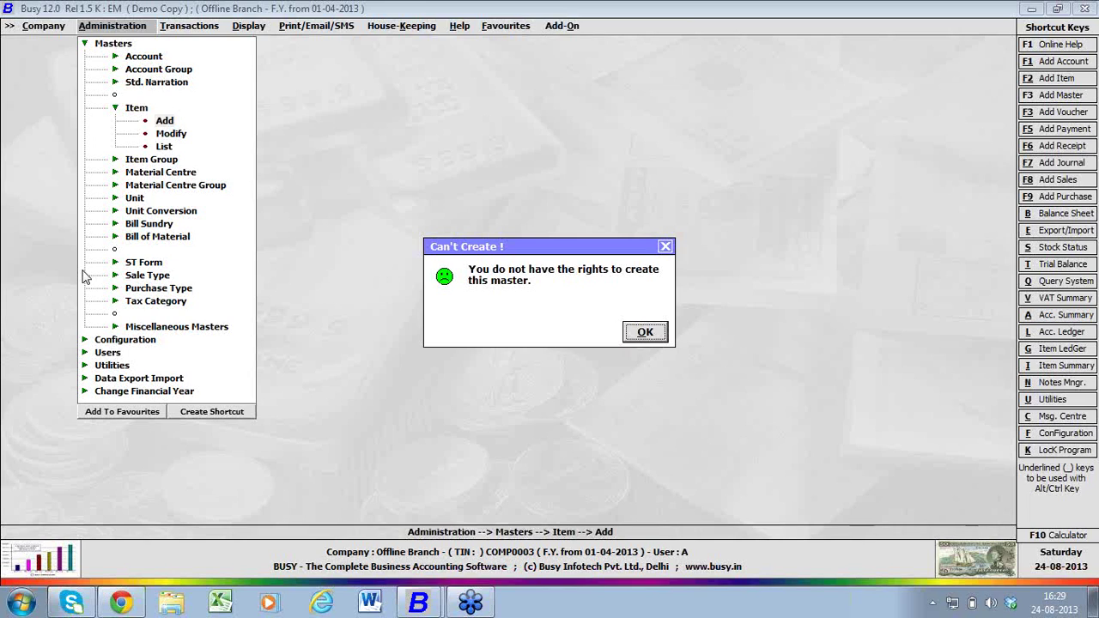
key("Return")
key("Up")
key("Up")
key("Up")
key("Up")
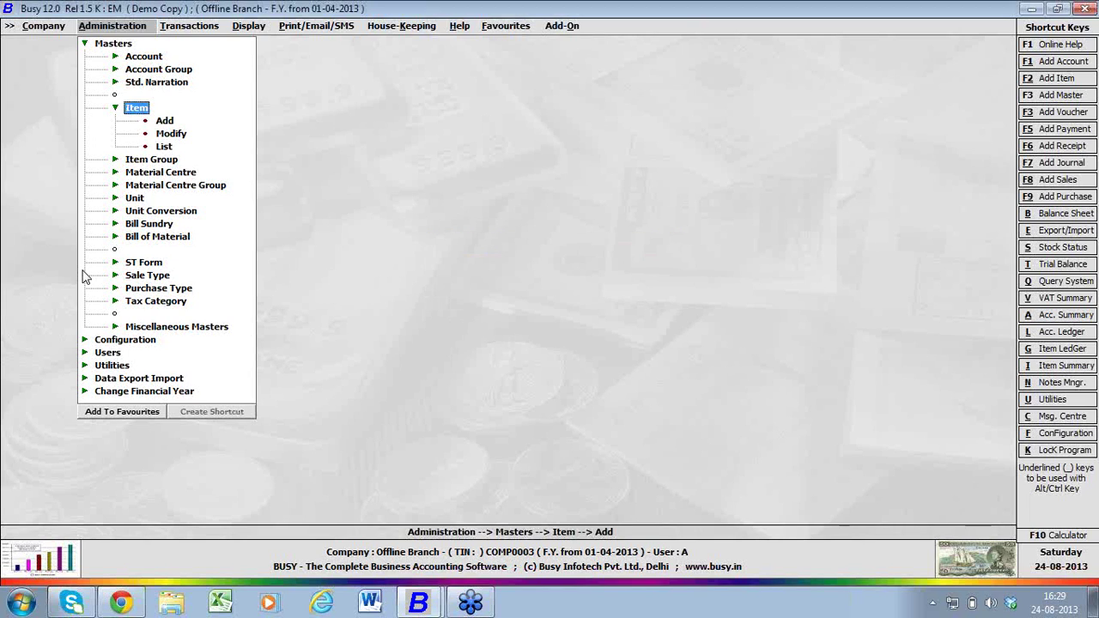
key("Return")
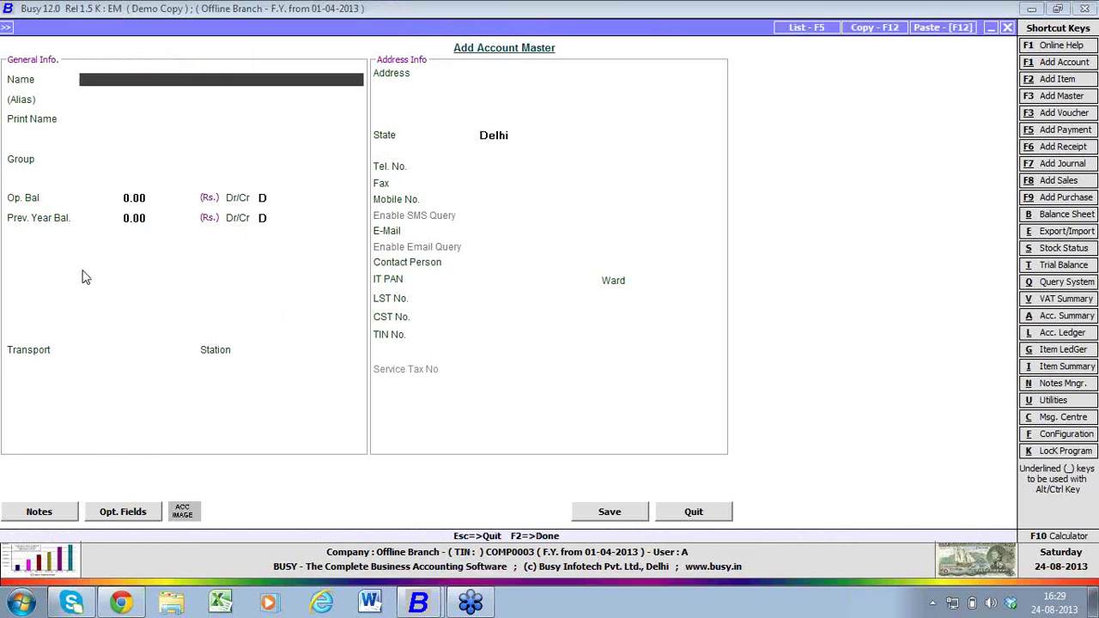
key("Escape")
- Attempt a new purchase voucher, dismiss the head-office-only warning, and quit it
key("Right")
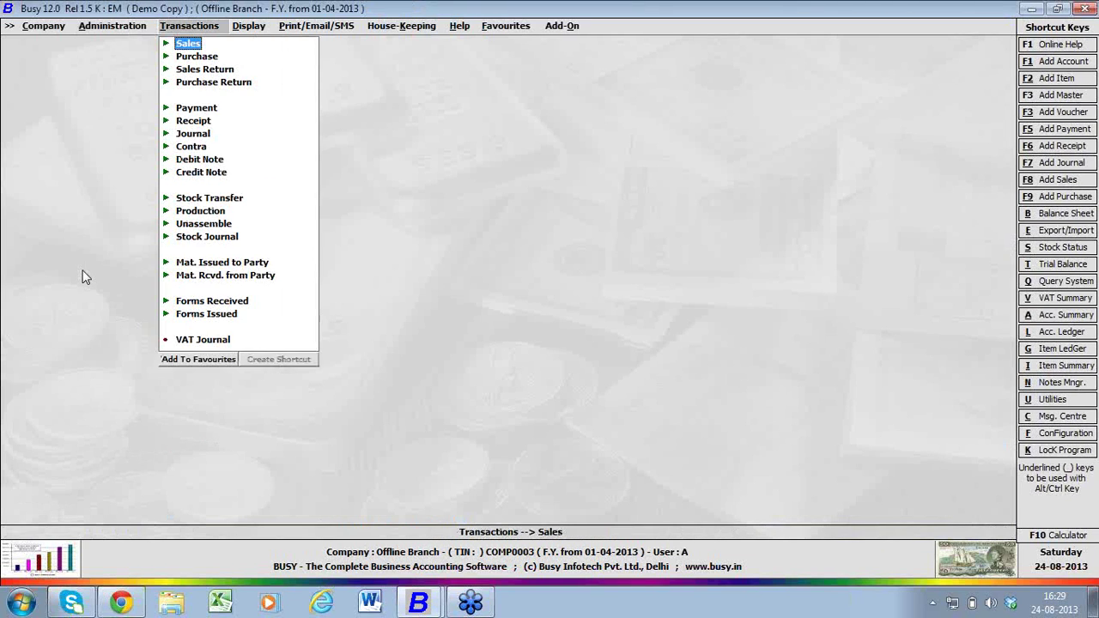
key("Down")
key("Return")
key("Return")
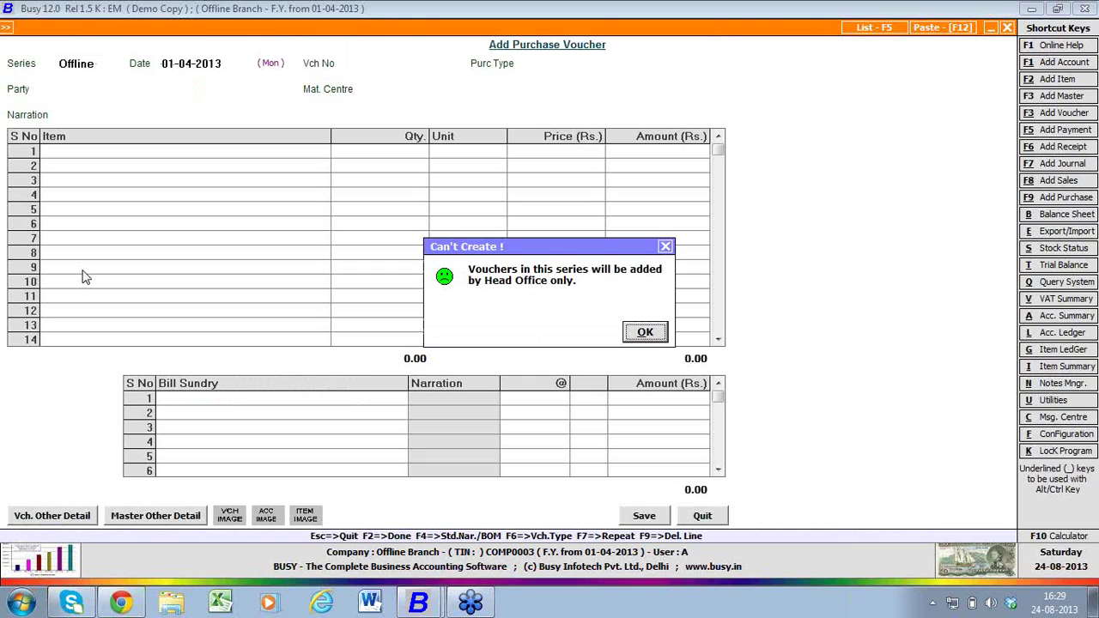
key("Return")
key("Escape")
key("Return")
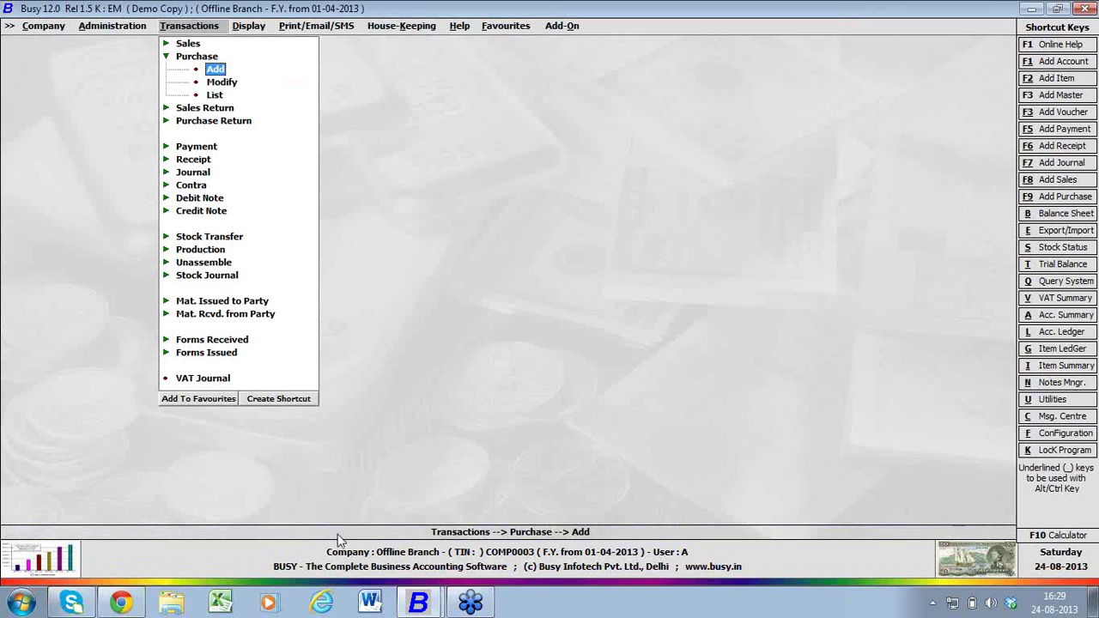
- In the HO company, start a new purchase voucher in the Offline series
mouse_move(410, 605)
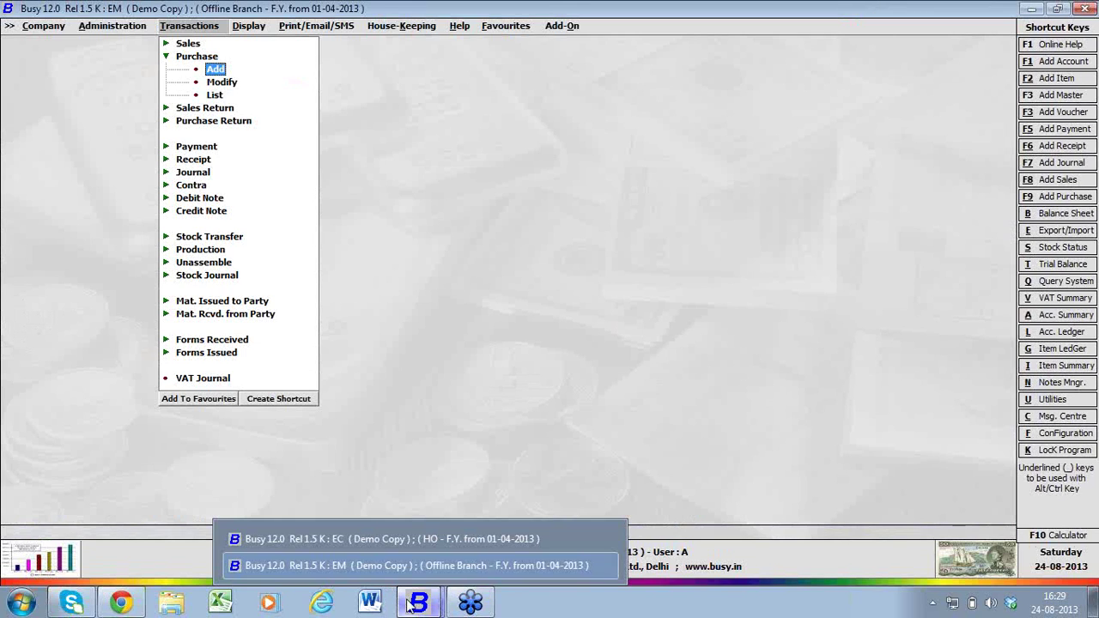
left_click(397, 540)
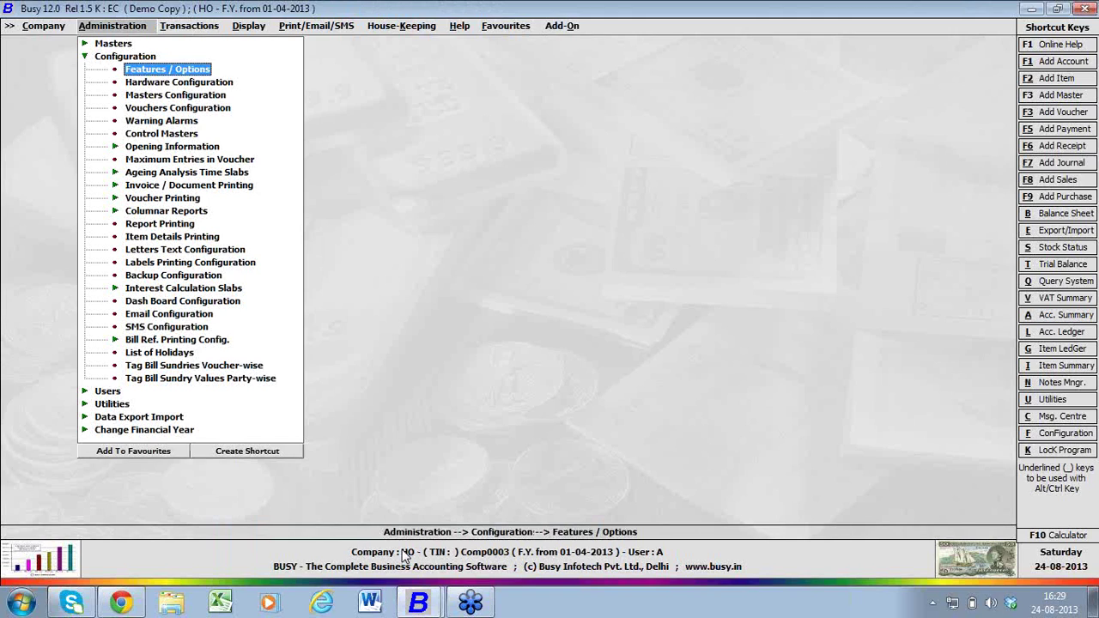
key("Right")
key("Down")
key("Return")
key("Return")
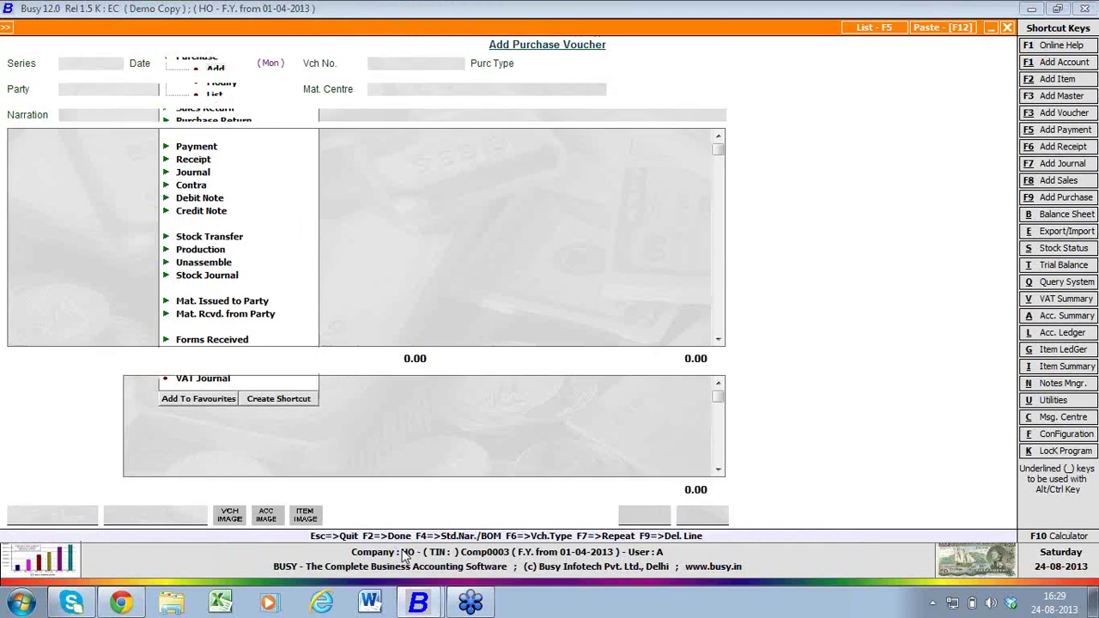
key("shift+Tab")
type("O")
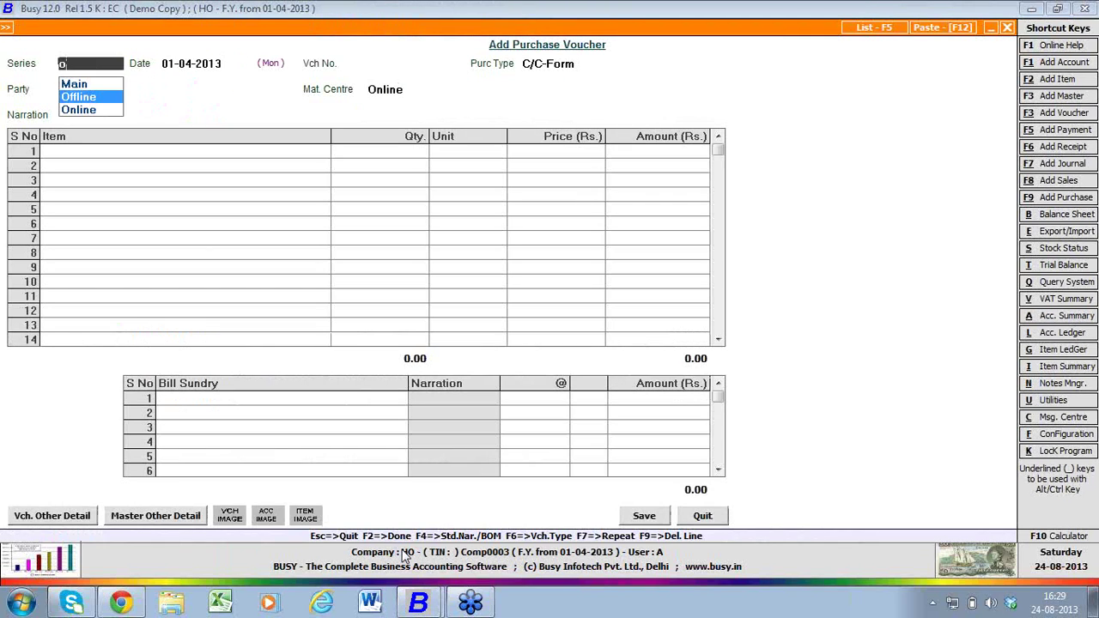
key("Return")
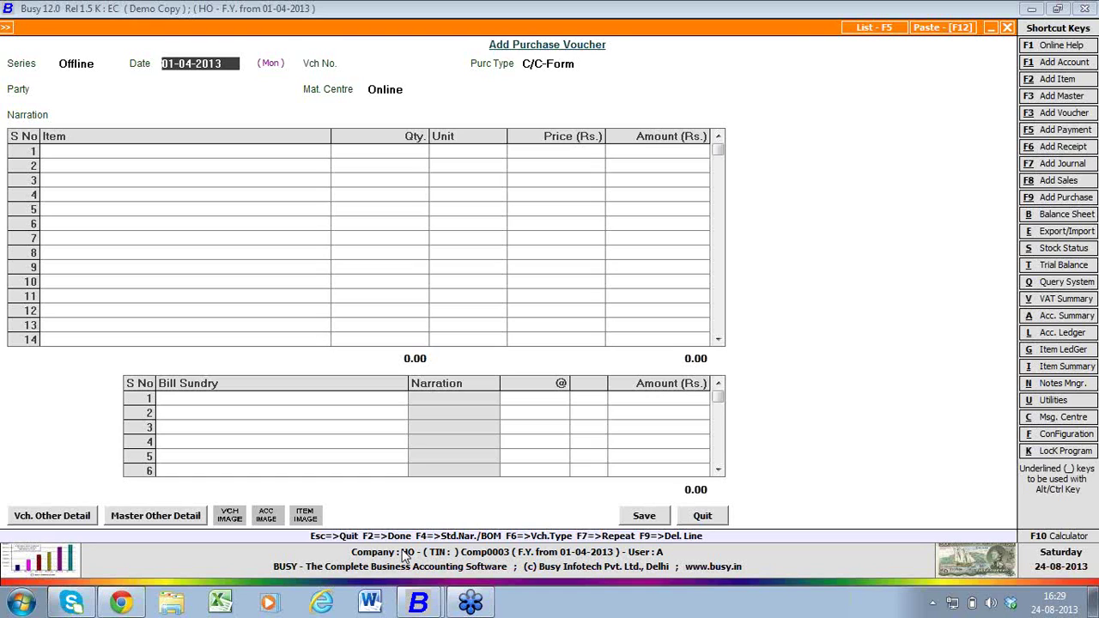
- Set party Busy Infotech Pvt. Ltd. and material centre Offline on the voucher
key("Return")
key("Return")
key("Return")
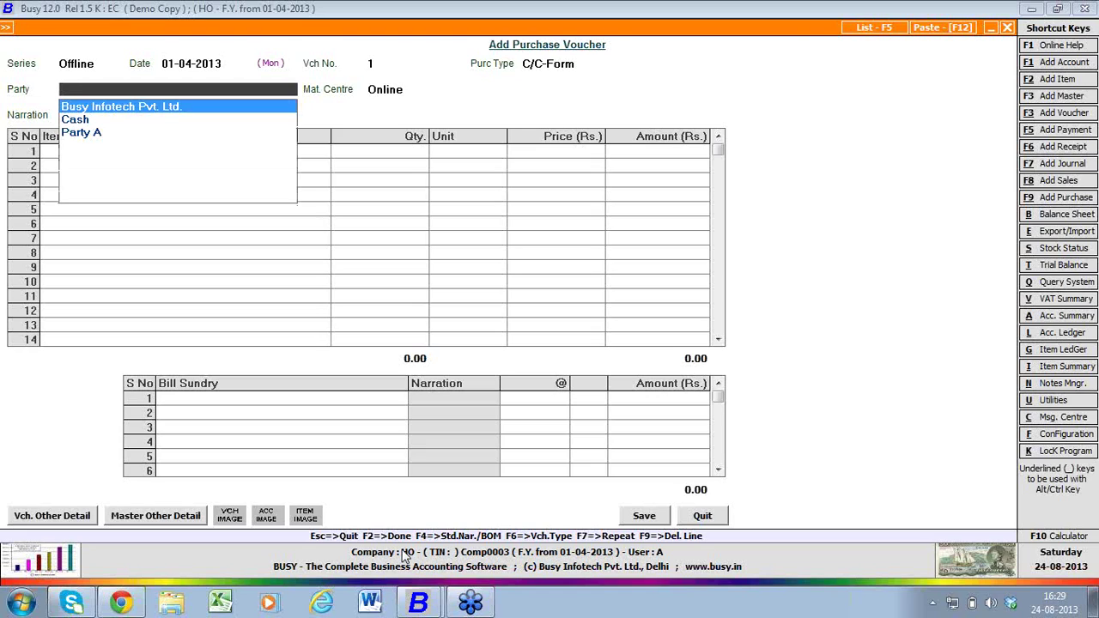
key("Return")
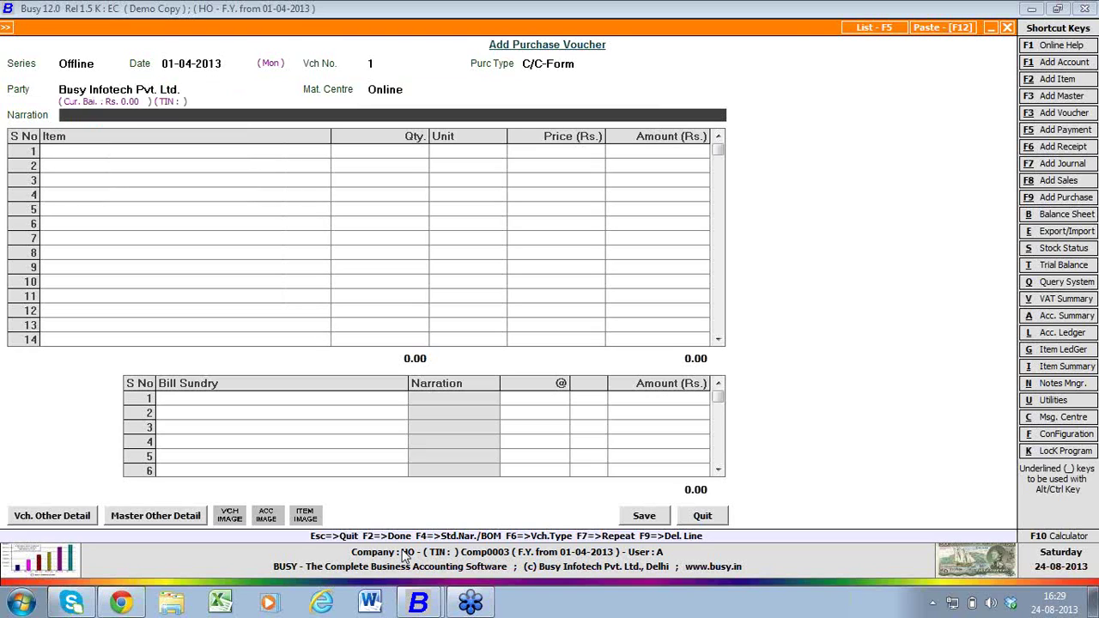
key("Up")
type("of")
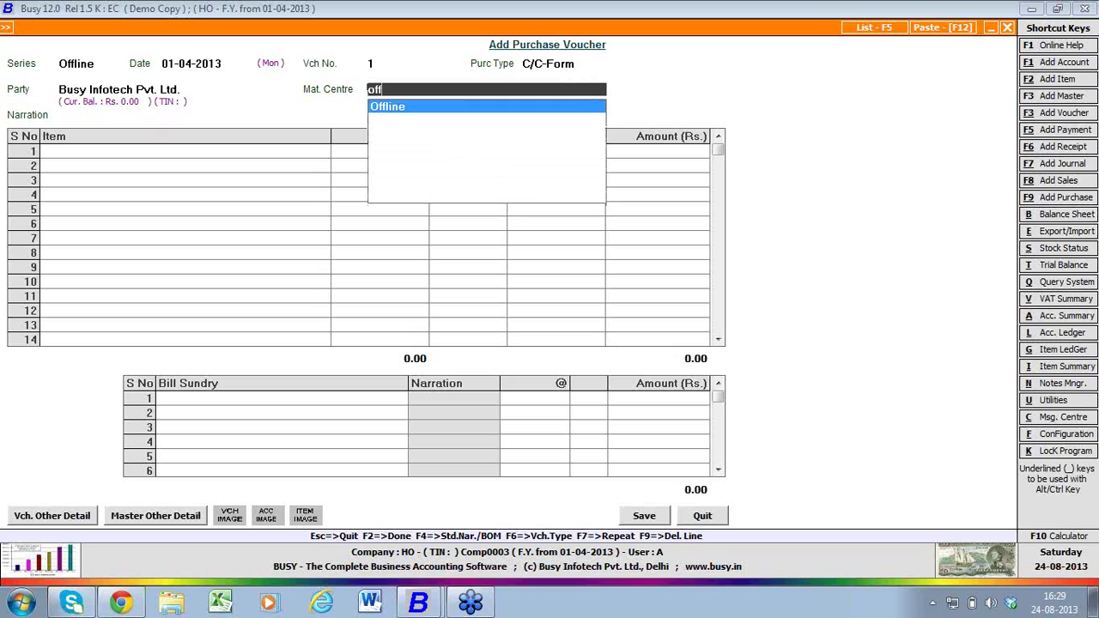
key("Return")
key("Return")
key("Return")
key("Return")
key("Return")
key("Return")
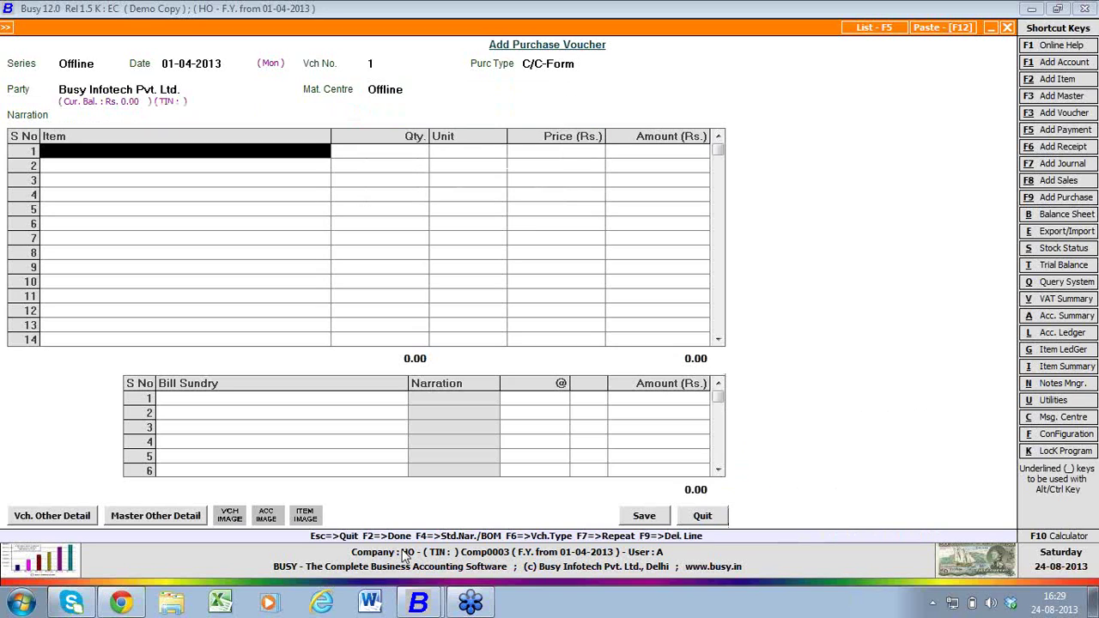
key("alt+f2")
- Enter Item B in group General, unit Pcs., with opening stock 100 valued at 1000
type("it")
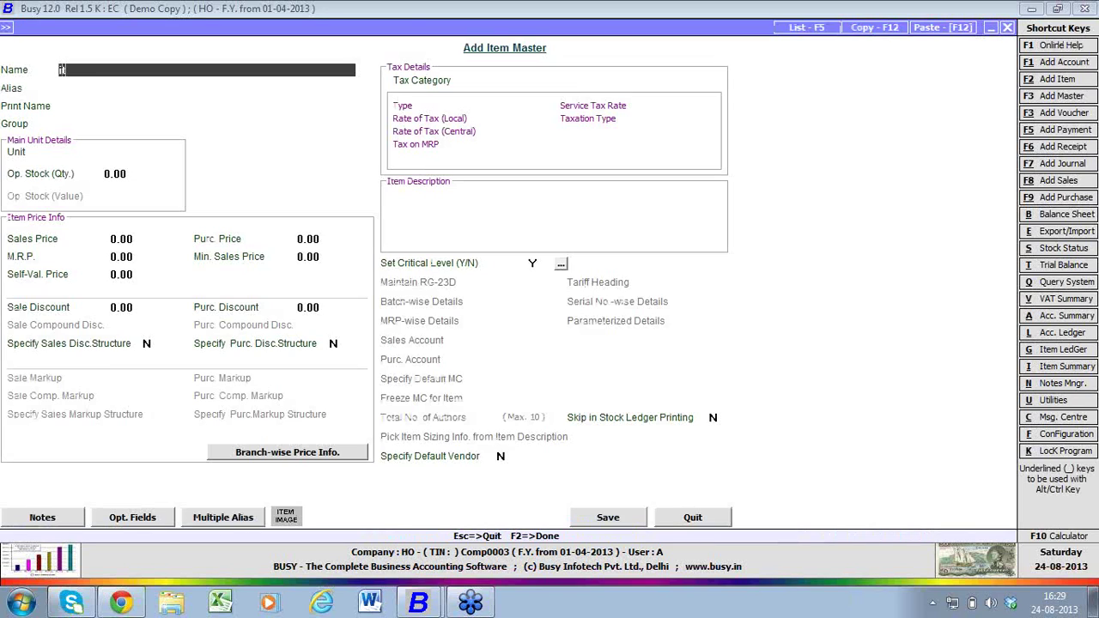
type("em B")
key("Return")
key("Return")
key("Return")
key("Return")
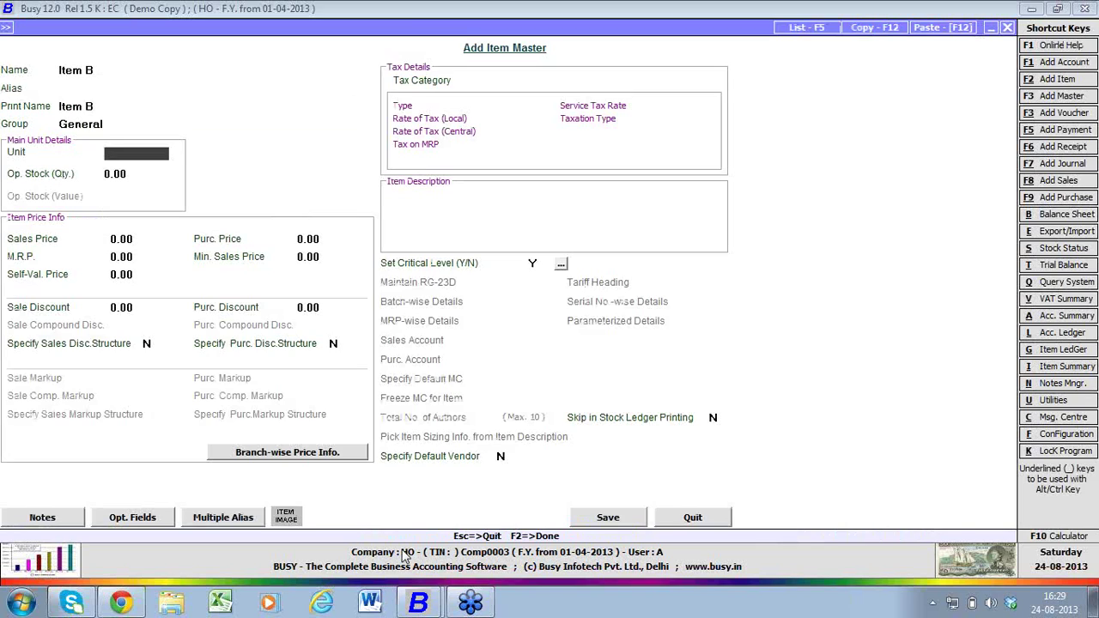
key("Return")
key("Return")
key("Return")
key("Return")
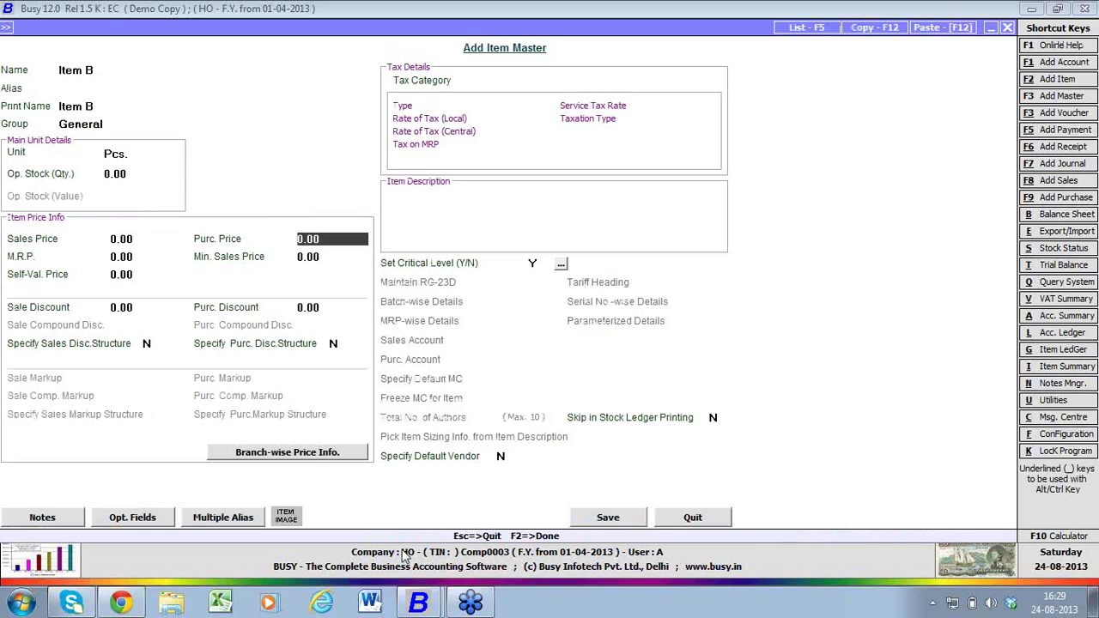
key("Return")
key("Return")
key("Up")
key("Up")
key("Up")
key("Up")
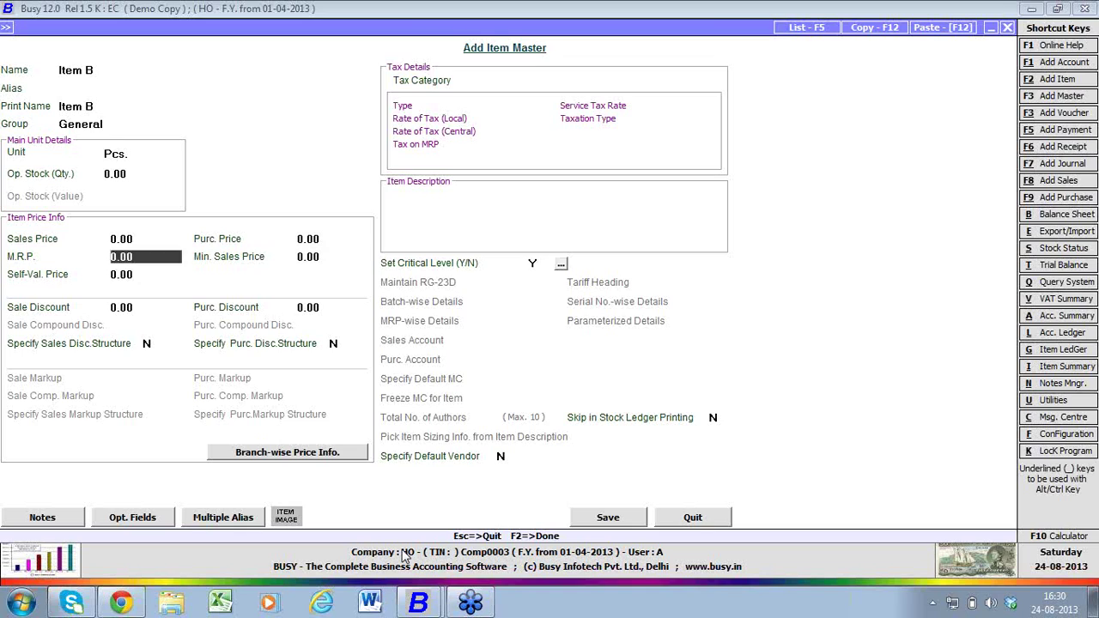
type("100")
key("Return")
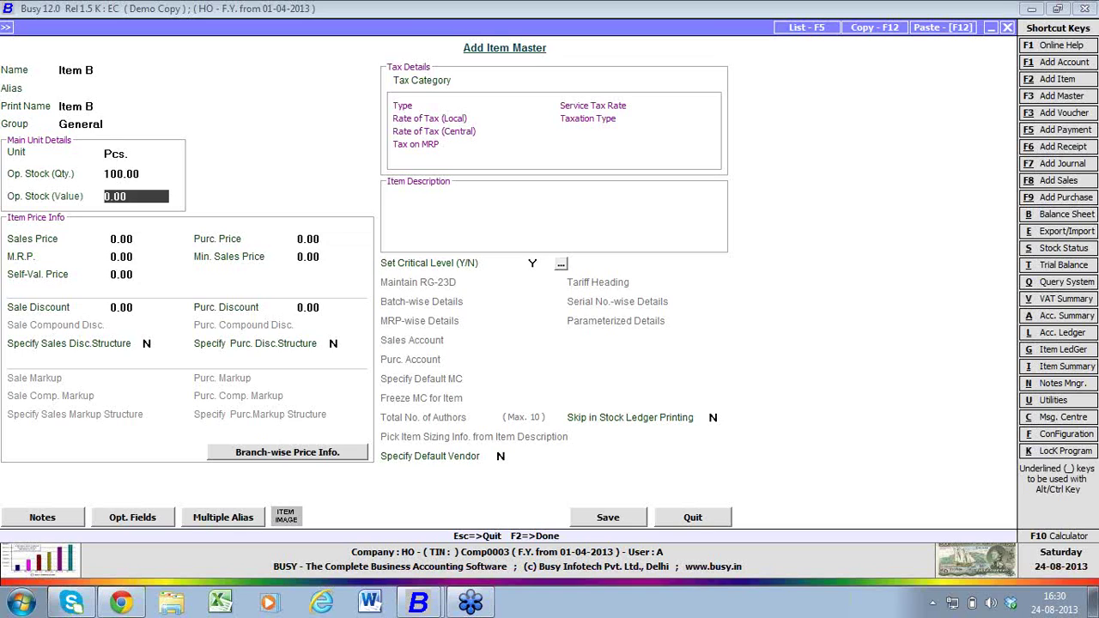
type("1000")
key("Return")
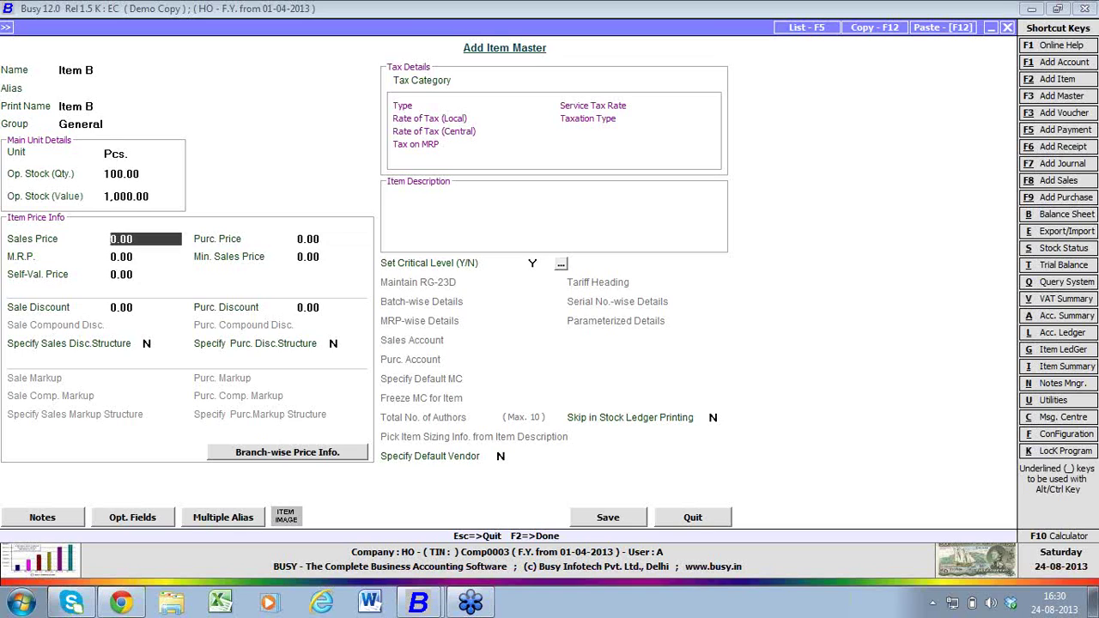
- Split the opening stock across material centres: 50 Offline and 50 Online
key("F2")
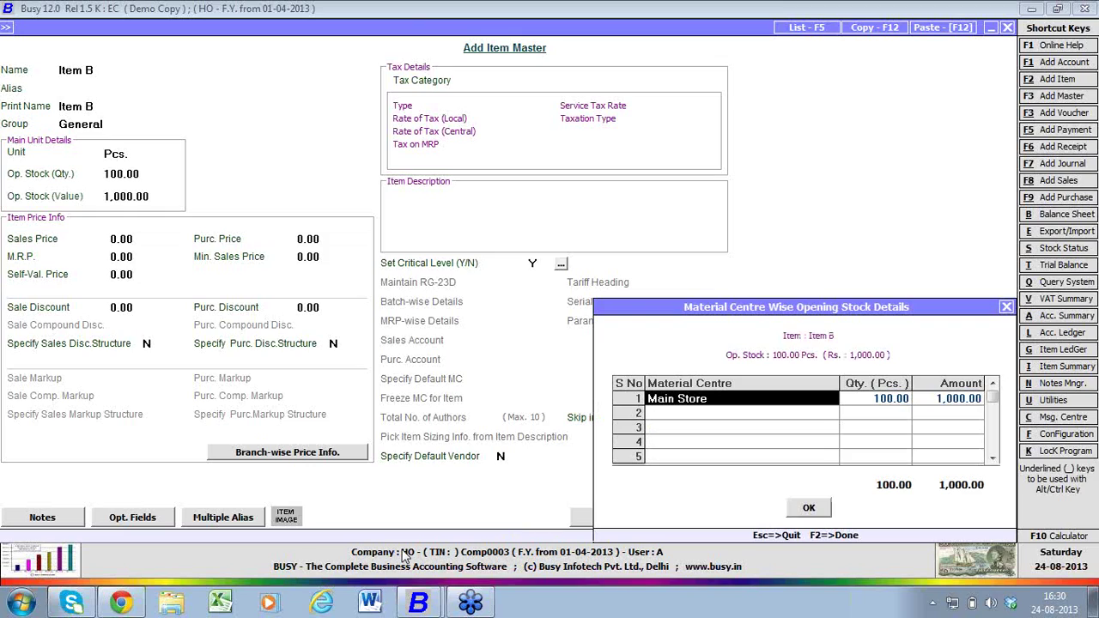
key("Return")
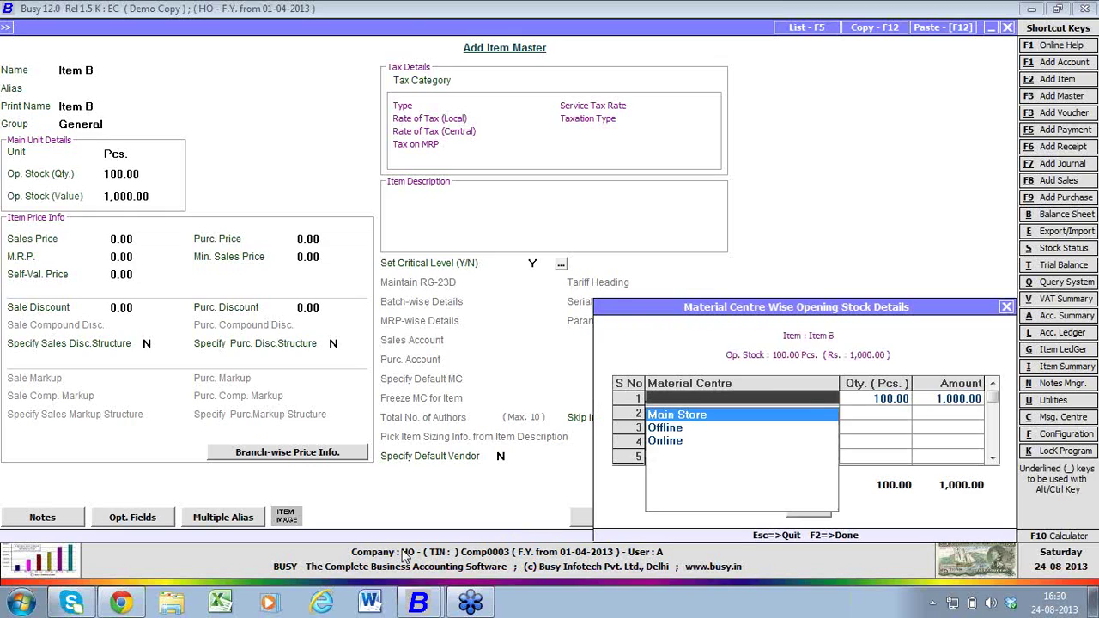
key("Down")
key("Return")
type("50")
key("Return")
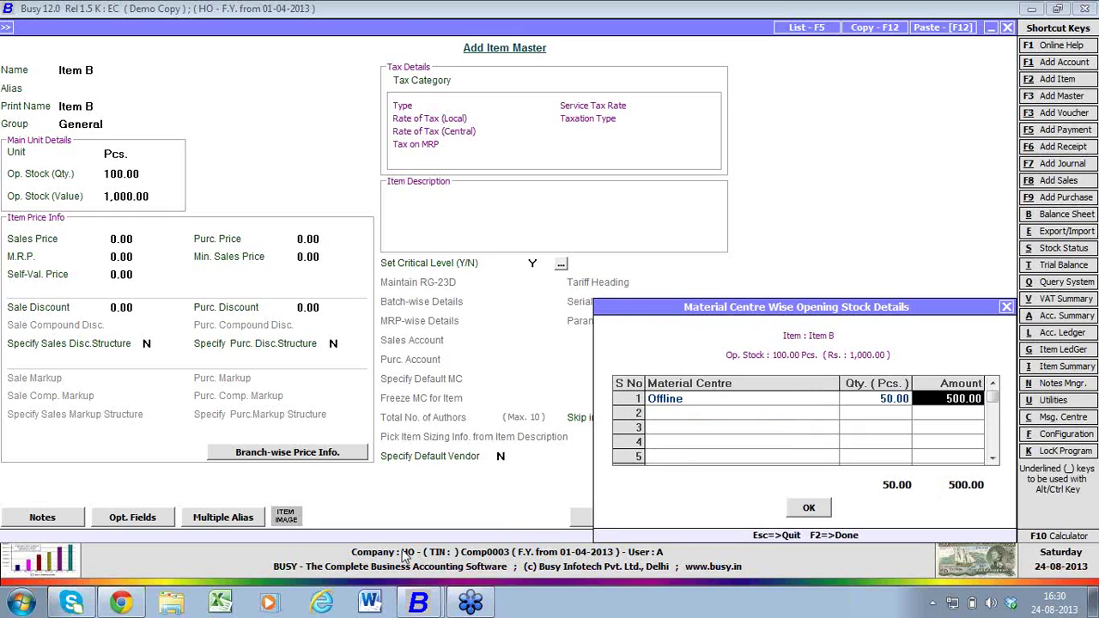
key("Return")
key("Return")
key("Down")
key("Down")
key("Return")
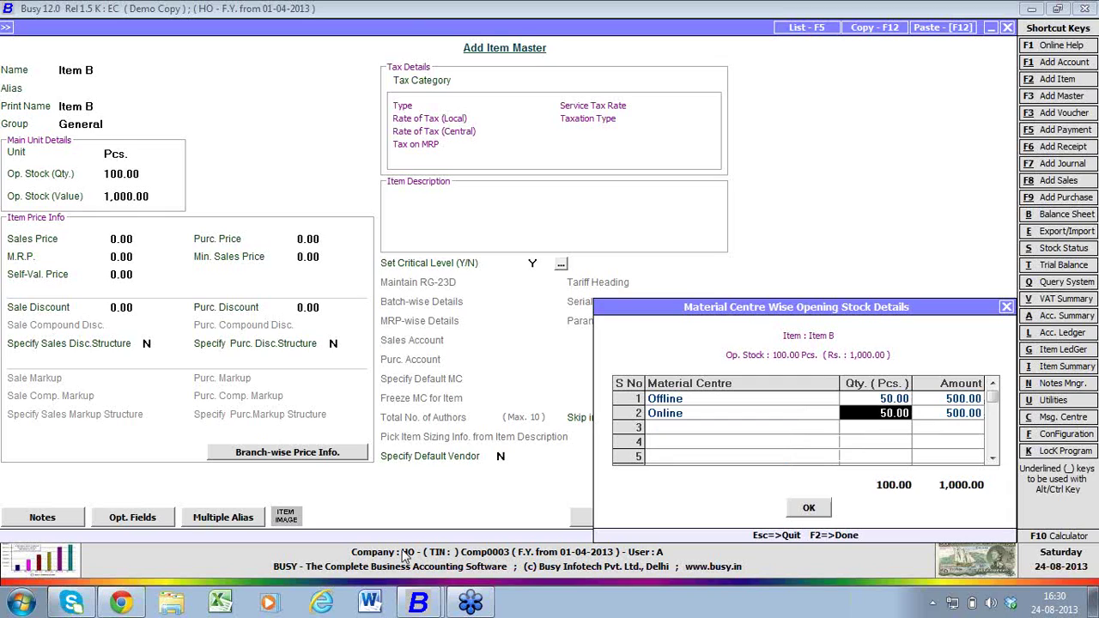
key("Return")
key("Return")
key("Return")
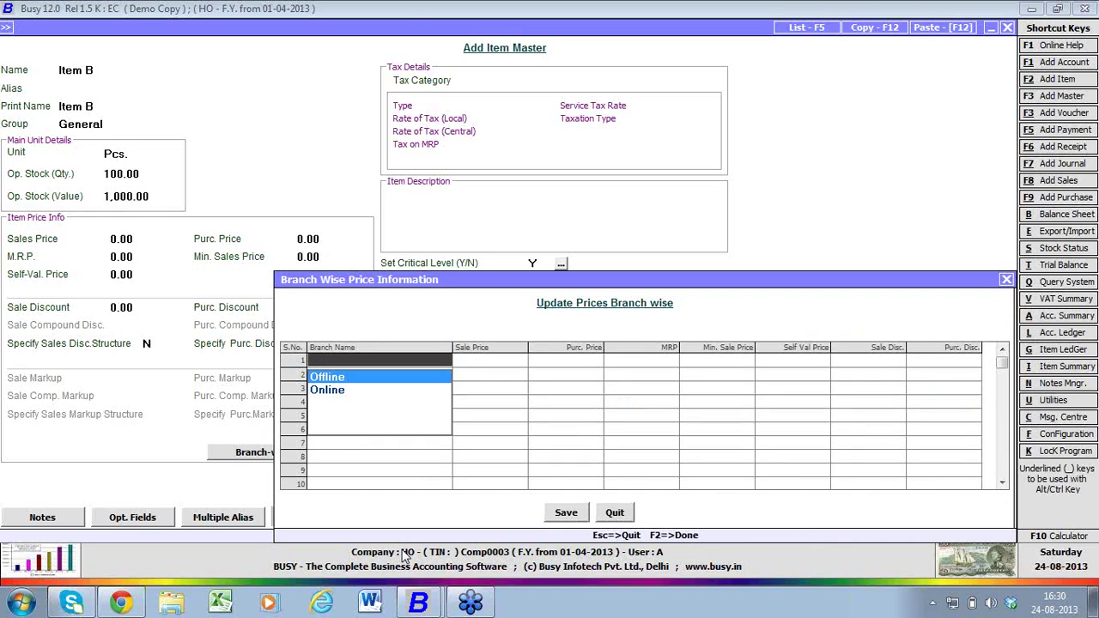
- Enter Offline branch prices of sale 100 and purchase 60, and confirm saving Item B
key("Return")
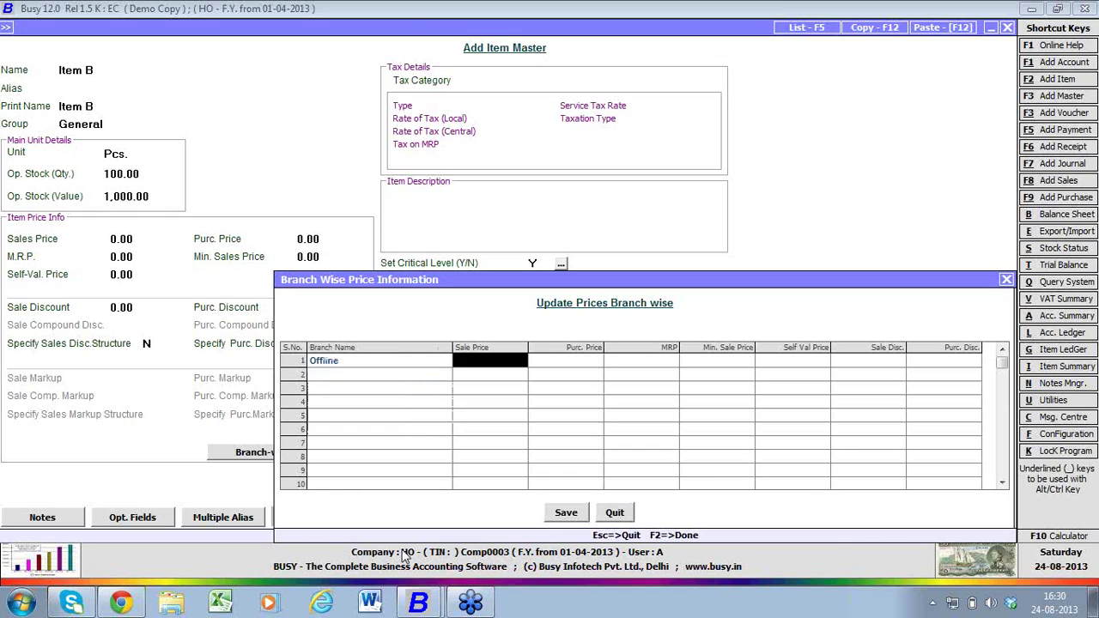
type("100")
key("Return")
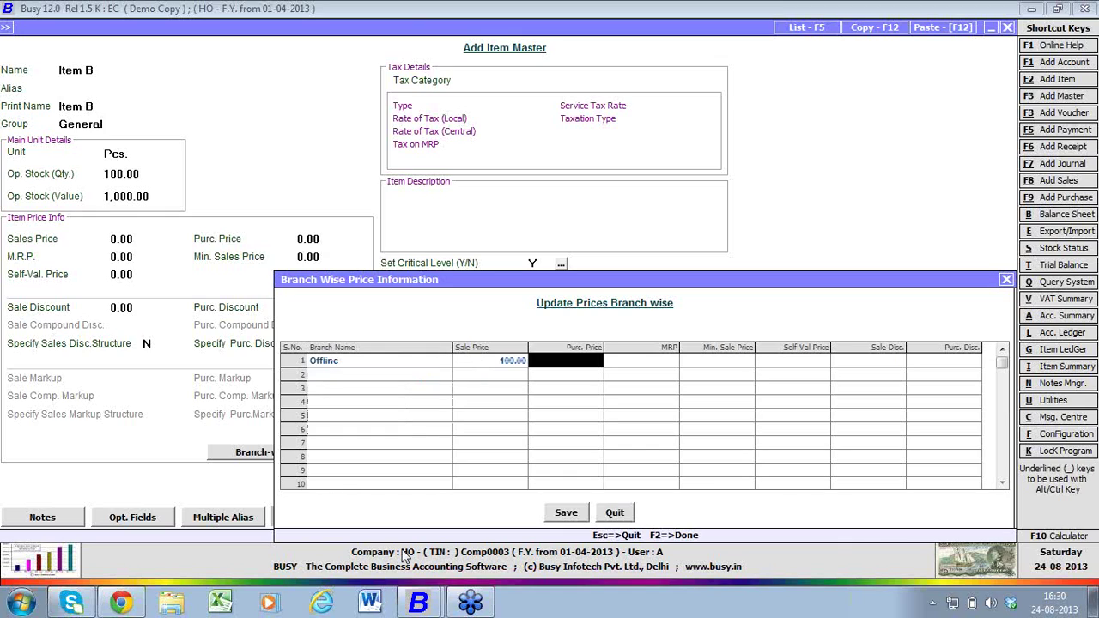
type("60")
key("Return")
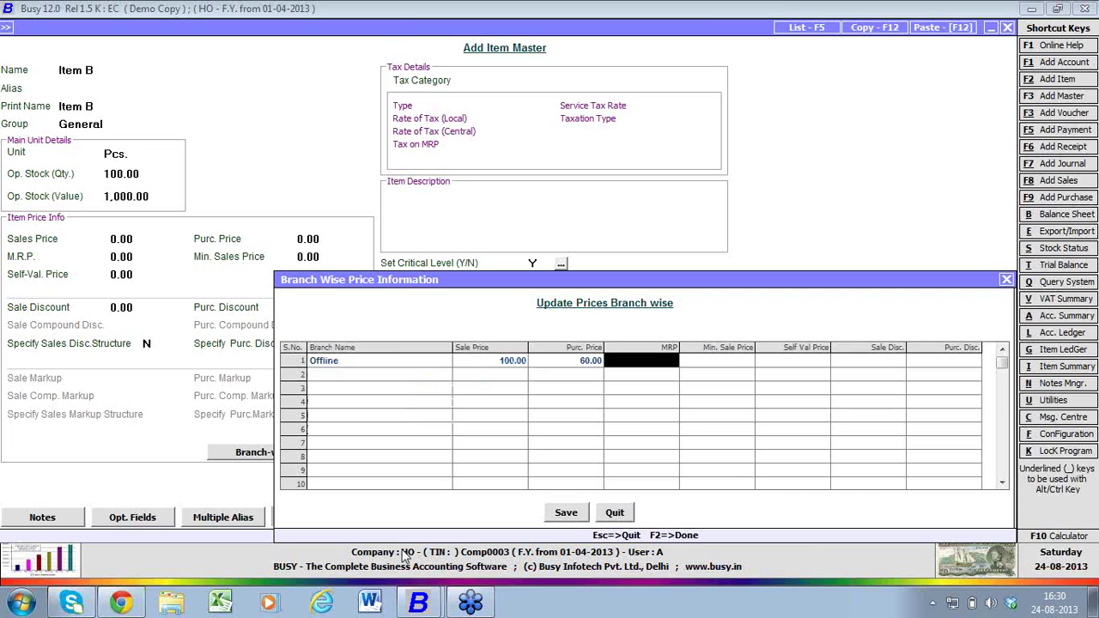
key("Return")
key("Return")
key("Return")
key("Return")
key("Return")
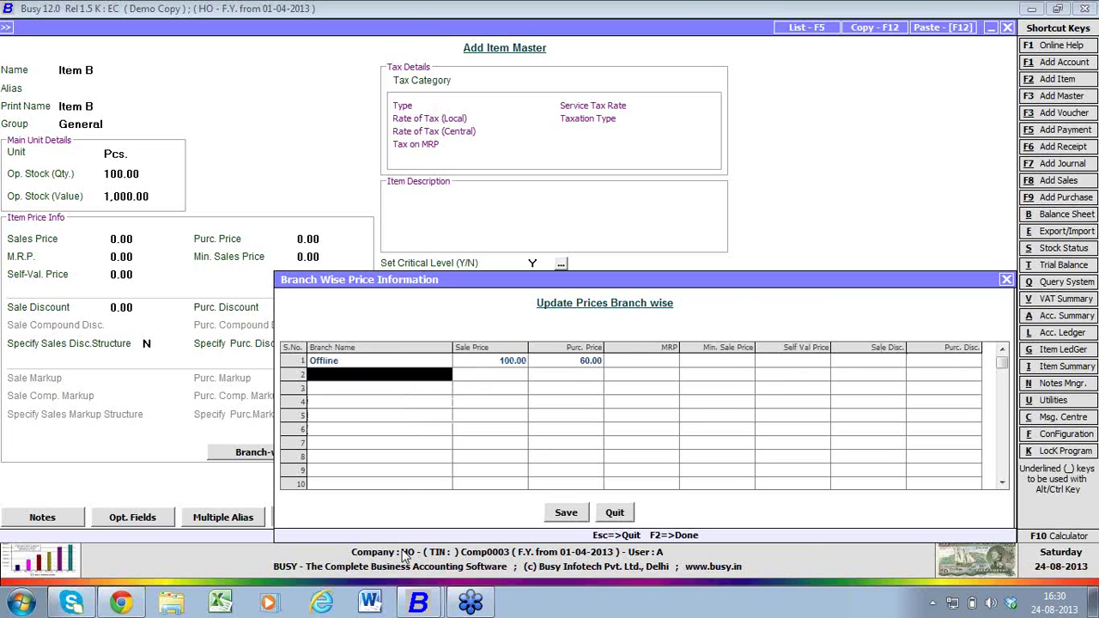
key("Return")
key("Return")
key("Return")
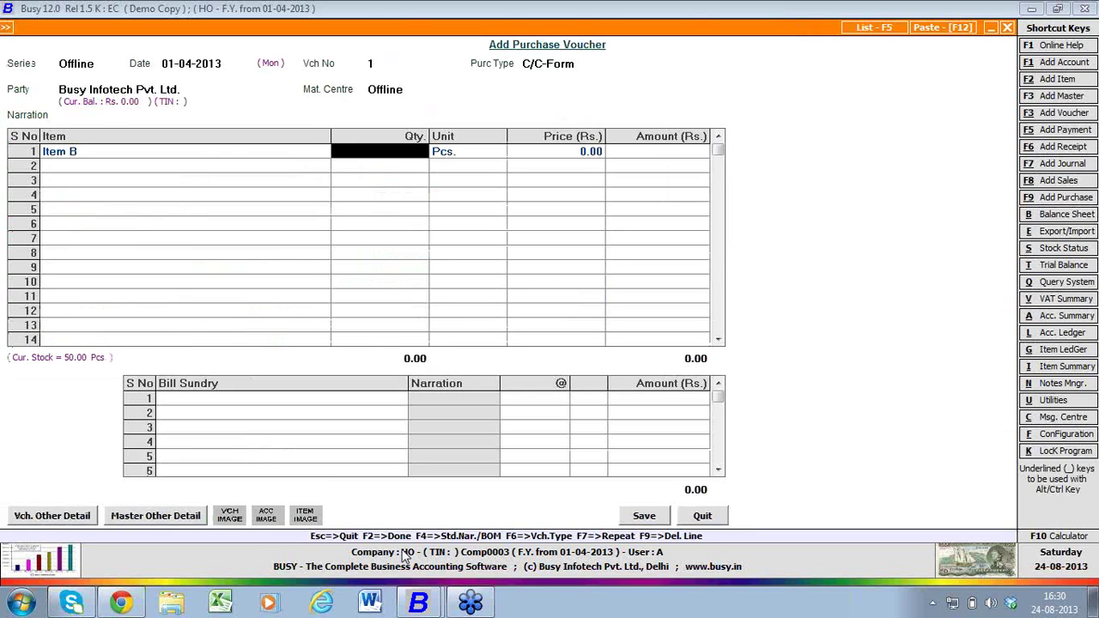
- Enter quantity 10 at price 60, add Central Sales Tax, and save the 612 voucher
type("10")
key("Return")
key("Return")
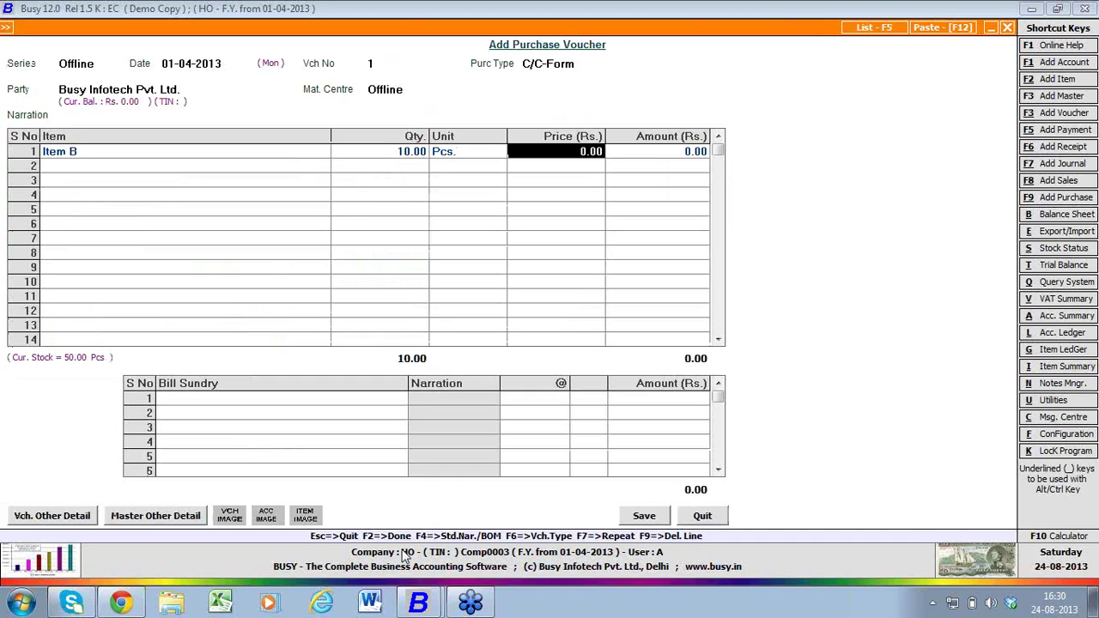
type("60")
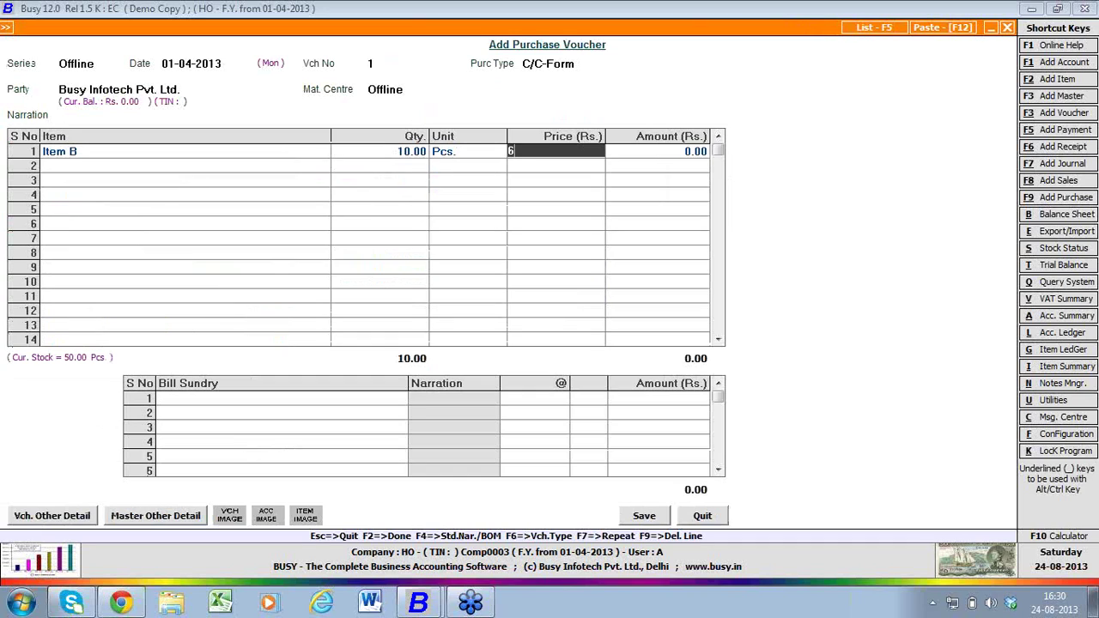
key("Return")
key("Return")
key("Return")
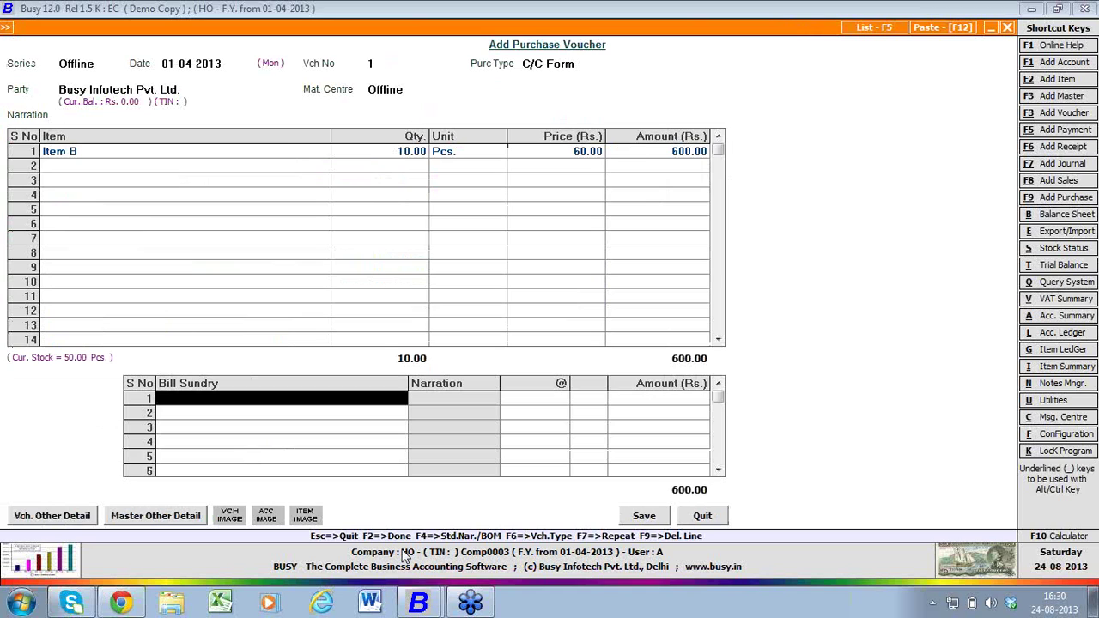
key("Return")
key("Return")
key("Return")
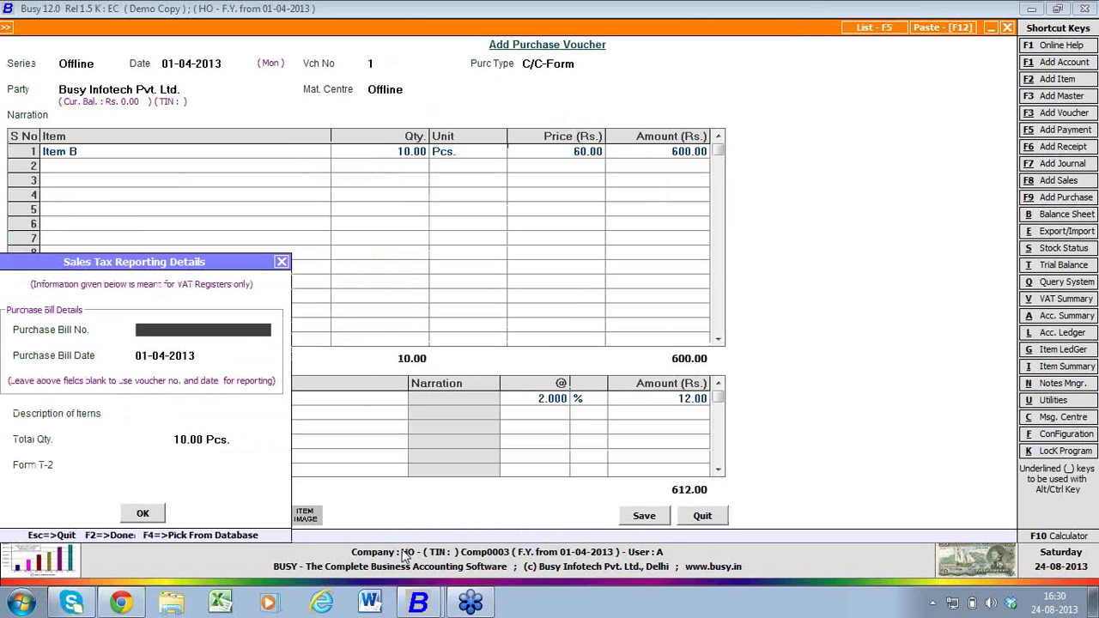
key("Return")
key("Return")
key("Return")
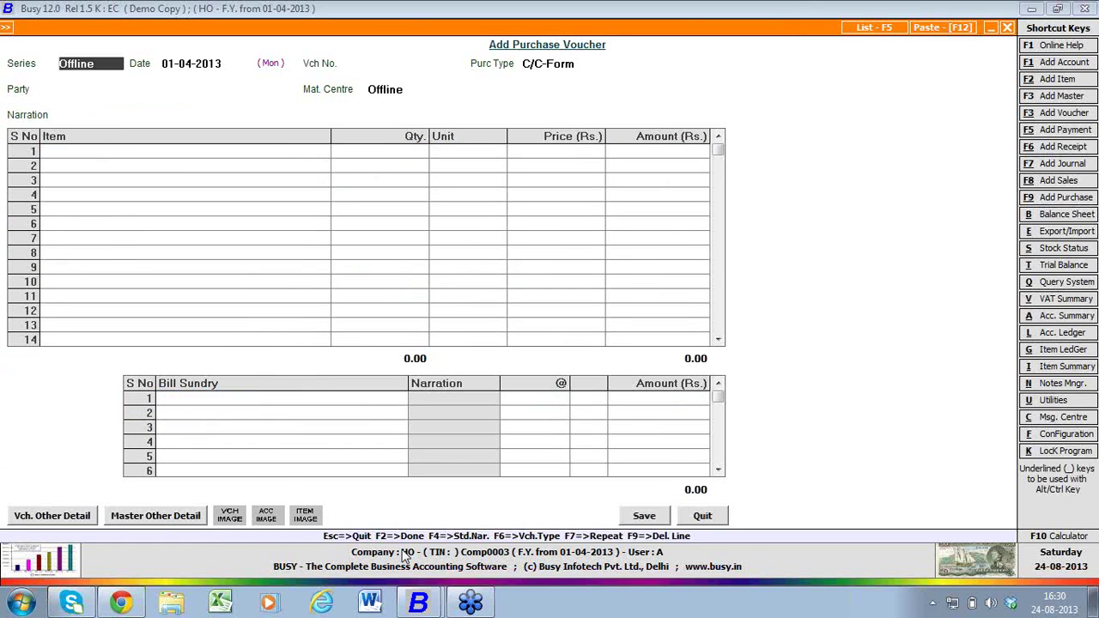
key("Escape")
- In the Offline Branch company, check that no purchase vouchers exist yet to modify
mouse_move(412, 592)
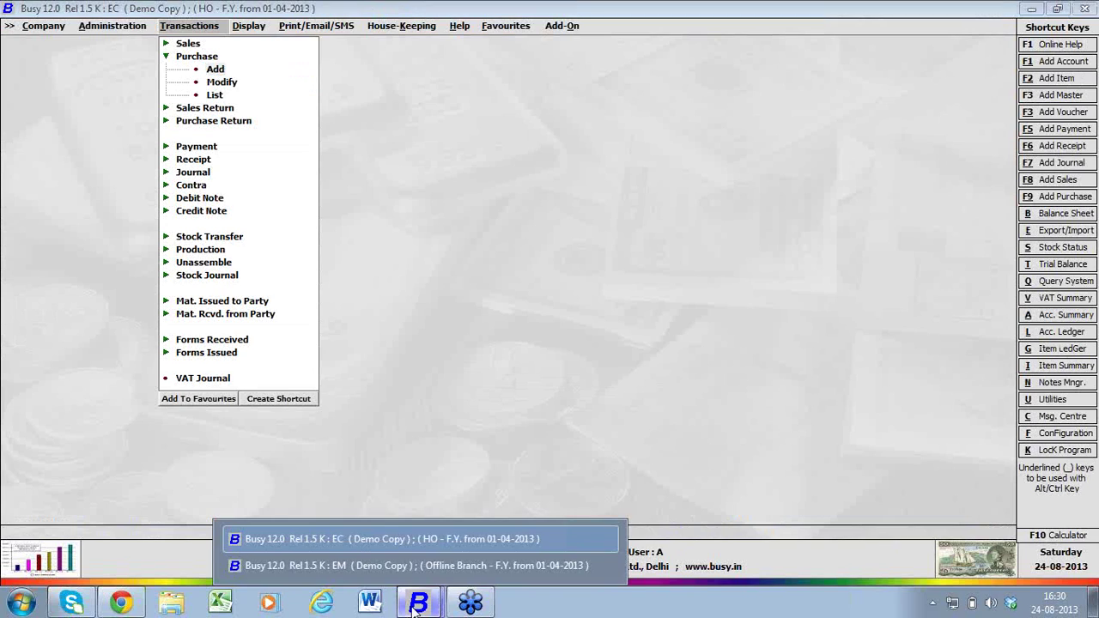
left_click(407, 564)
key("Down")
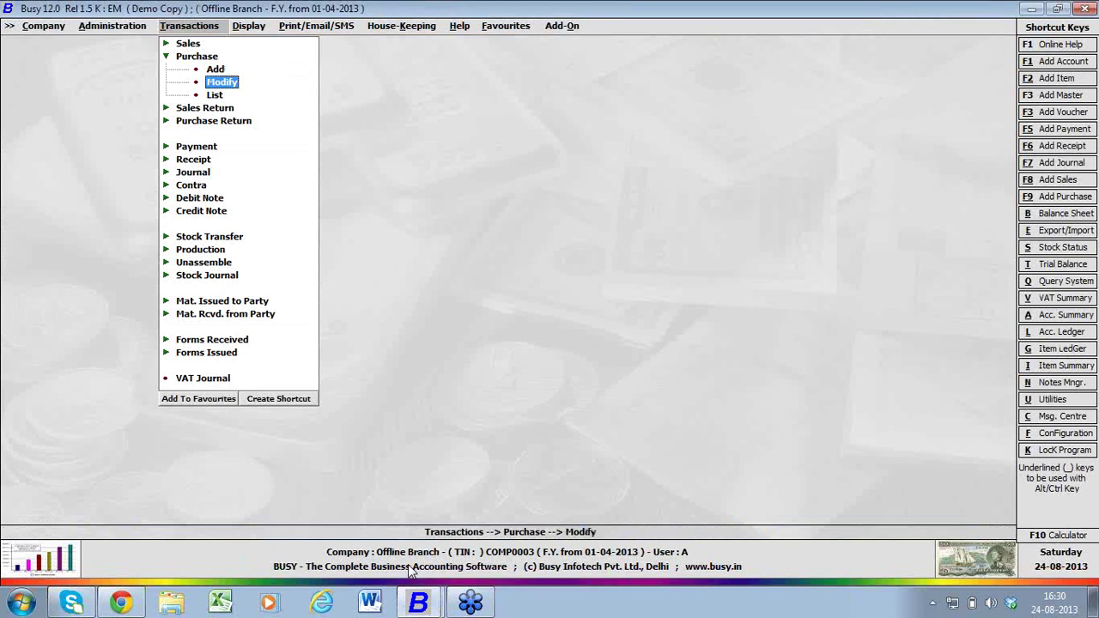
key("Return")
key("Return")
key("Escape")
- Open Exchange Data with HO from Administration's Data Export Import
key("Escape")
key("Left")
key("Escape")
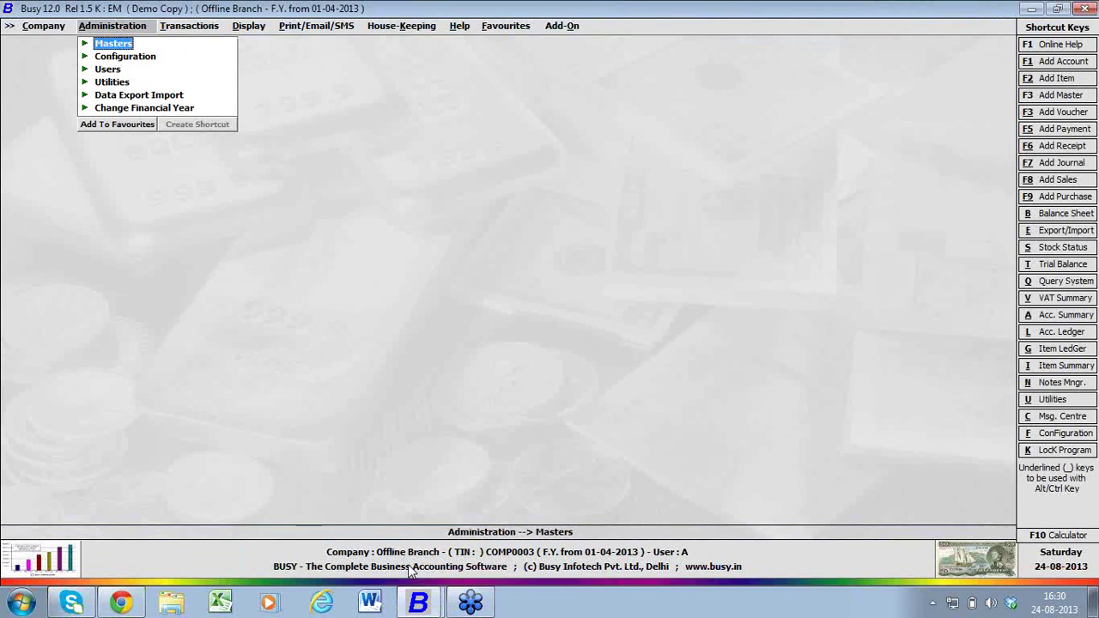
key("Down")
key("Down")
key("Down")
key("Down")
key("Return")
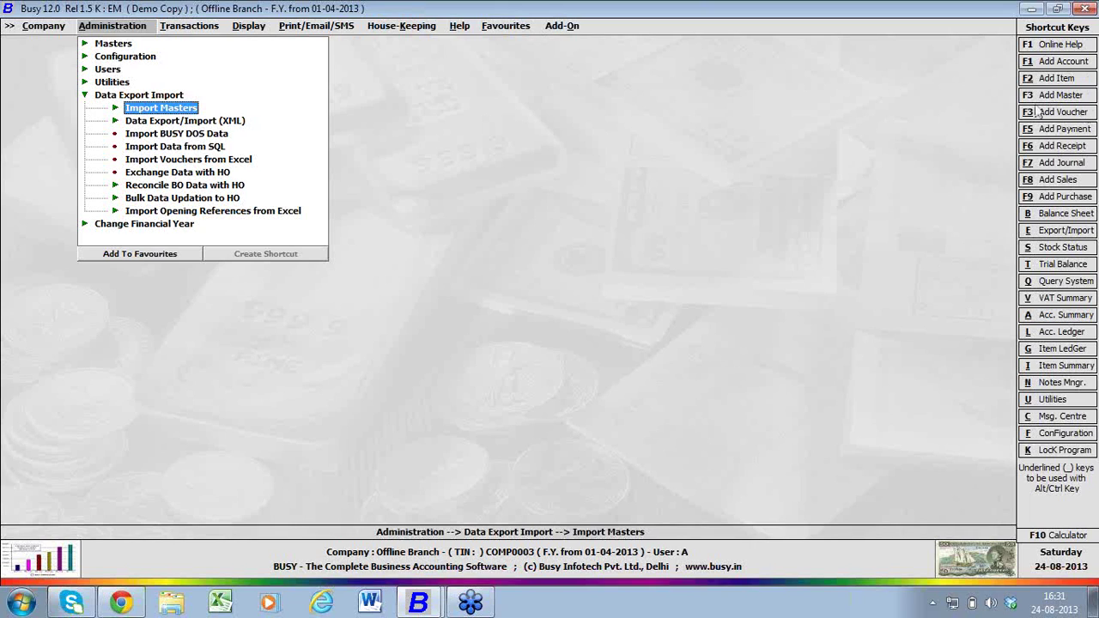
double_click(207, 174)
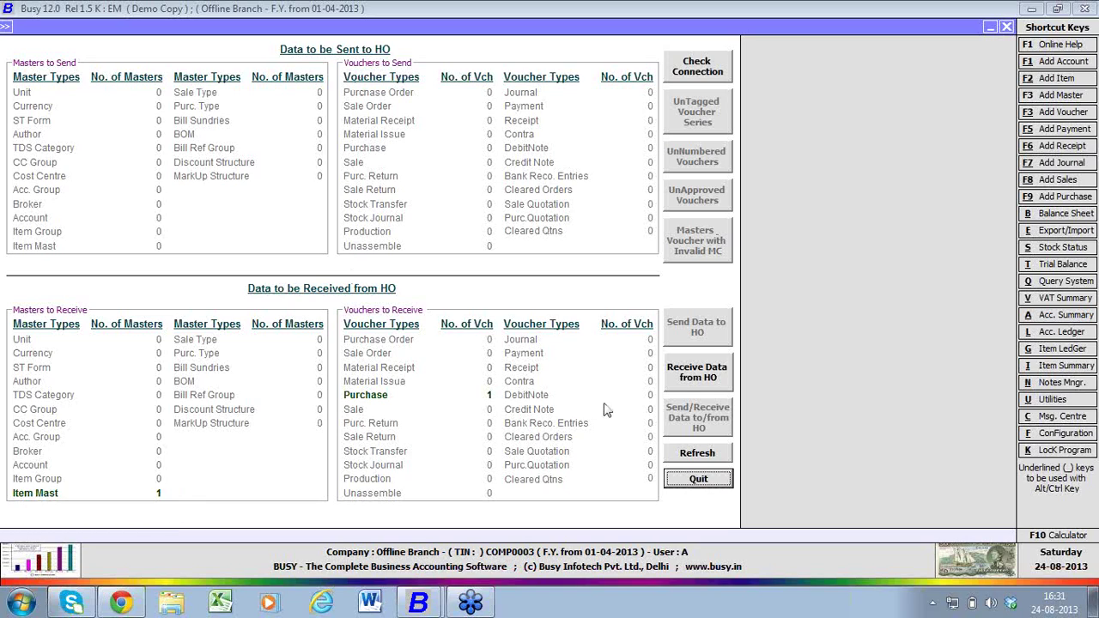
- Receive the item master and purchase voucher from HO, decline the sync log, and close the window
left_click(683, 385)
key("Return")
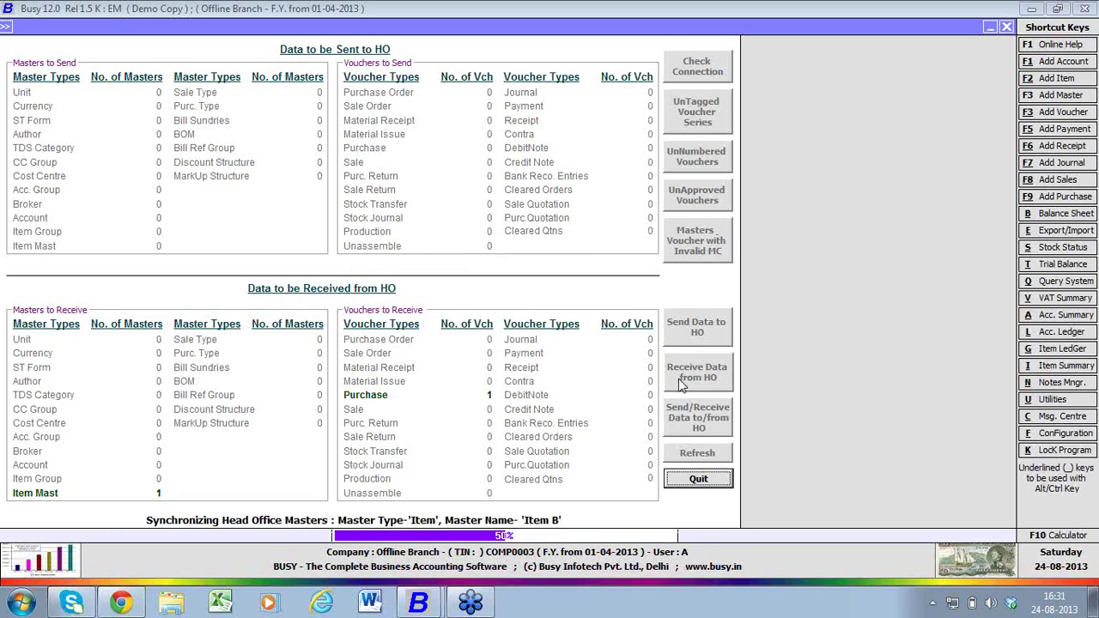
key("Return")
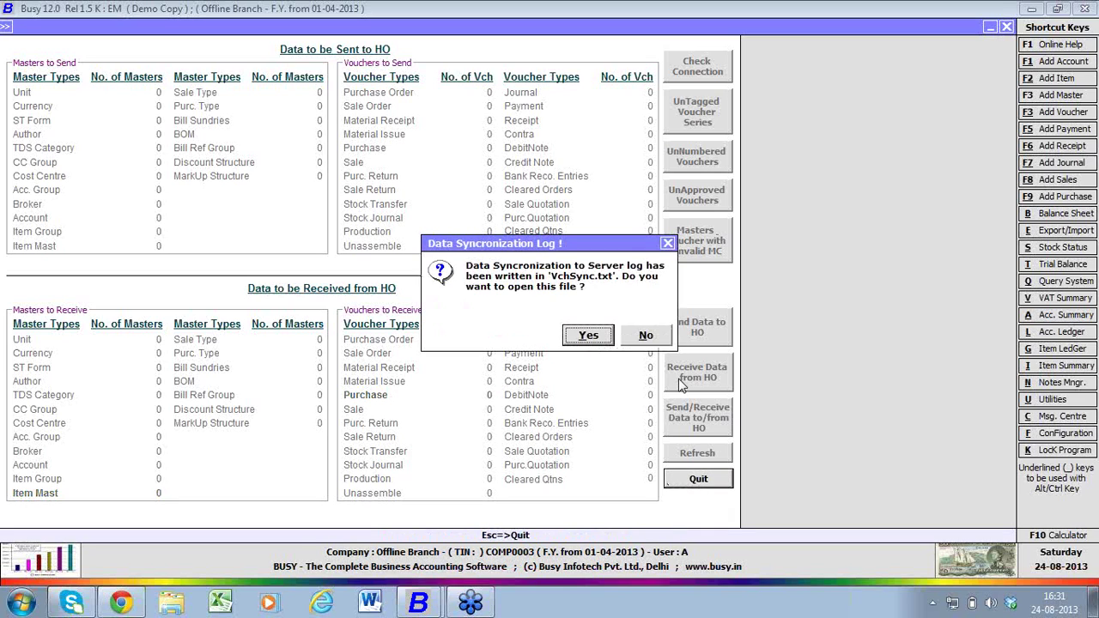
key("n")
key("Escape")
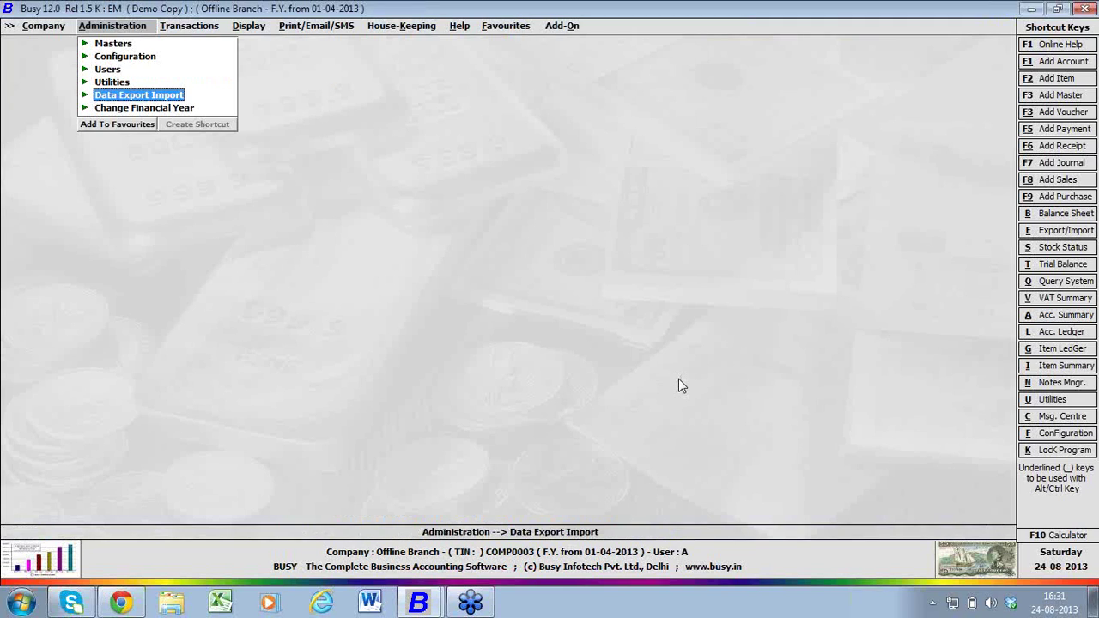
key("Up")
key("Up")
key("Up")
key("Up")
- Open Item B for modification, attempt to save it, and quit unchanged after the no-rights refusal
key("Right")
key("Down")
key("Down")
key("Down")
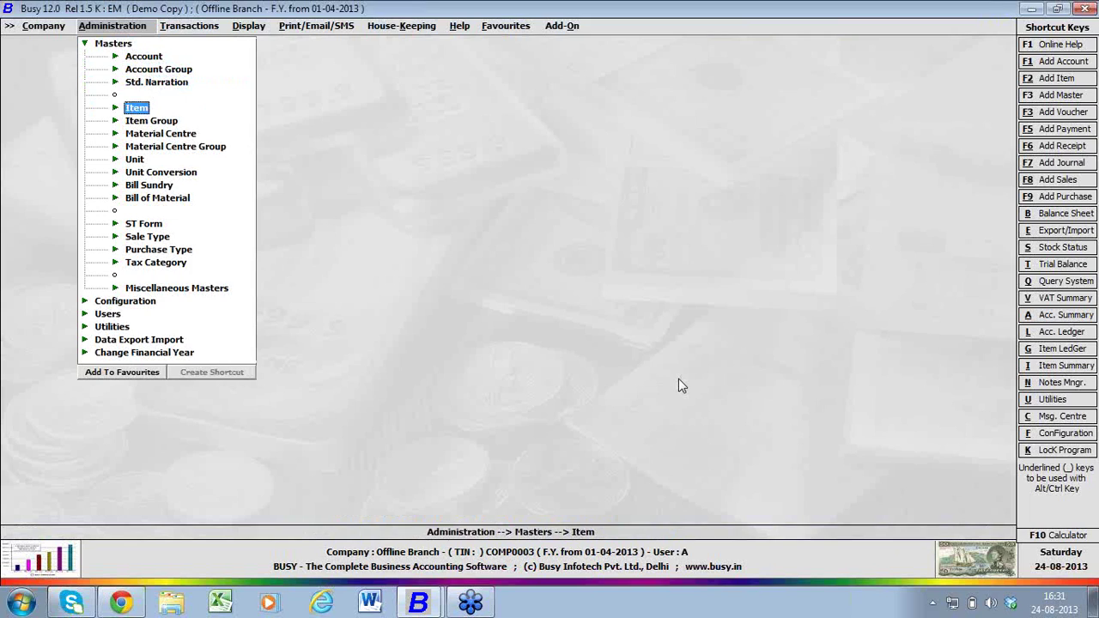
key("Return")
key("Return")
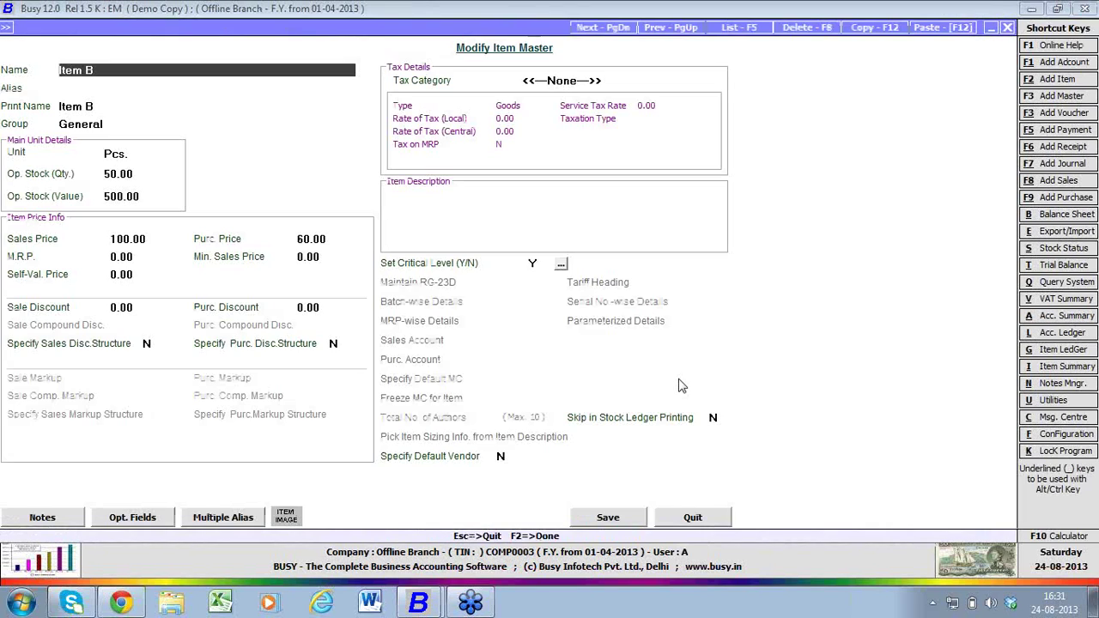
key("Return")
key("Return")
key("Return")
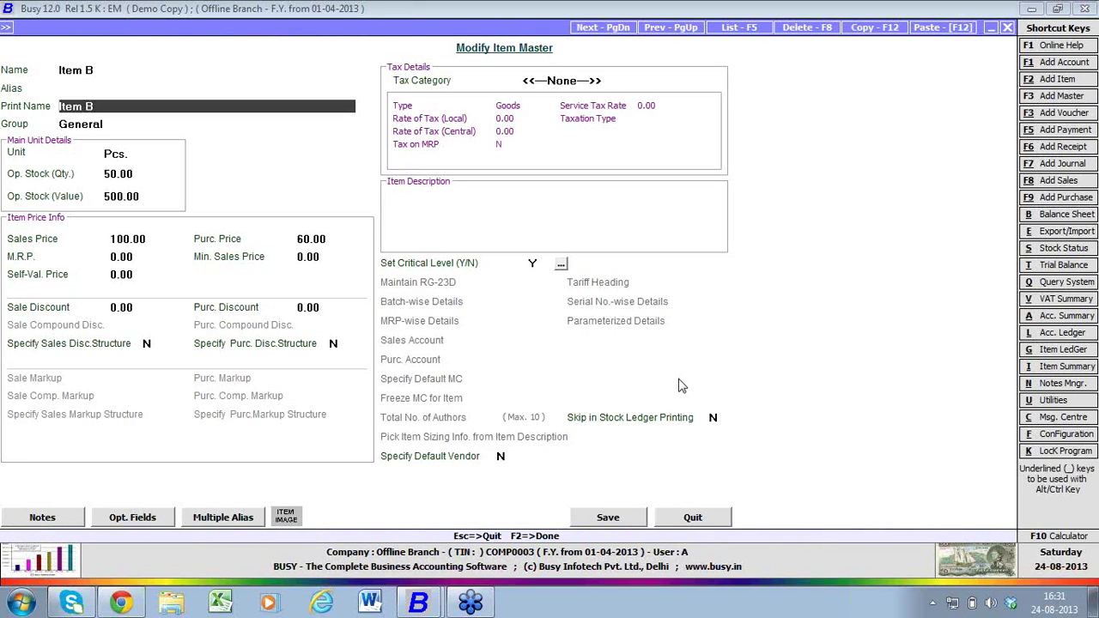
key("Return")
key("Return")
key("Return")
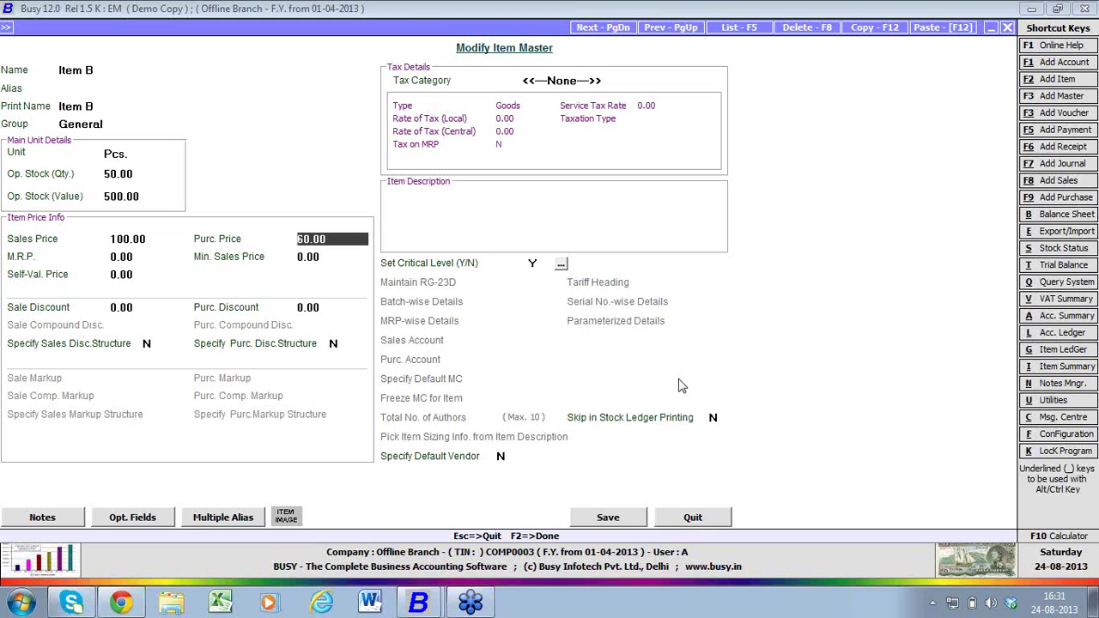
key("F2")
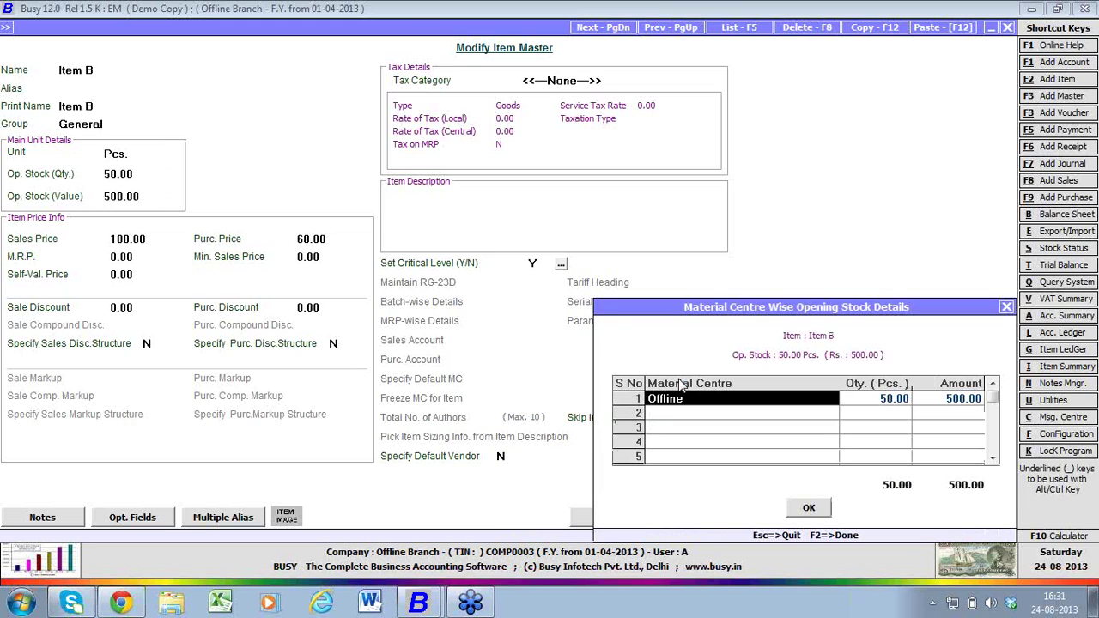
key("F2")
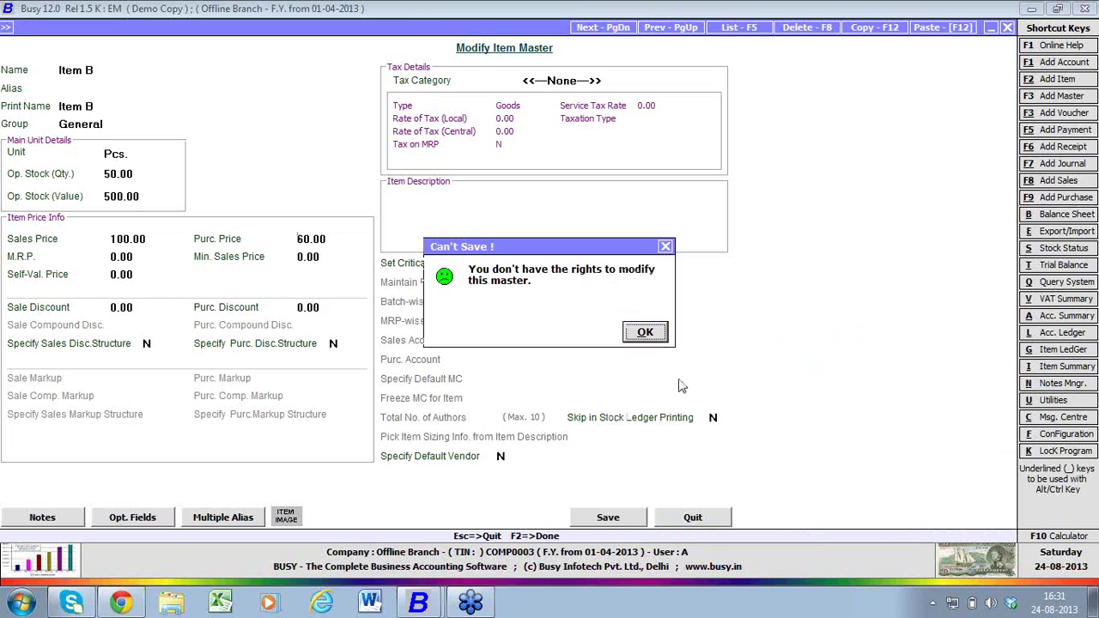
key("Return")
key("Escape")
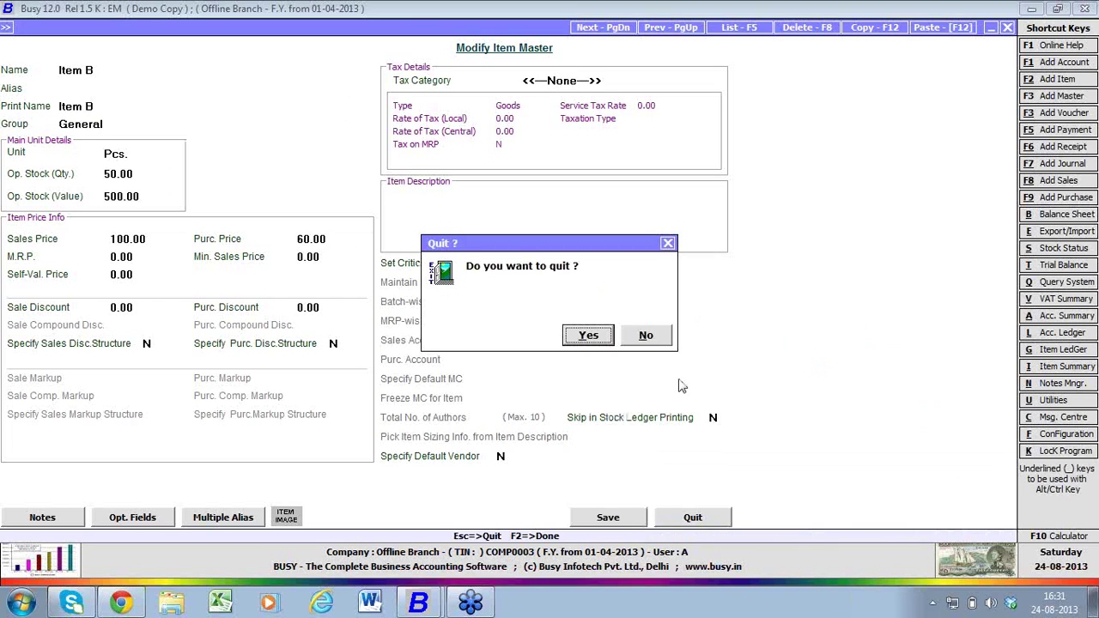
key("Return")
key("Right")
- Start a new sales voucher in the Offline series, keeping the default date
key("Up")
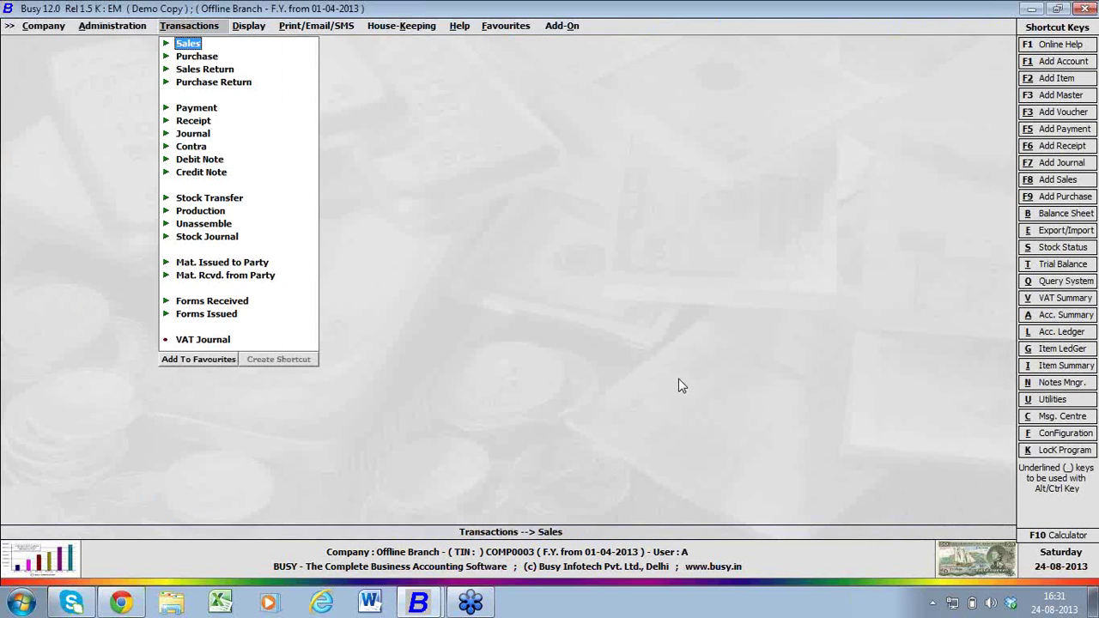
key("Right")
key("Return")
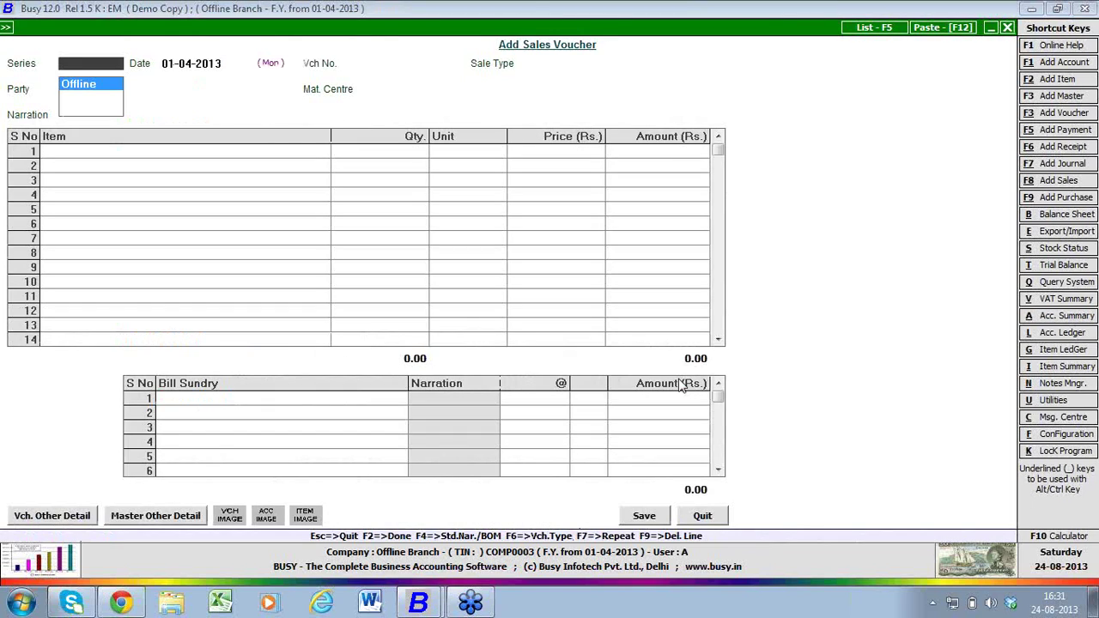
key("Return")
key("Return")
key("Return")
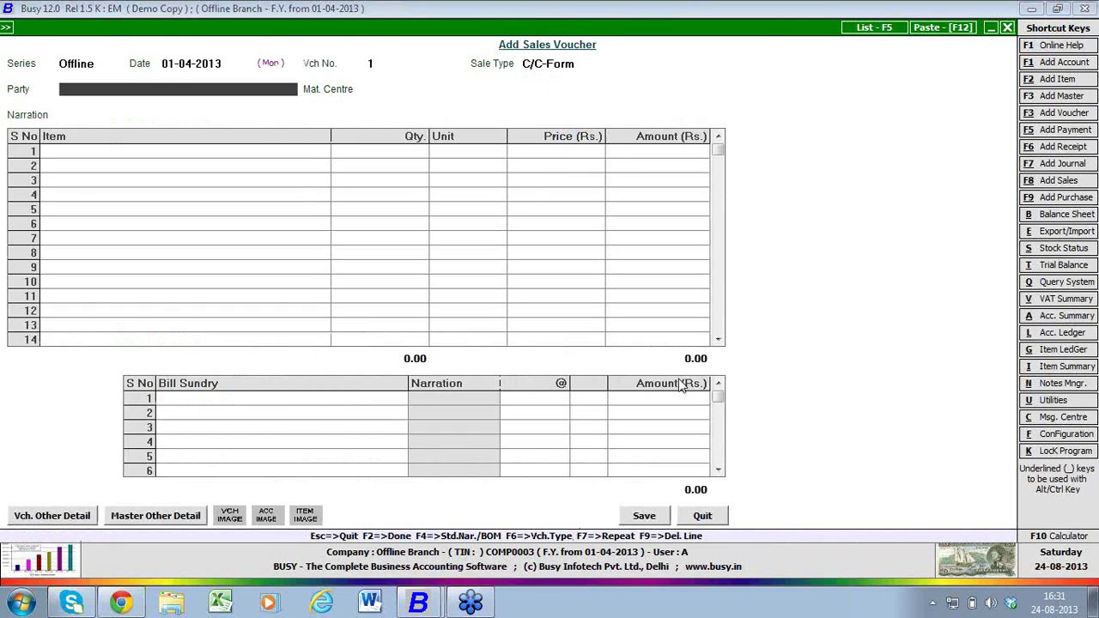
- Create party account Party B under Sundry Debtors with a 10,000 opening balance
key("alt+c")
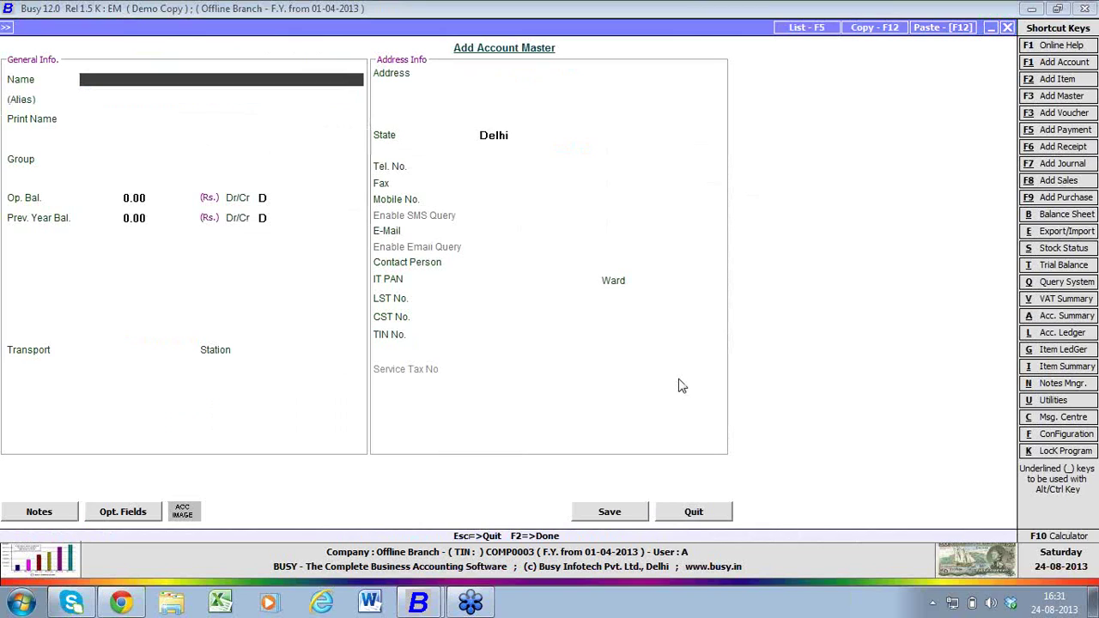
type("party b")
key("Return")
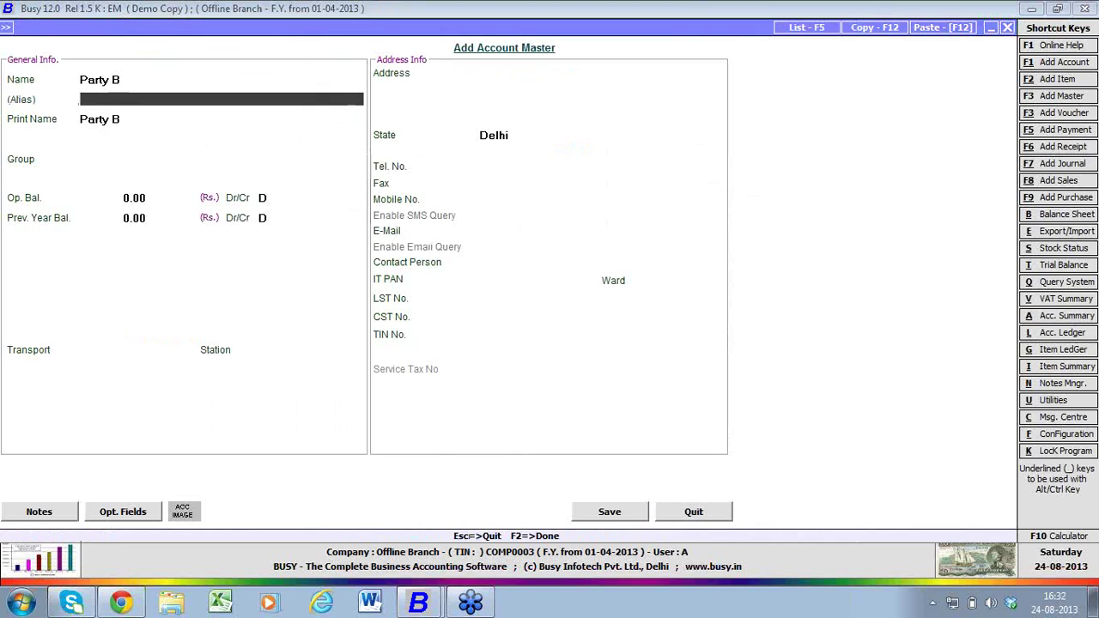
key("Return")
key("Return")
type("sun")
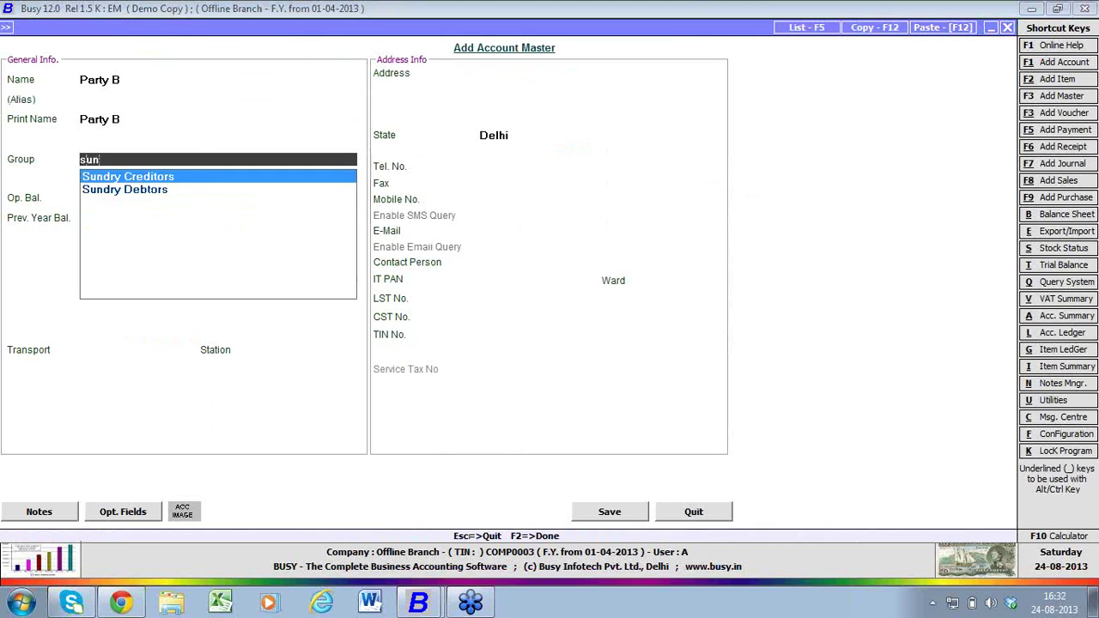
key("Down")
key("Return")
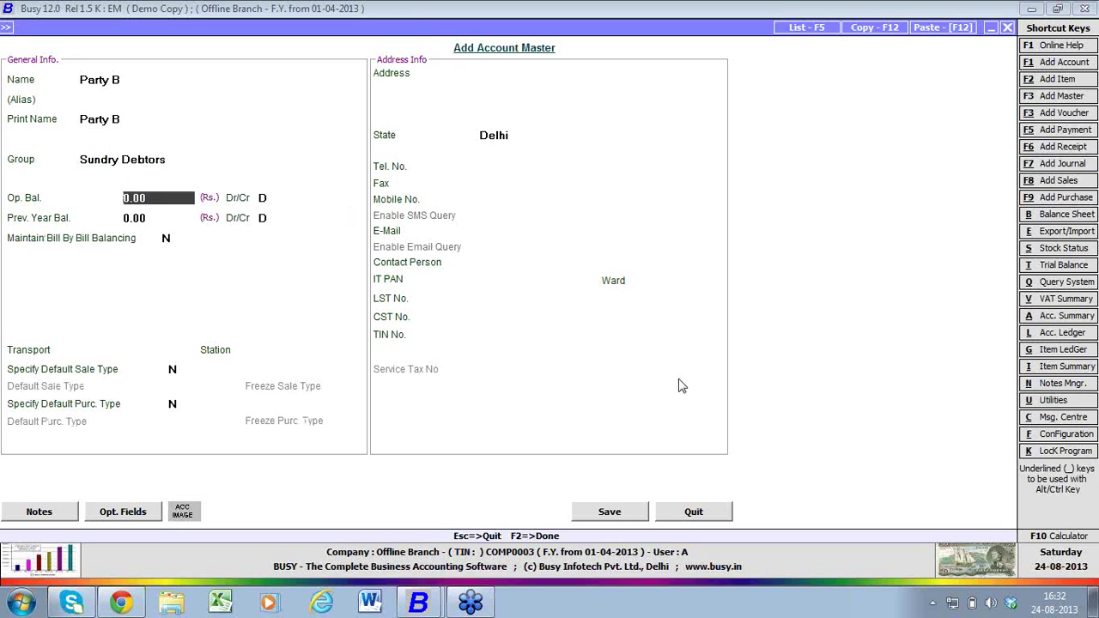
type("10000")
key("Return")
key("F2")
key("Return")
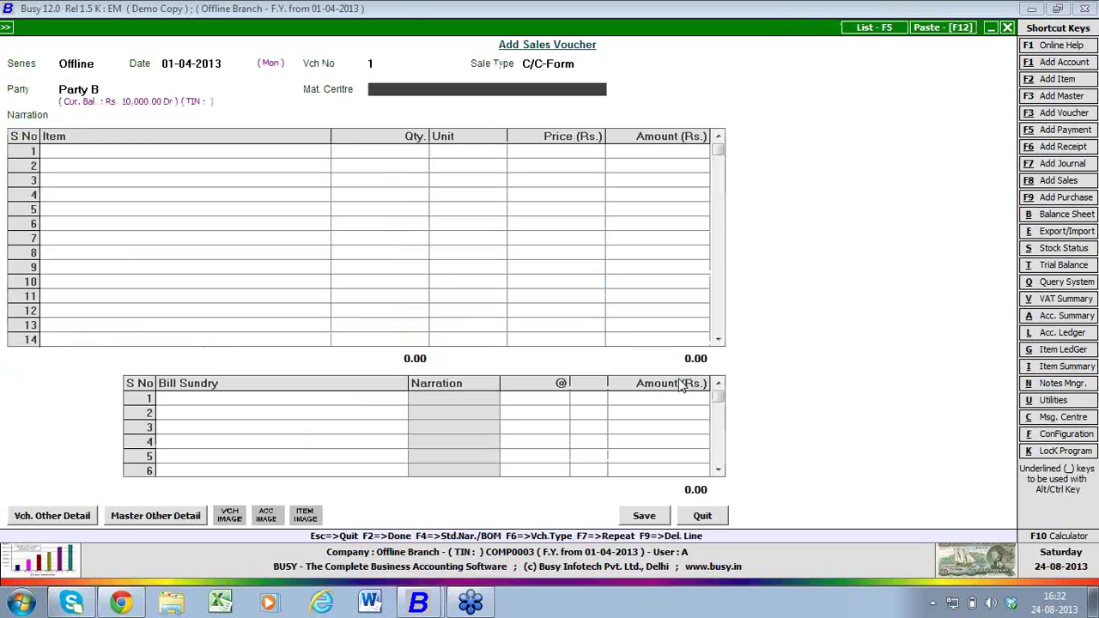
- Set material centre Offline, bill 5 Item B with Central Sales Tax, and save without printing
key("Down")
key("Return")
key("Return")
key("Return")
key("Return")
key("Return")
key("Return")
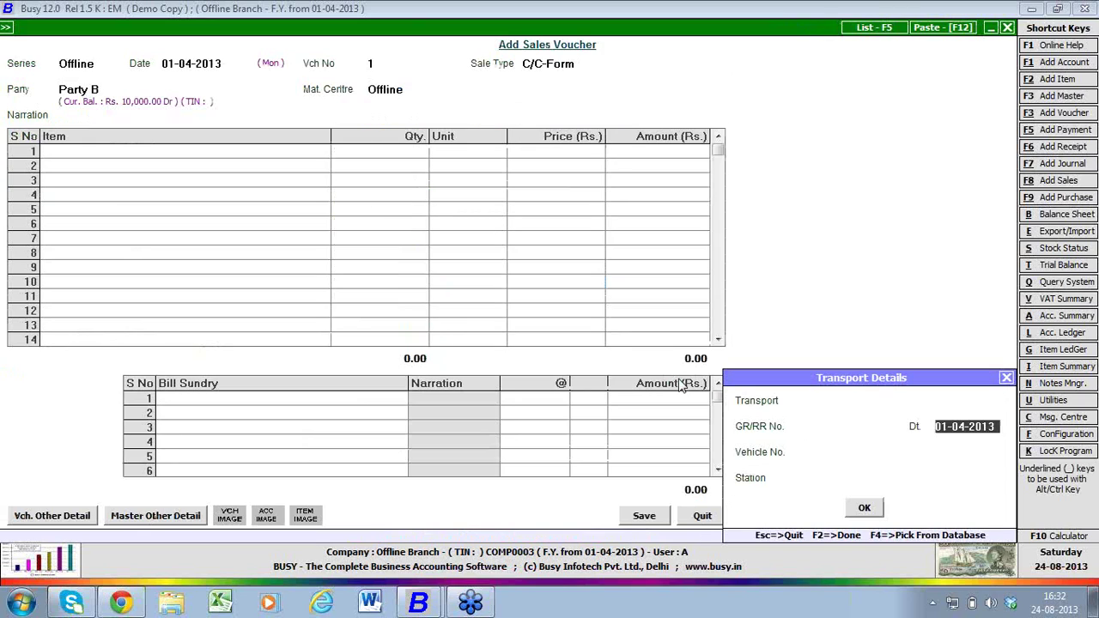
key("Return")
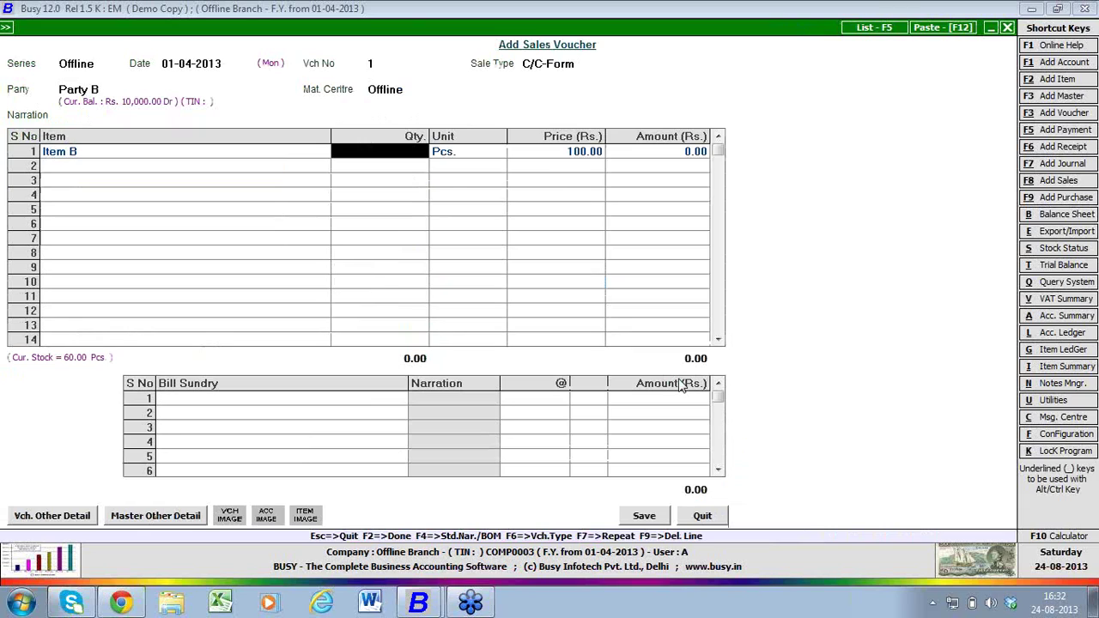
type("5")
key("Return")
key("Return")
key("Return")
key("Return")
key("Return")
key("Return")
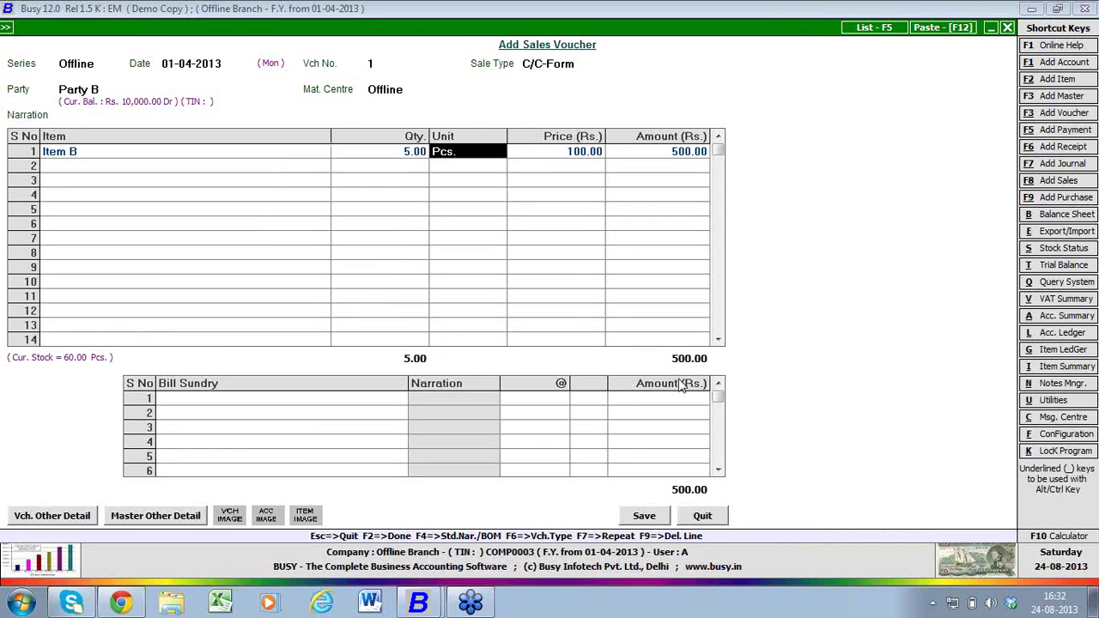
key("Return")
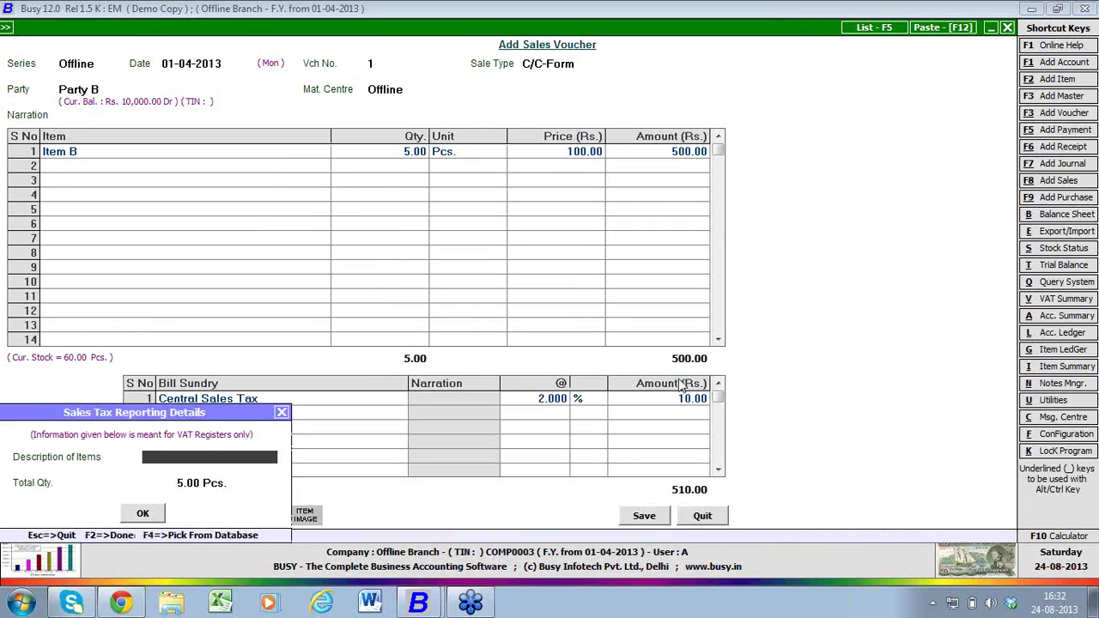
key("Return")
key("Return")
key("Return")
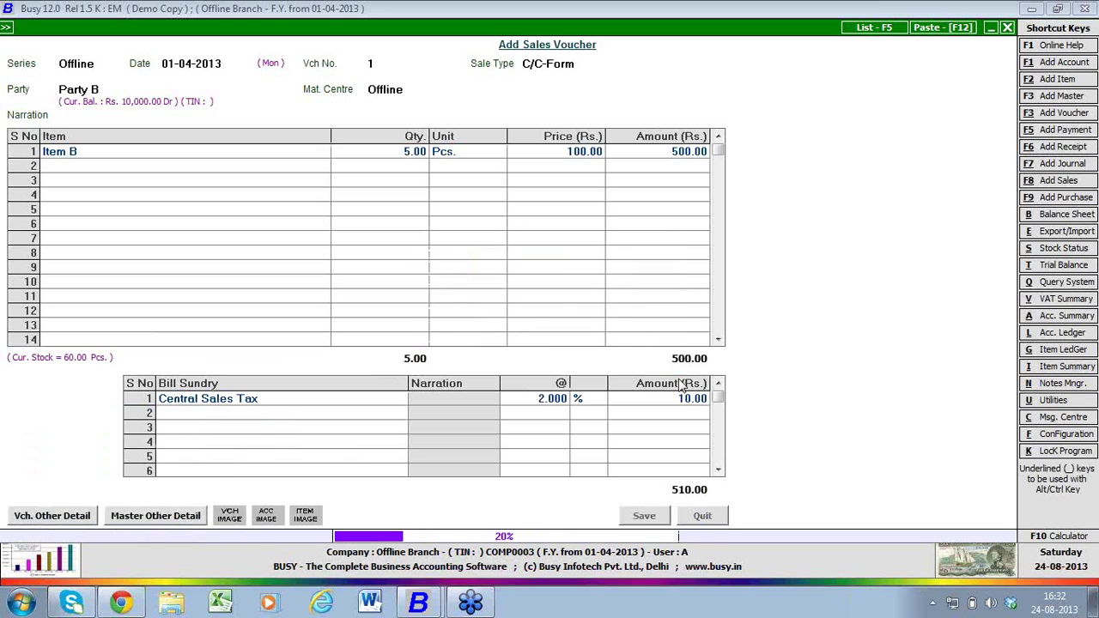
key("Escape")
key("Escape")
key("Escape")
key("Down")
- Send the Party B account and sales voucher to HO via Exchange Data with HO, acknowledging the sync
key("Left")
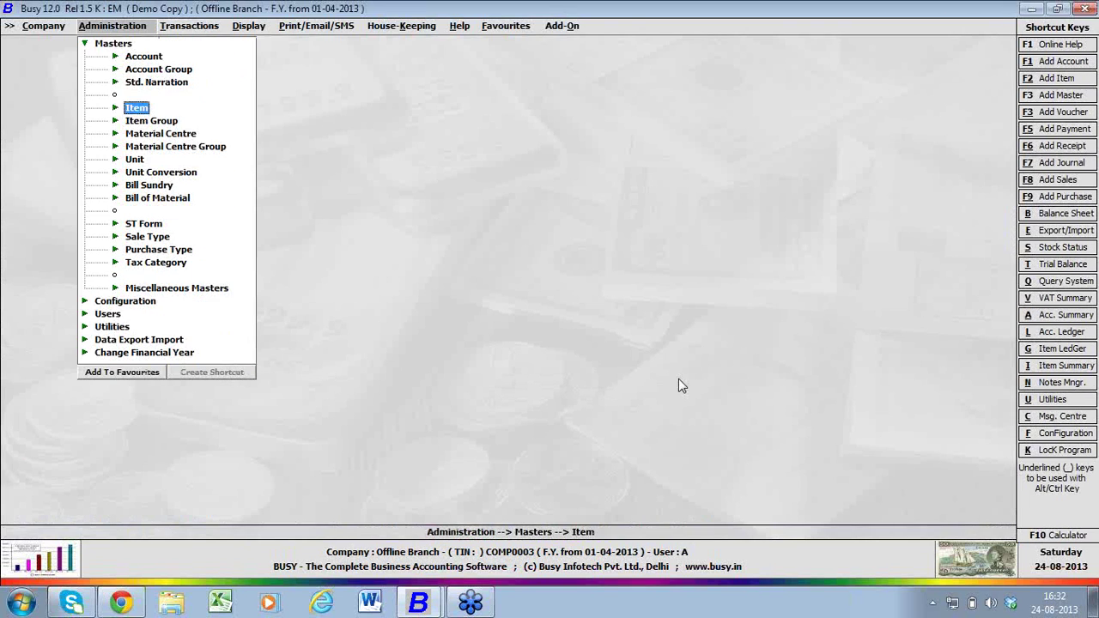
key("Escape")
key("Left")
key("Down")
key("Down")
key("Down")
key("Down")
key("Right")
key("Down")
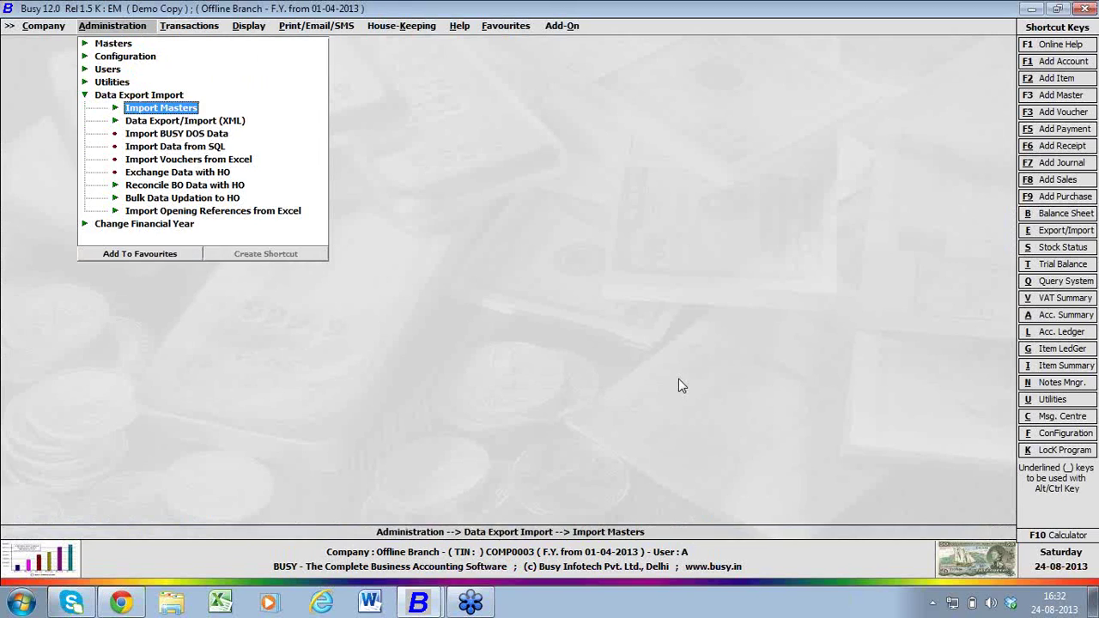
key("Down")
key("Down")
key("Down")
key("Down")
key("Down")
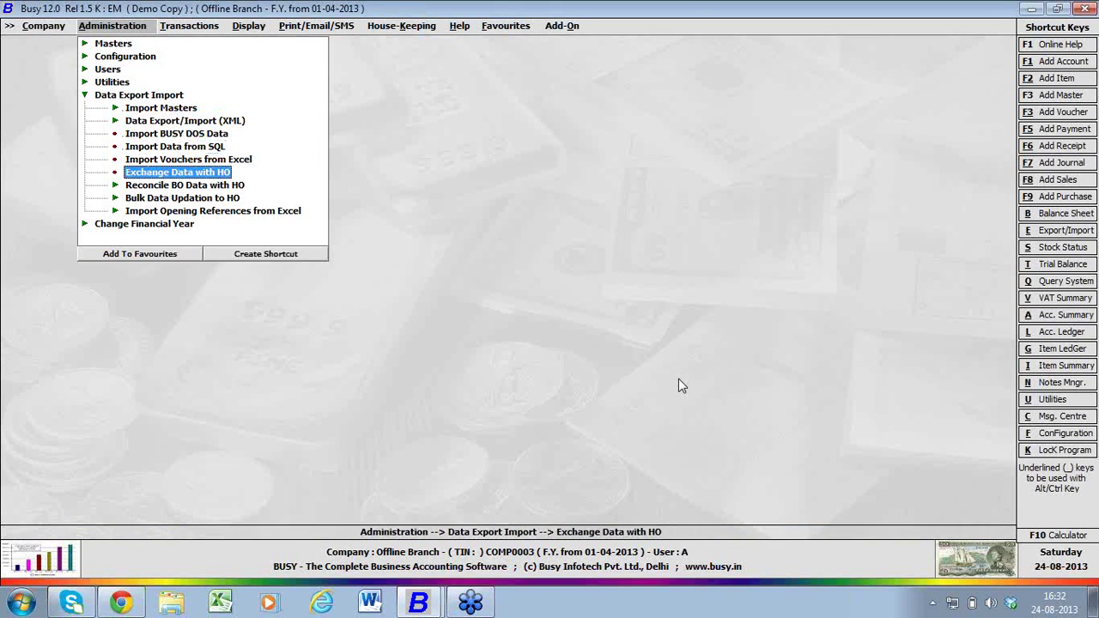
key("Return")
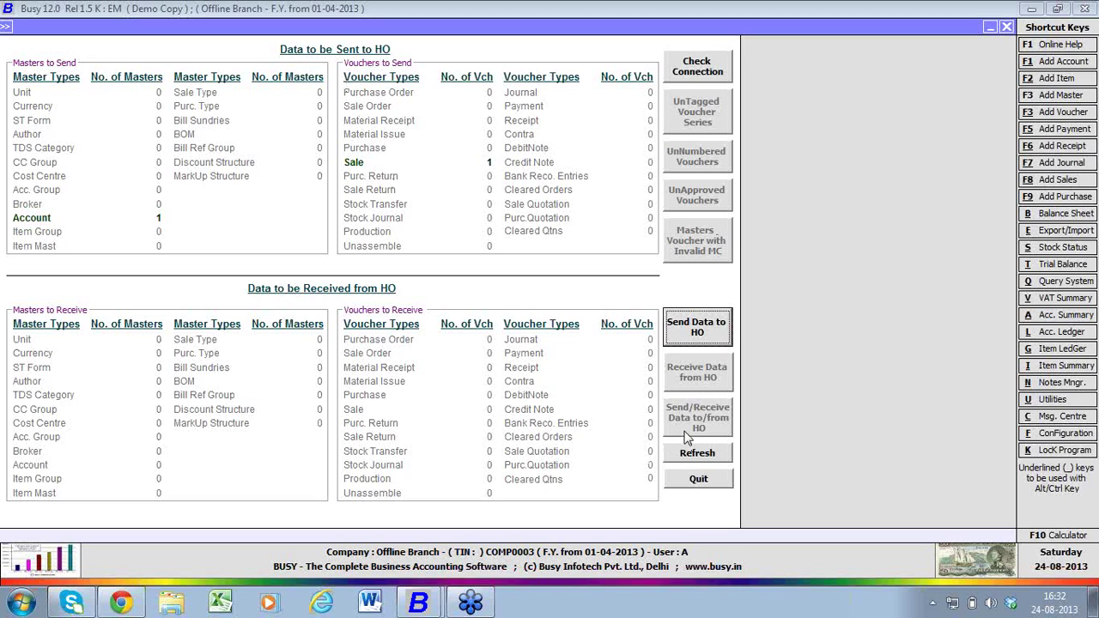
left_click(692, 315)
key("Return")
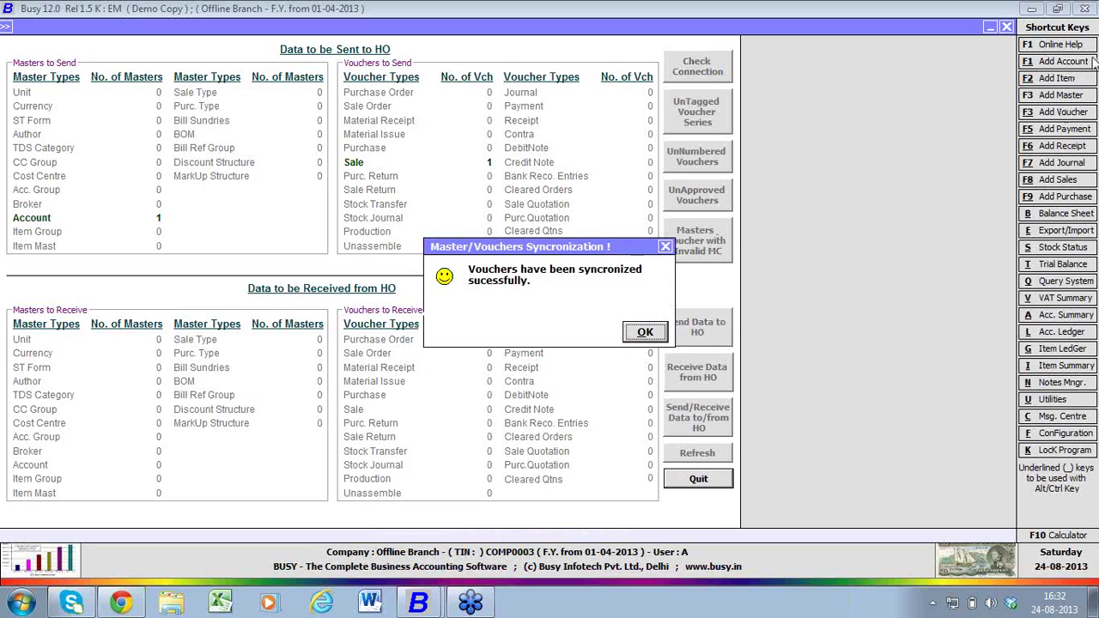
left_click(635, 335)
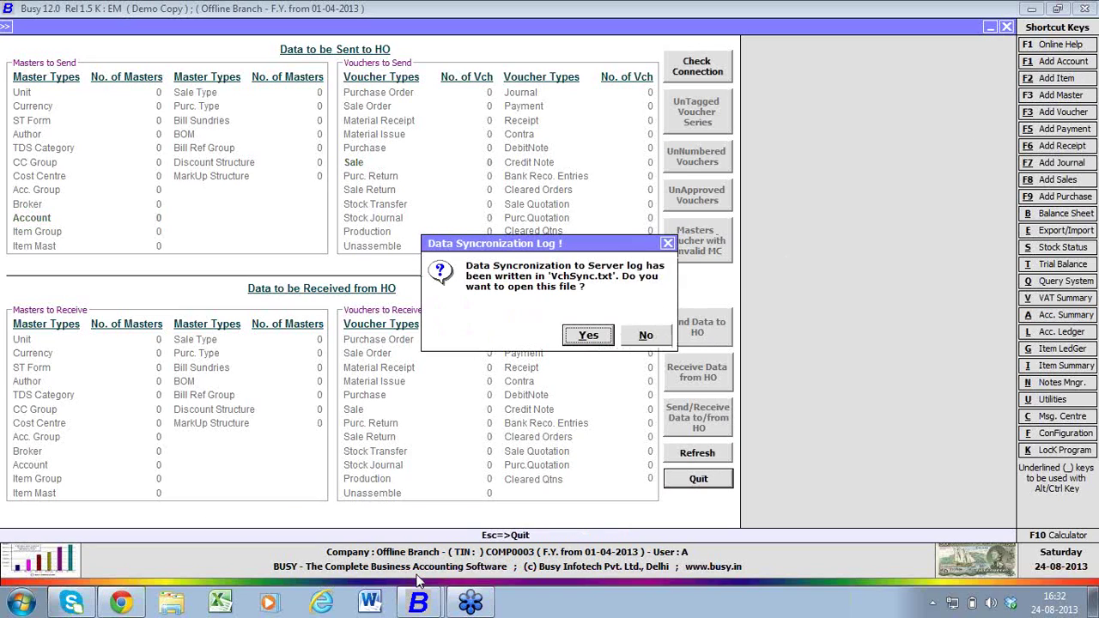
- Switch to the HO window and save the entries received from the Offline branch via Receive Data From BO
left_click(419, 603)
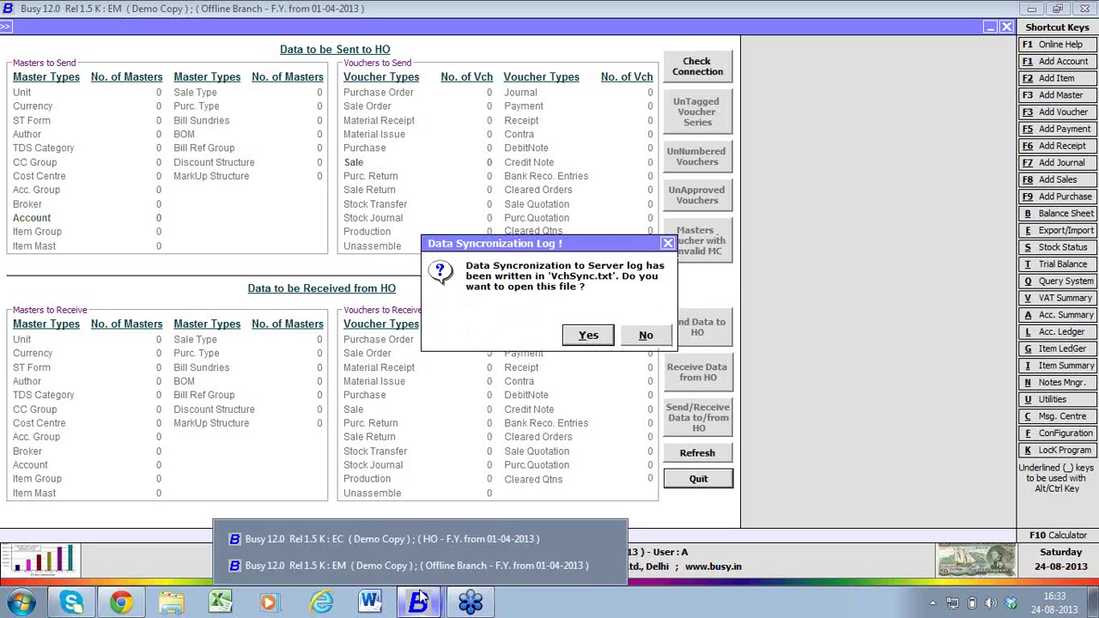
left_click(404, 538)
key("Escape")
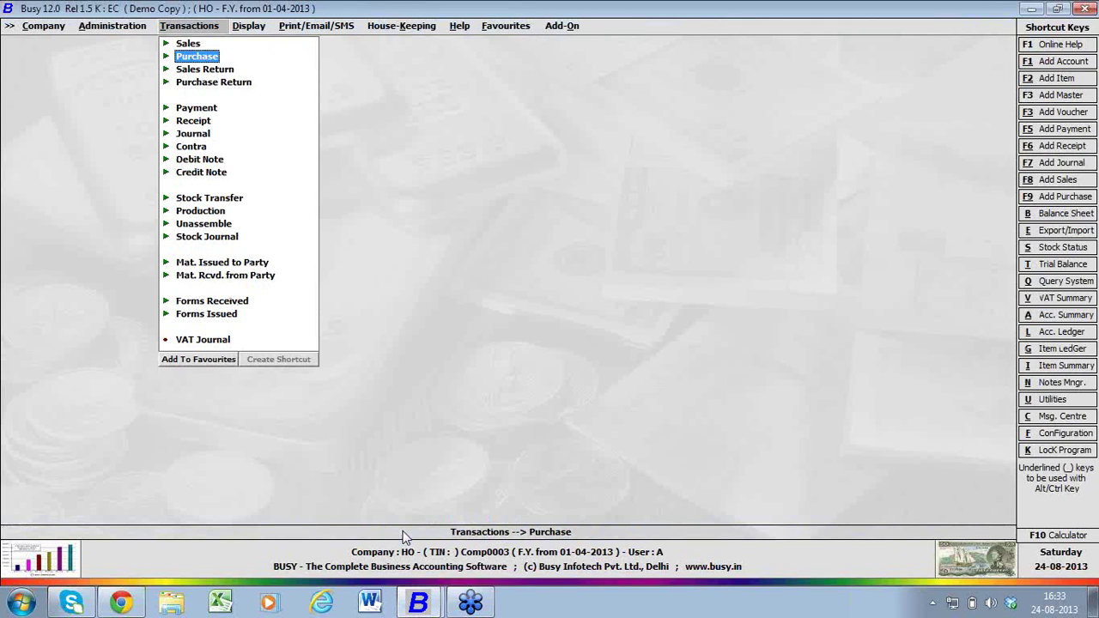
key("Left")
key("Left")
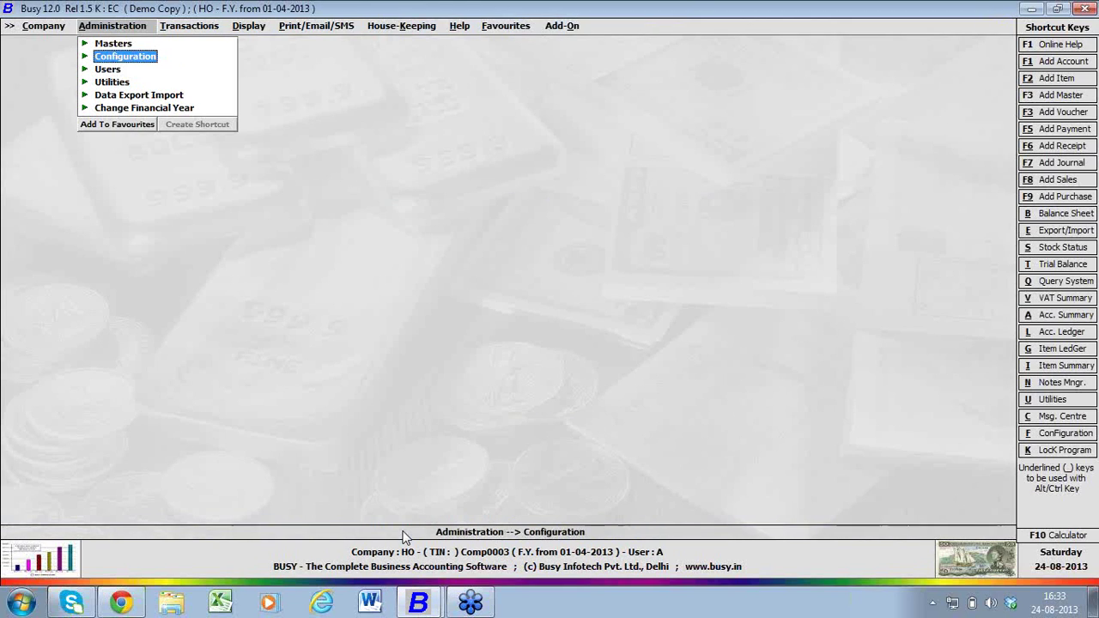
key("Down")
key("Down")
key("Down")
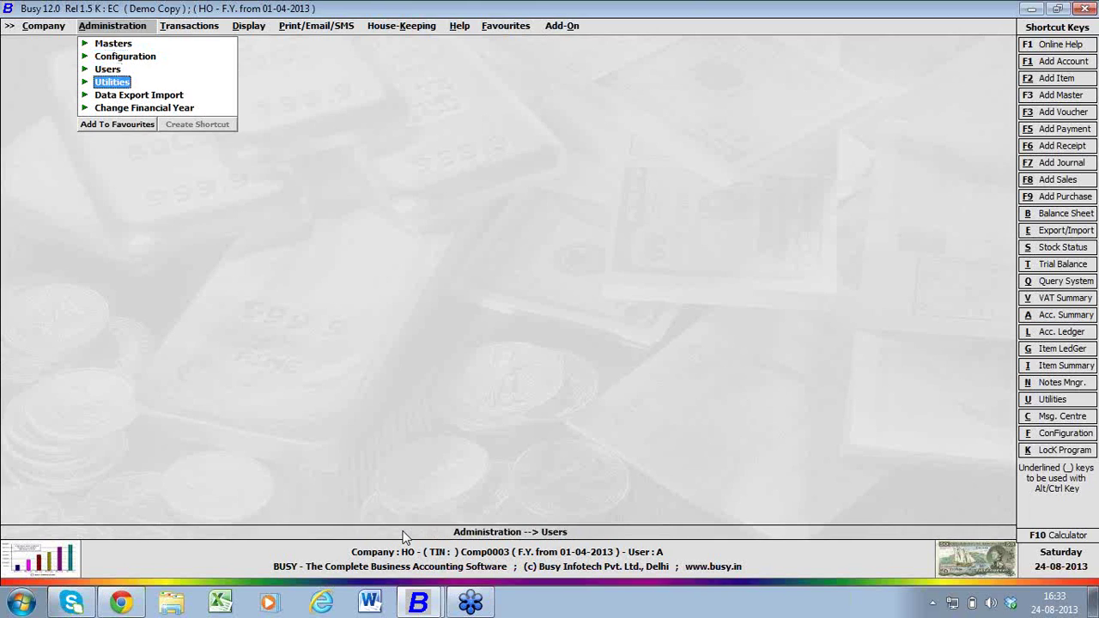
key("Return")
key("Down")
key("Down")
key("Down")
key("Down")
key("Down")
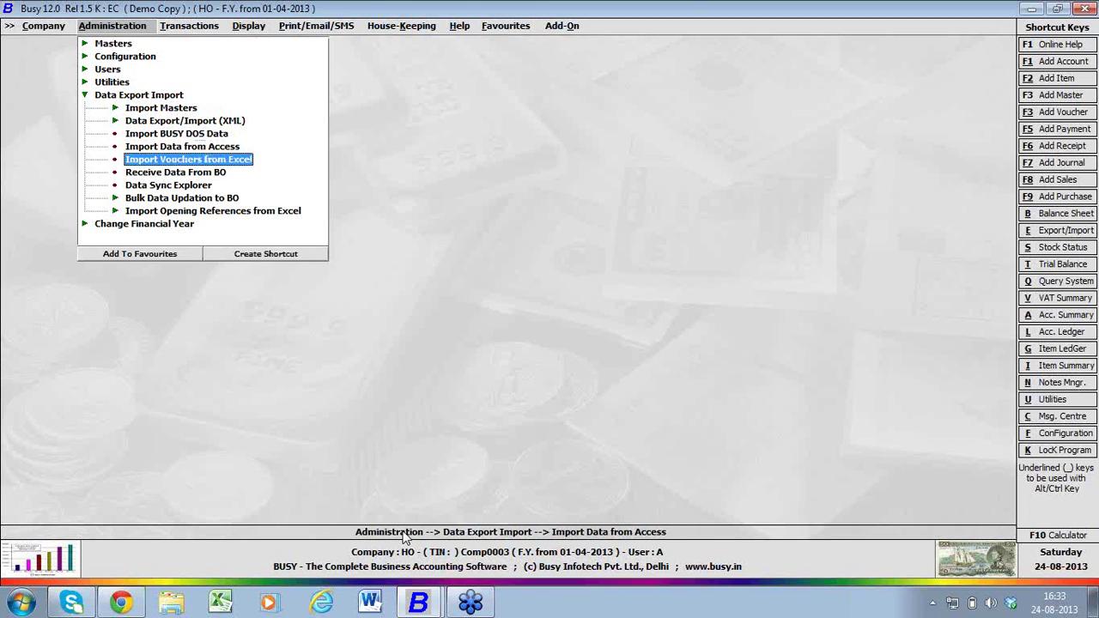
key("Return")
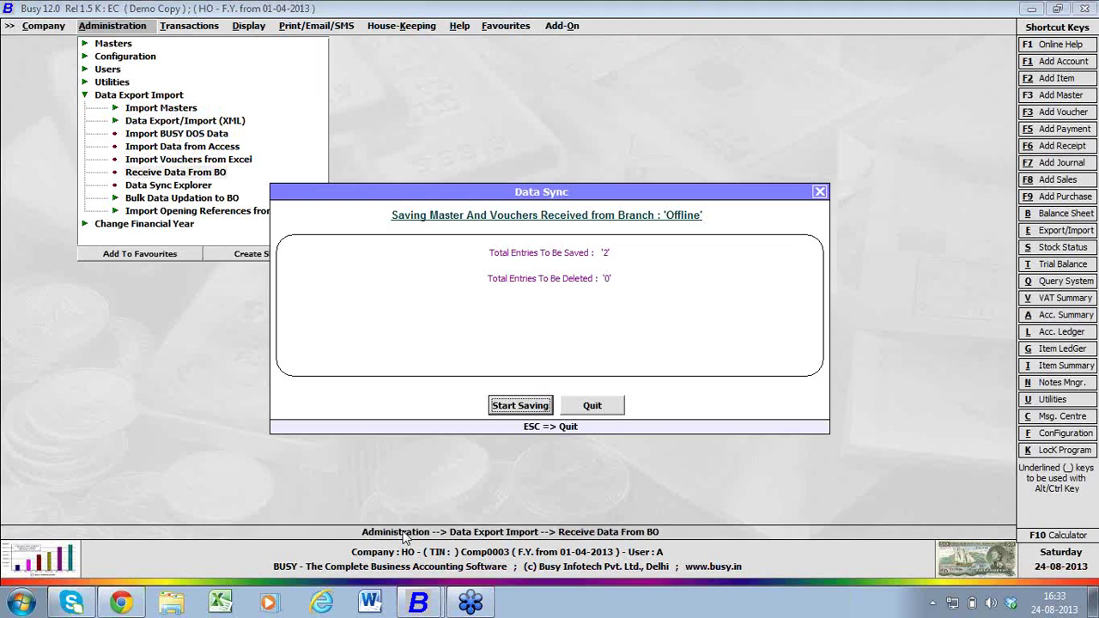
key("Return")
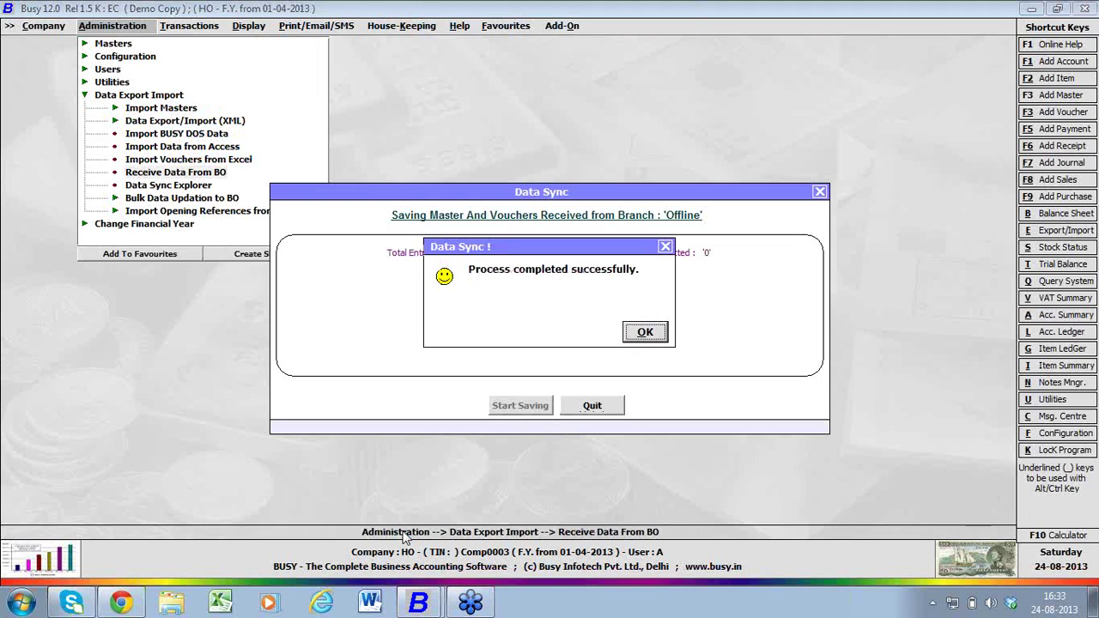
key("Return")
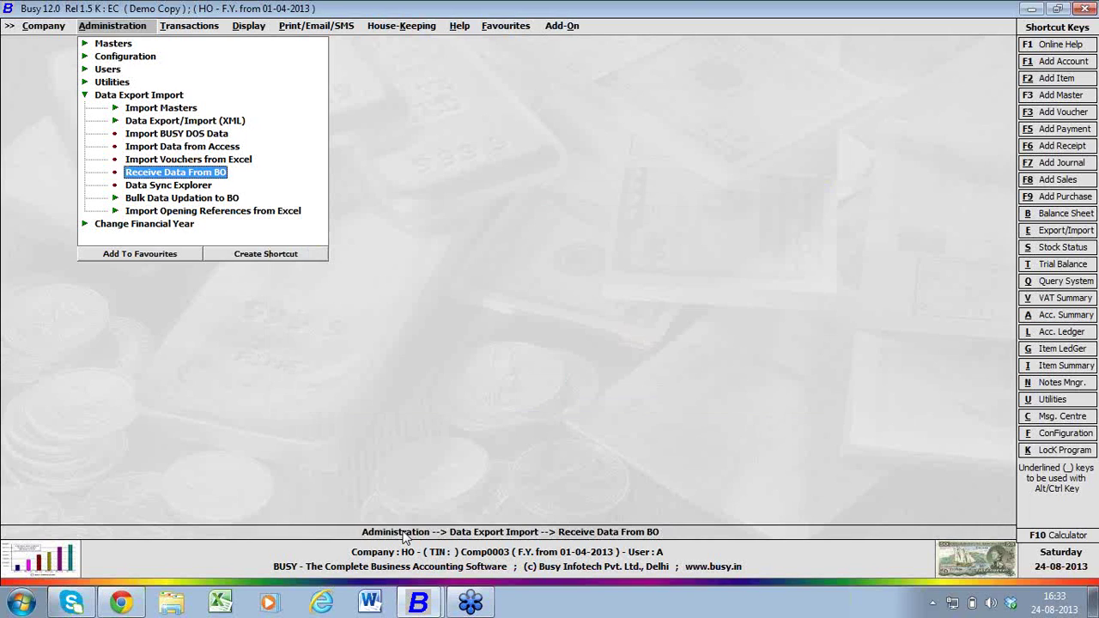
- Move to the Sales voucher options under Transactions
key("Escape")
key("Right")
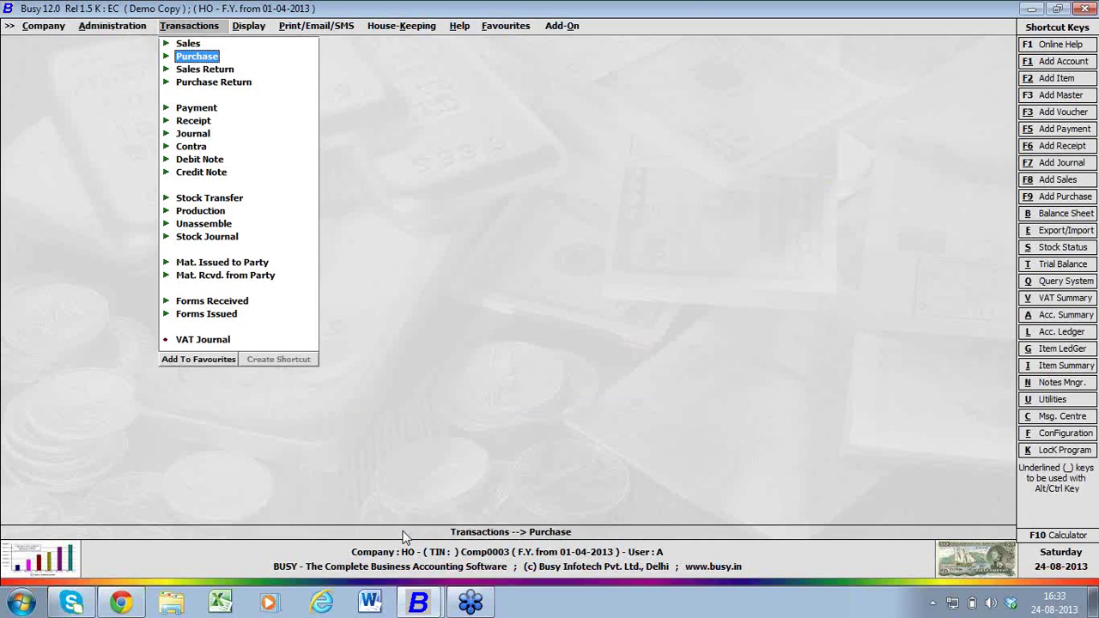
key("Up")
key("Return")
key("Down")
key("Return")
key("Down")
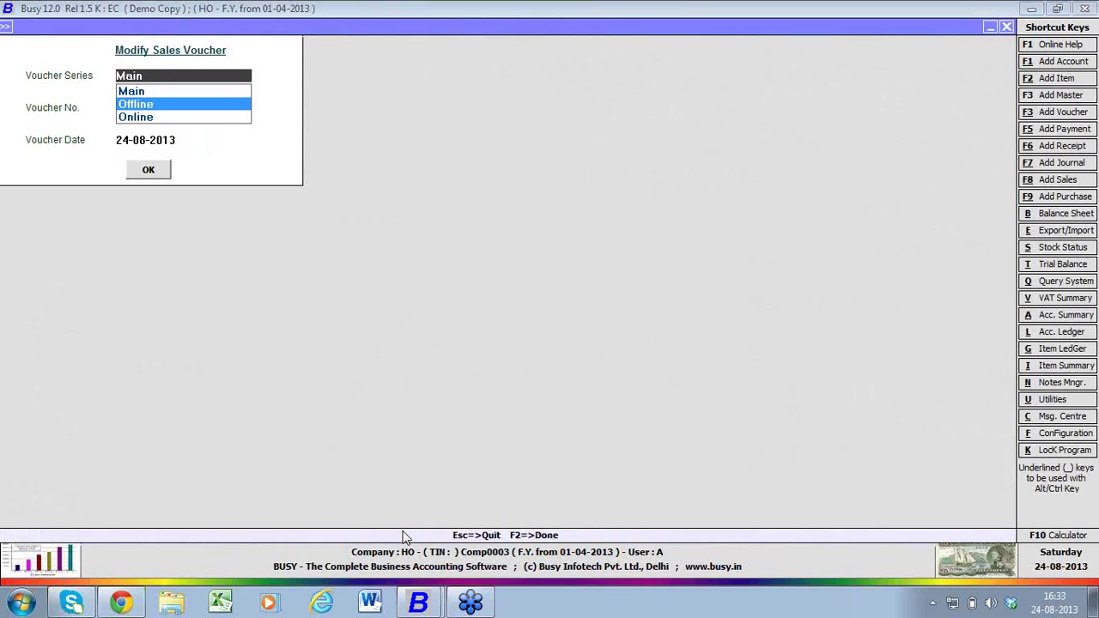
key("Return")
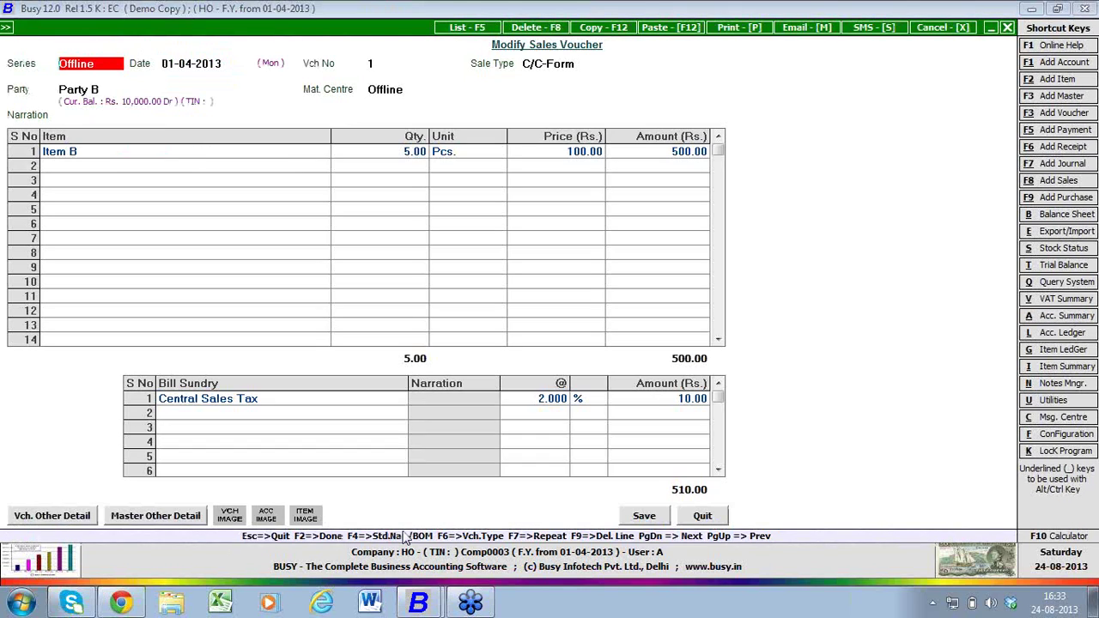
key("Escape")
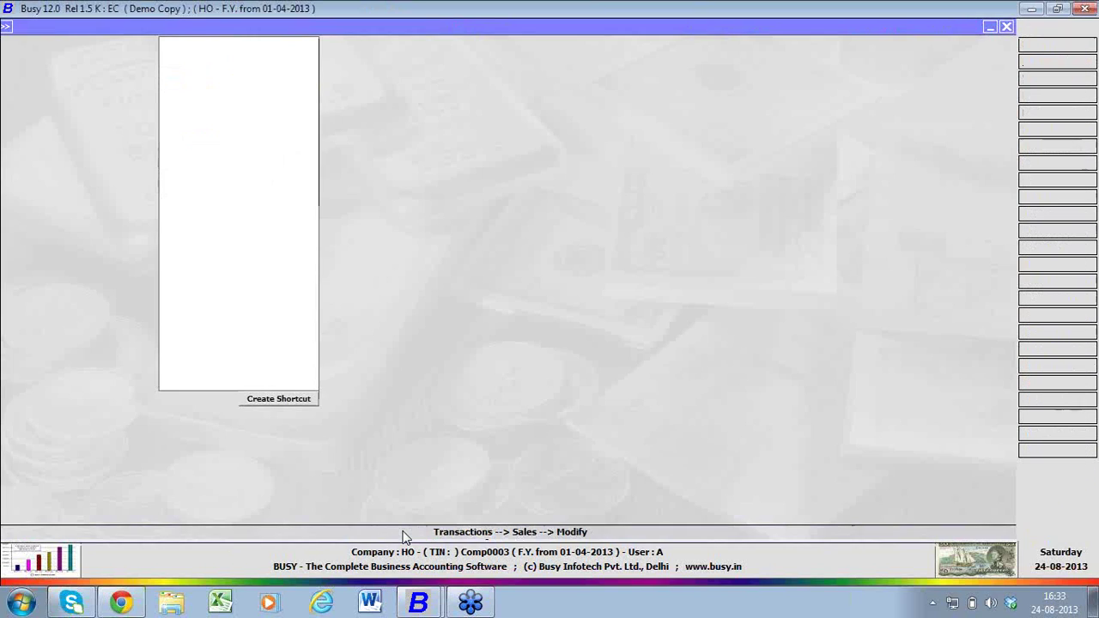
key("Left")
key("Up")
key("Up")
key("Up")
key("Up")
key("Up")
key("Up")
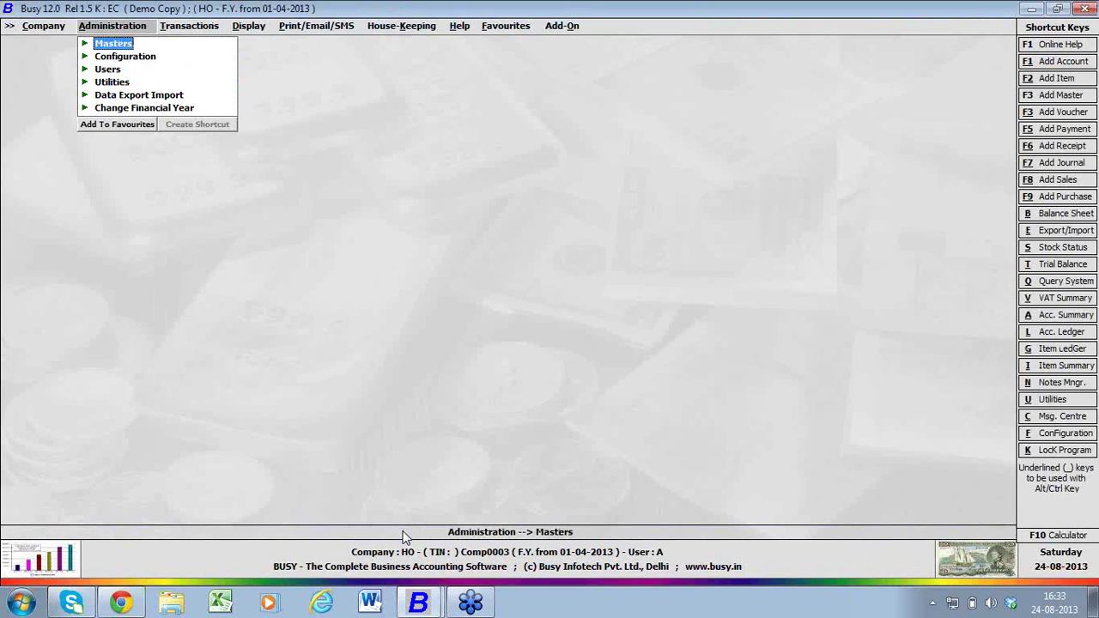
key("Return")
key("Return")
key("Down")
key("Return")
type("pa")
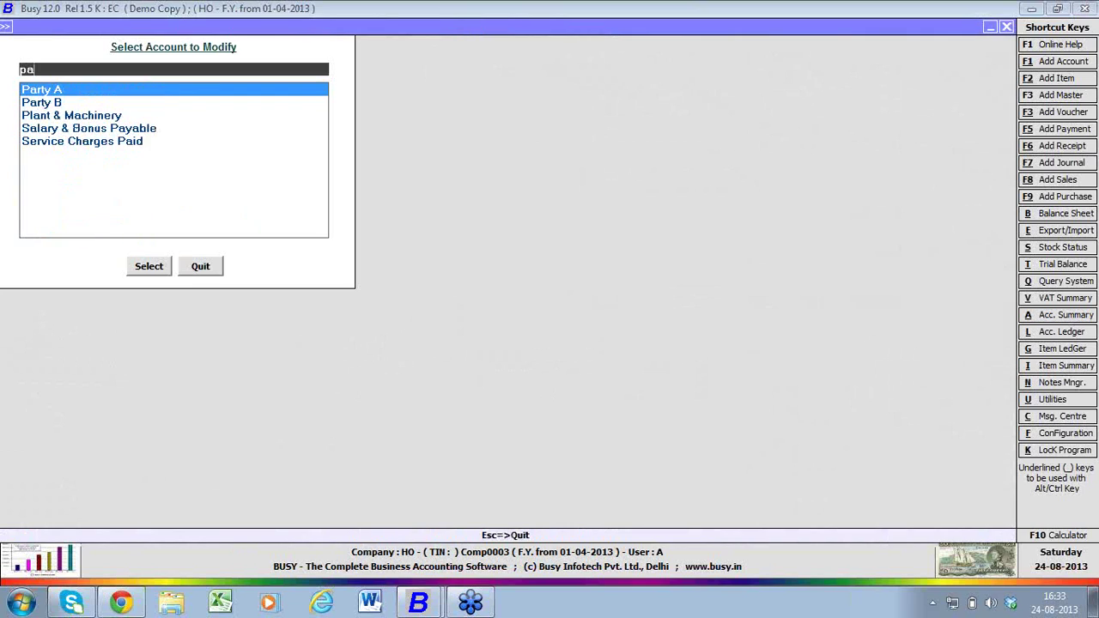
key("Down")
key("Return")
key("Return")
key("Return")
key("Return")
key("Return")
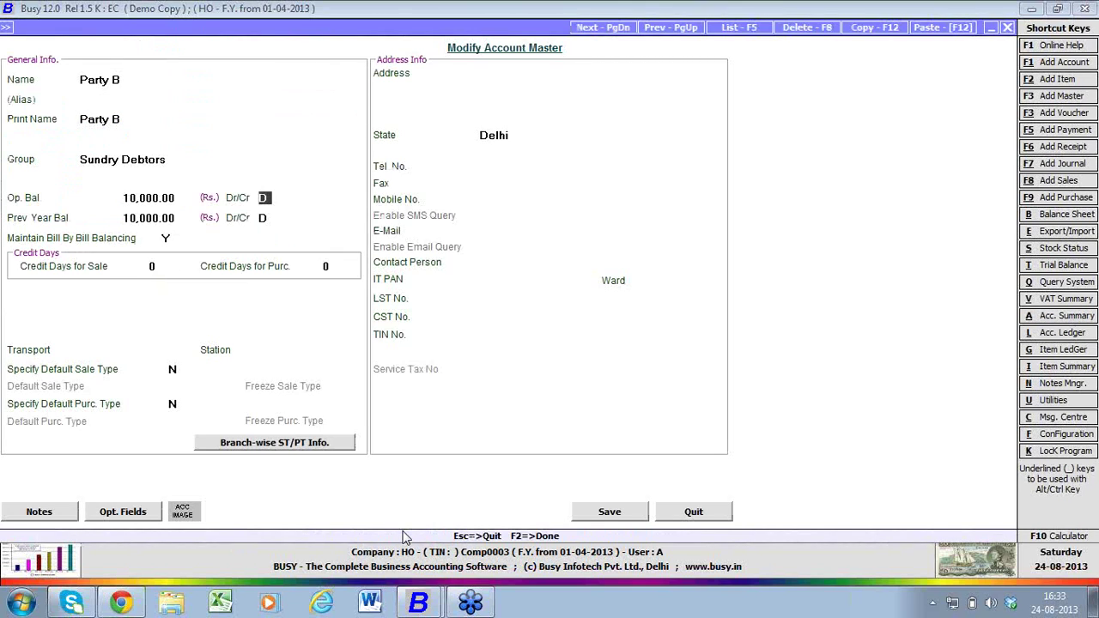
key("Escape")
key("Return")
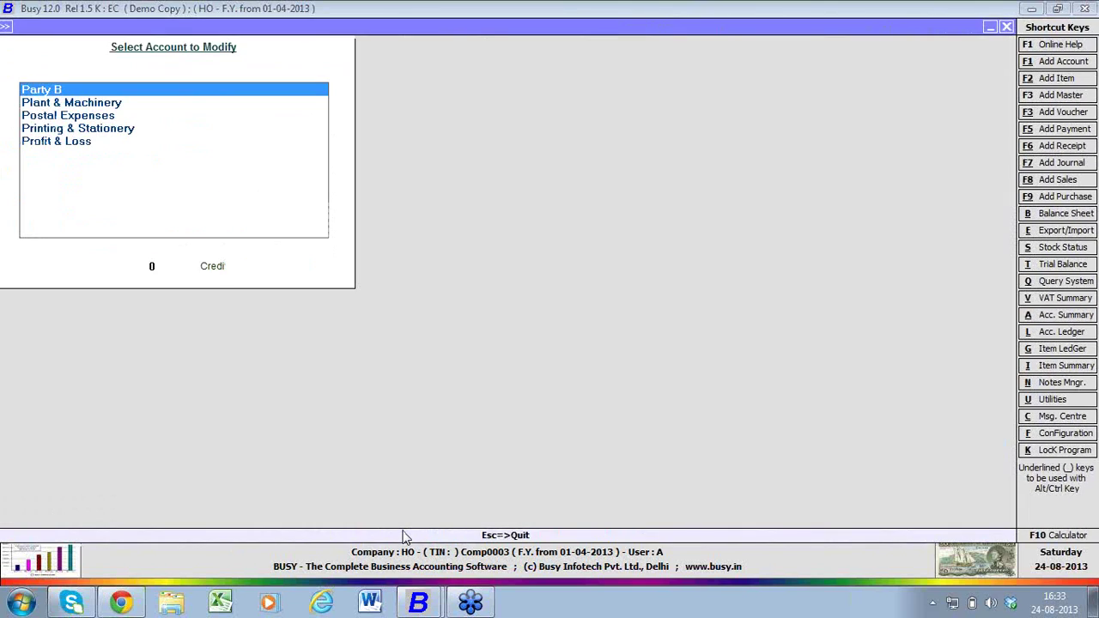
key("Escape")
key("Right")
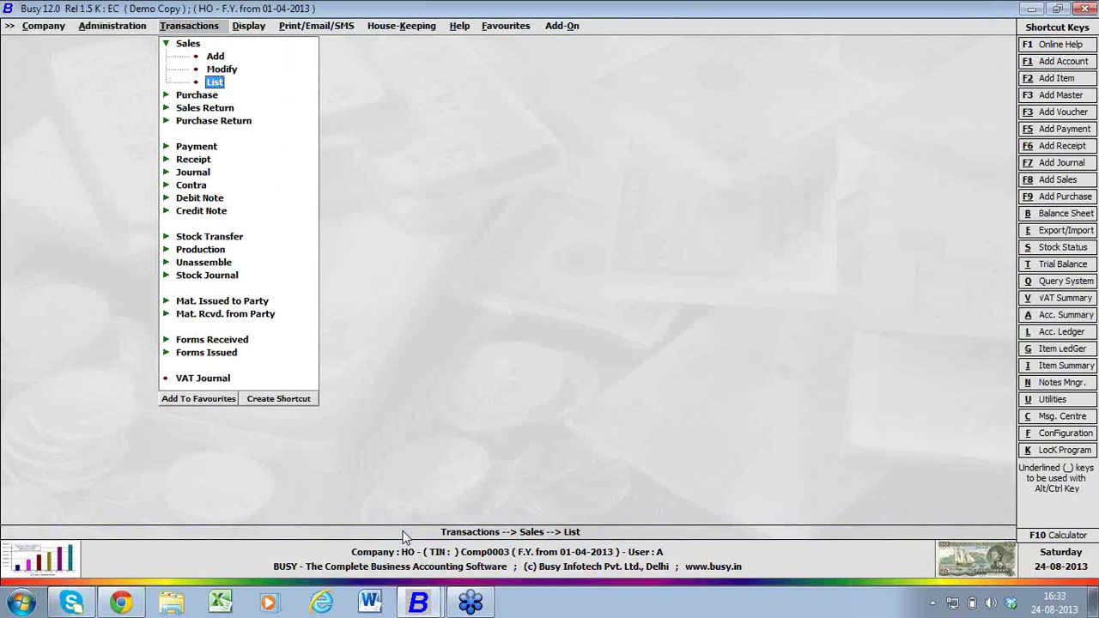
- Modify Offline sales voucher 1, changing Item B's price to 105, and save it
key("Up")
key("Return")
key("Down")
key("Return")
key("Return")
key("Return")
key("Return")
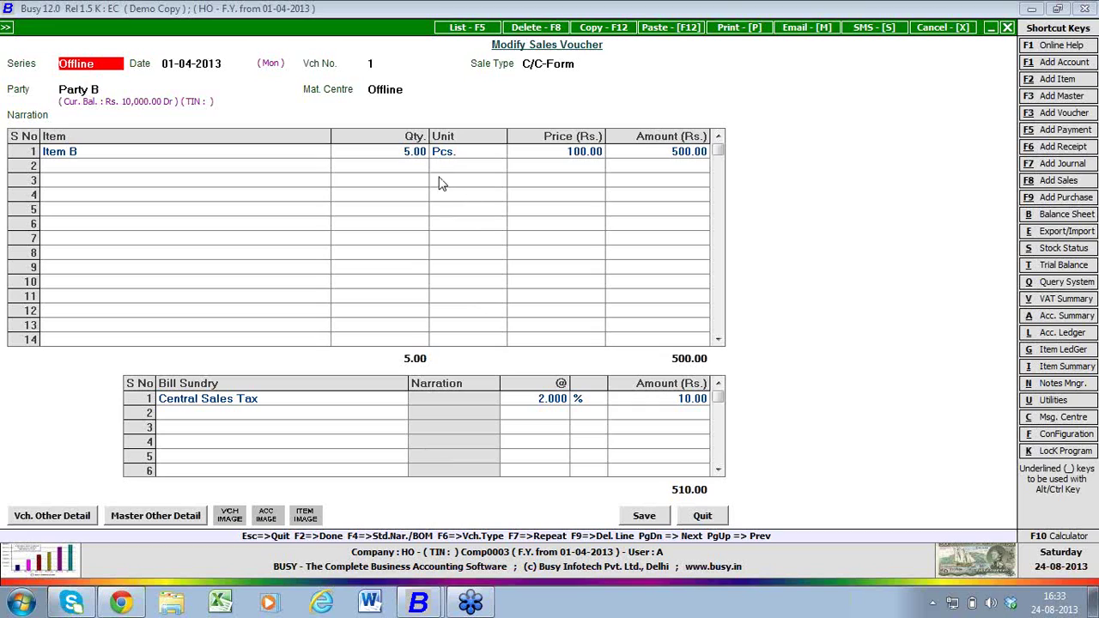
left_click(578, 157)
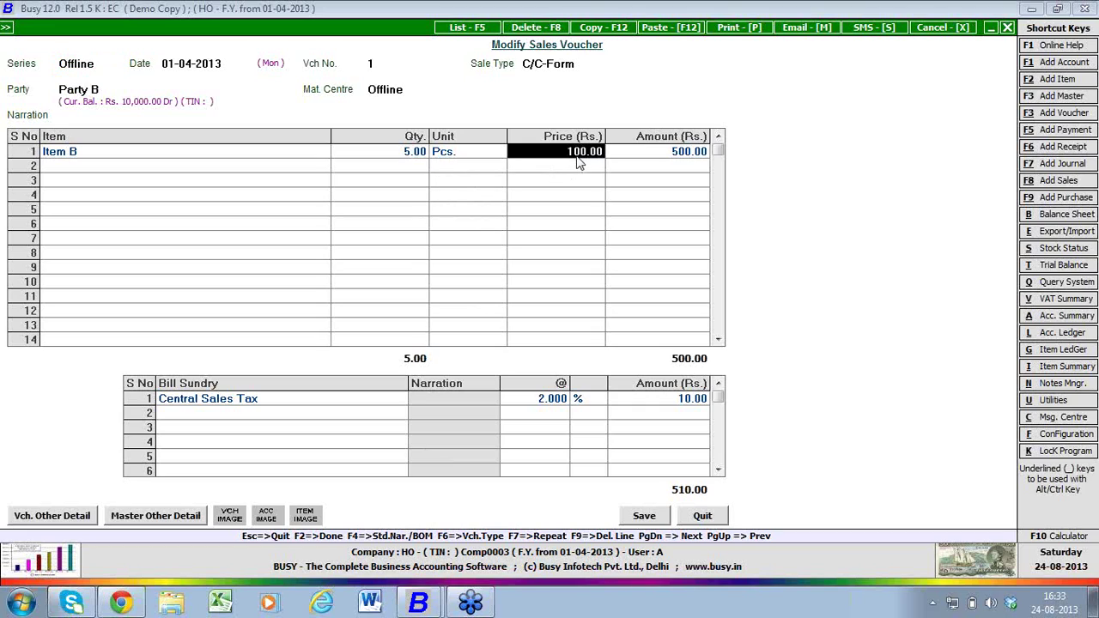
type("105")
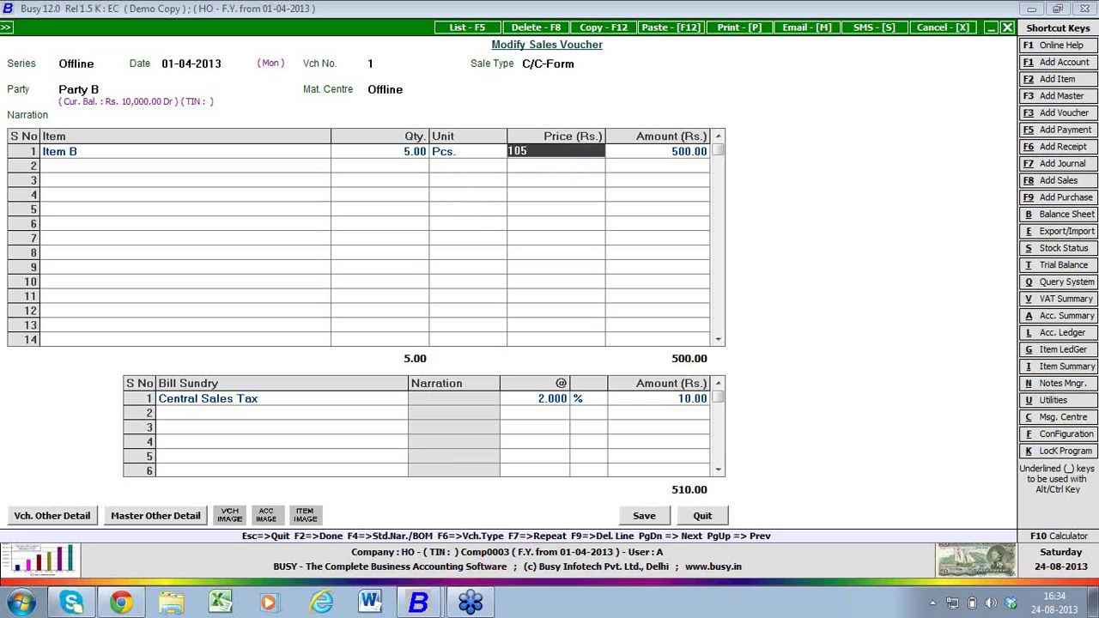
key("Return")
key("F2")
key("F2")
key("F2")
key("F2")
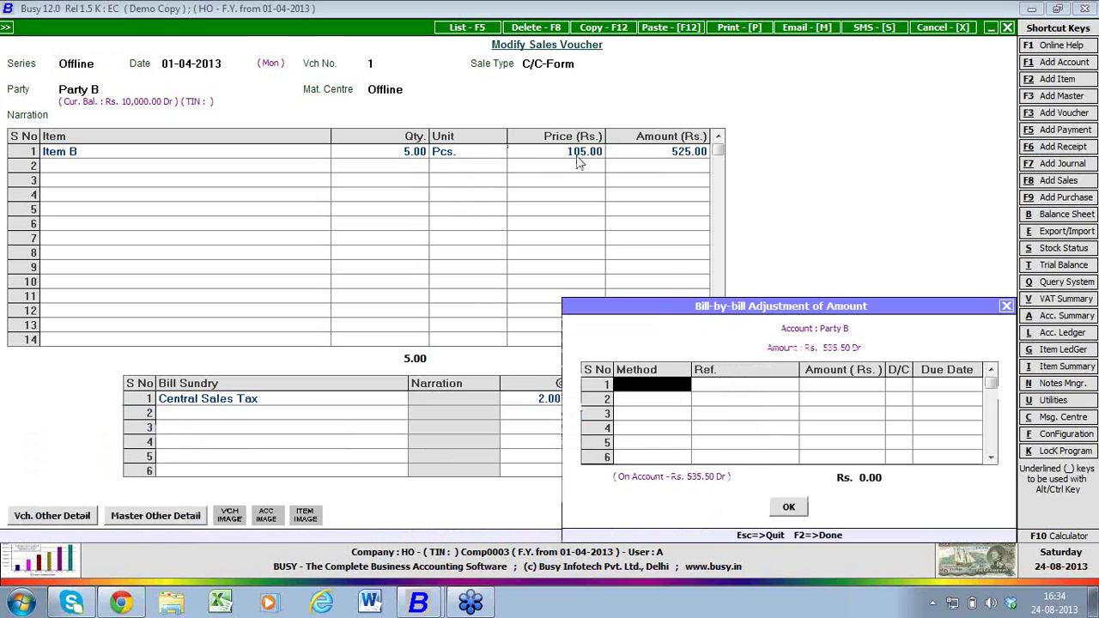
key("F2")
key("Return")
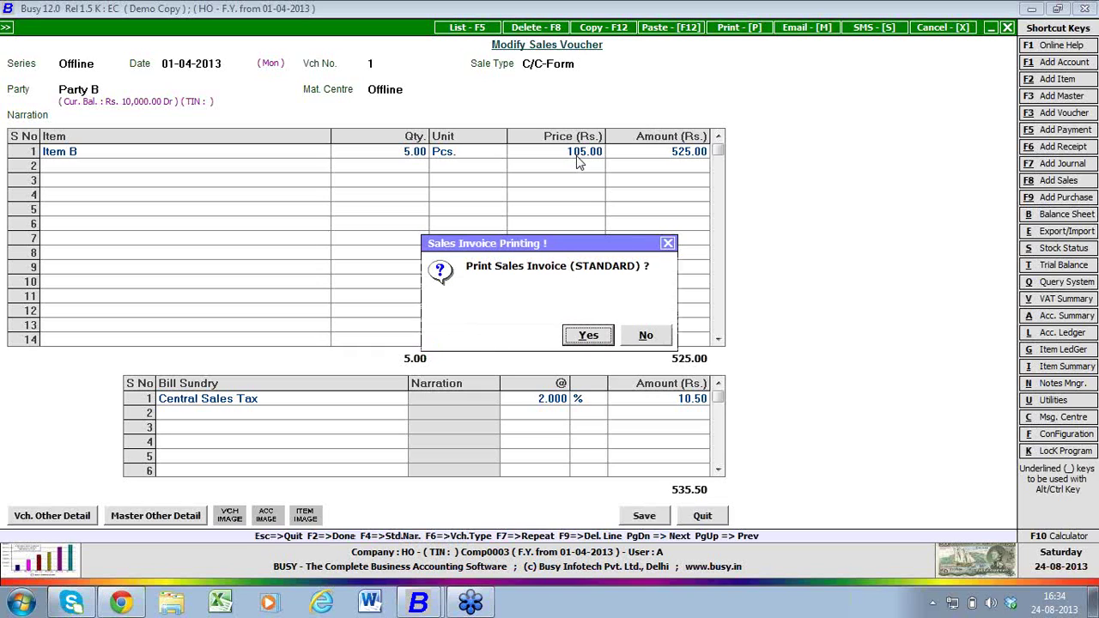
- Skip printing, switch to the Offline Branch window, and decline opening the sync log
key("n")
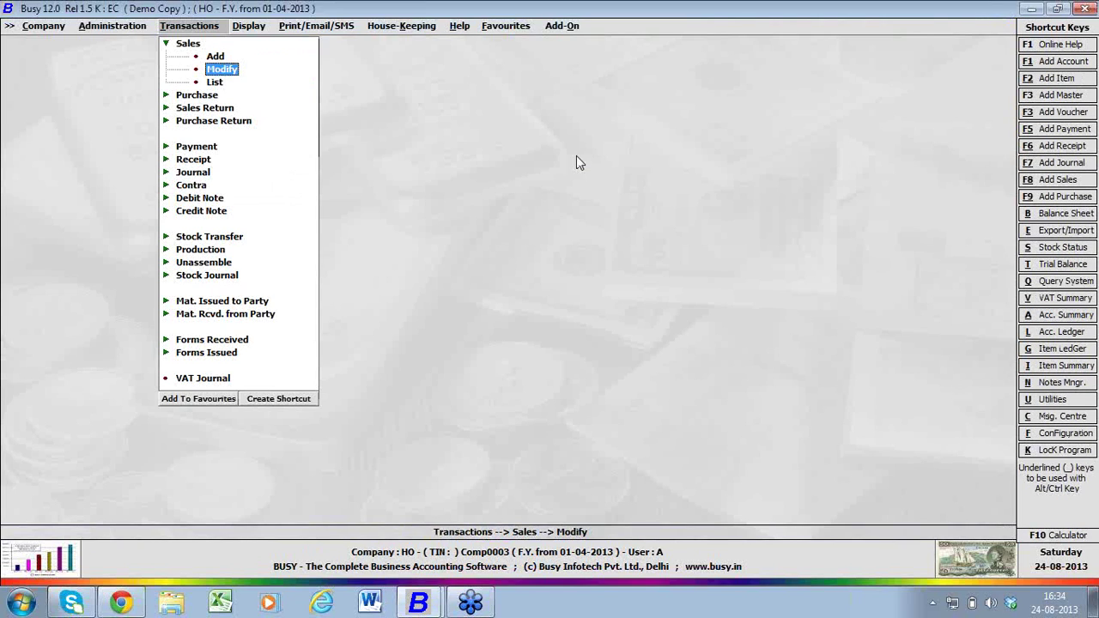
mouse_move(421, 607)
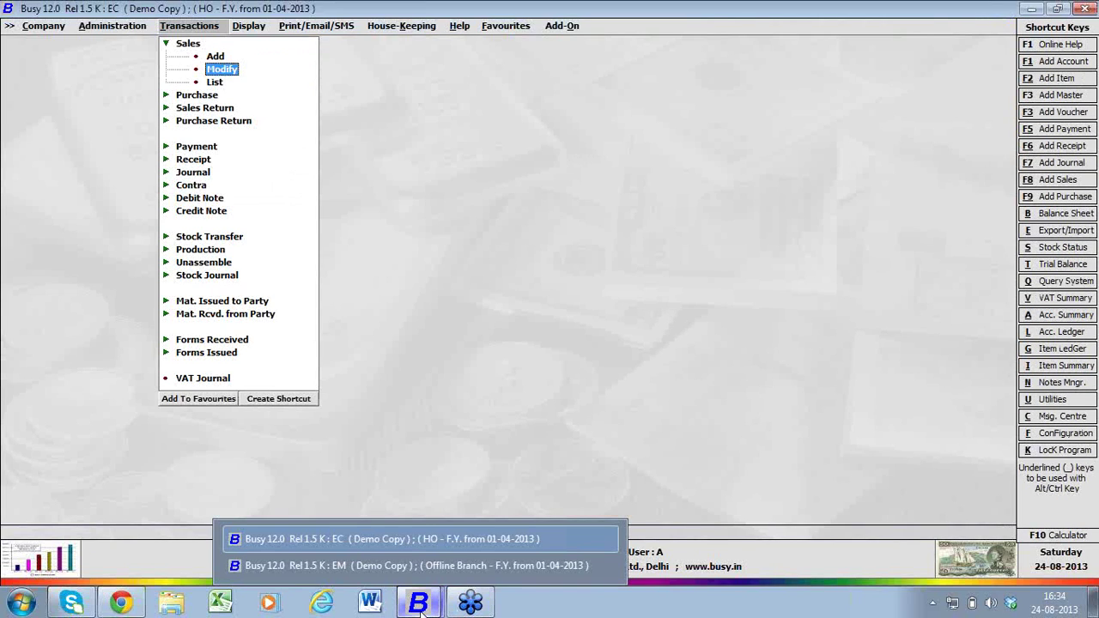
left_click(424, 566)
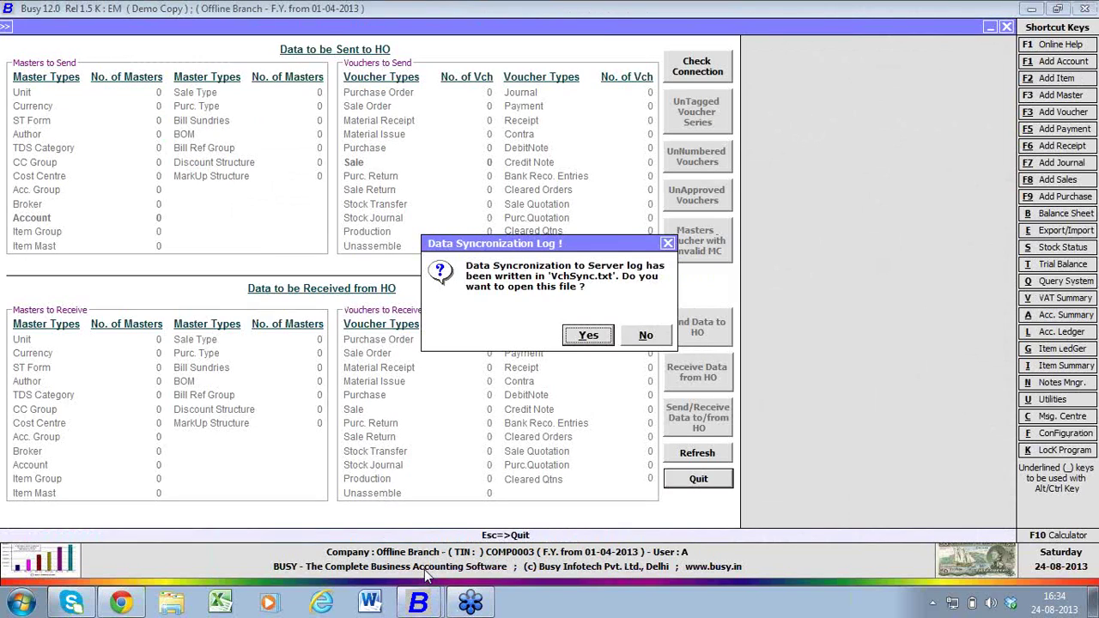
key("Escape")
key("Escape")
- Reopen Exchange Data with HO and receive the modified sale voucher from HO
key("Return")
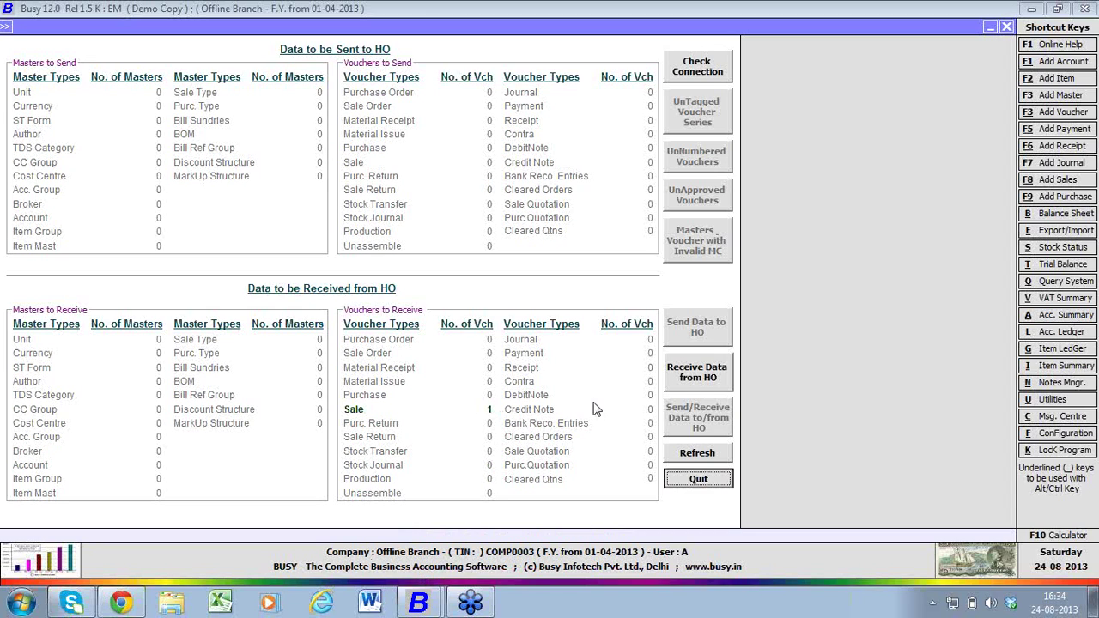
left_click(697, 371)
key("Return")
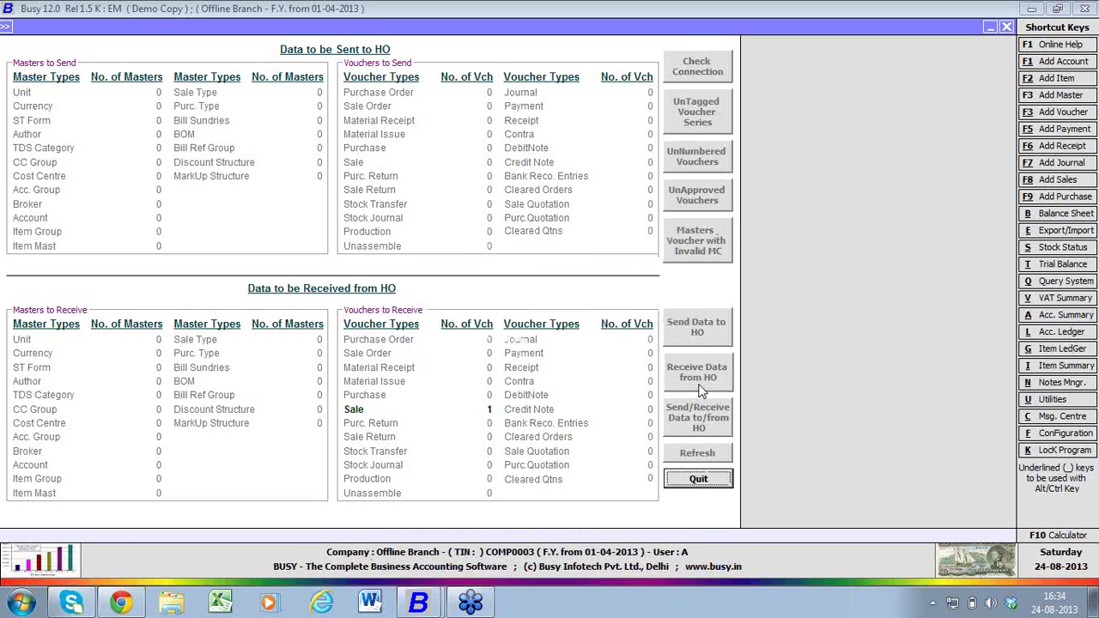
key("Return")
key("Escape")
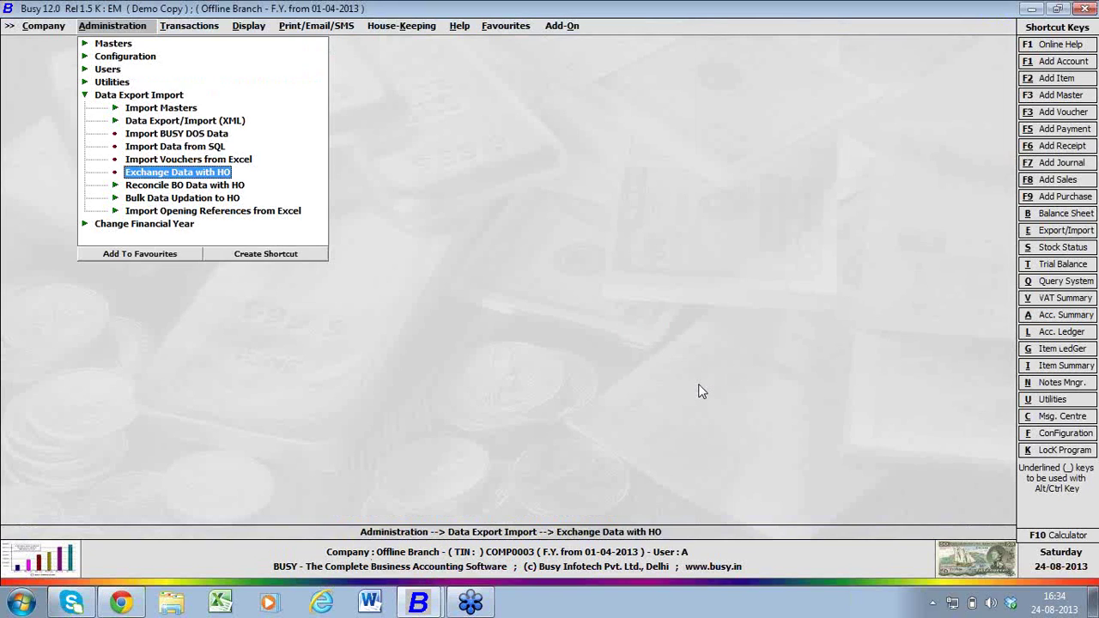
key("Right")
key("Return")
key("Down")
key("Return")
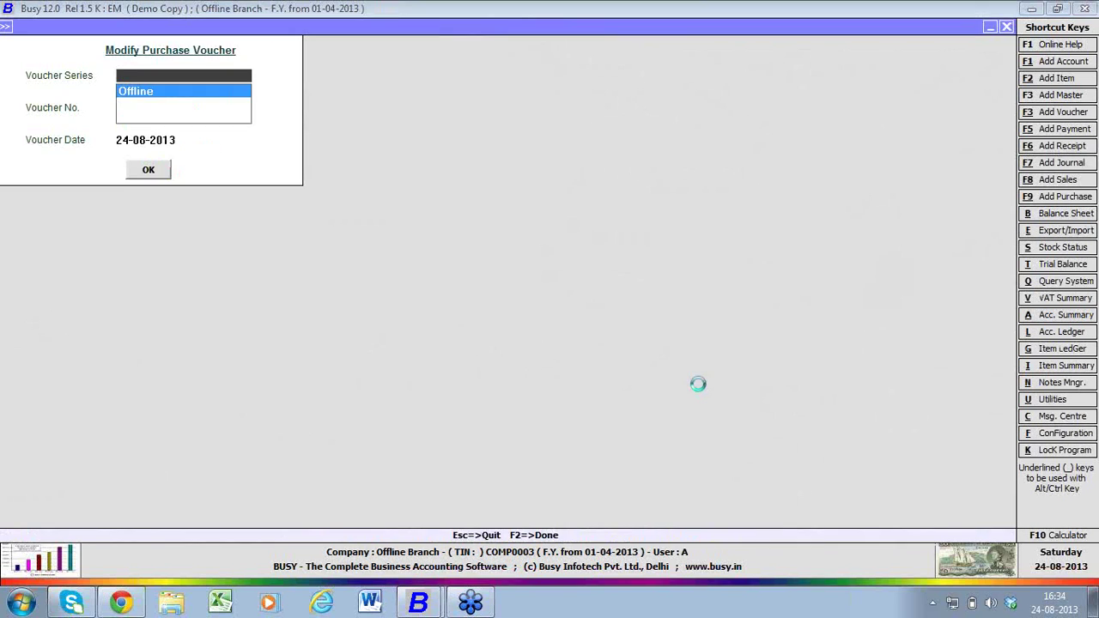
key("Escape")
key("Up")
key("Up")
key("Up")
key("Return")
key("Down")
key("Return")
type("1")
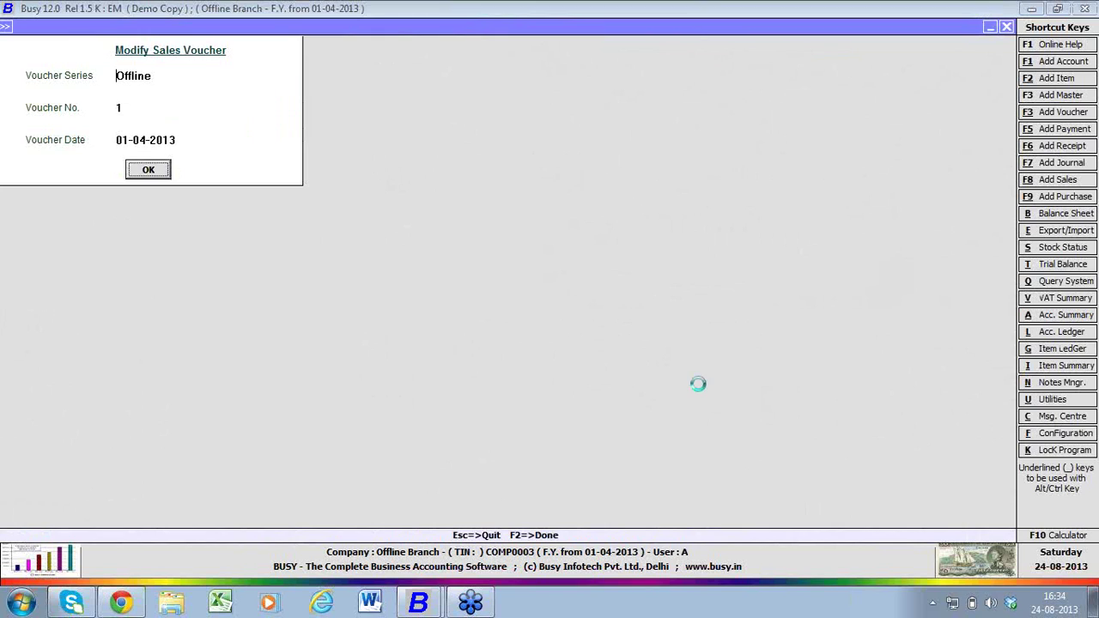
key("Return")
left_click(582, 166)
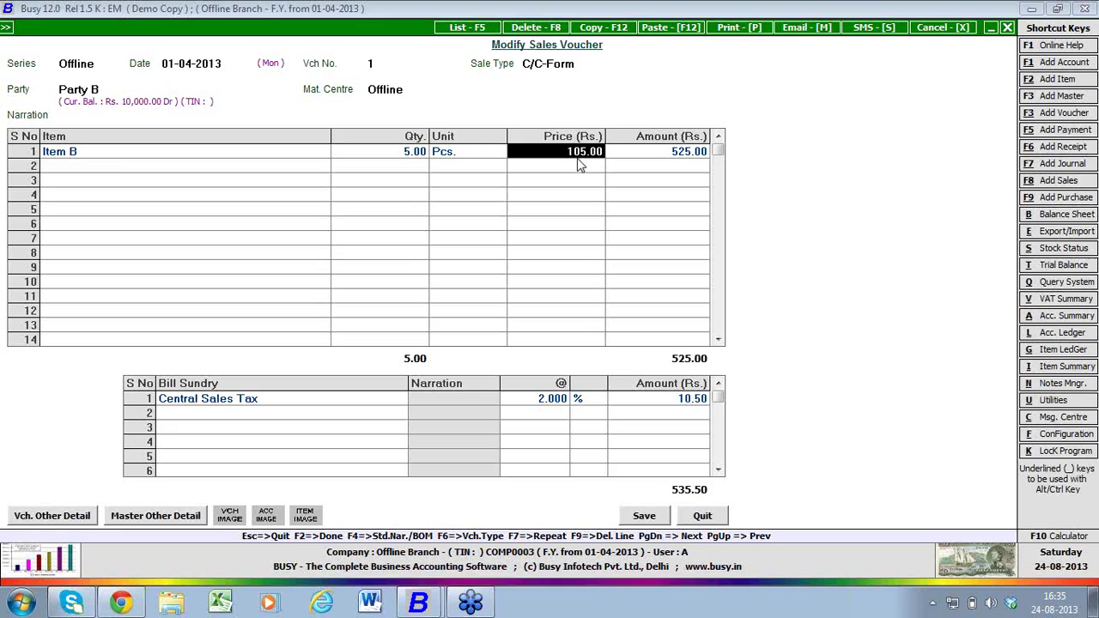
key("Escape")
- Switch to the HO company window and open Administration > Configuration > Features / Options
mouse_move(418, 606)
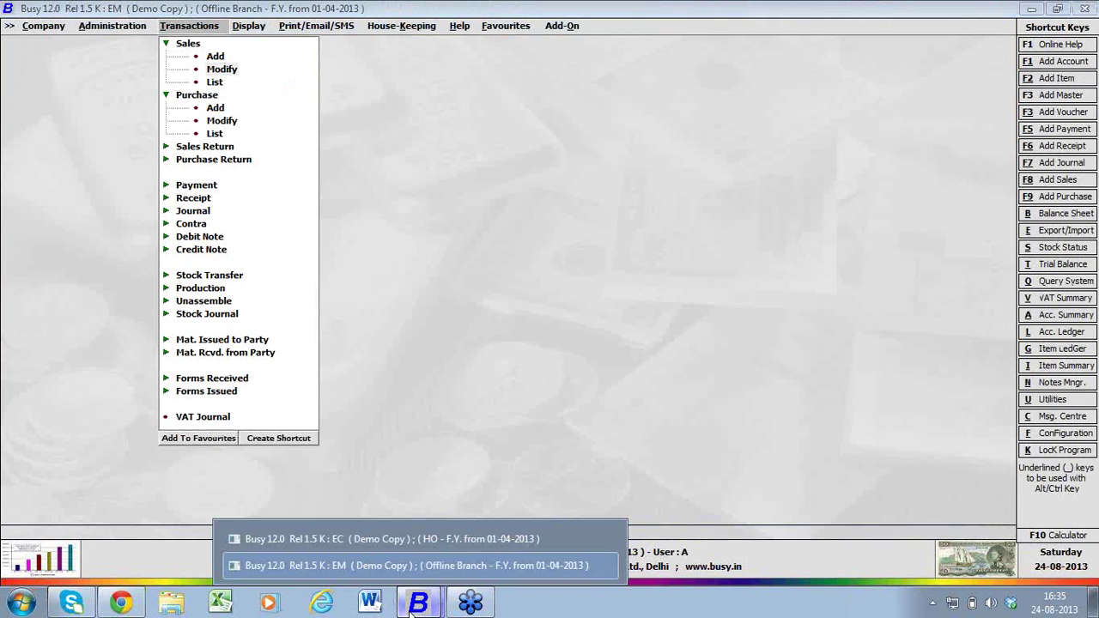
left_click(416, 539)
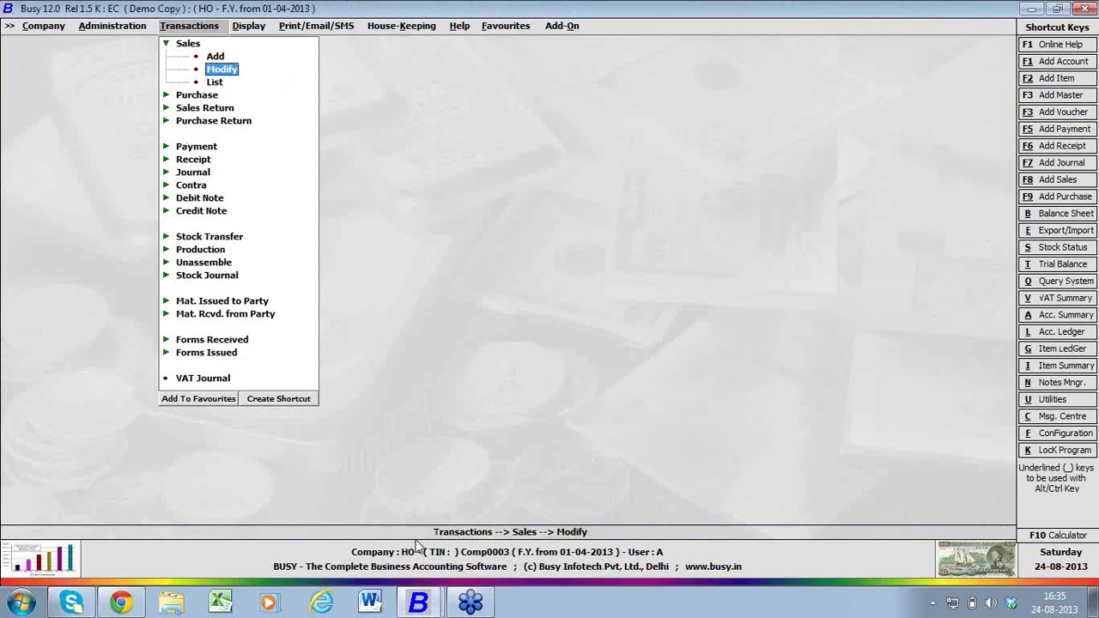
key("Left")
key("Left")
key("Left")
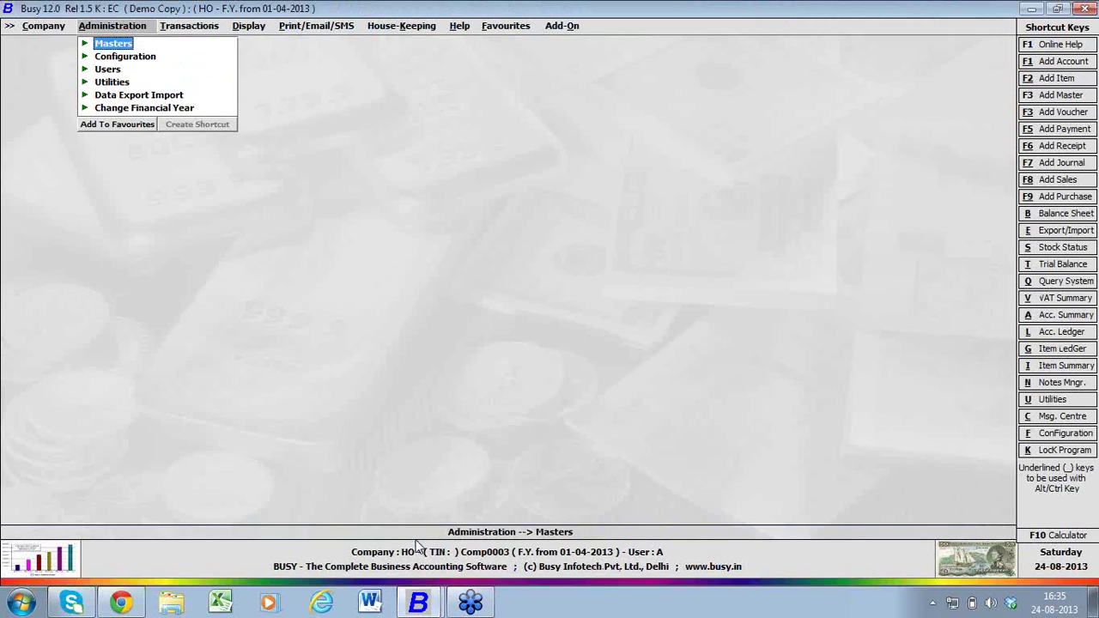
key("Down")
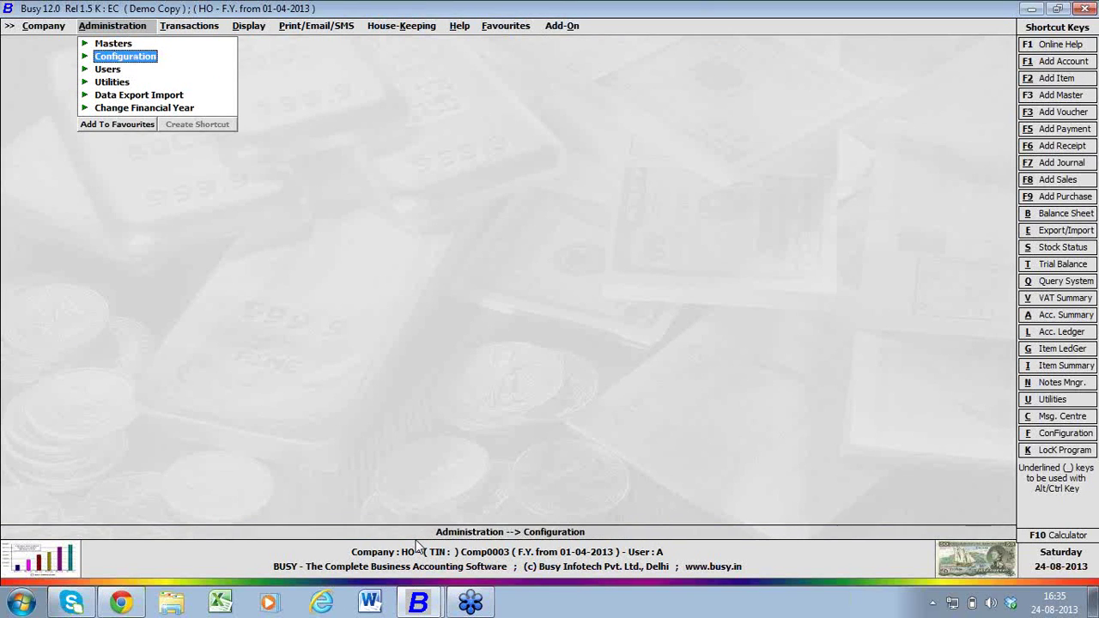
key("Right")
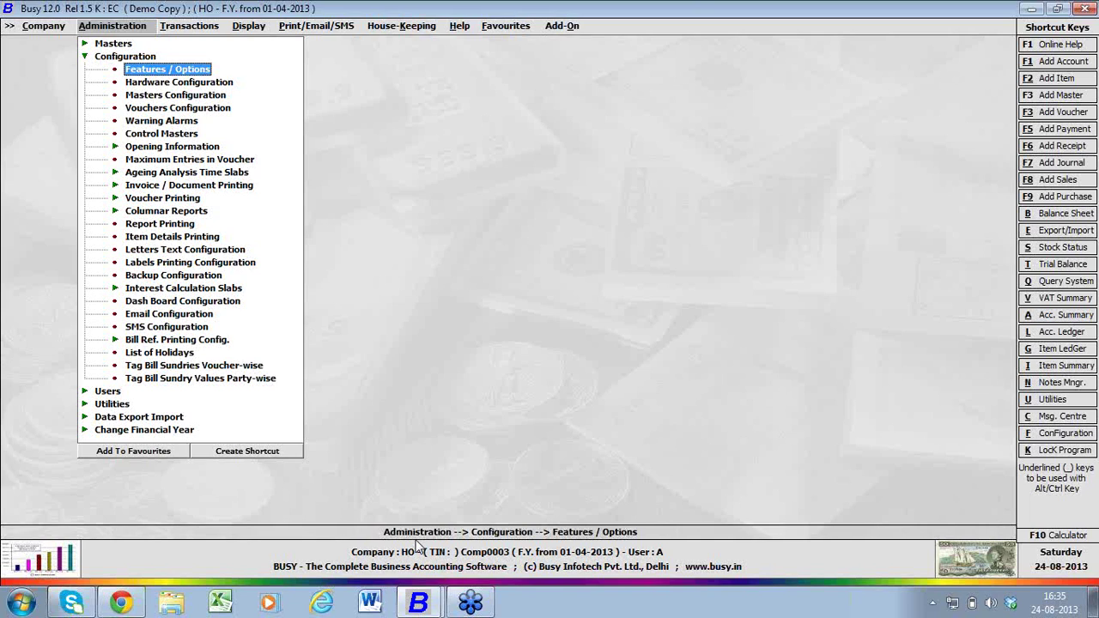
key("Return")
- Open Branch Details under Enterprise Features for the Offline branch
key("Down")
key("Down")
key("Down")
key("Down")
key("Down")
key("Down")
key("Down")
key("Down")
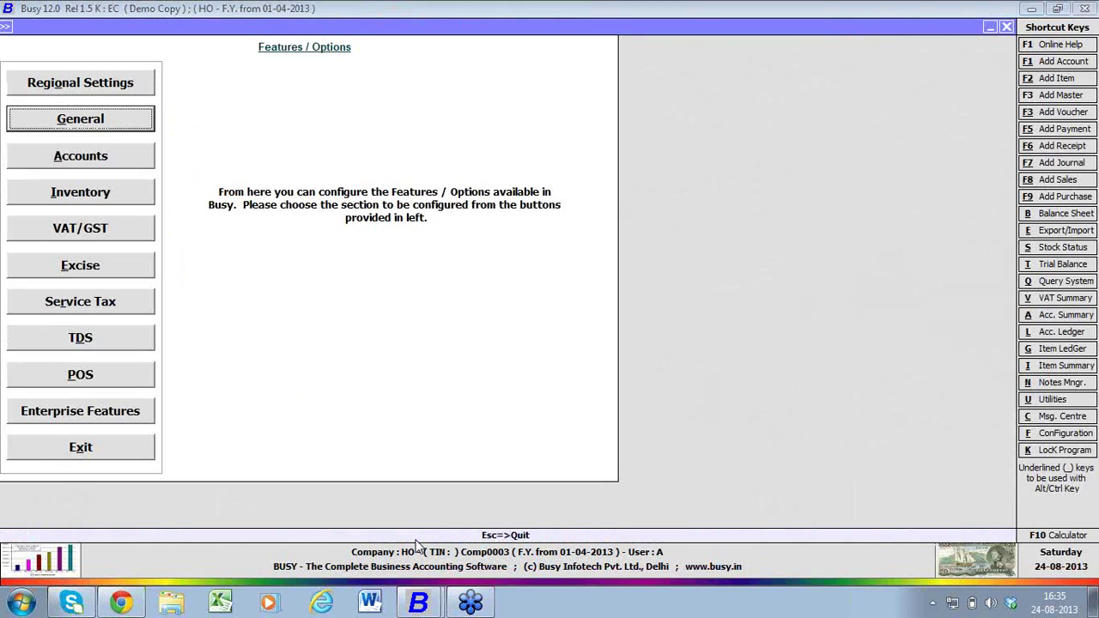
key("Down")
key("Return")
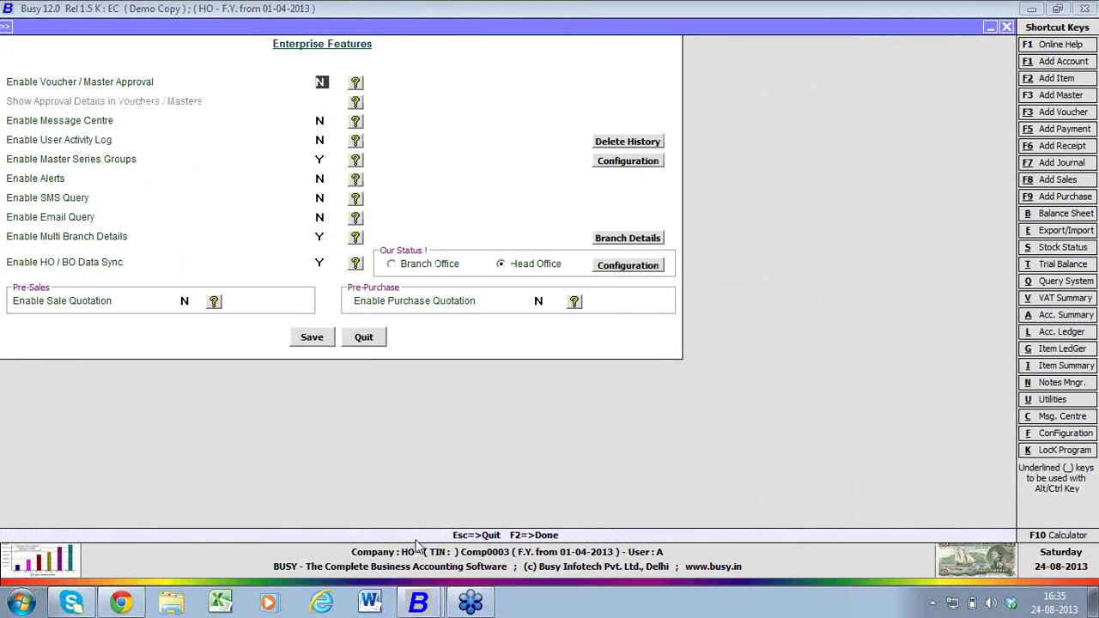
left_click(615, 243)
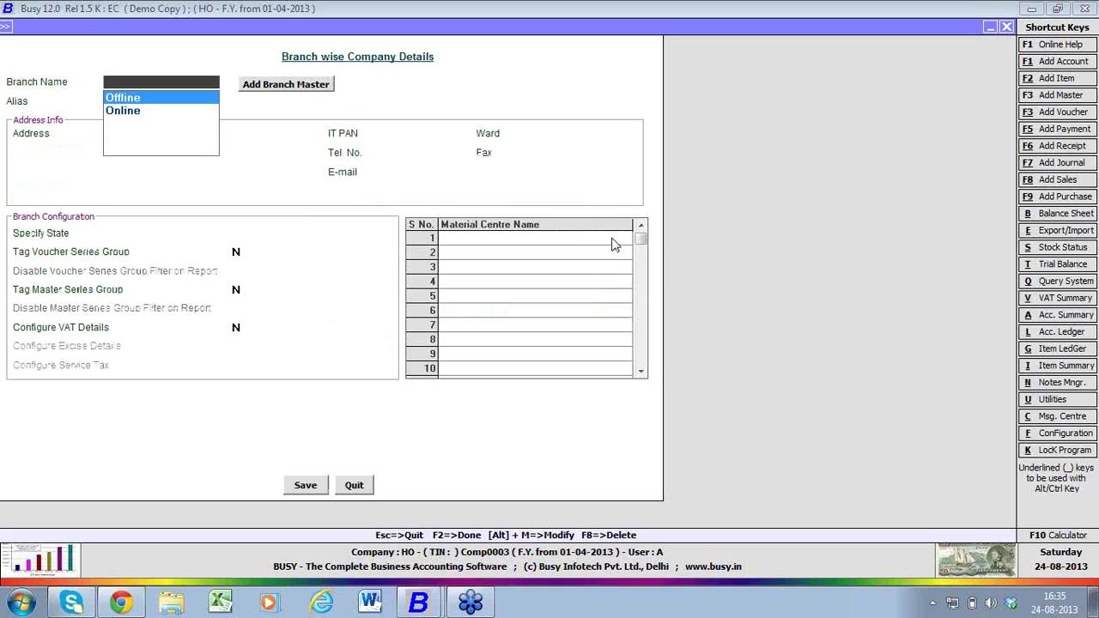
key("Return")
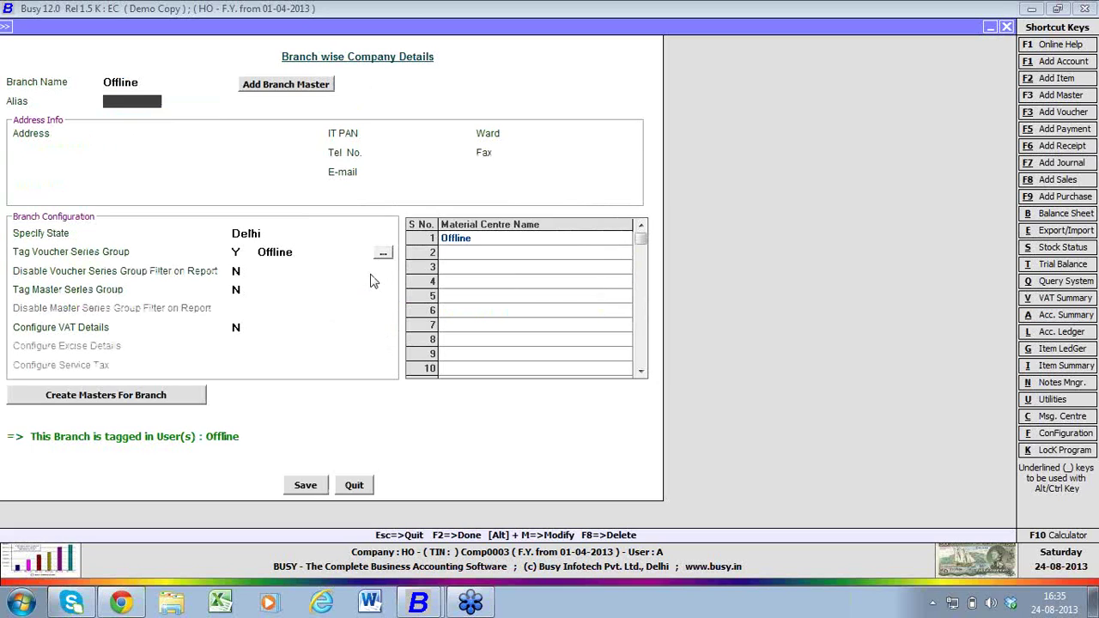
- Set Tag Master Series Group to Y, create and assign group 'offline', and save the branch
left_click(244, 287)
type("Y")
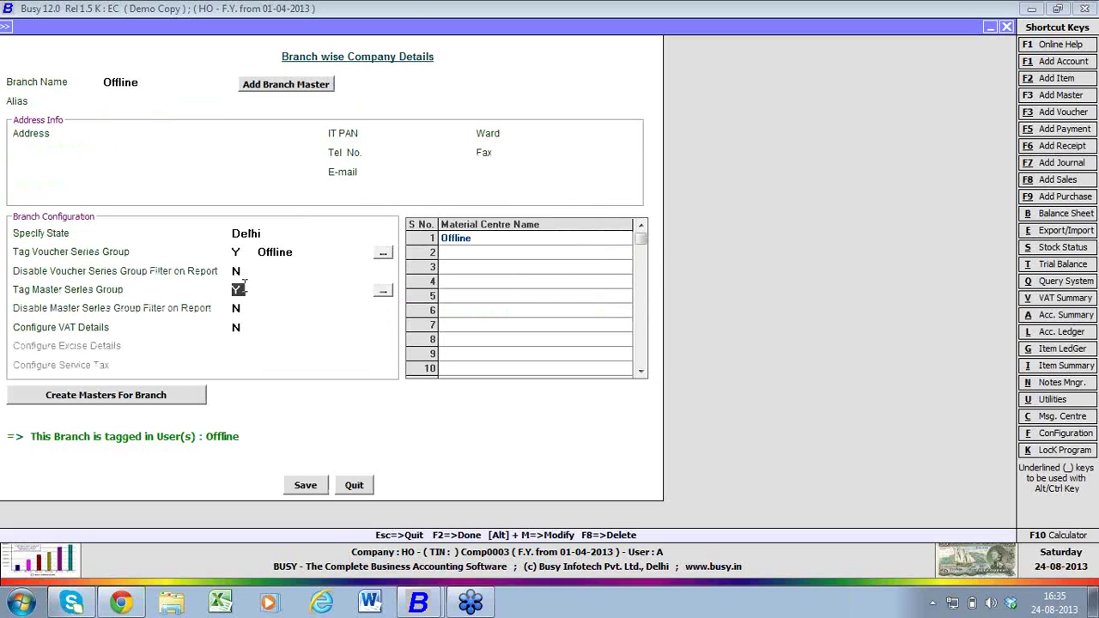
left_click(382, 290)
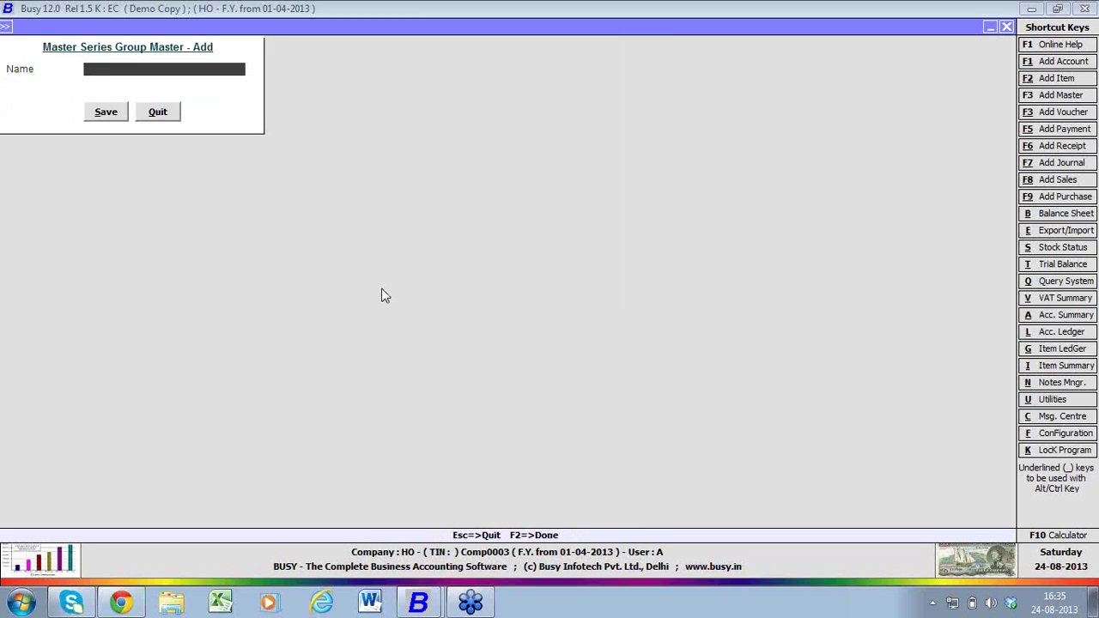
type("offline")
key("Return")
left_click(345, 291)
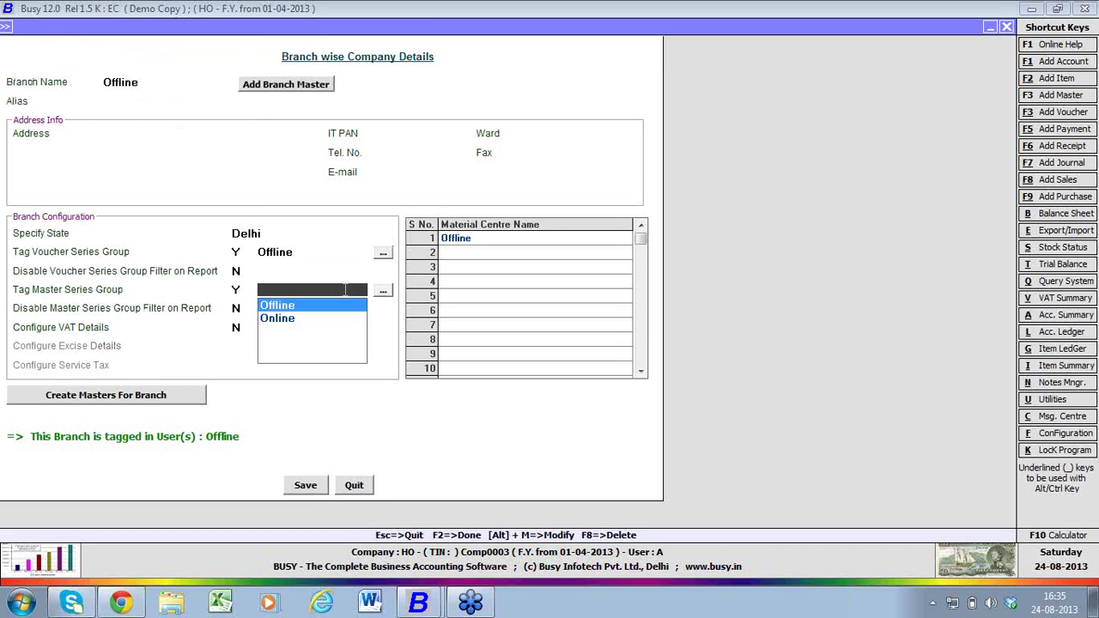
key("Return")
key("F2")
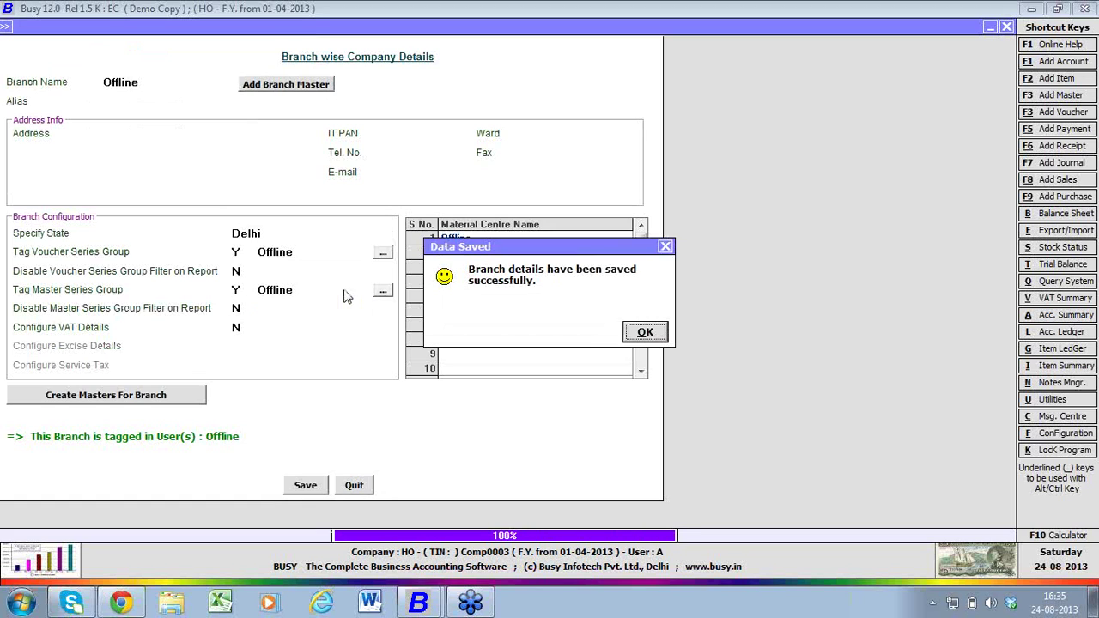
key("Return")
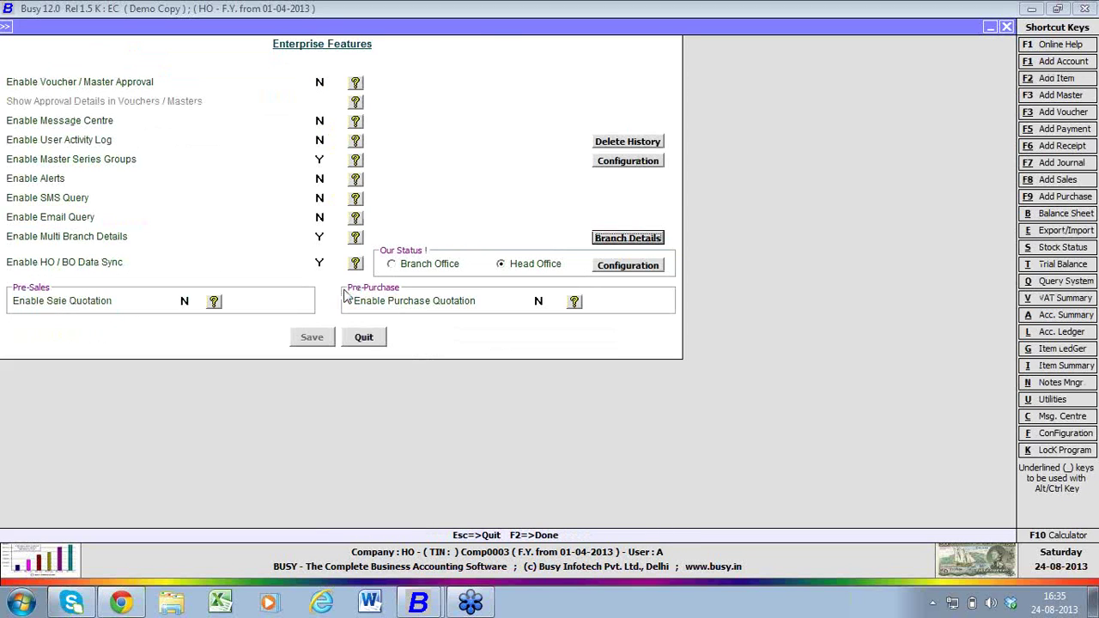
key("Escape")
key("Escape")
- Create account 1 in Sundry Debtors, tagged to the Offline master series group
key("Return")
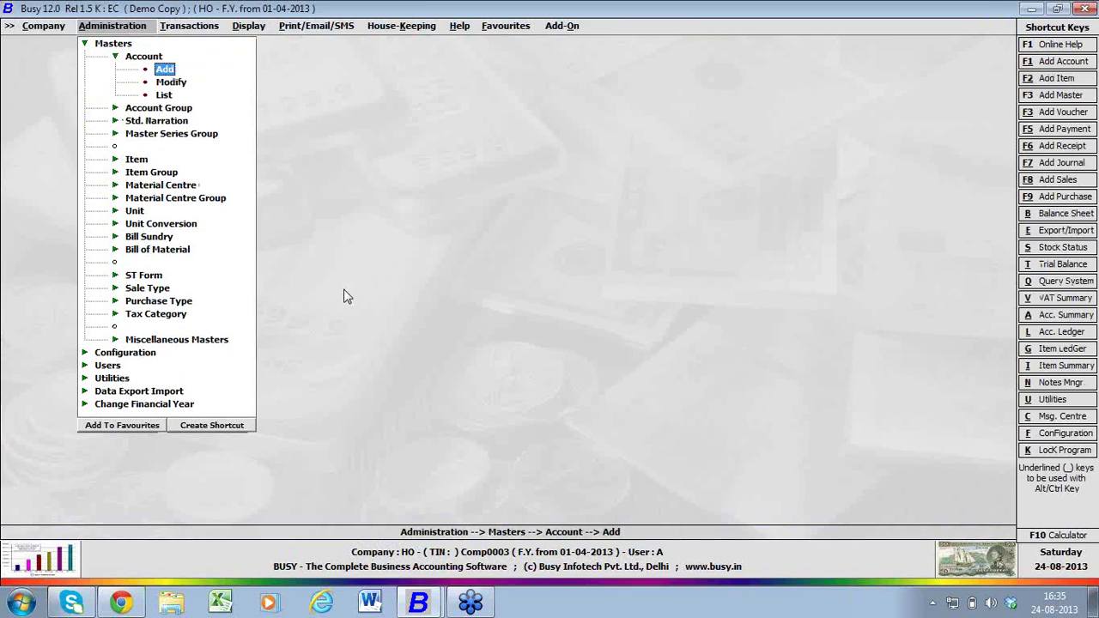
key("Return")
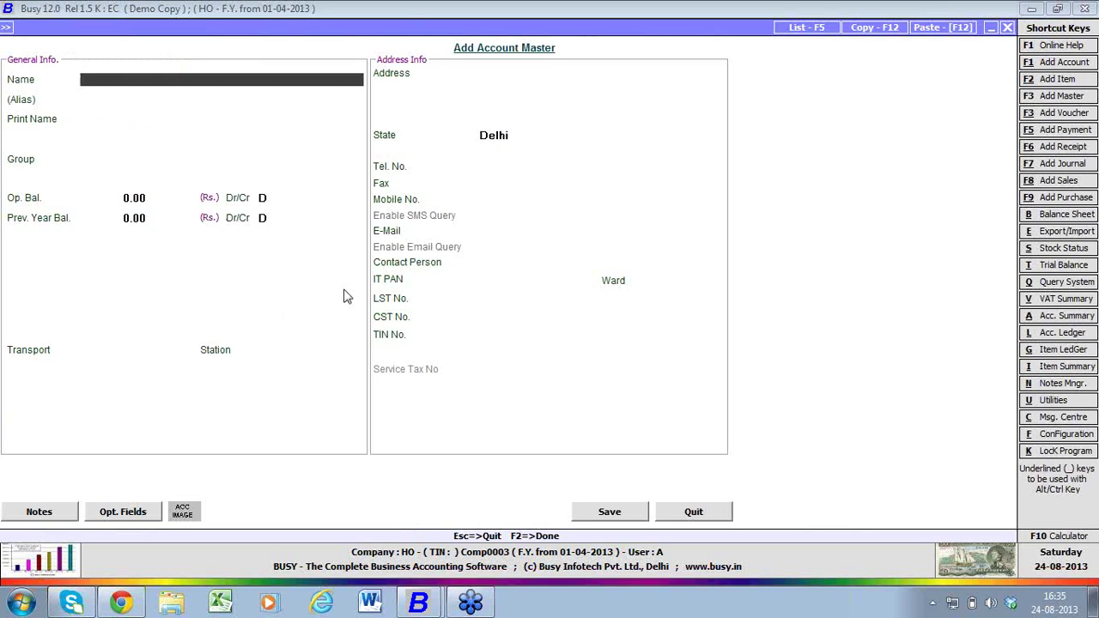
type("1")
key("Return")
key("Return")
key("Return")
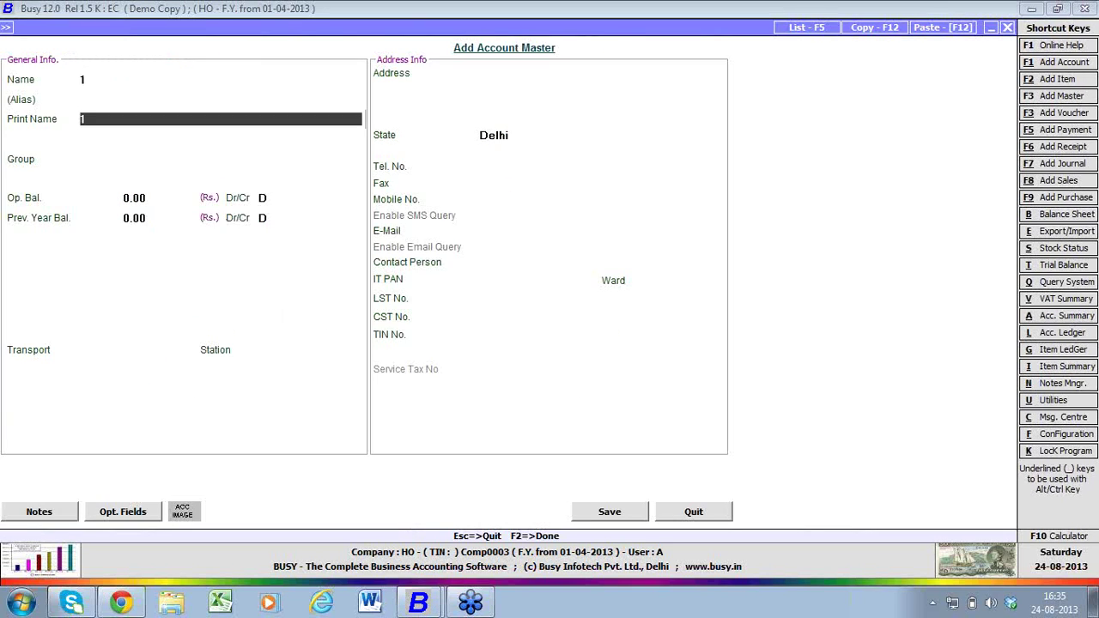
type("sun")
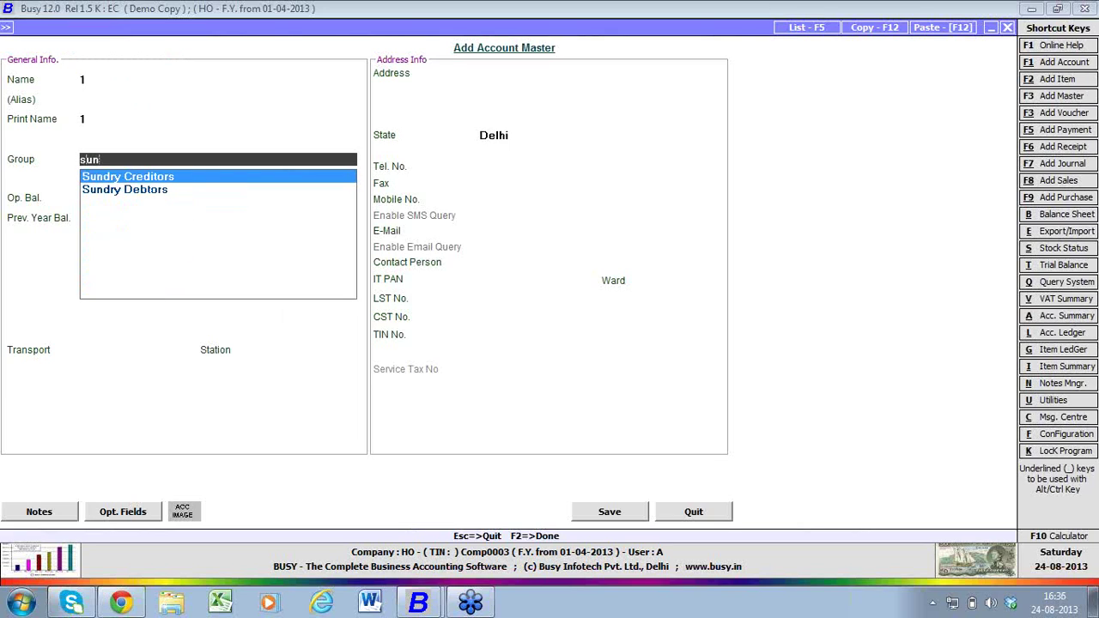
key("Down")
key("Return")
key("F2")
key("F2")
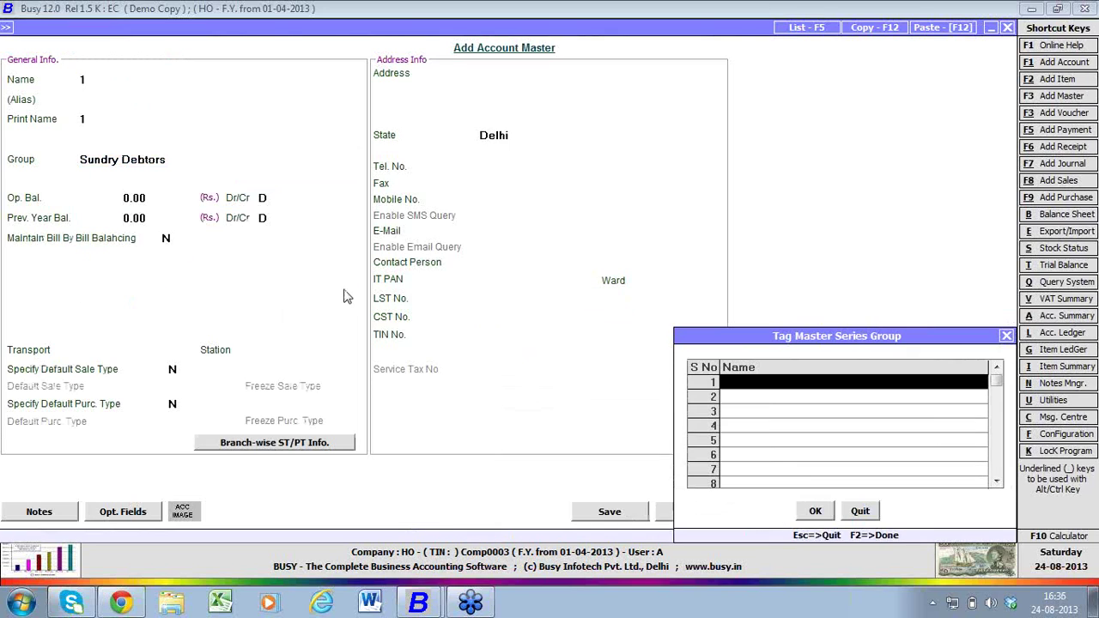
key("space")
key("Return")
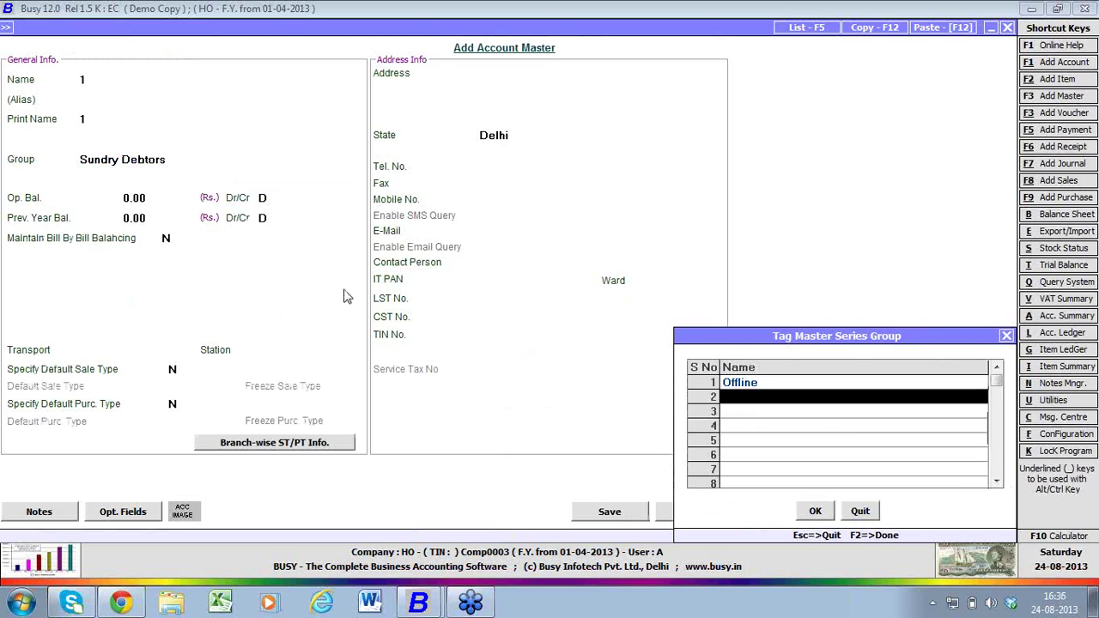
key("F2")
key("Return")
- Create and save account 2, then close the account form
type("2")
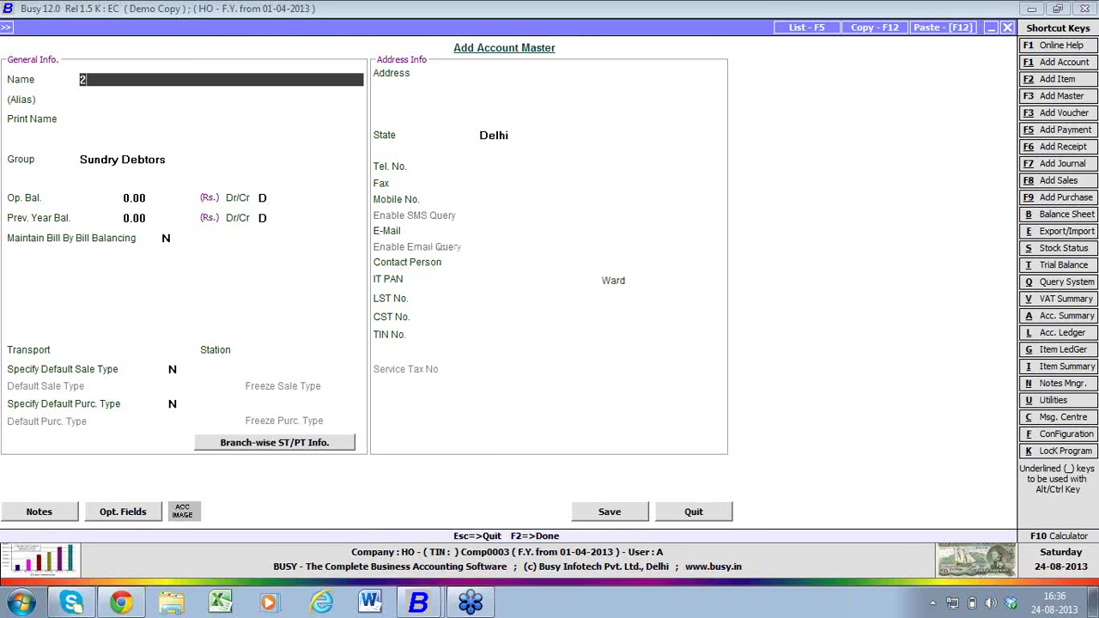
key("Return")
key("Return")
key("Return")
key("F2")
key("F2")
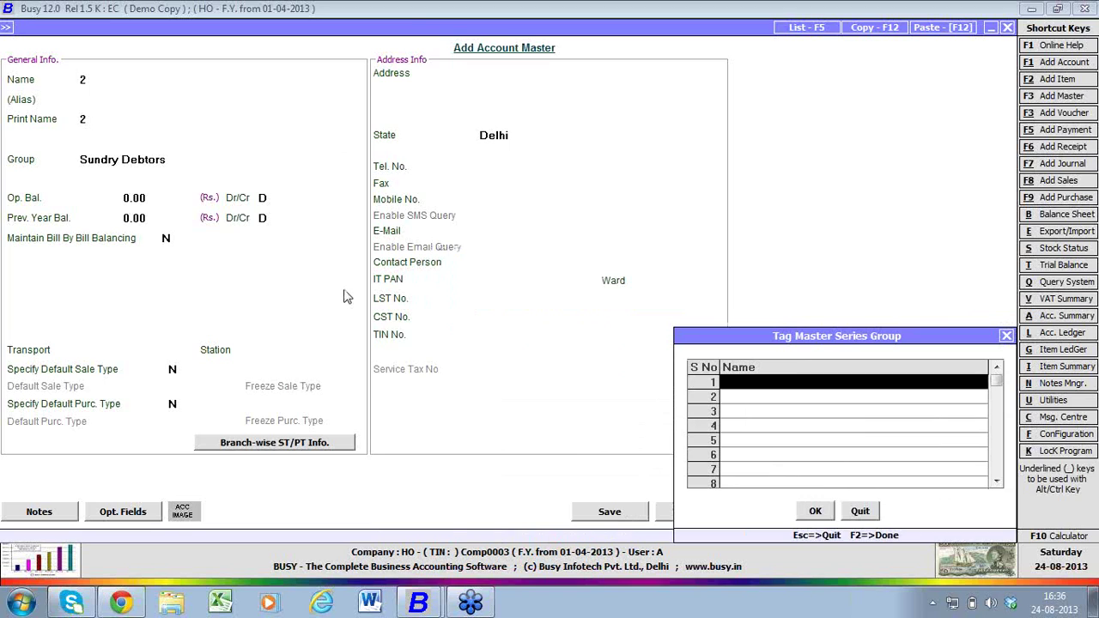
key("F2")
key("Return")
key("Escape")
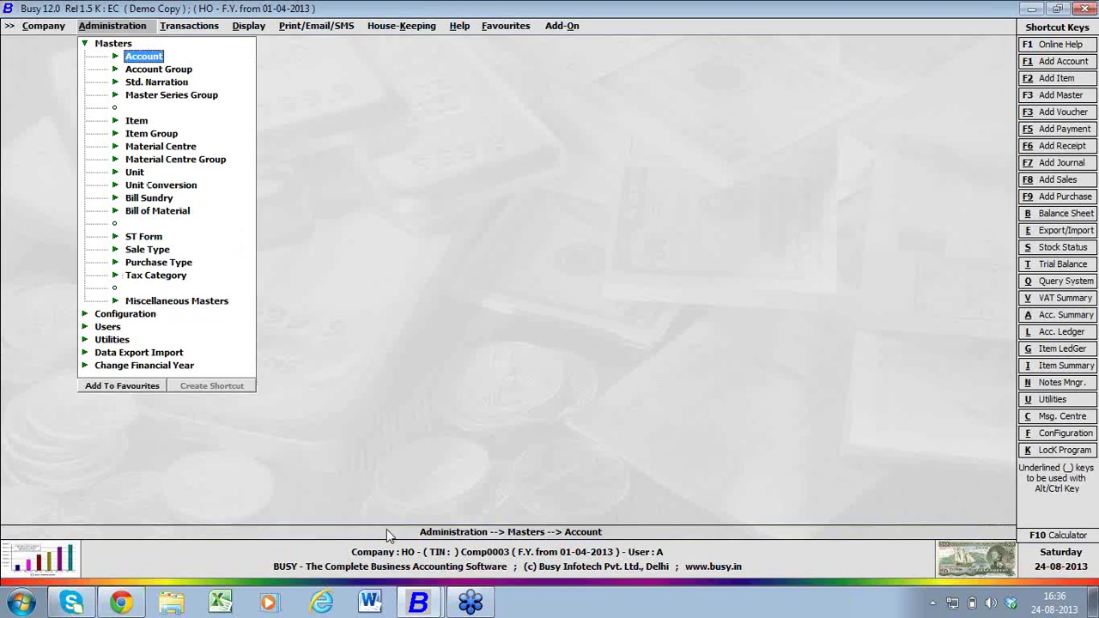
- Switch to the Offline Branch window and open Enterprise Features in Features / Options
left_click(408, 596)
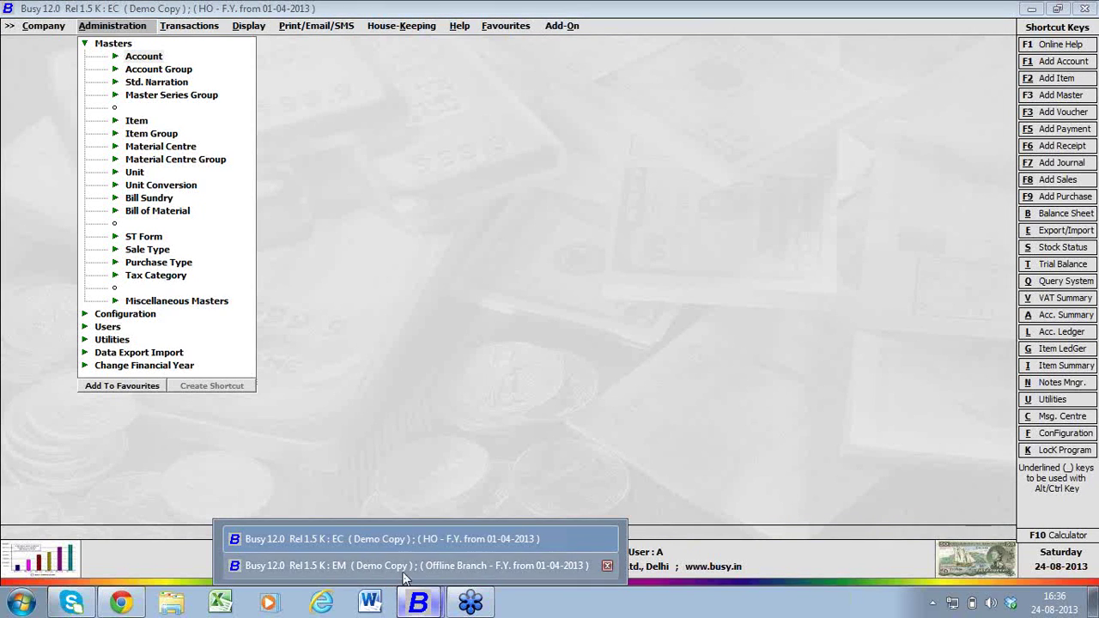
left_click(408, 565)
key("Down")
key("Left")
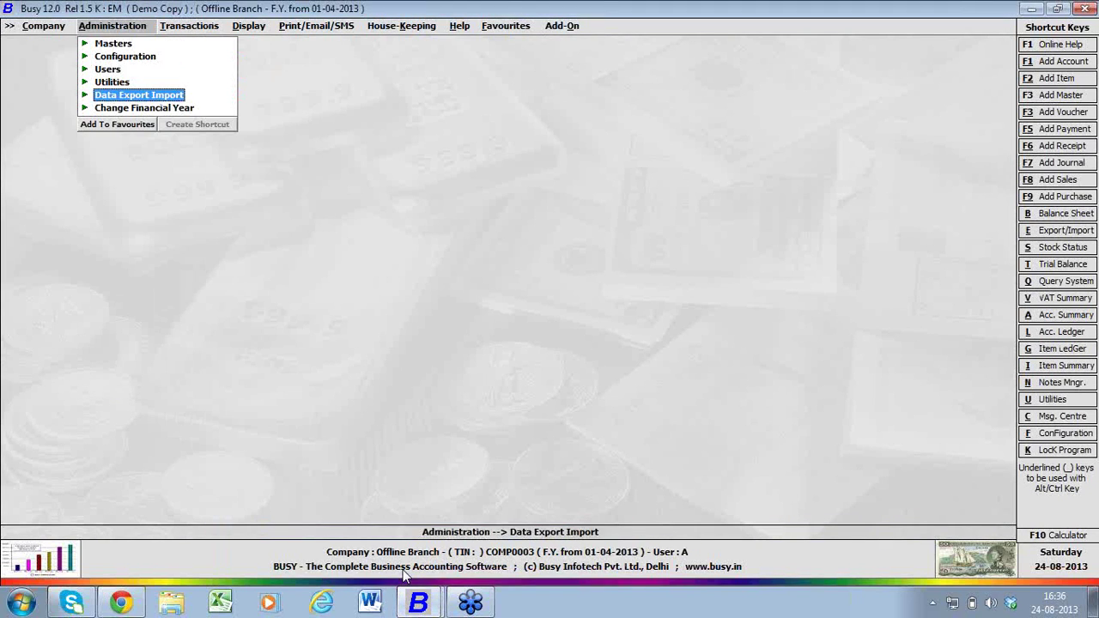
key("Up")
key("Up")
key("Up")
key("Right")
key("Return")
key("Down")
key("Down")
key("Down")
key("Down")
key("Down")
key("Down")
key("Down")
key("Down")
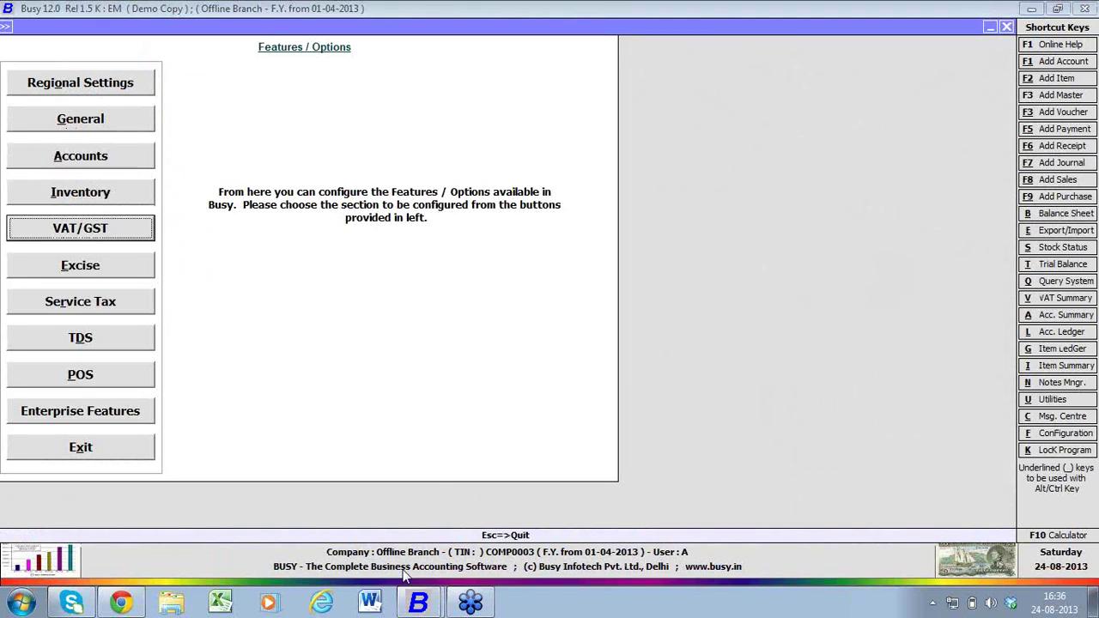
key("Return")
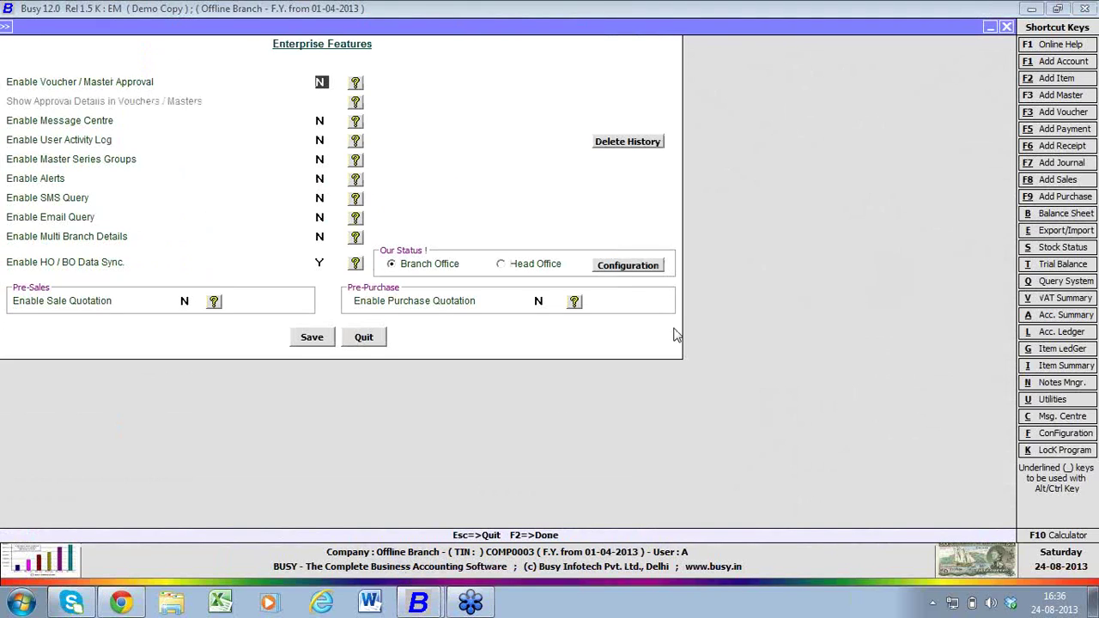
- Read the head office configuration into the data sync settings and save Enterprise Features
left_click(641, 267)
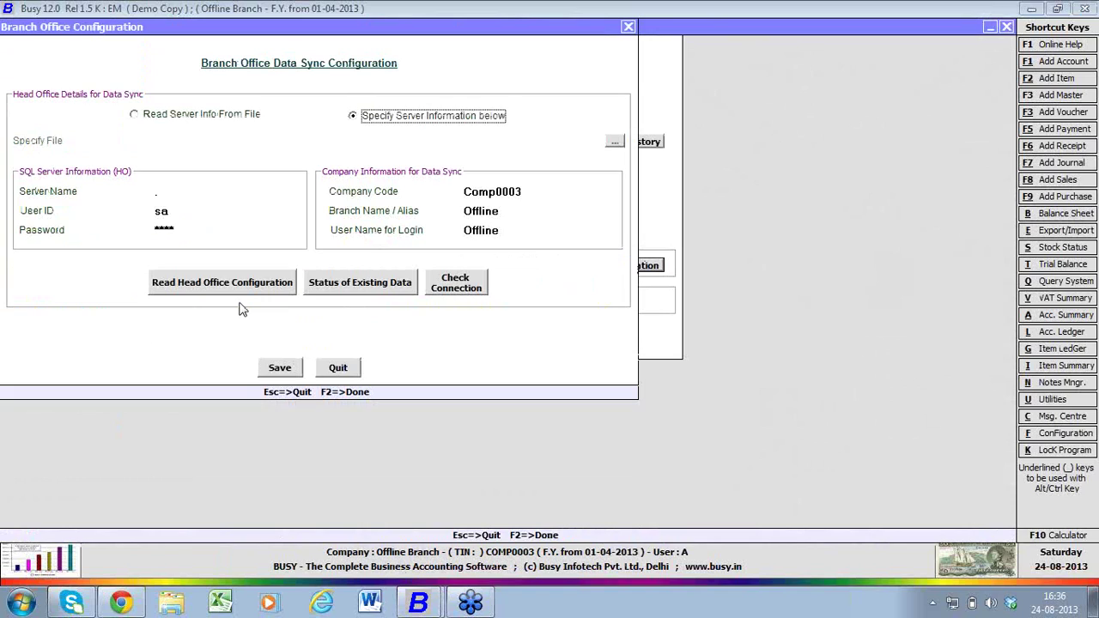
left_click(238, 288)
left_click(283, 366)
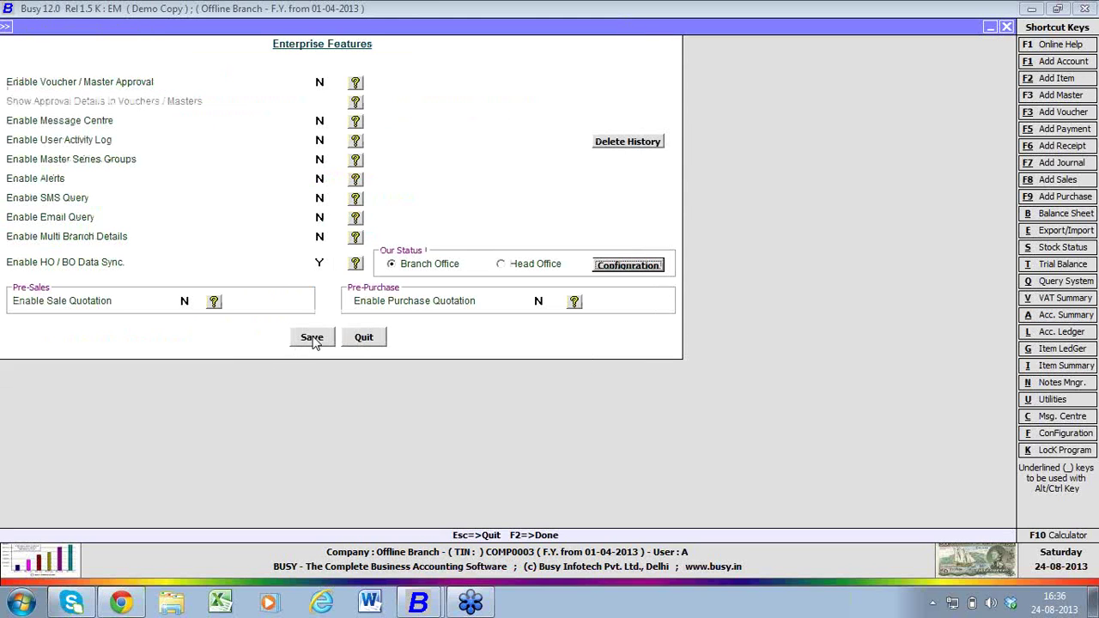
left_click(312, 339)
key("Escape")
key("Escape")
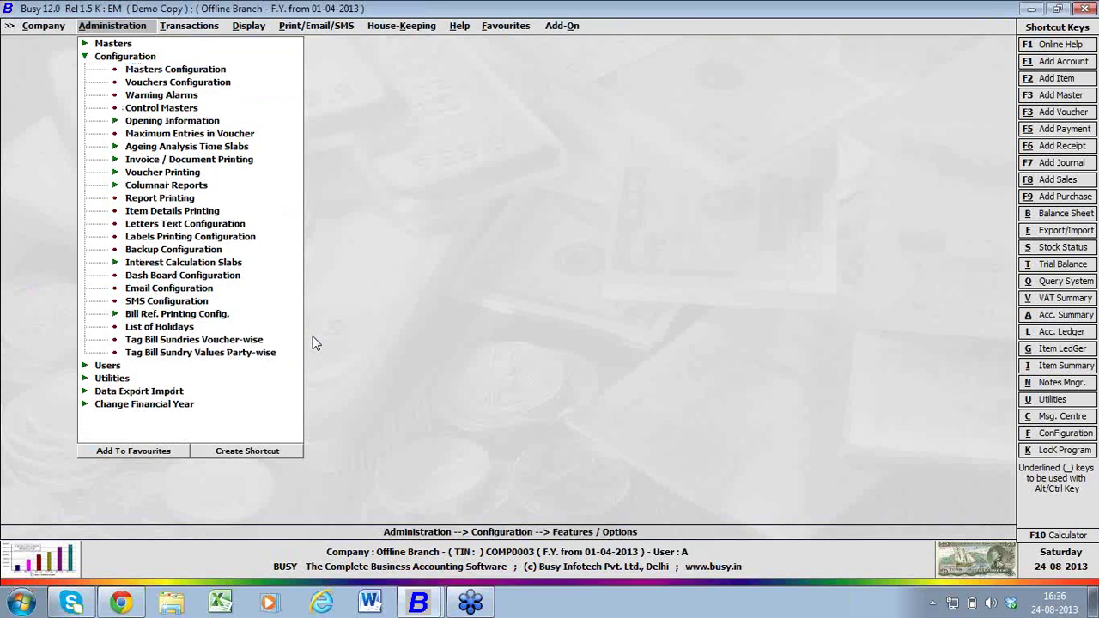
- Open Exchange Data with HO and receive the 1 pending account master from head office
key("Down")
key("Down")
key("Down")
key("Return")
key("Down")
key("Down")
key("Down")
key("Down")
key("Down")
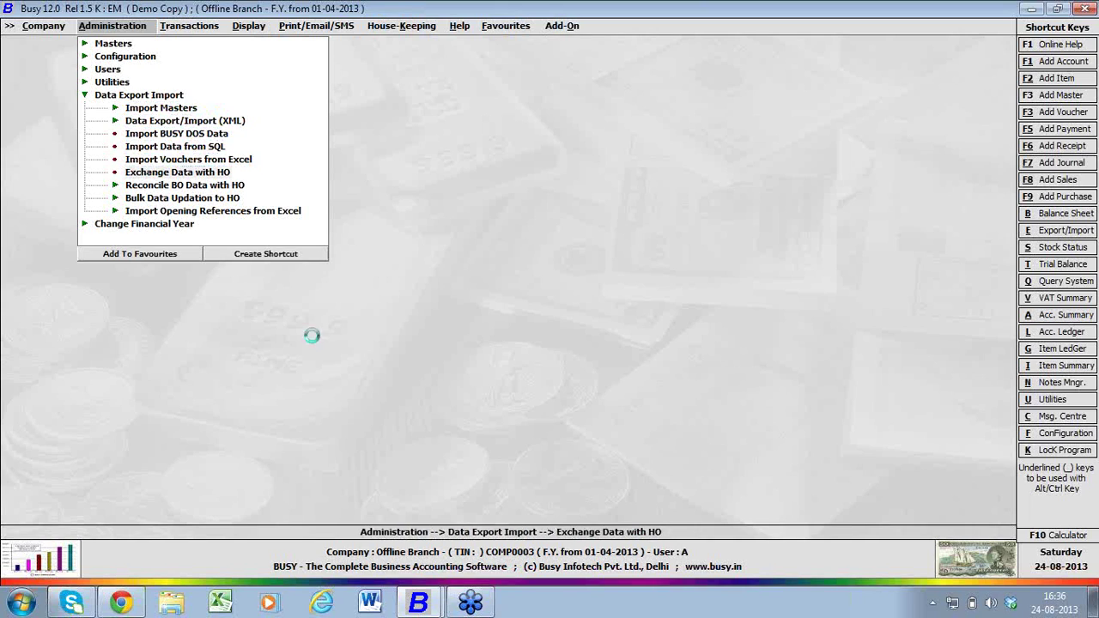
key("Return")
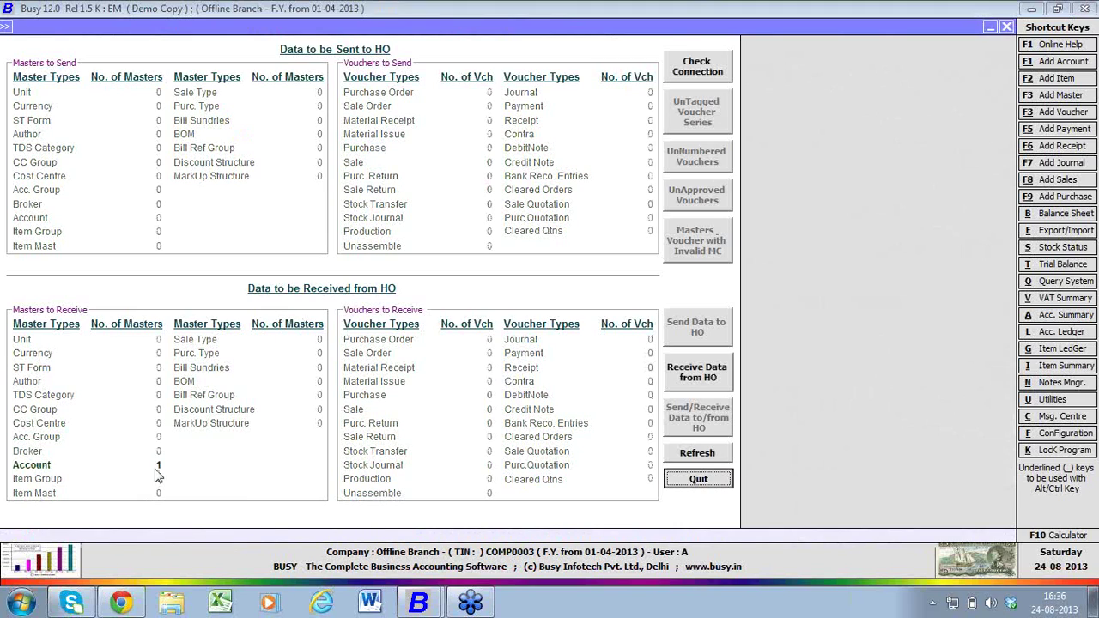
left_click(686, 384)
key("Return")
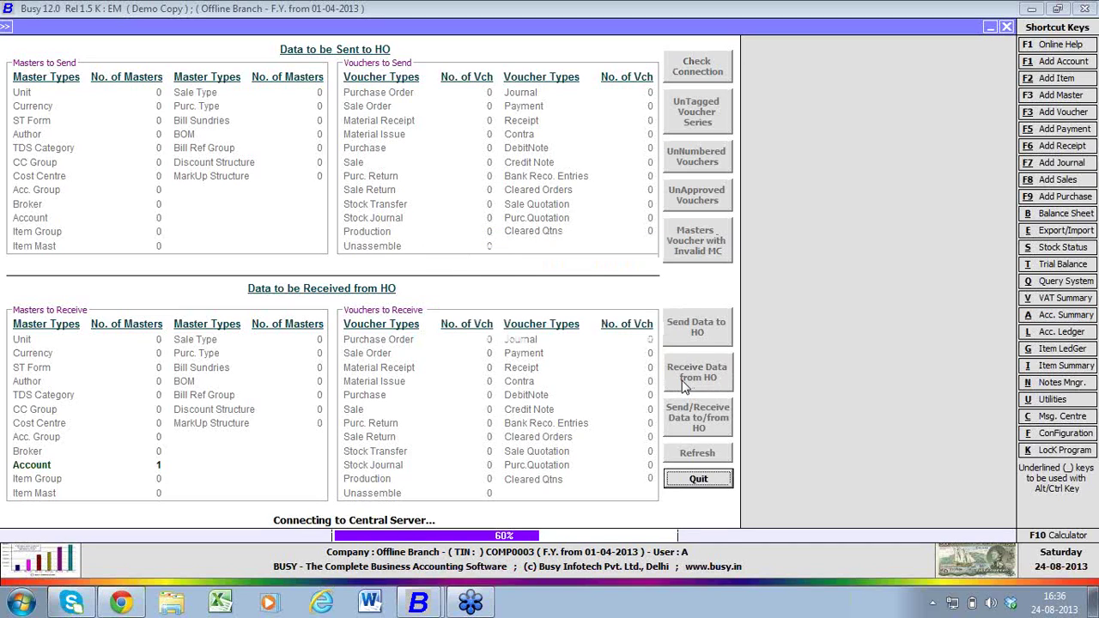
key("Return")
- Skip the sync log, close data exchange, and open the Account Modify list
key("n")
key("Escape")
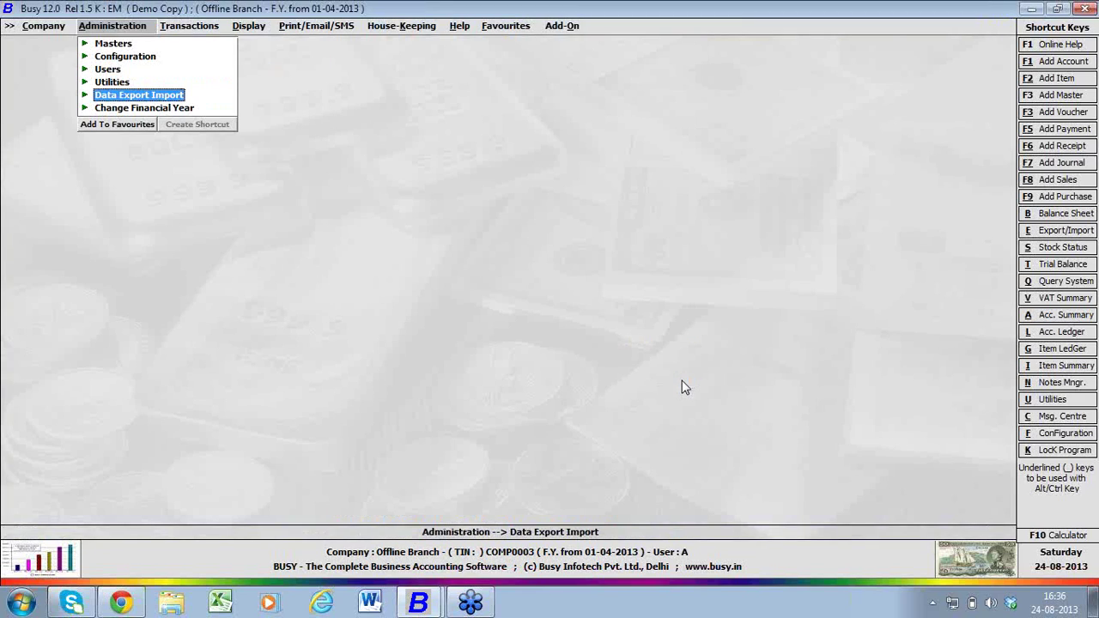
key("Up")
key("Up")
key("Up")
key("Up")
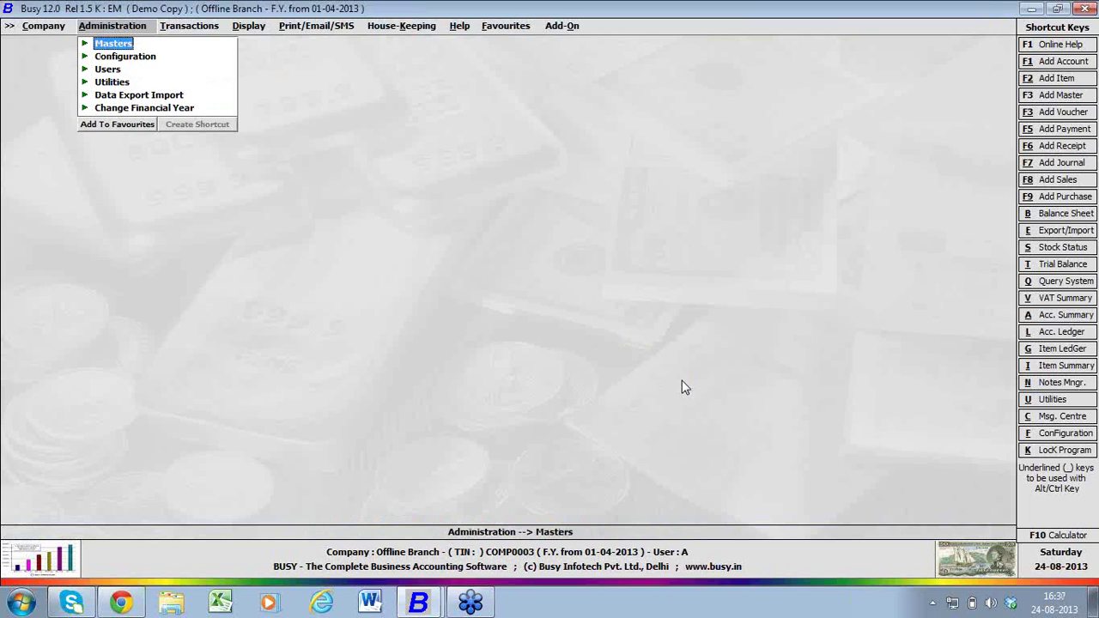
key("Return")
key("Down")
key("Down")
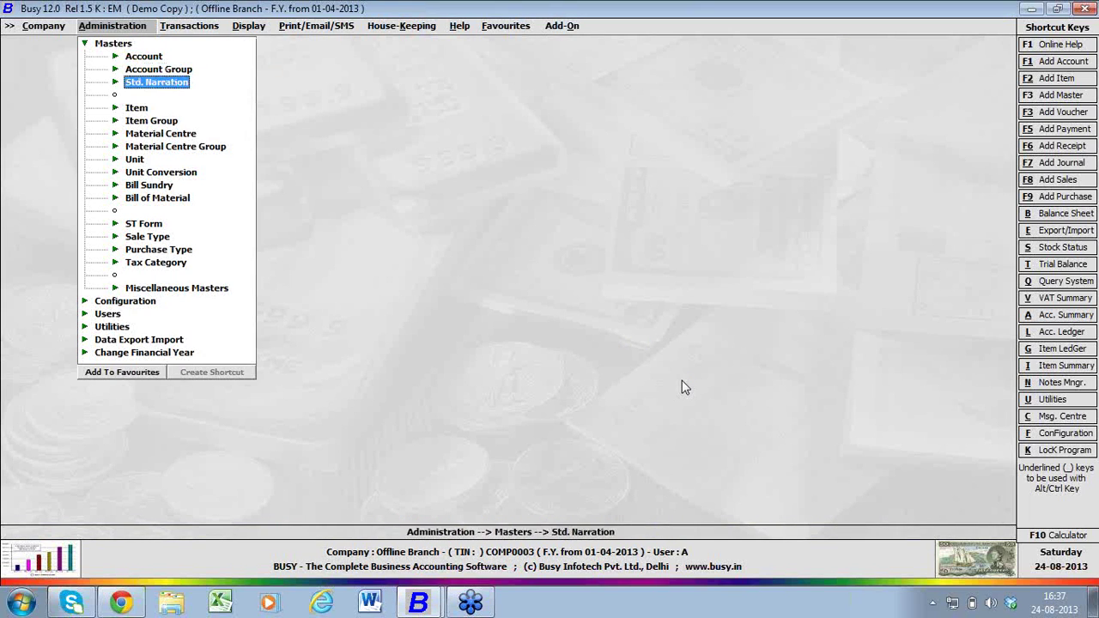
key("Up")
key("Up")
key("Return")
key("Down")
key("Return")
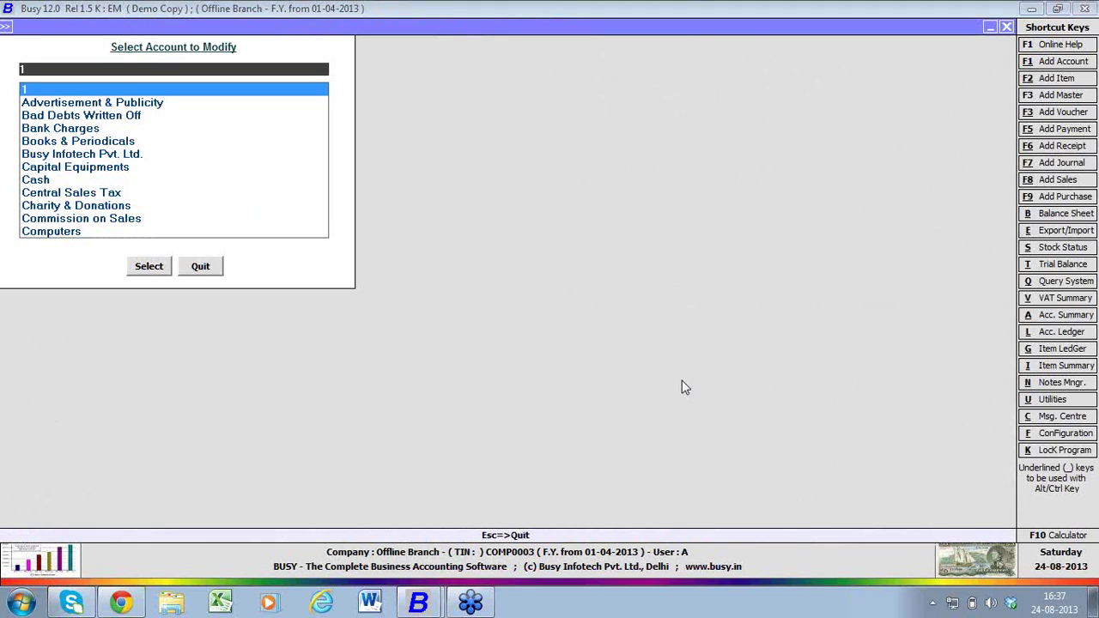
- Confirm received account 1 is listed, close the lists, and switch to the HO company window
key("Return")
key("Escape")
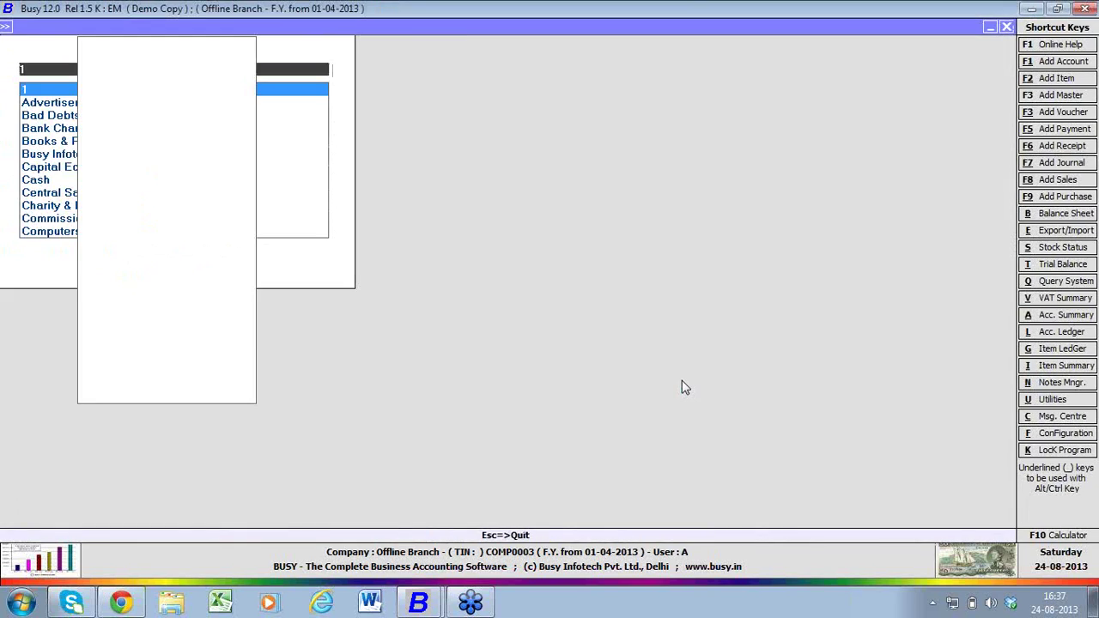
key("Escape")
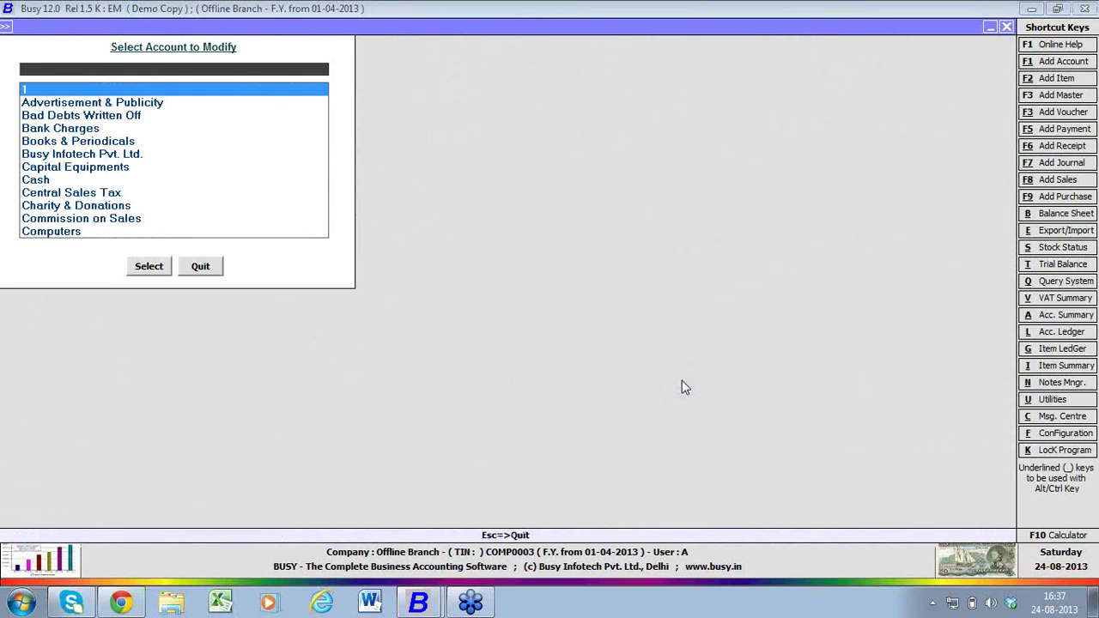
key("Escape")
key("Escape")
key("Escape")
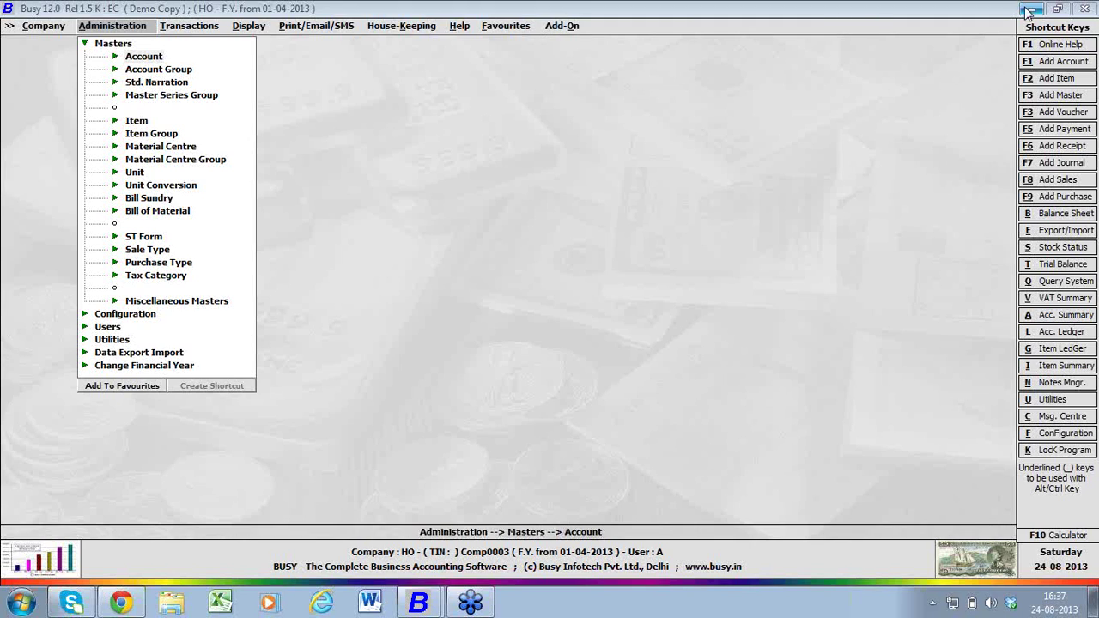
left_click(54, 29)
- Close the HO company and review its Set Server Information settings
left_click(54, 28)
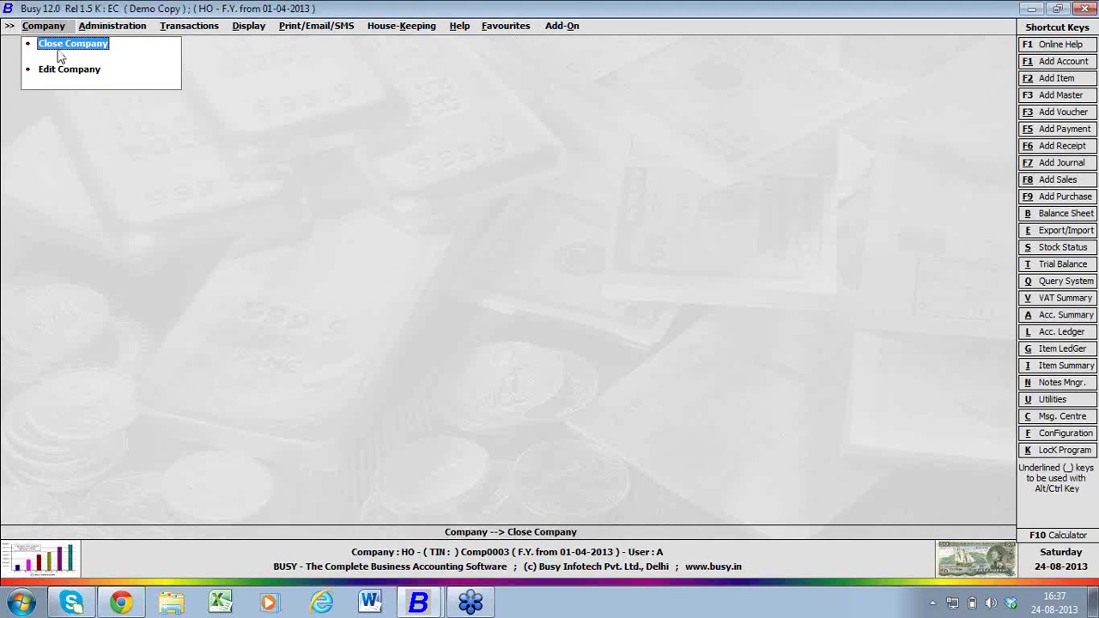
left_click(60, 45)
left_click(81, 161)
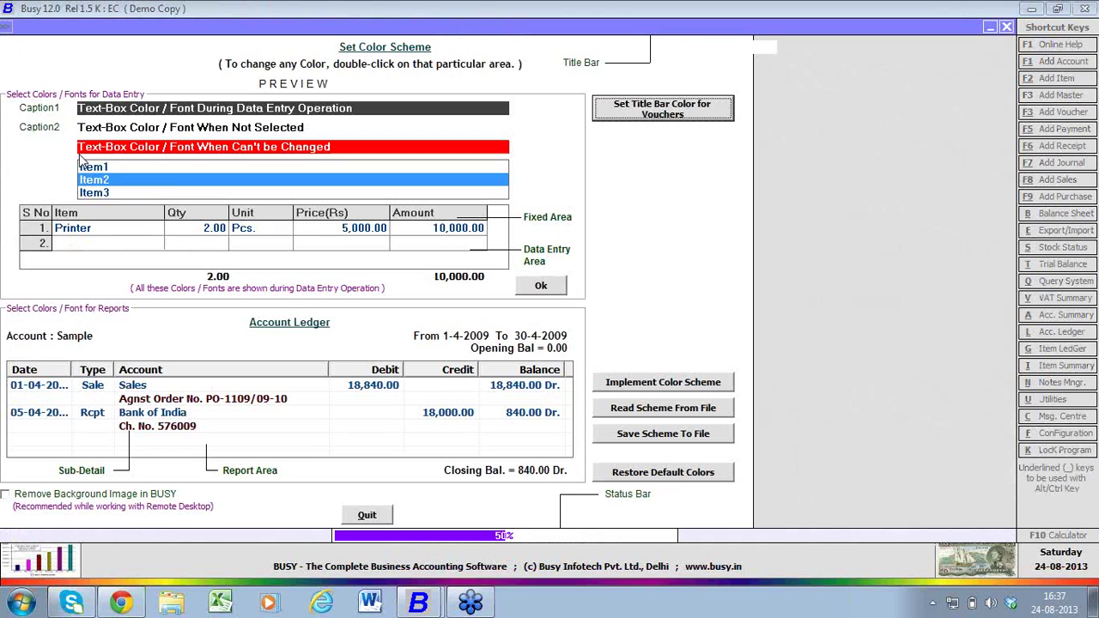
key("Escape")
left_click(79, 148)
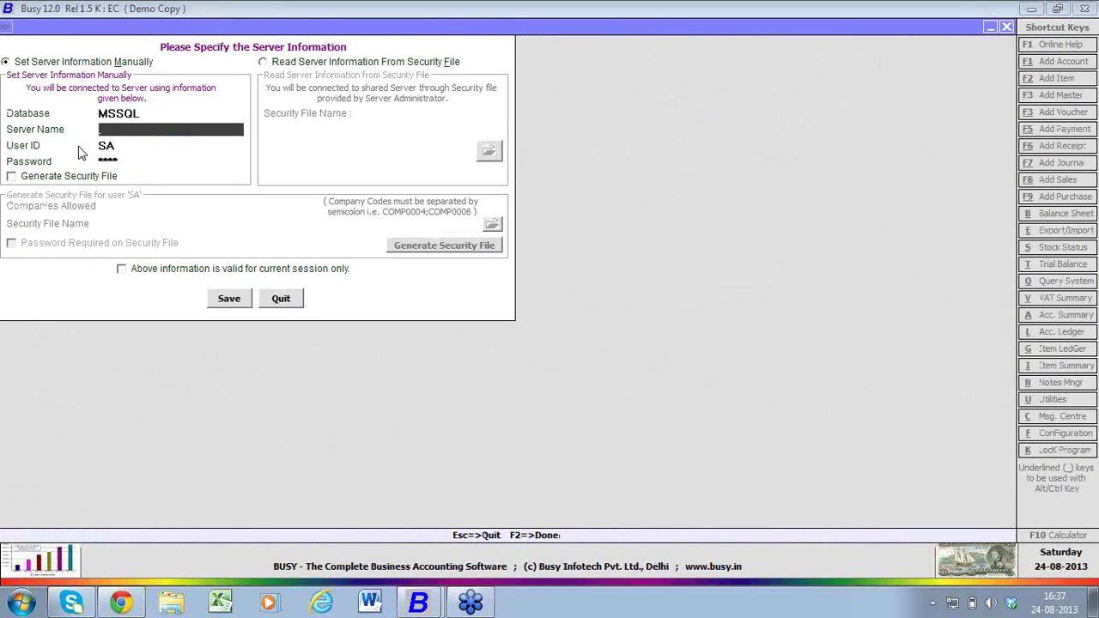
- Switch to the Offline Branch window and open its Enterprise Features settings
left_click(430, 604)
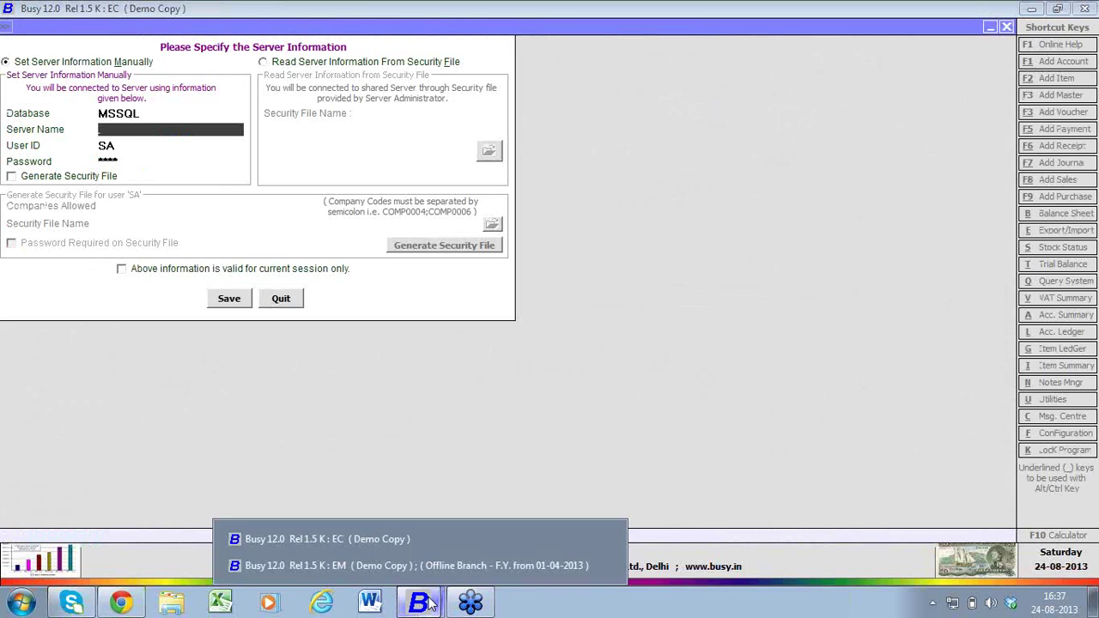
left_click(422, 569)
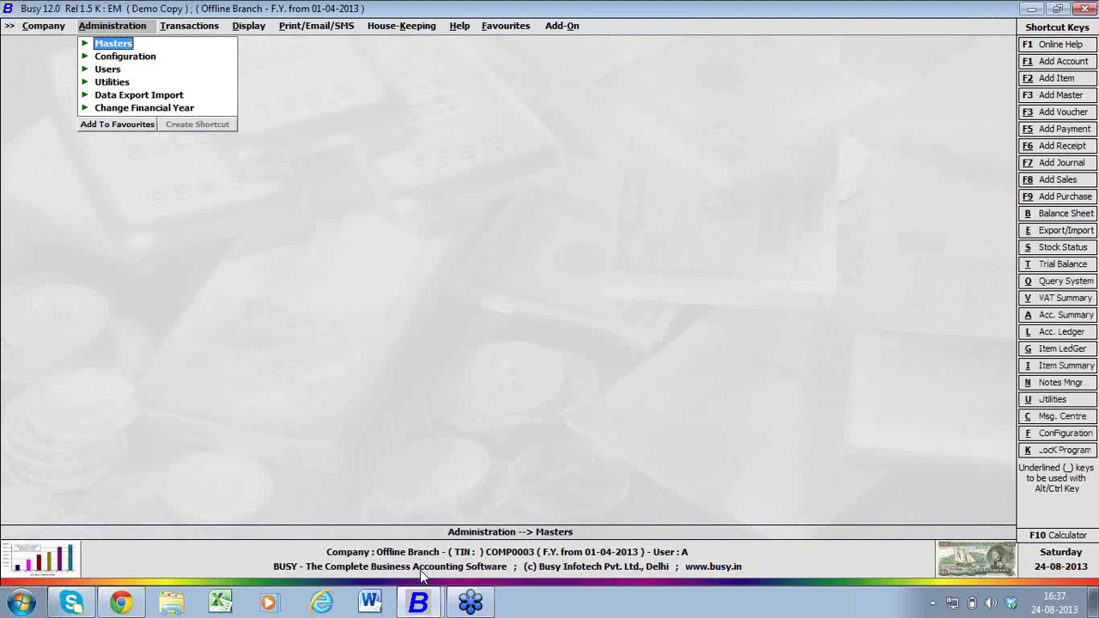
key("Down")
key("Right")
key("Return")
key("Down")
key("Down")
key("Down")
key("Down")
key("Down")
key("Down")
key("Down")
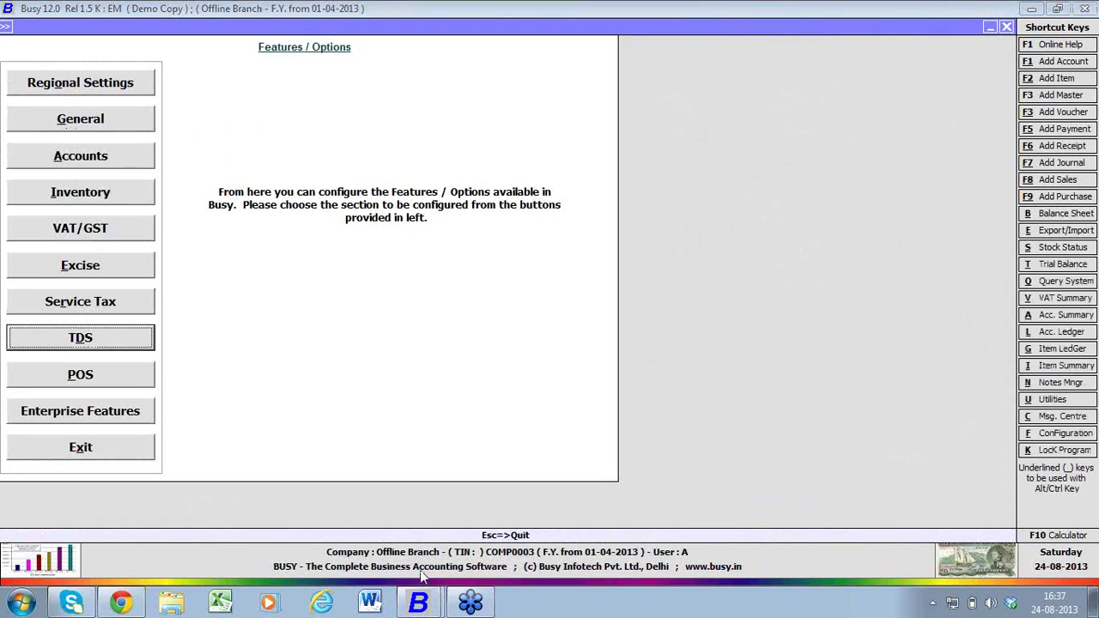
key("Down")
key("Down")
key("Return")
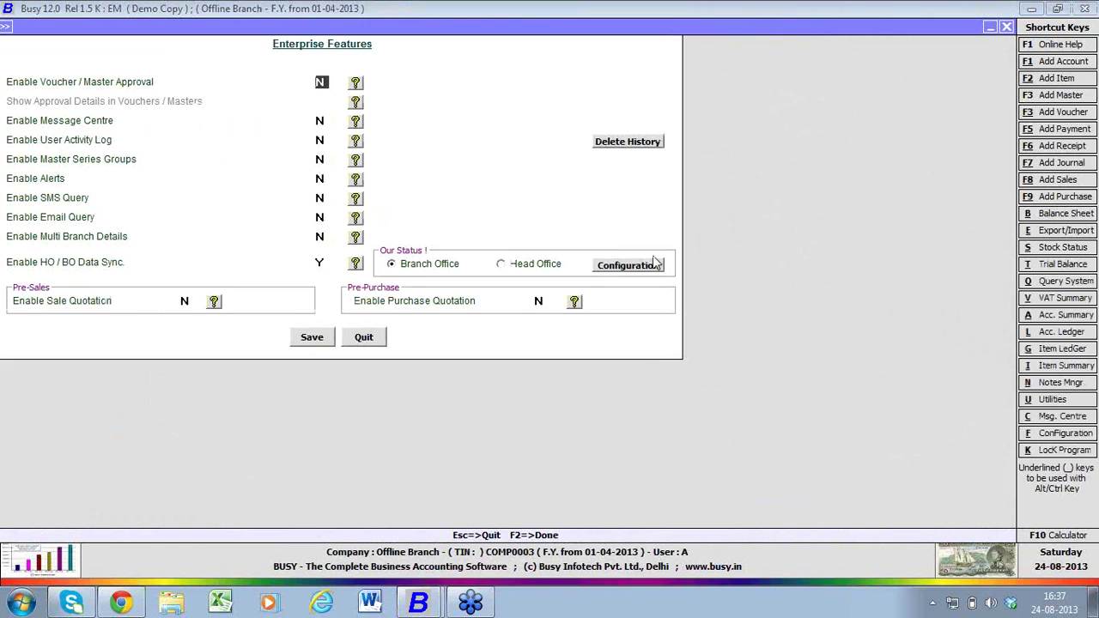
- Review the branch data sync's head office server name, then close the settings unchanged
left_click(654, 264)
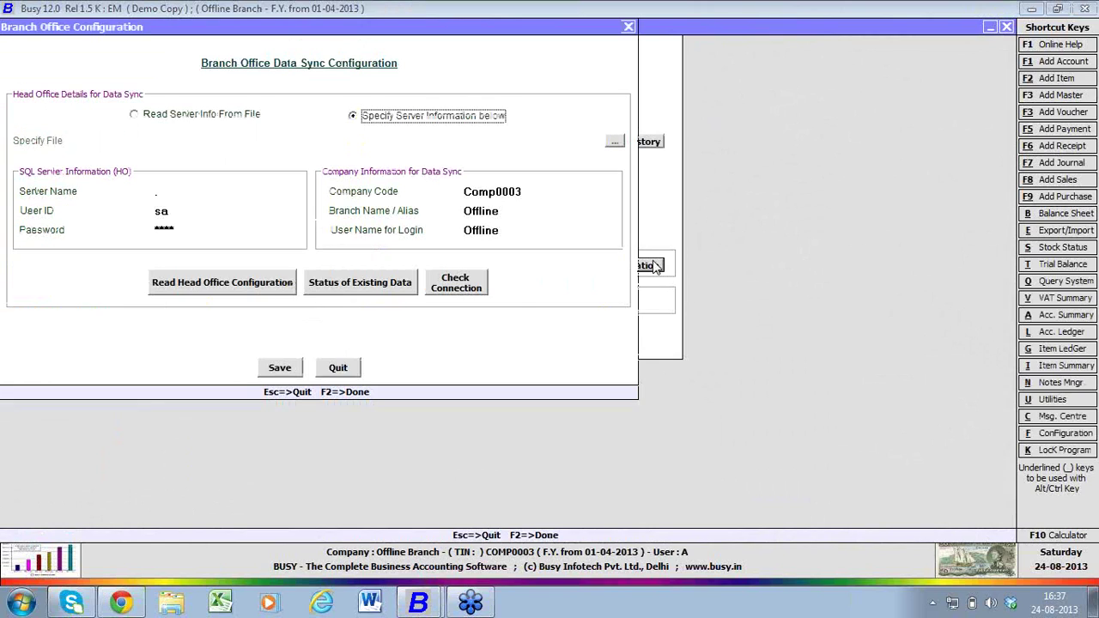
left_click(257, 195)
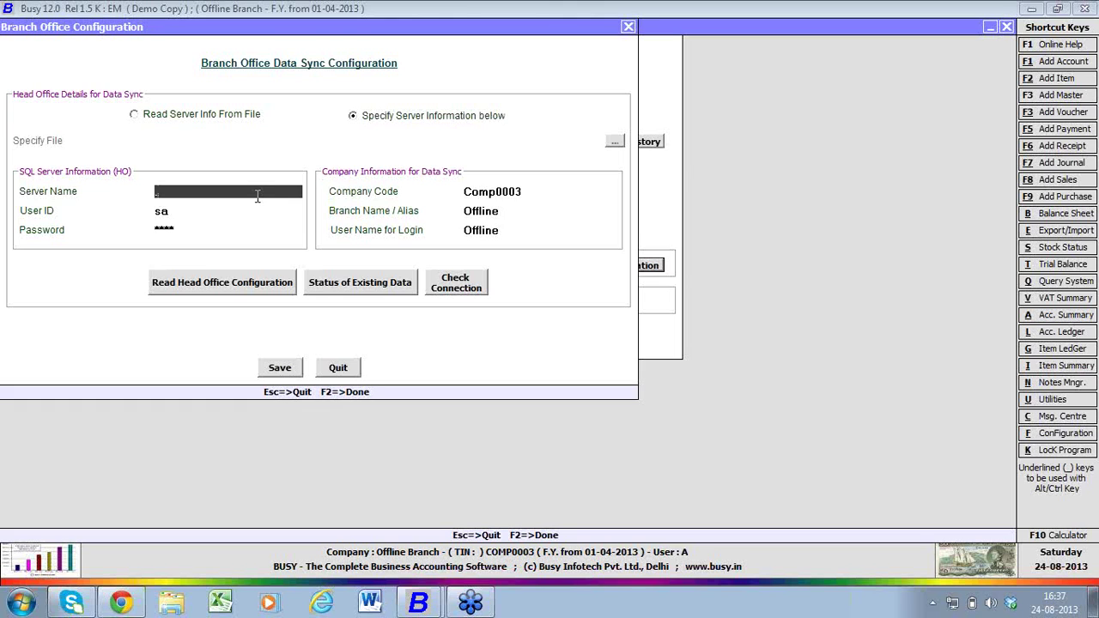
key("Escape")
key("Escape")
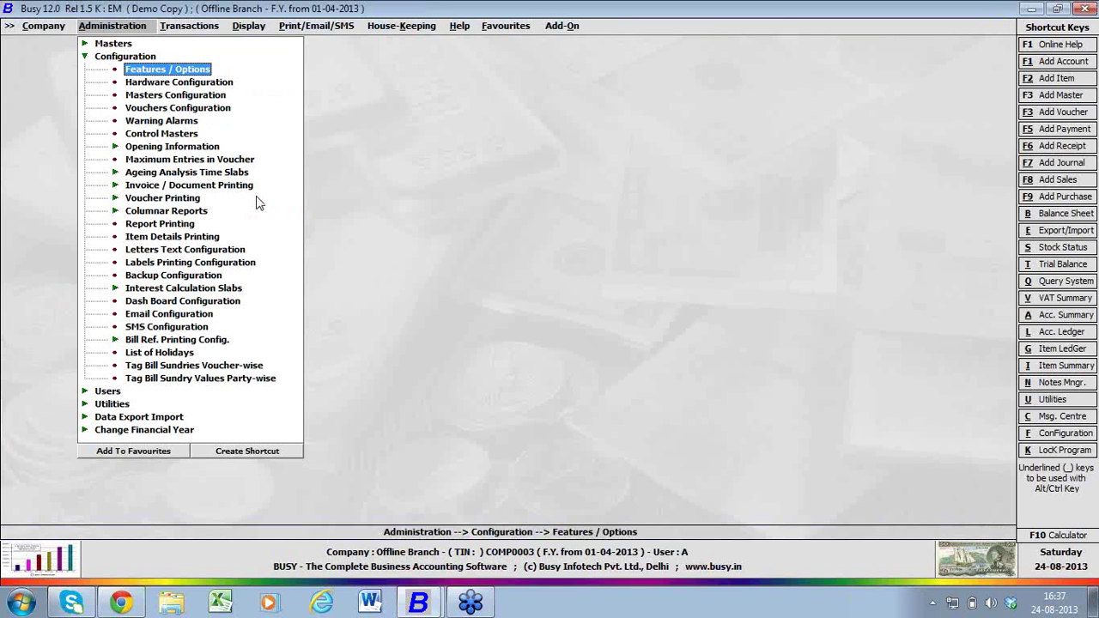
key("Escape")
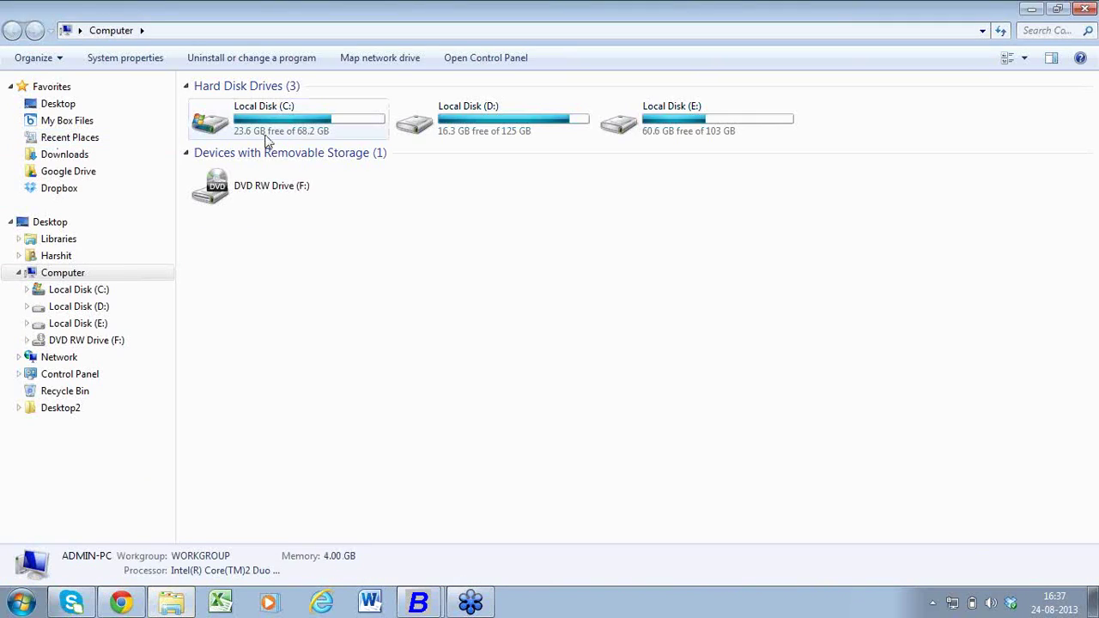
- Launch BDNSManager from the C:\BusyWin folder
double_click(265, 138)
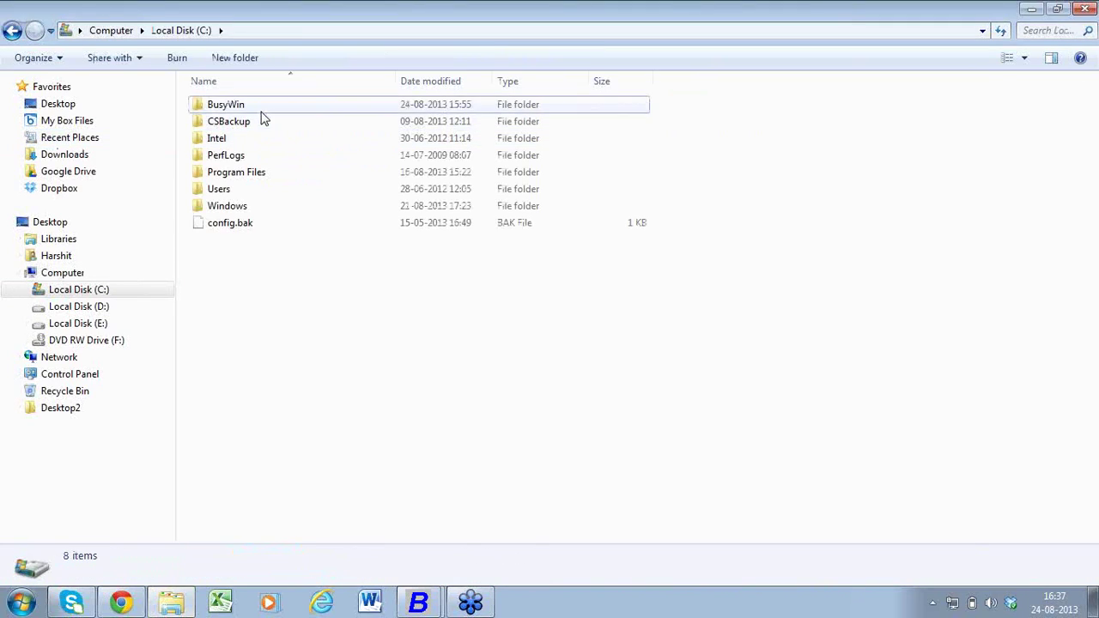
double_click(262, 107)
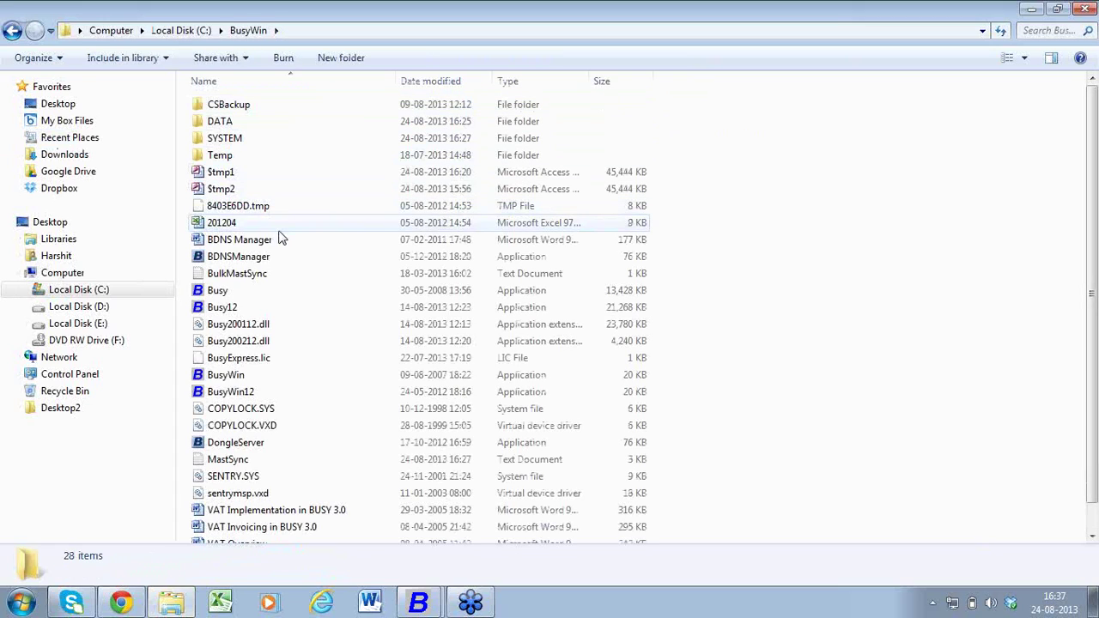
left_click(282, 257)
double_click(283, 259)
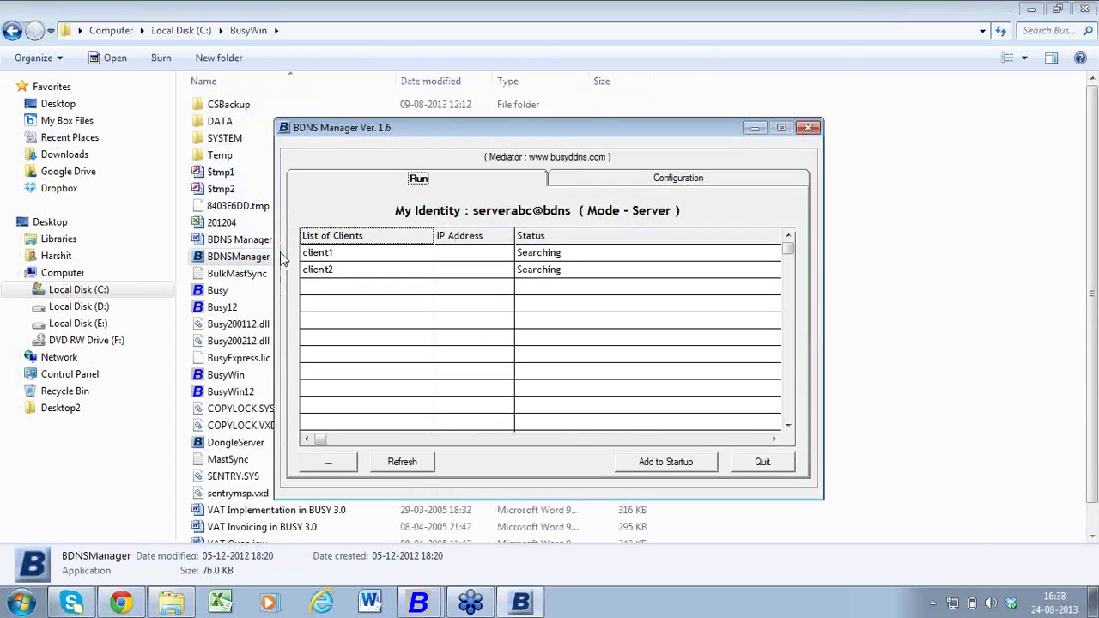
- Dismiss the Windows activation warning, keep Server mode as serverabc, and change client2's password
left_click(601, 183)
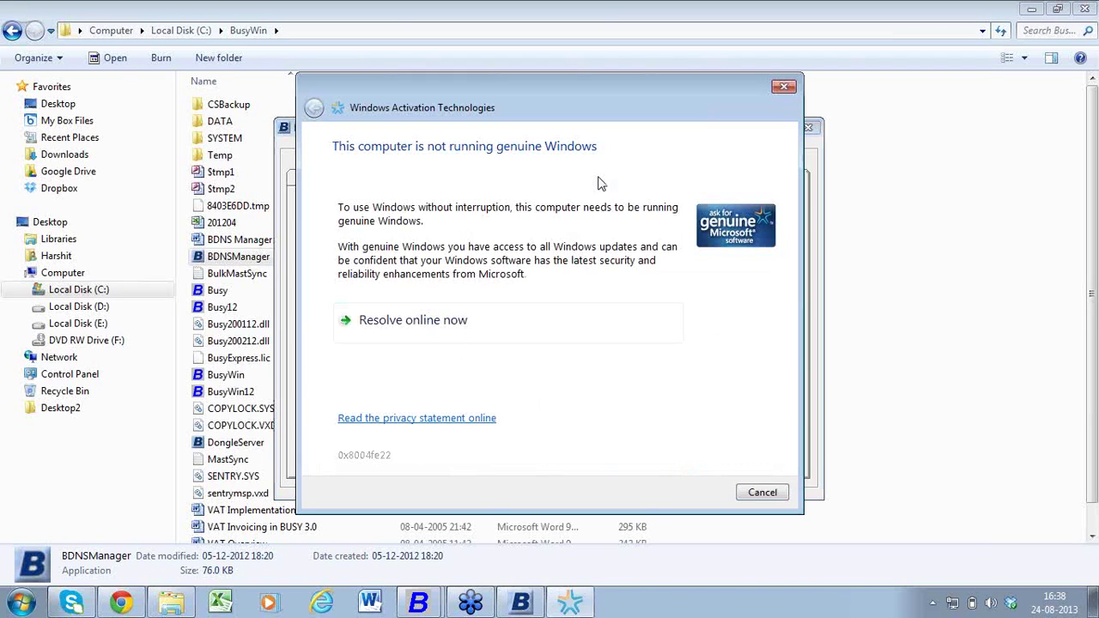
left_click(783, 87)
left_click(656, 221)
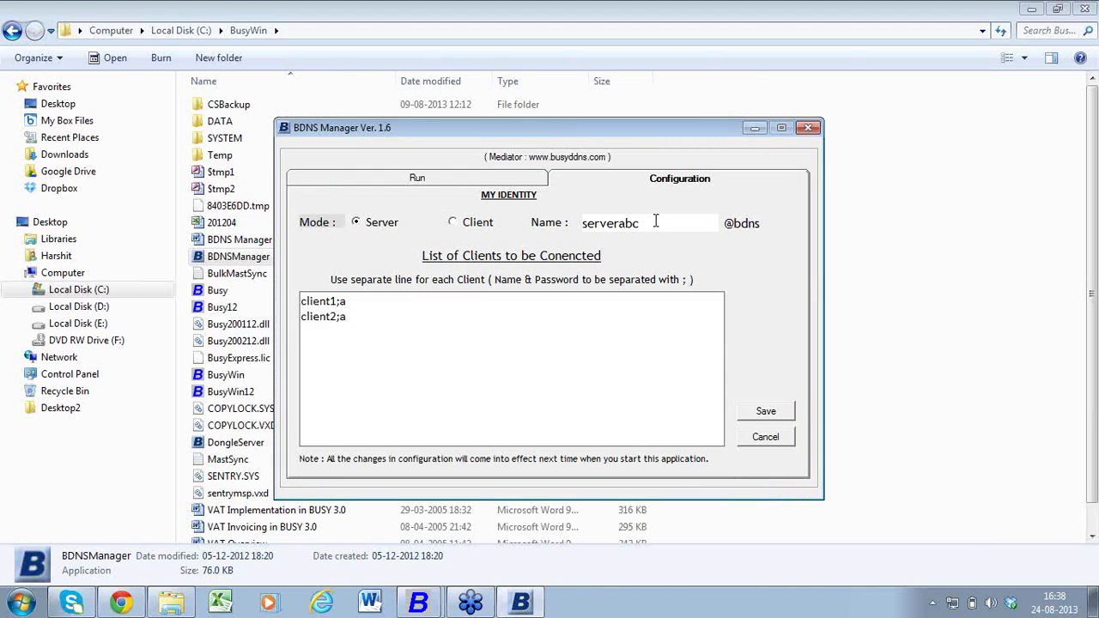
left_click(375, 228)
left_click(655, 227)
key("BackSpace")
type("b")
- Switch BDNS Manager to Client mode and rename the identity to client1
left_click(473, 225)
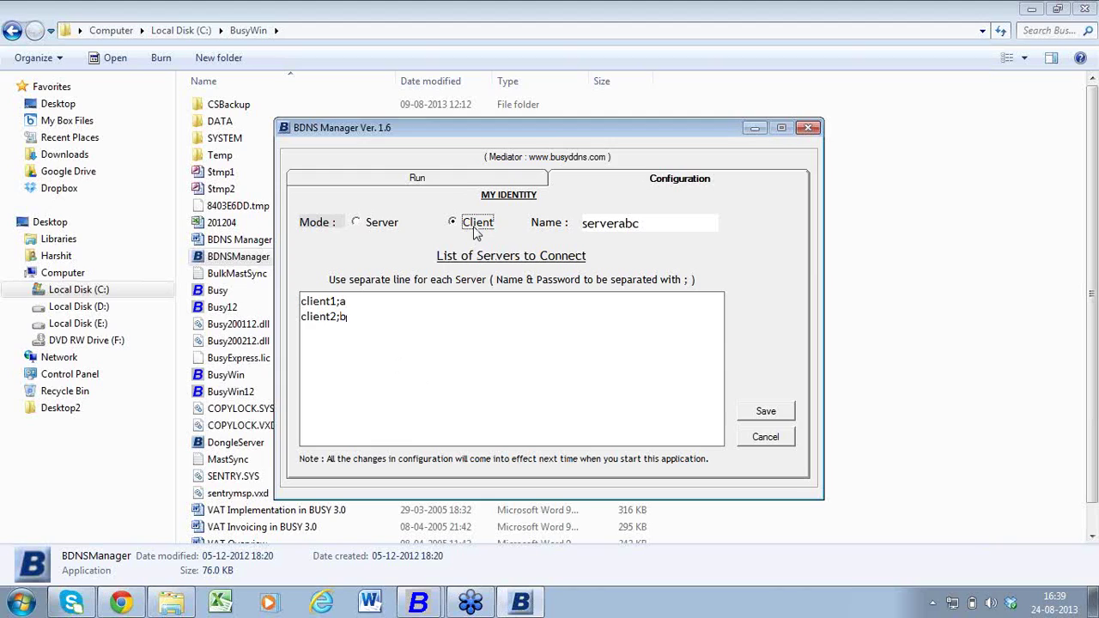
left_click(638, 231)
key("BackSpace")
key("BackSpace")
key("BackSpace")
key("BackSpace")
key("BackSpace")
key("BackSpace")
key("BackSpace")
key("BackSpace")
key("BackSpace")
type("client")
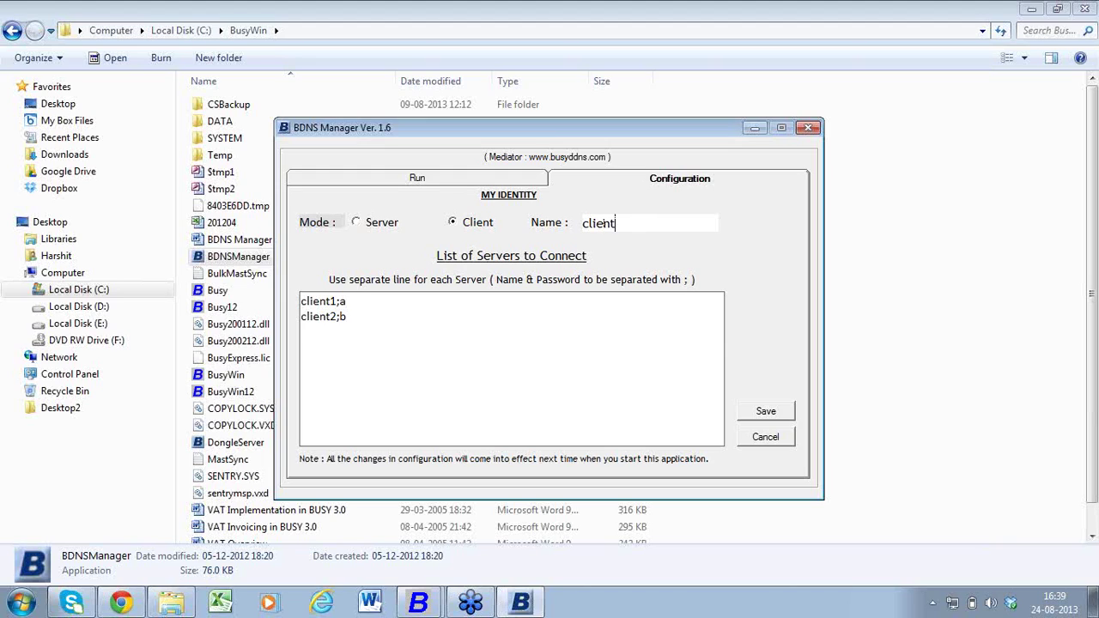
type("1")
- Replace both client entries with the server entry serverabc@bdns and its password
left_click_drag(398, 304, 273, 300)
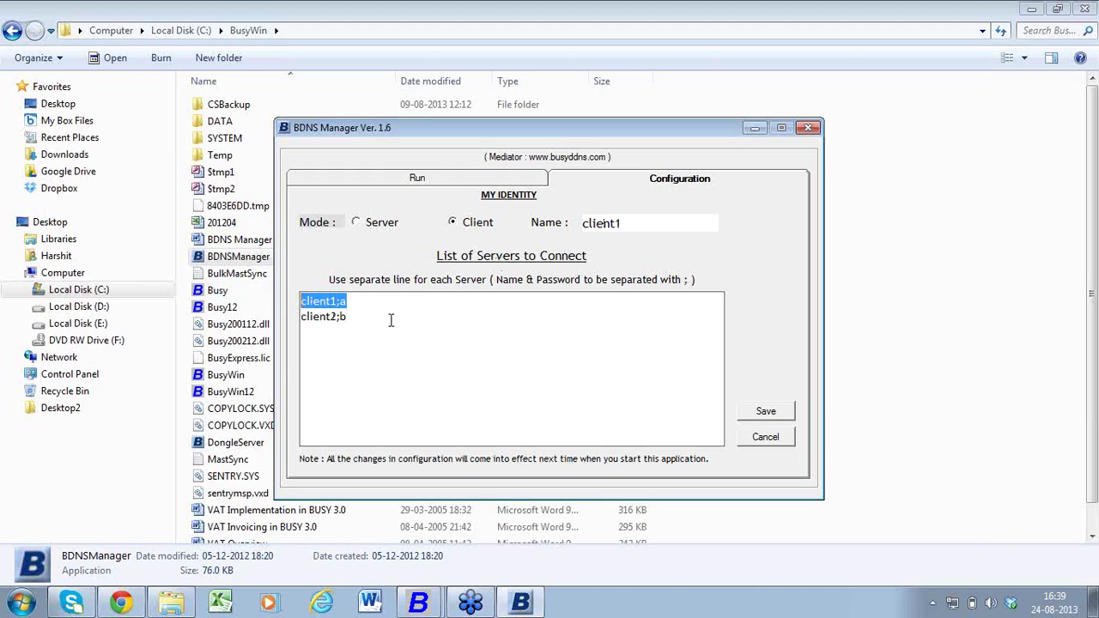
left_click_drag(365, 326, 296, 296)
key("Delete")
type("servera")
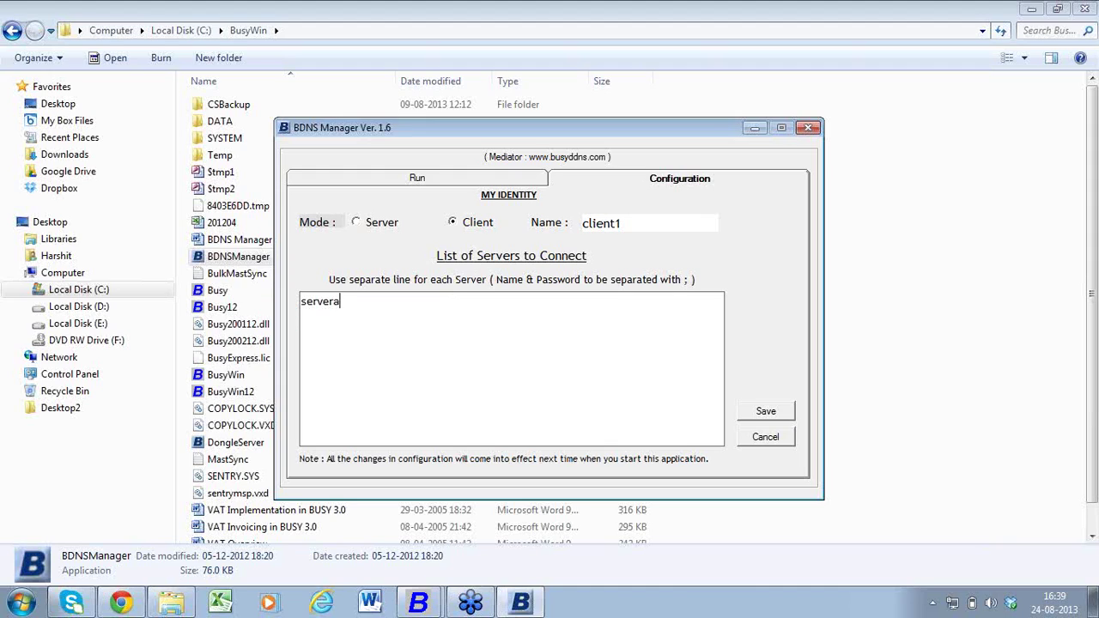
type("bc@")
type("bdns")
type("'a")
key("BackSpace")
type(";a")
key("Left")
key("BackSpace")
type("\\")
key("BackSpace")
key("BackSpace")
- Check client1 and client2 connection status on the Run tab and add BDNS Manager to Windows startup
left_click(473, 225)
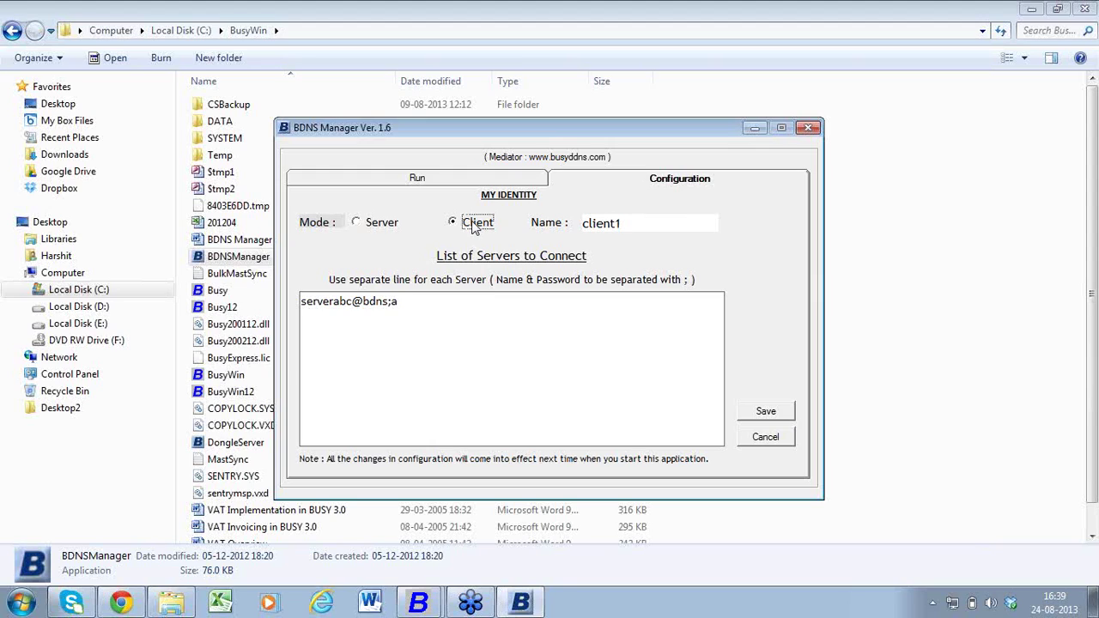
left_click(644, 225)
left_click(403, 307)
left_click(410, 182)
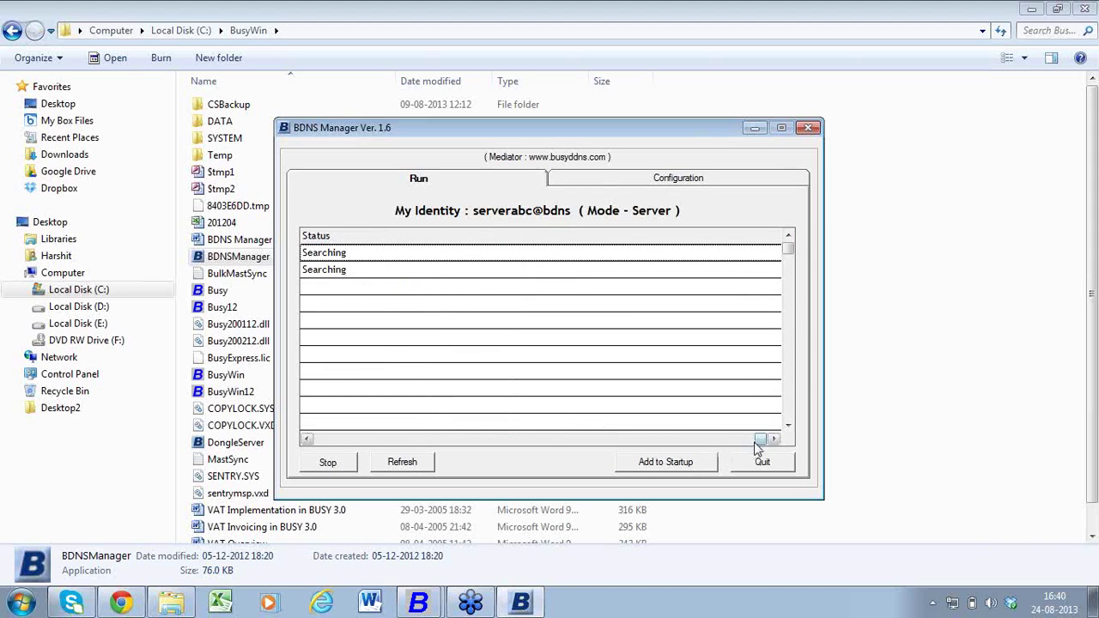
left_click_drag(760, 439, 567, 485)
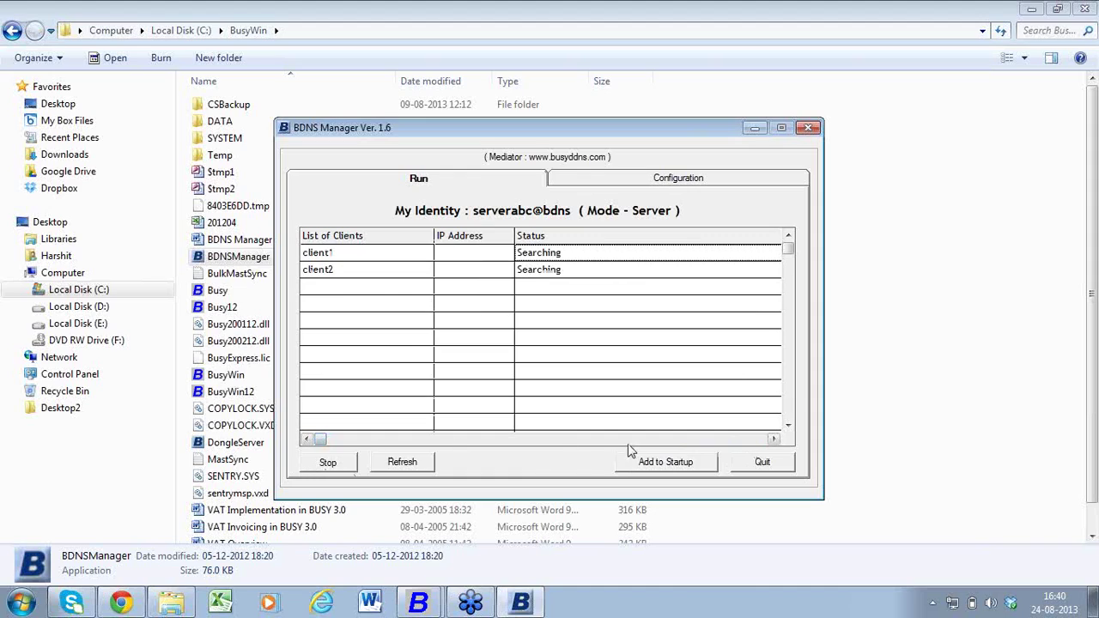
left_click(667, 467)
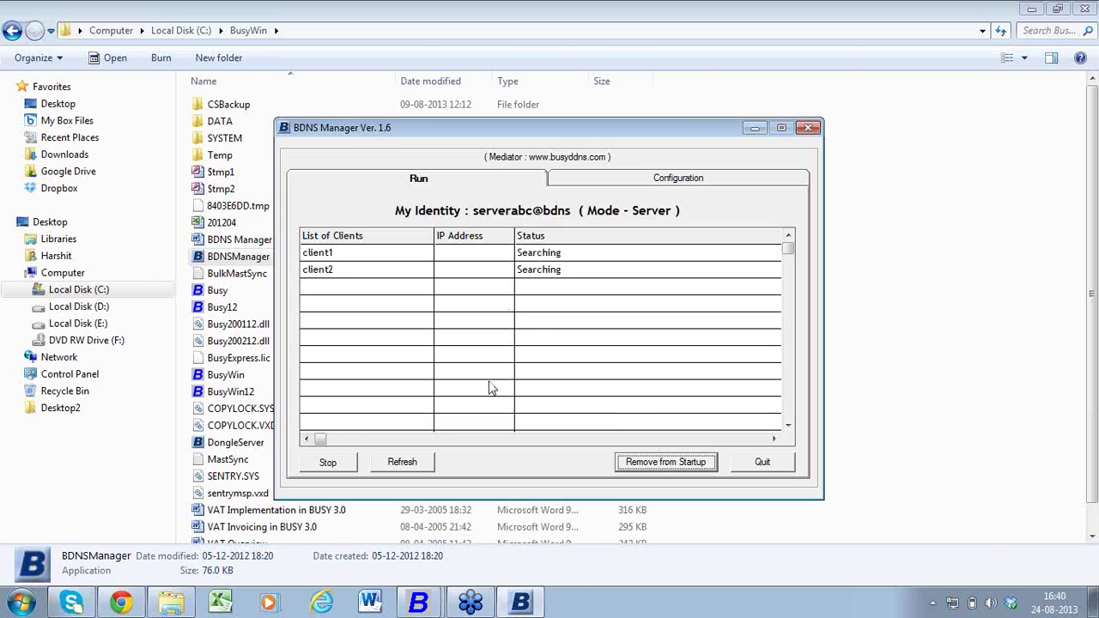
left_click(418, 603)
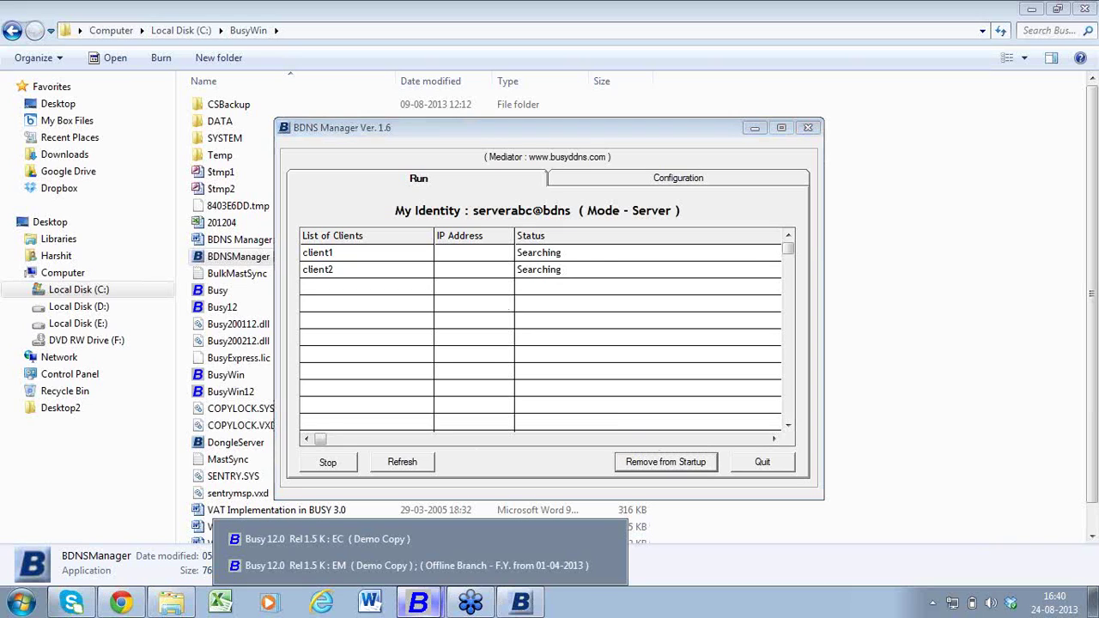
- Enter serverabc@bdns as the EC company's server name and save the server information
left_click(394, 537)
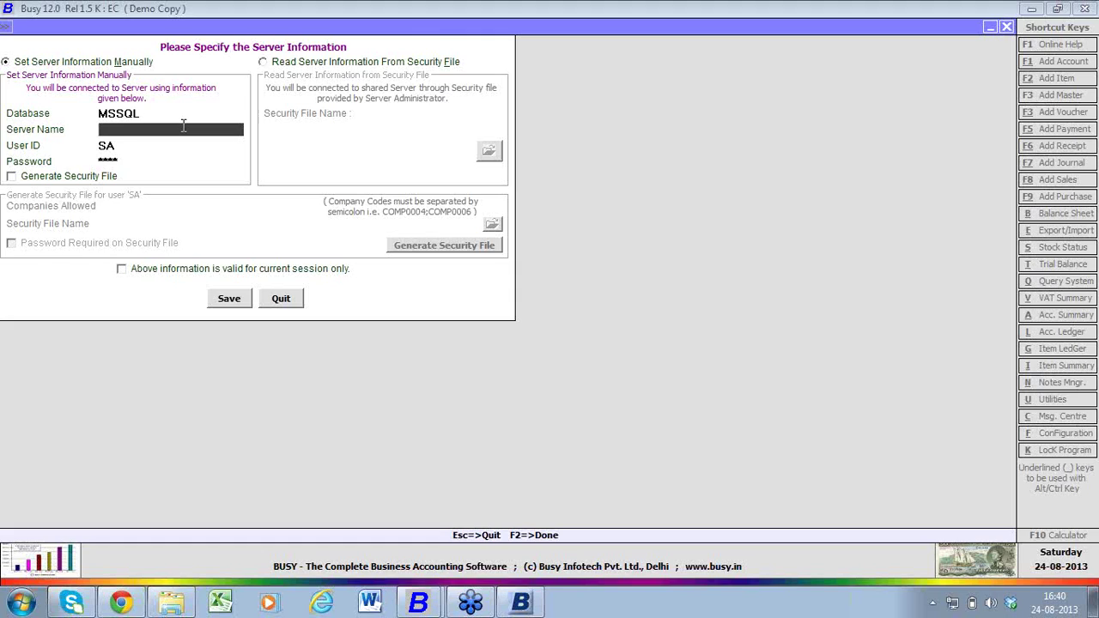
type("serverabc@bdns")
key("Return")
key("Return")
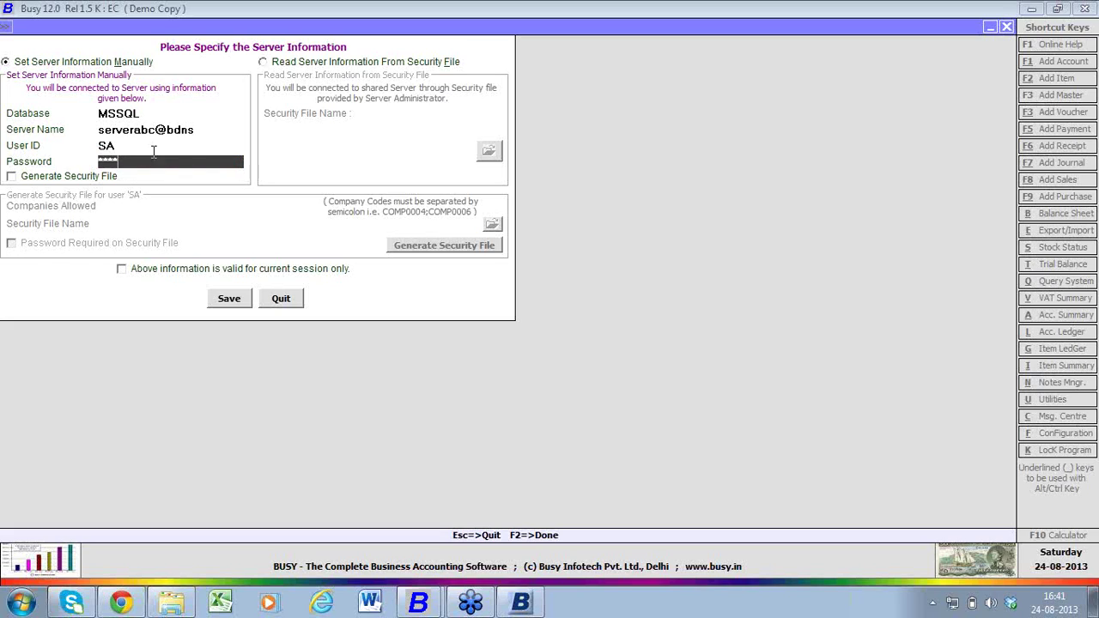
left_click(199, 130)
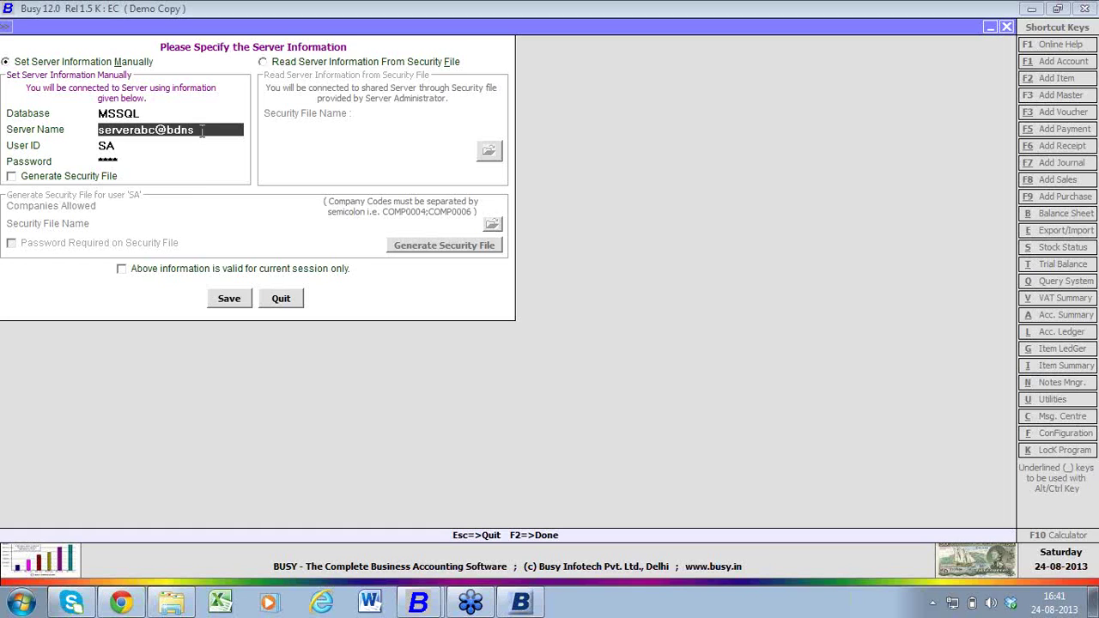
key("Return")
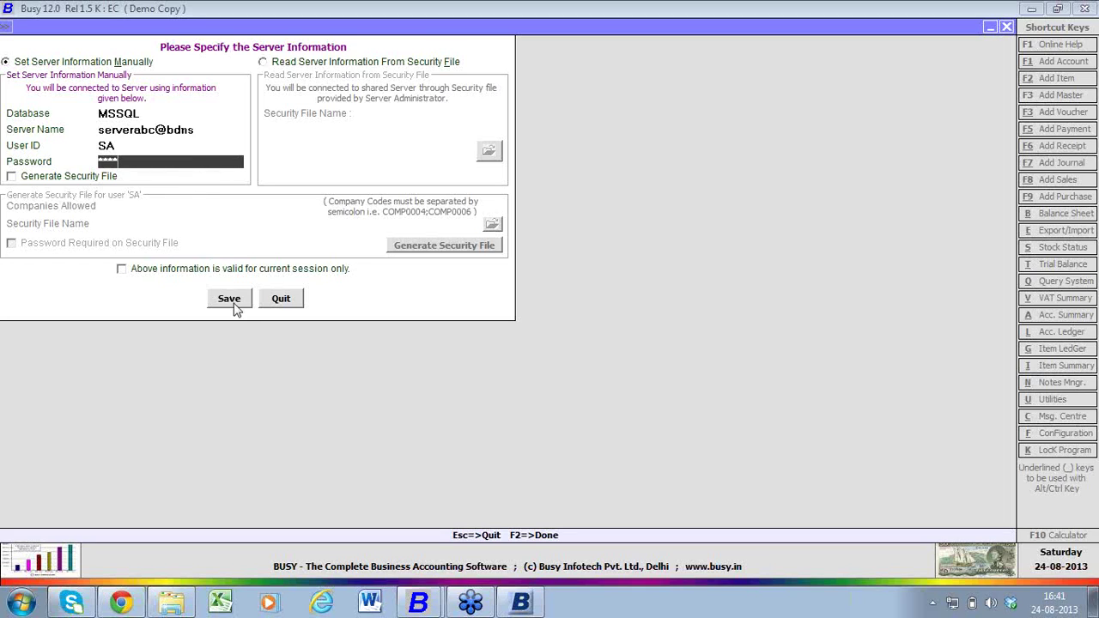
left_click(276, 299)
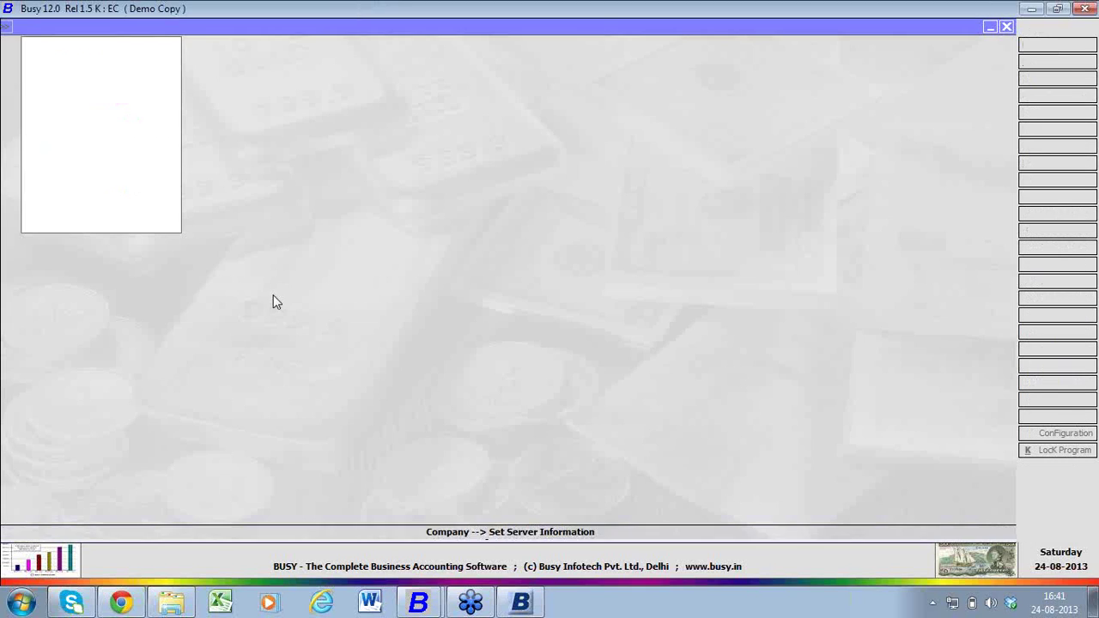
- Enter serverabc@bdns as the Offline Branch's head office server in the data sync configuration
mouse_move(418, 603)
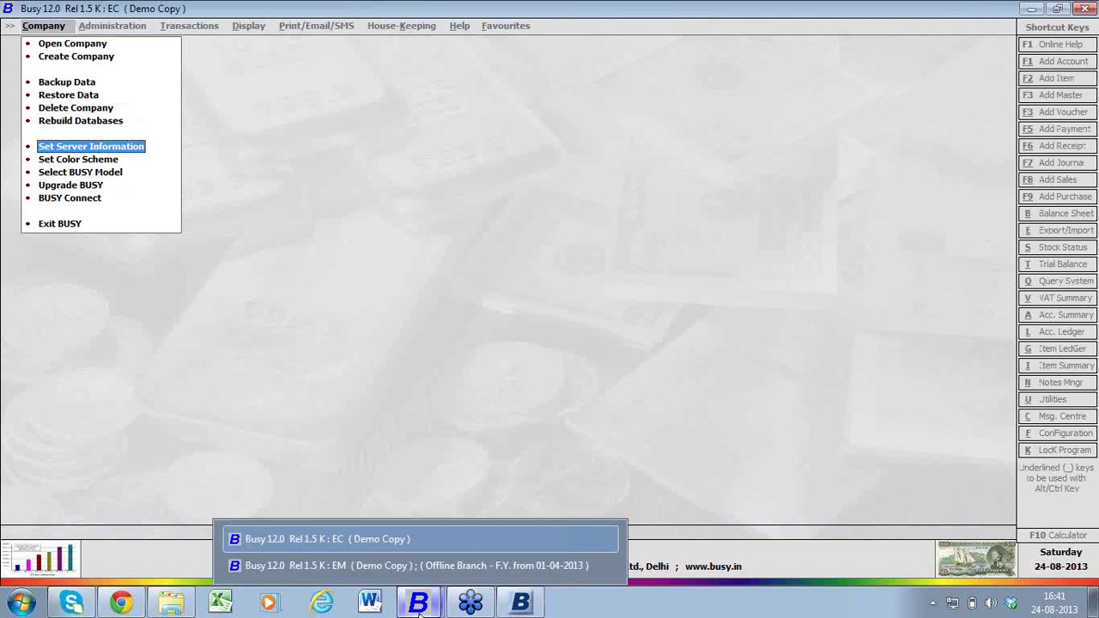
left_click(410, 567)
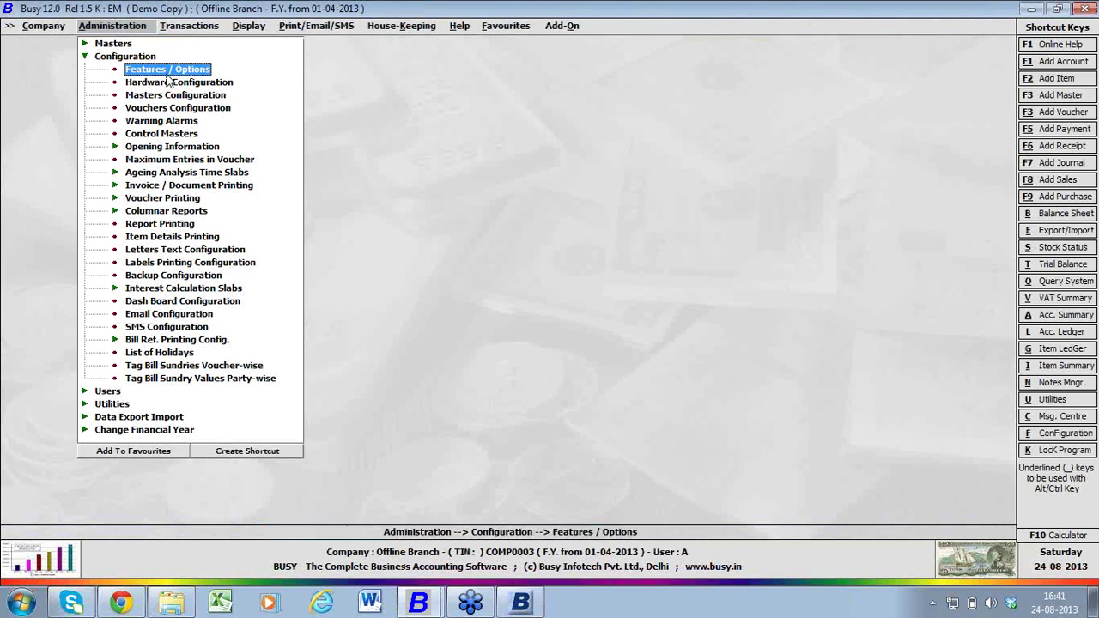
left_click(169, 75)
left_click(139, 409)
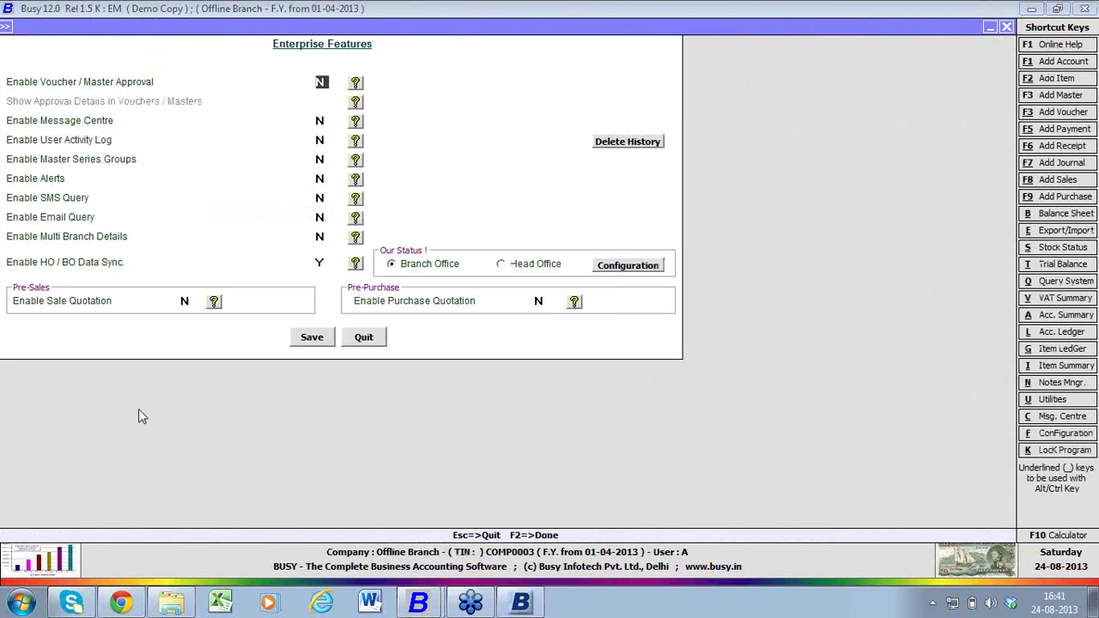
left_click(612, 268)
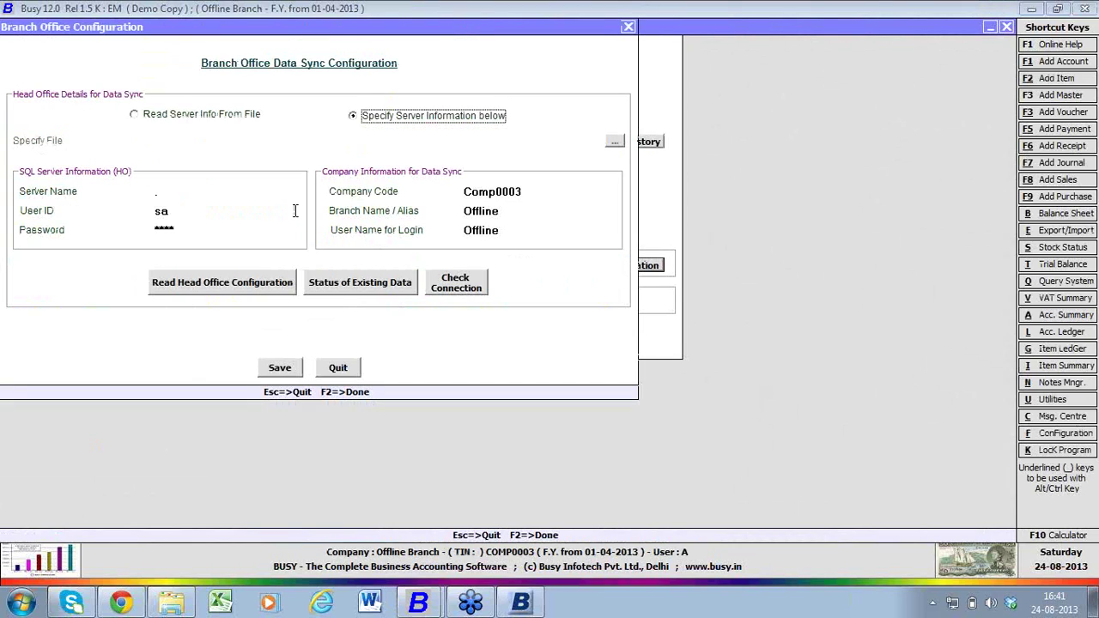
left_click(258, 196)
type("s")
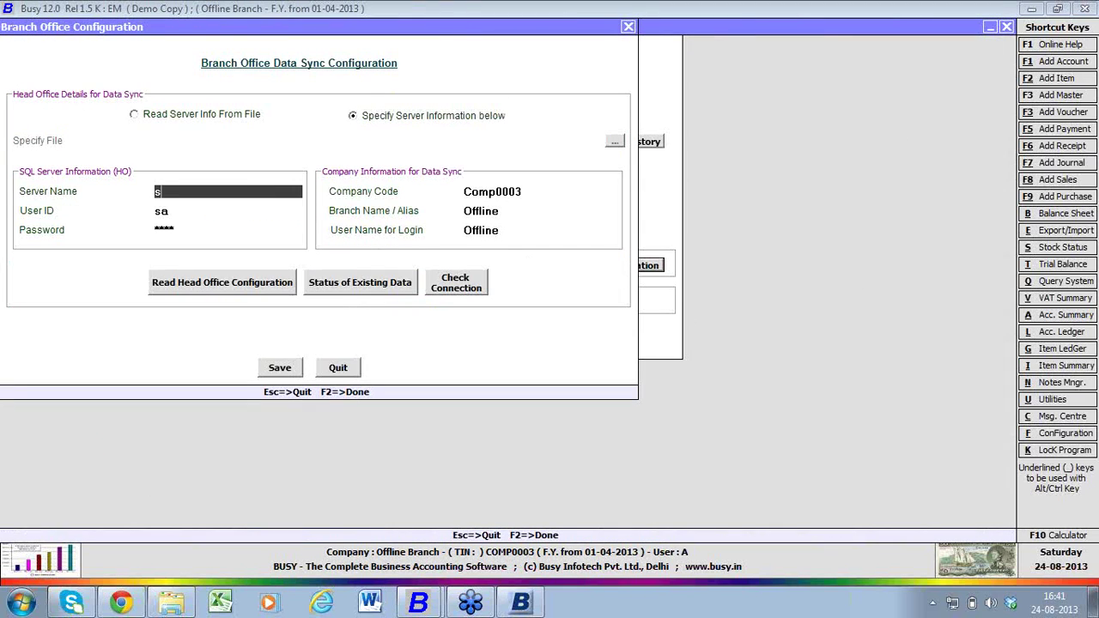
type("erverabc@bdns")
left_click(337, 369)
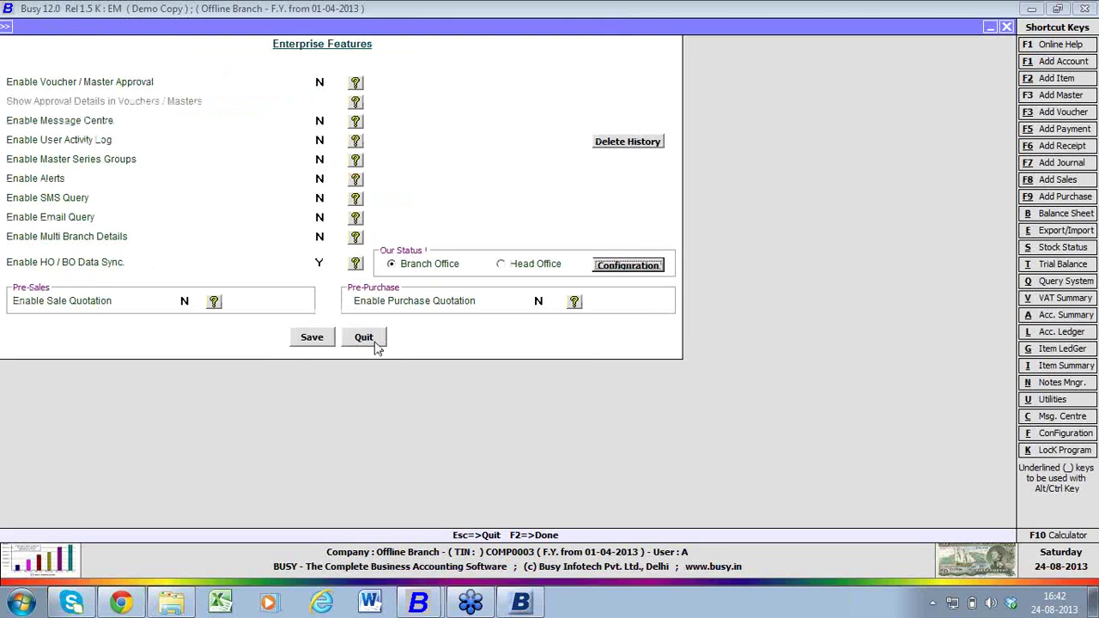
- Quit Enterprise Features, exit Features / Options, and collapse the Configuration group
left_click(364, 338)
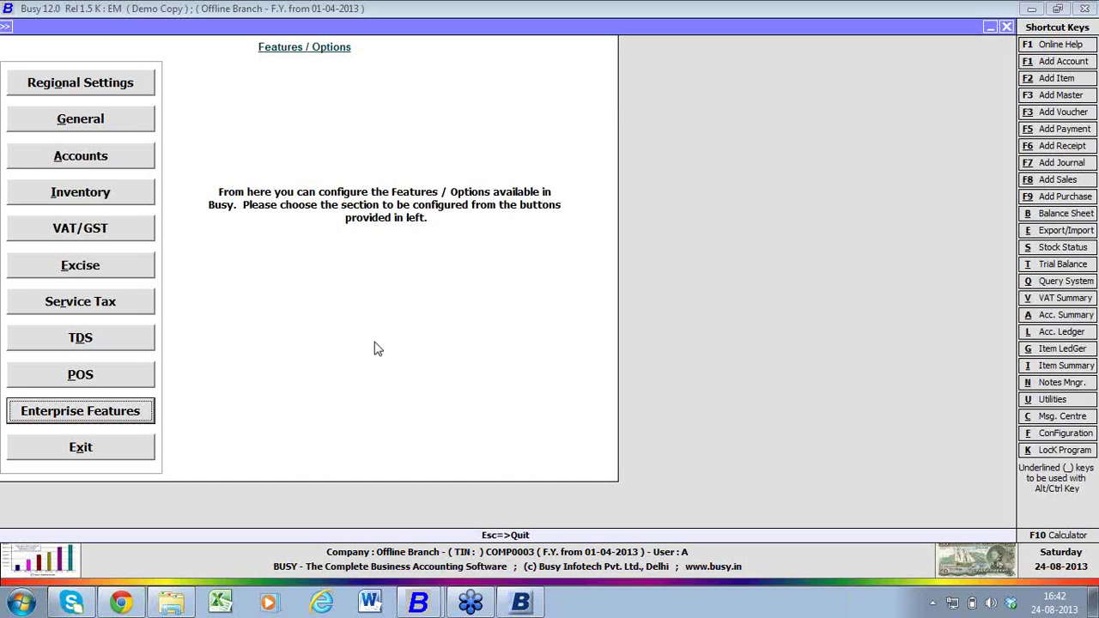
left_click(104, 451)
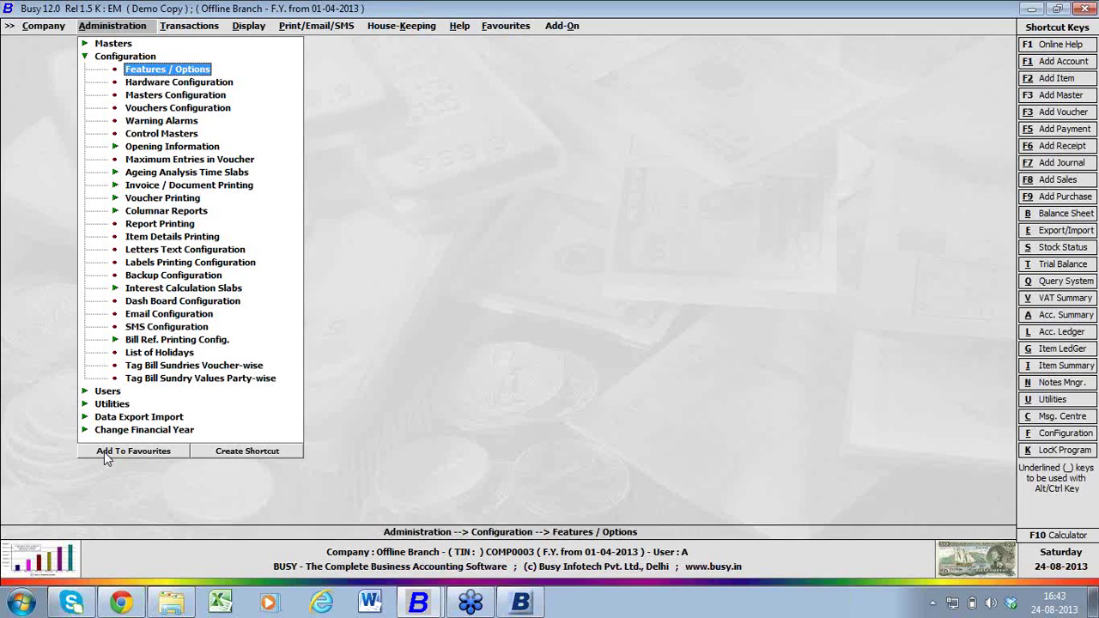
key("Left")
key("Left")
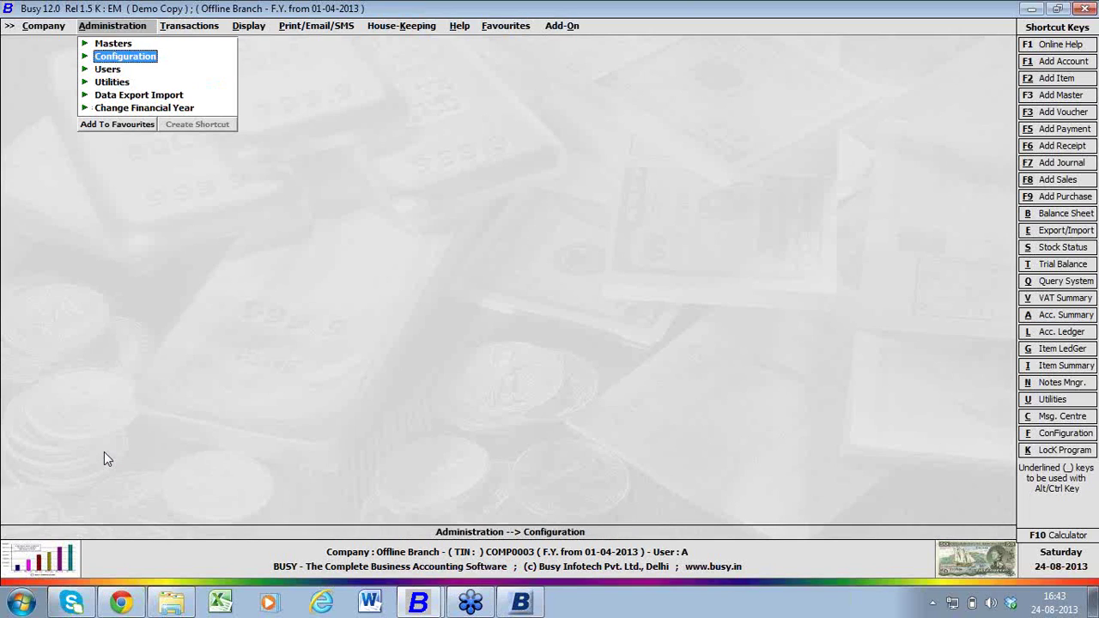
left_click(1091, 40)
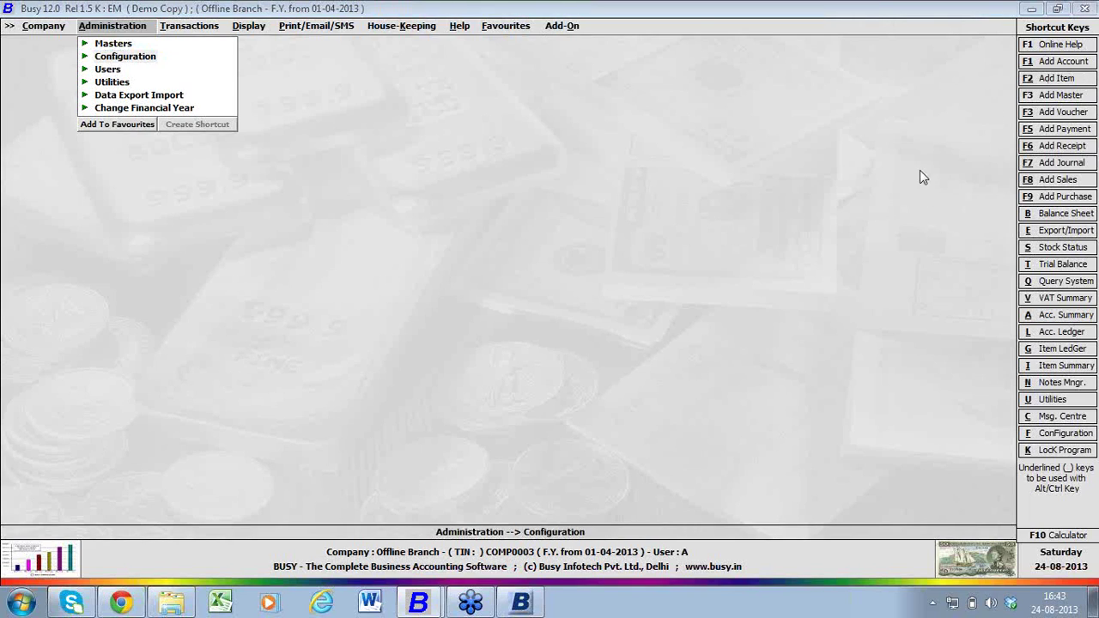